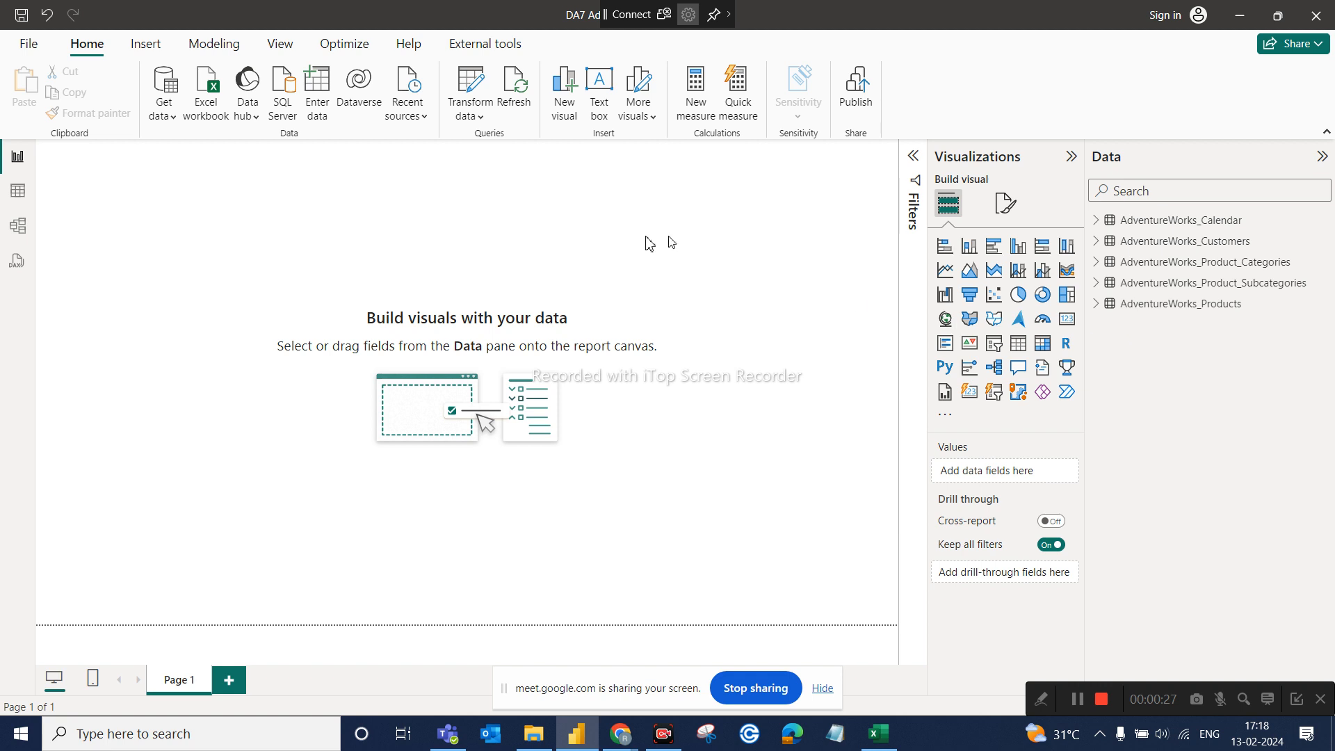
click(479, 118)
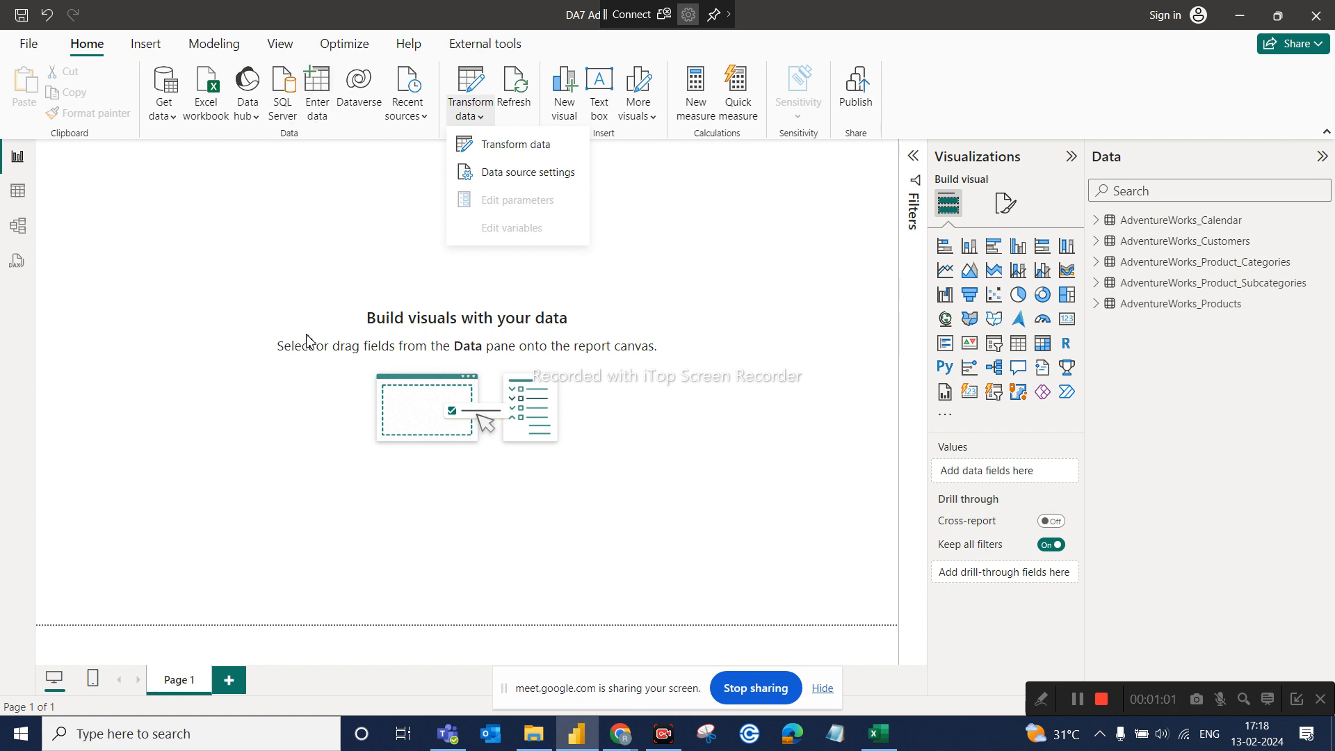
click(165, 118)
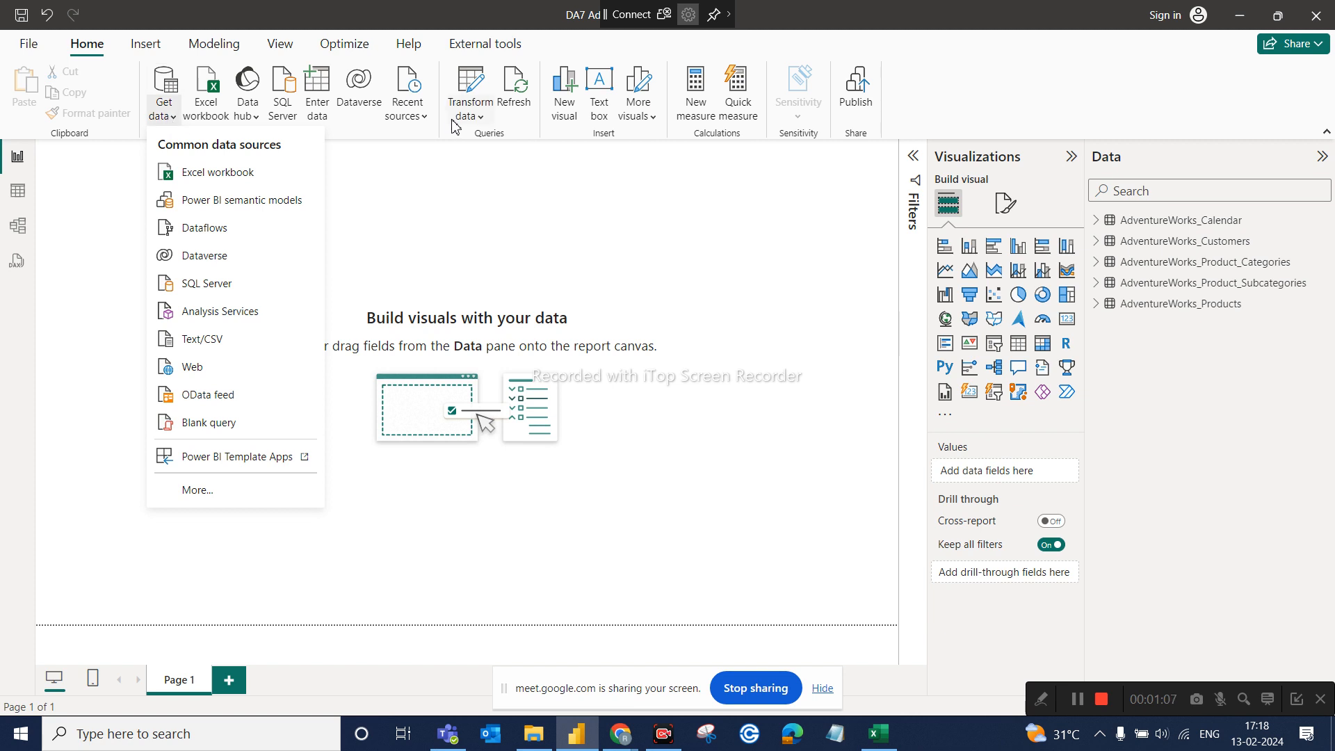
click(473, 113)
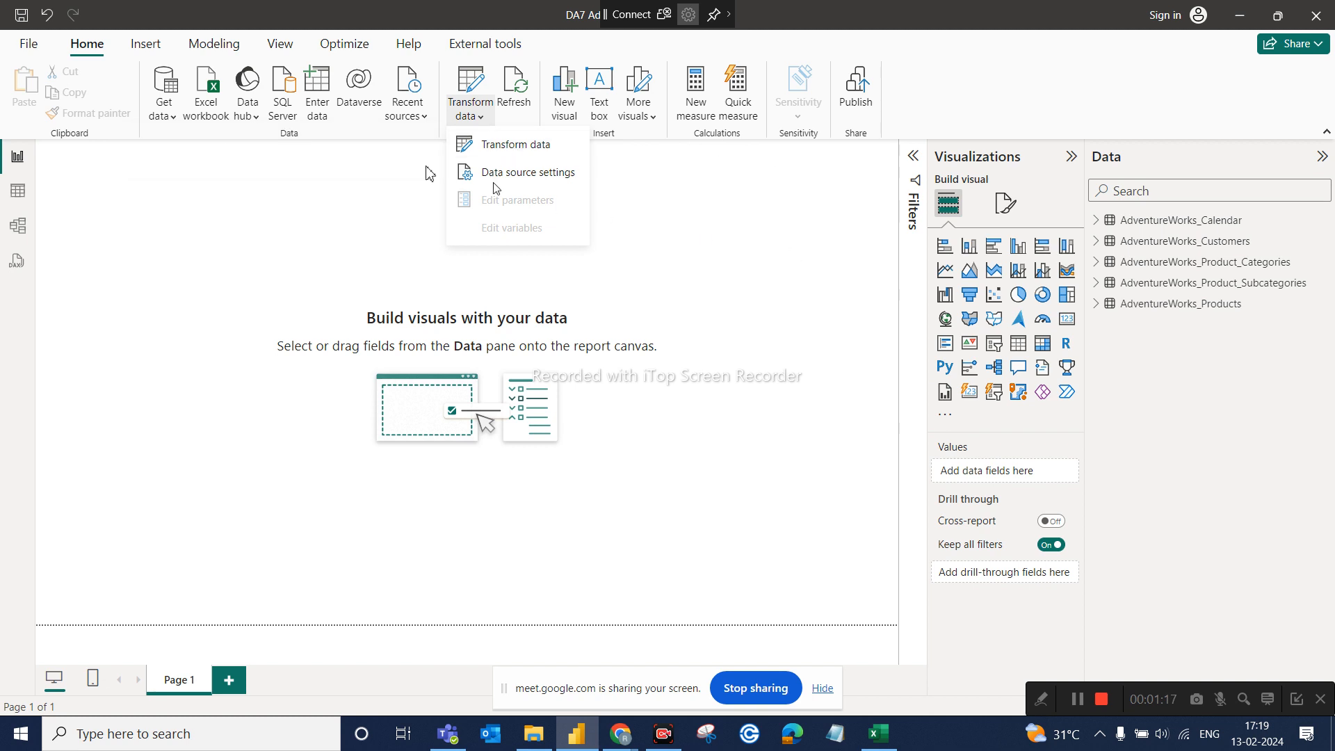
click(256, 201)
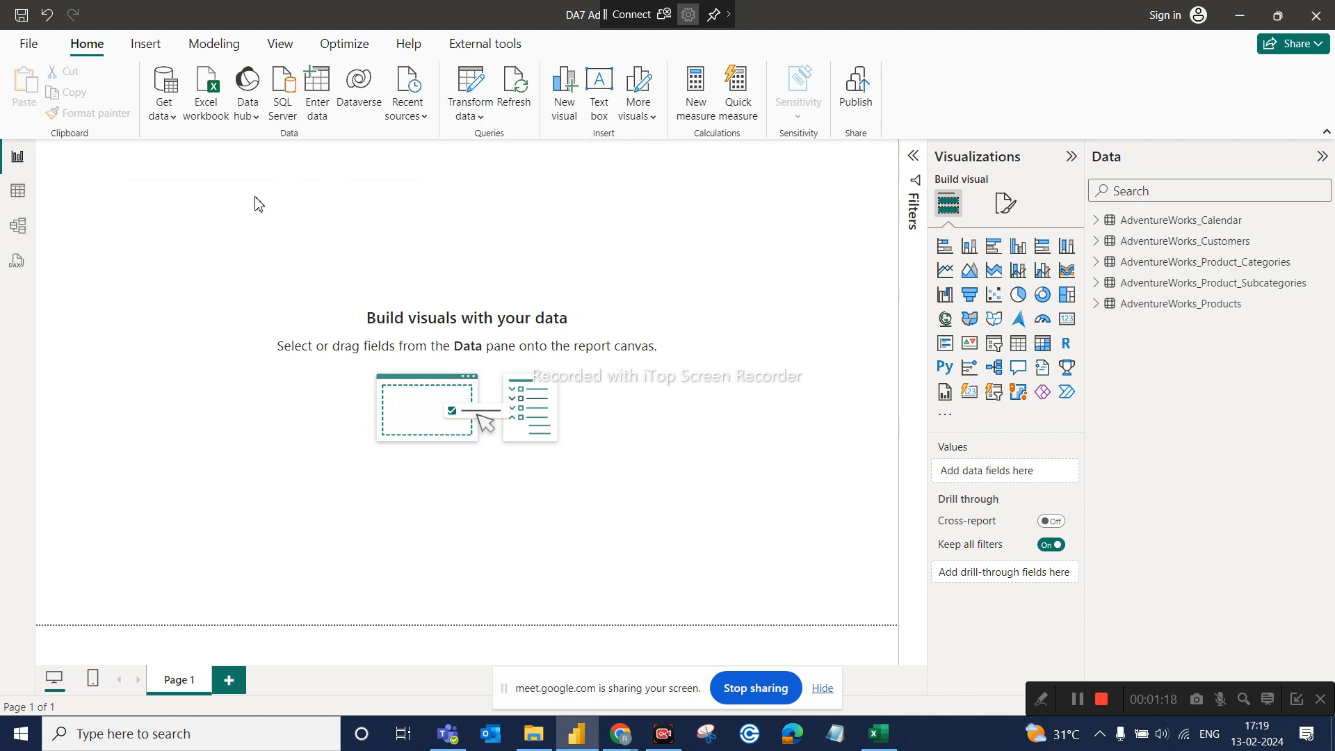
Step: Import AdventureWorks_Returns.csv as a Text/CSV source with comma delimiter and open it for transformation in the Power Query Editor
click(176, 117)
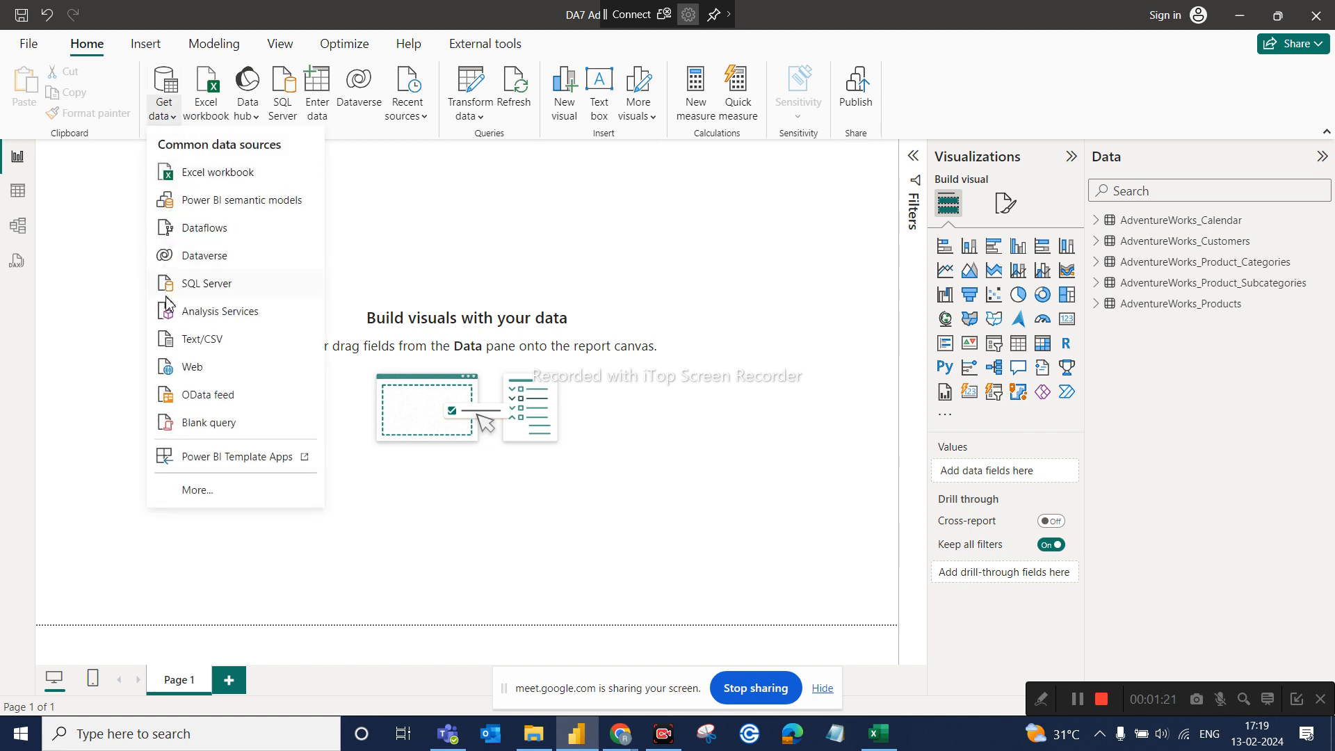
click(204, 339)
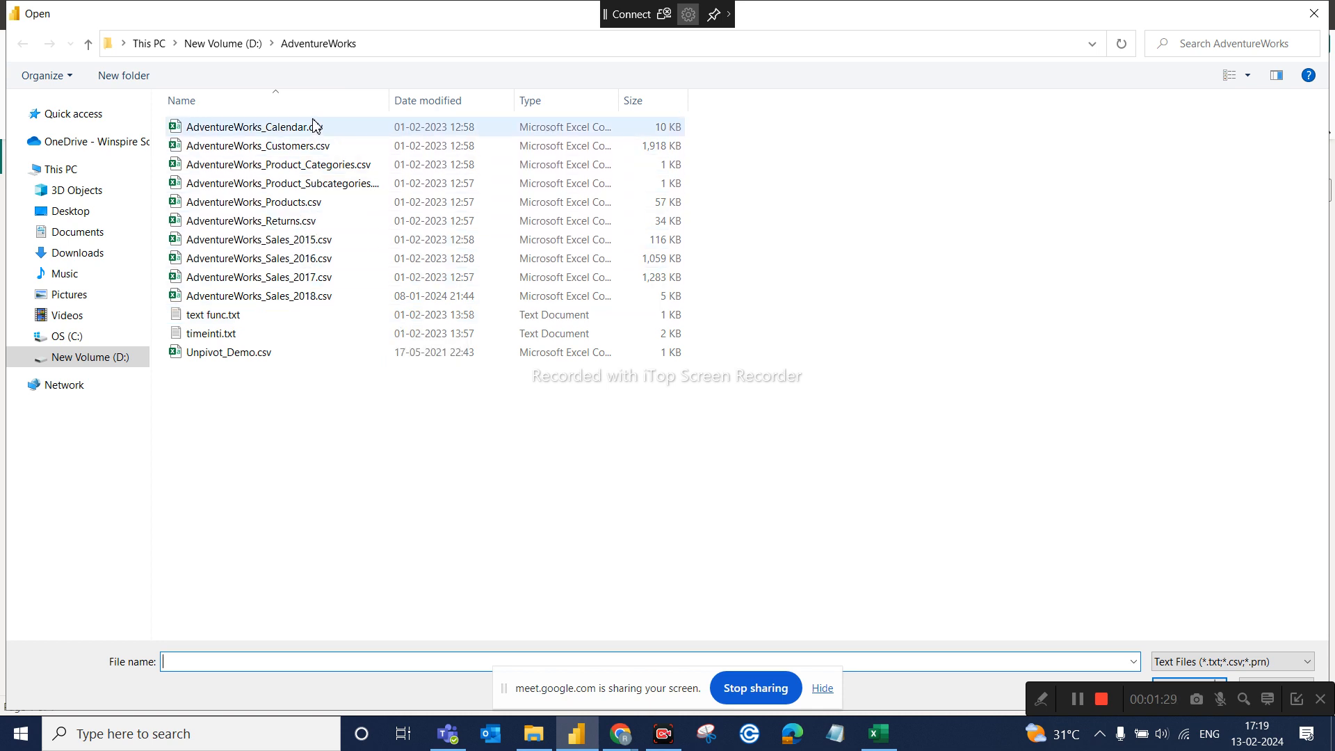
click(299, 221)
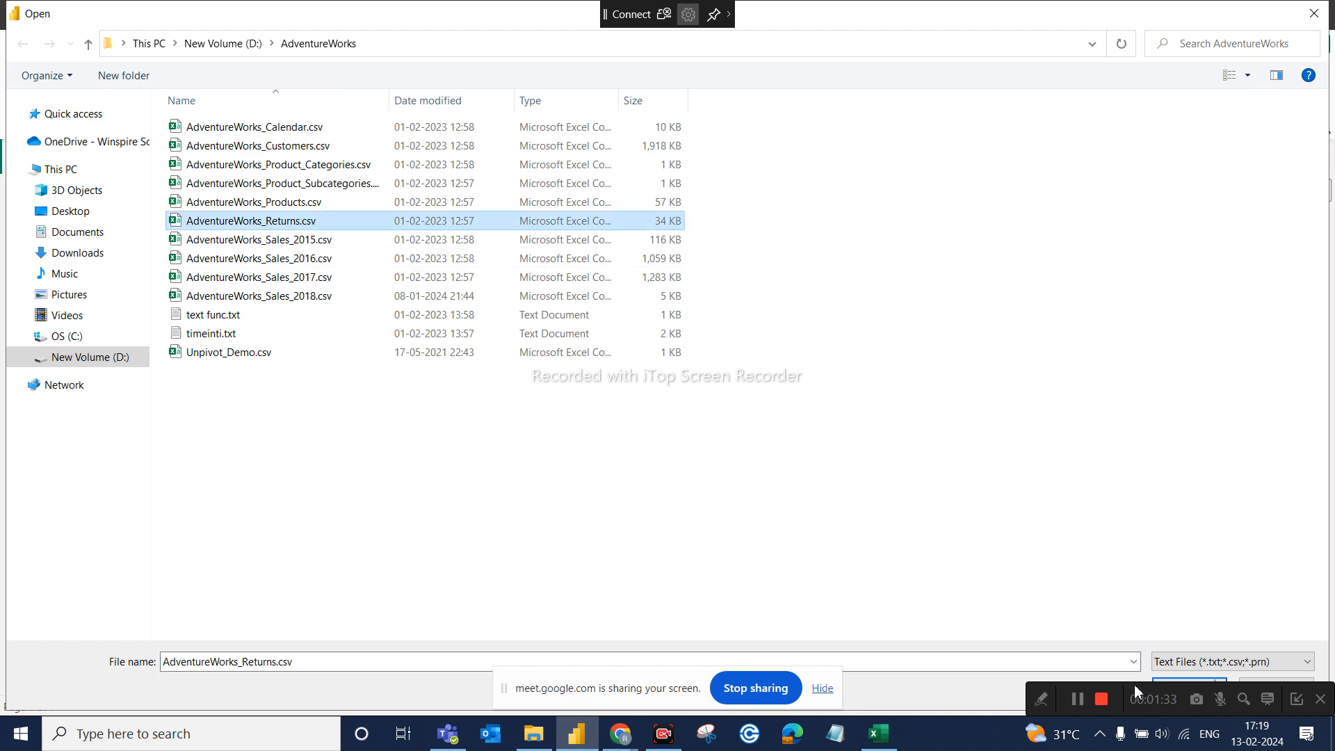
click(1183, 679)
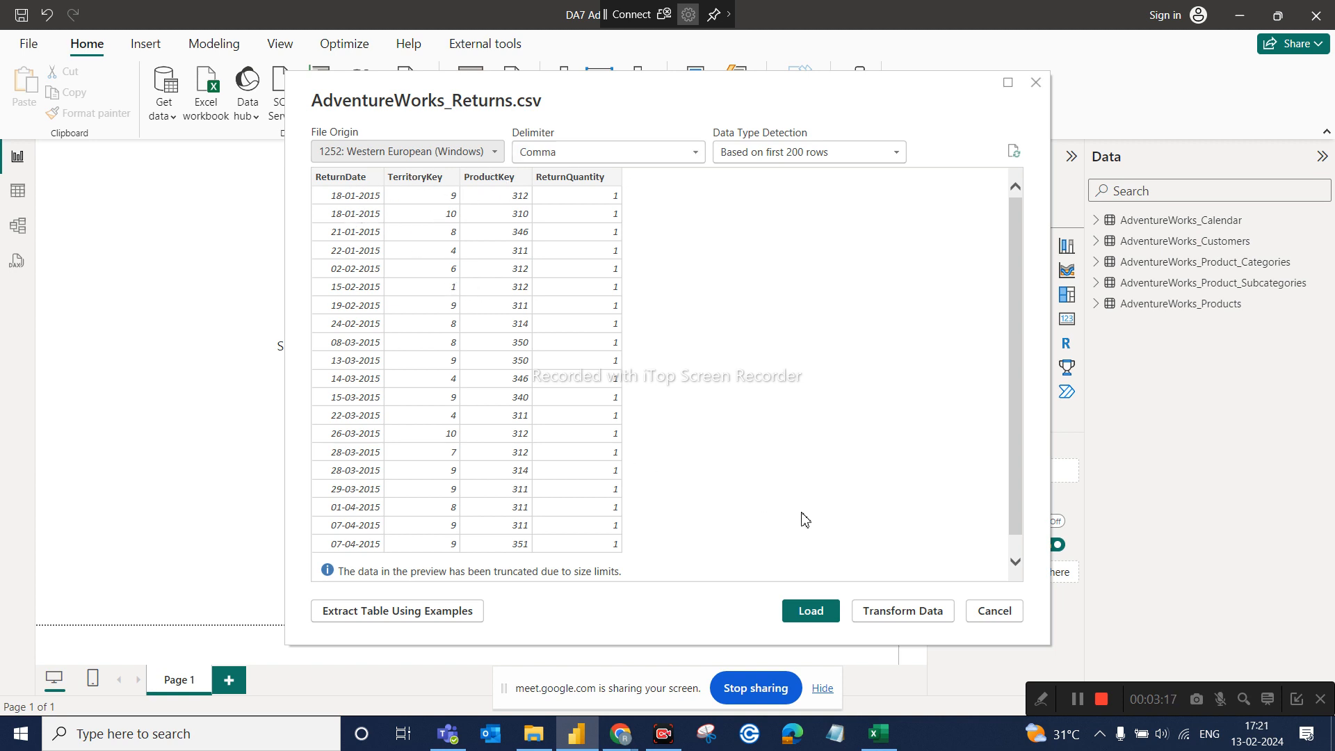
click(903, 611)
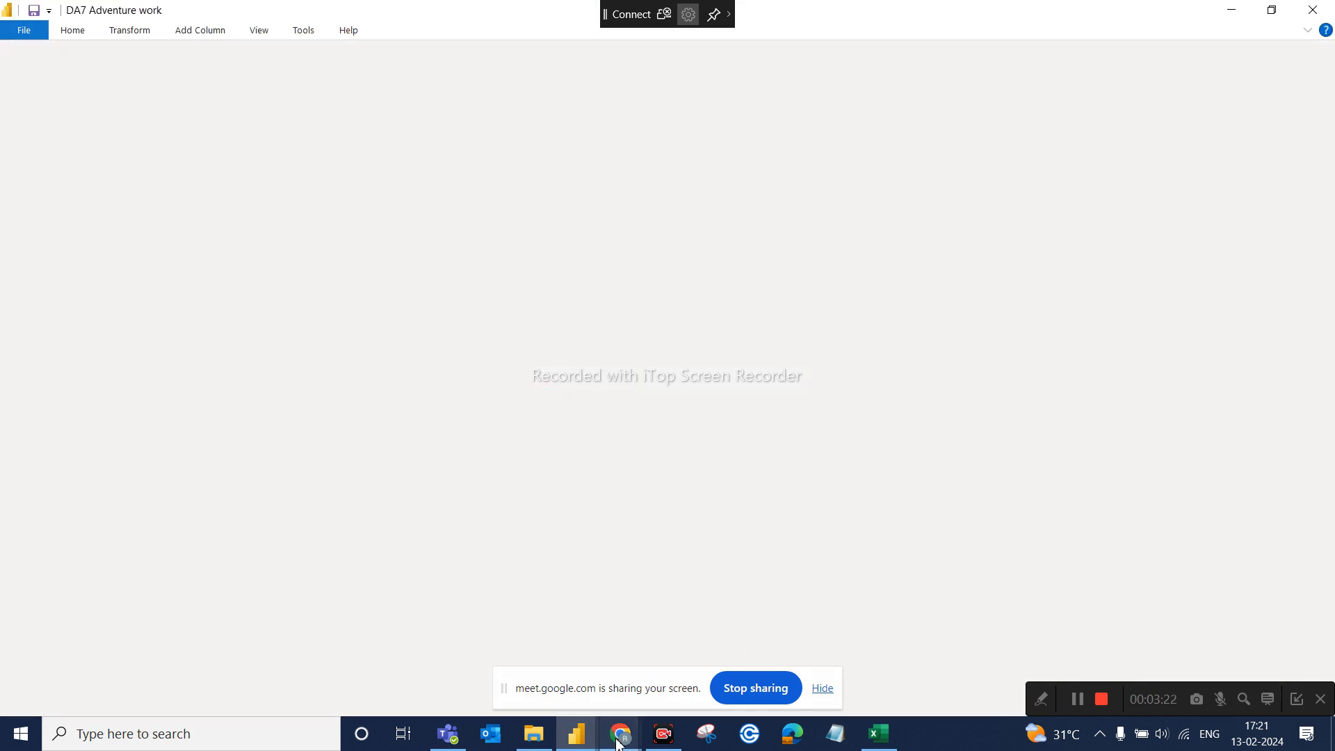
Step: Switch to the Google Meet call in Chrome and admit the two participants who ask to join
mouse_move(621, 743)
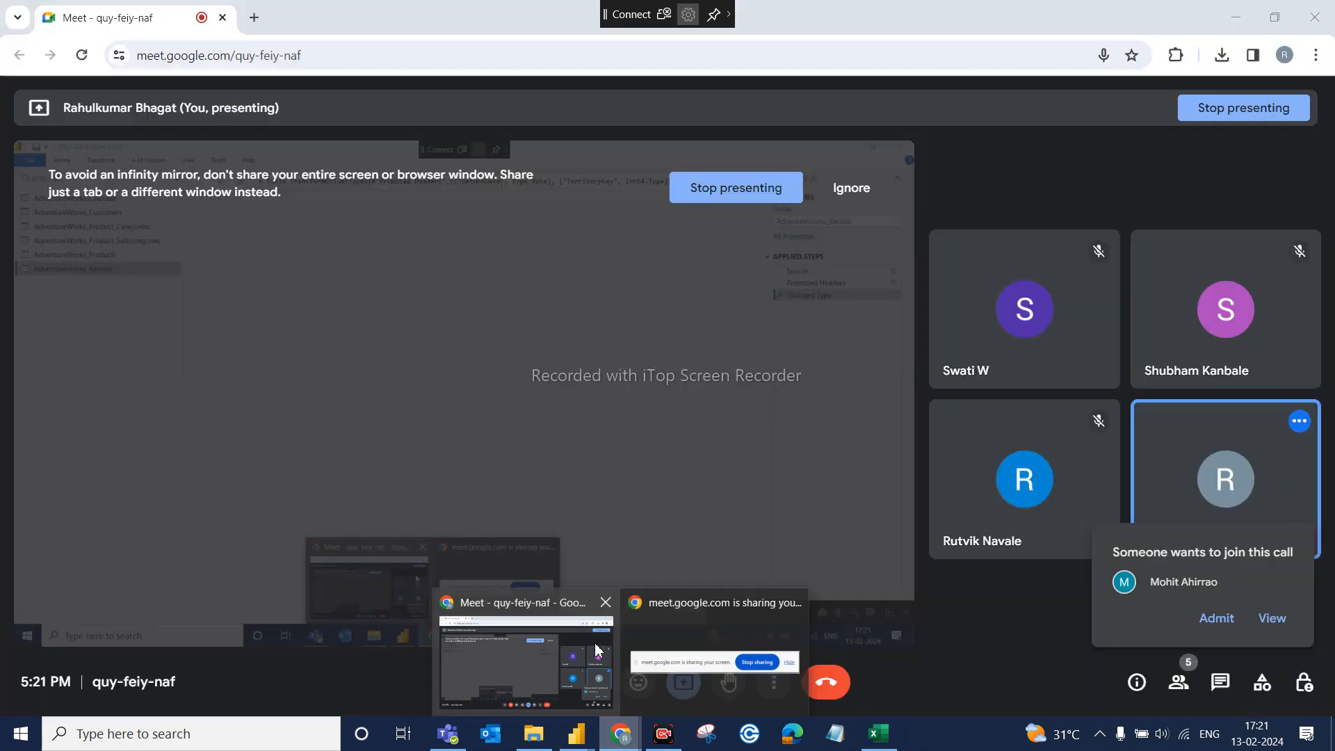
click(595, 643)
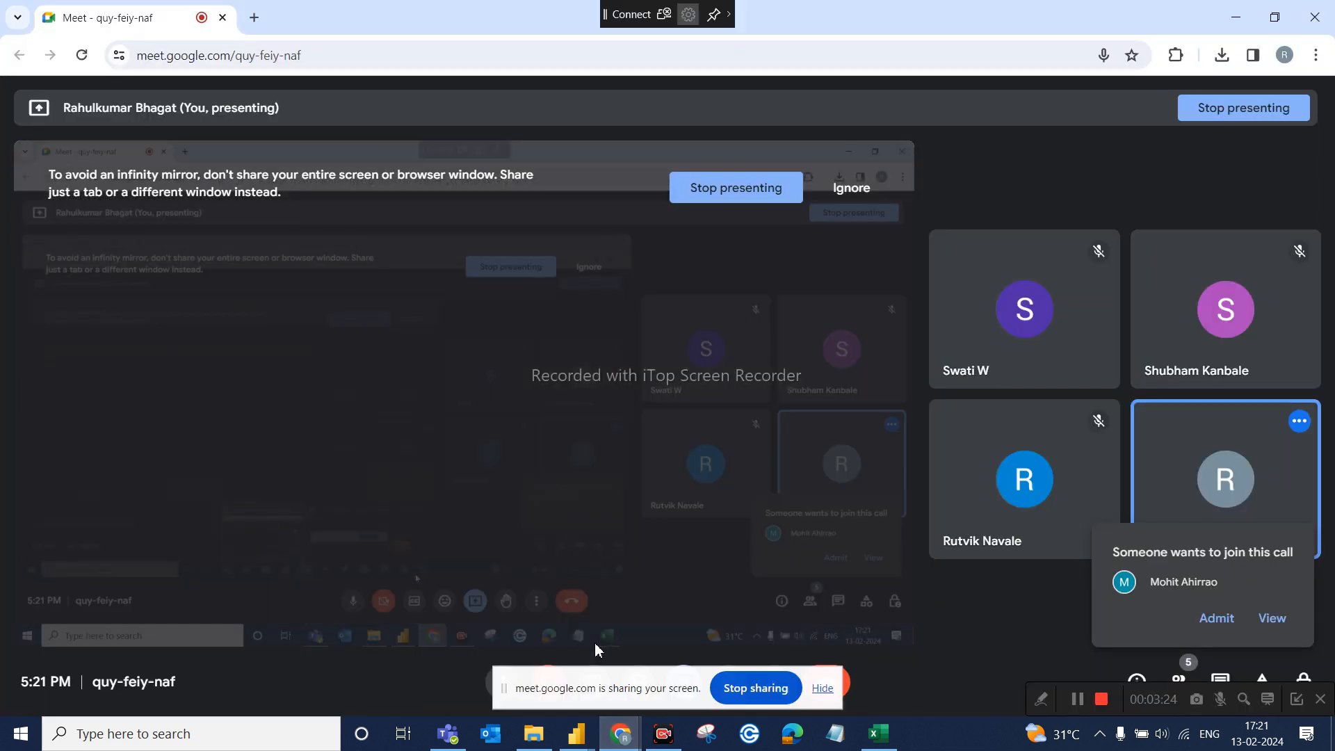
click(1216, 618)
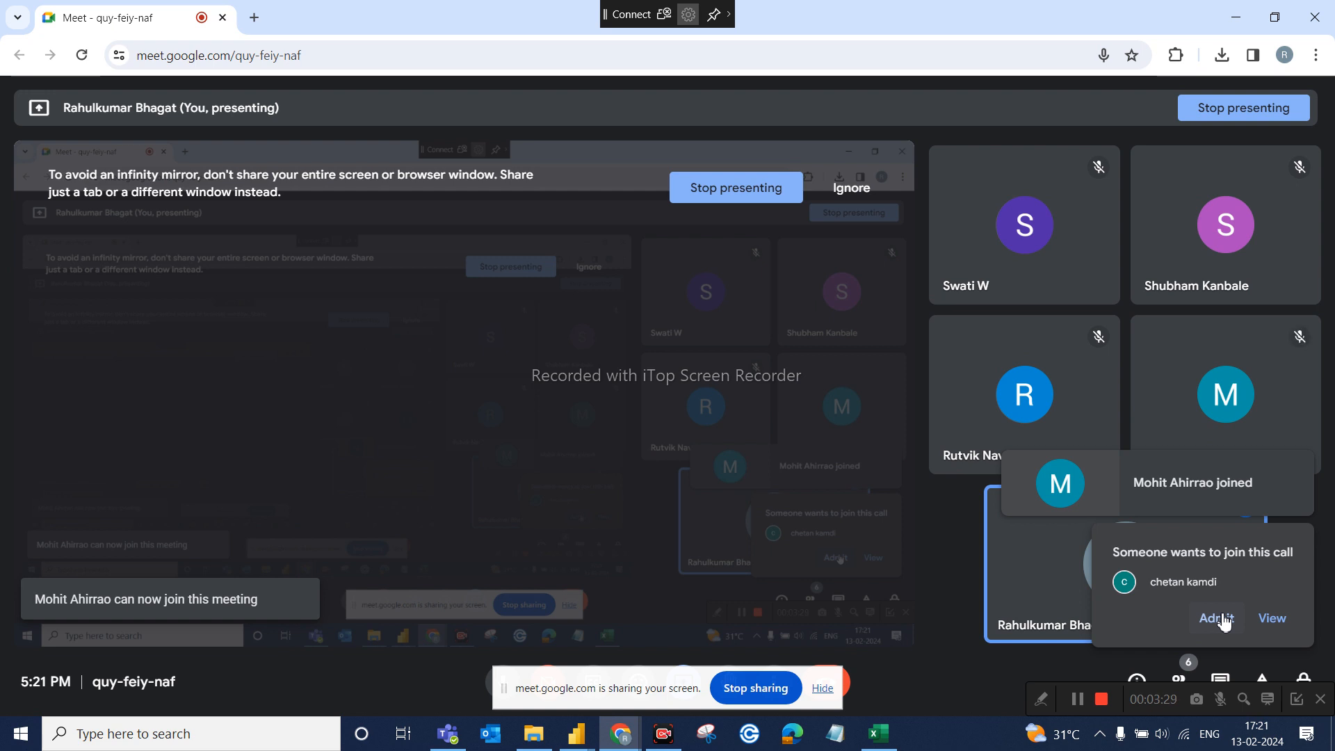
click(1224, 619)
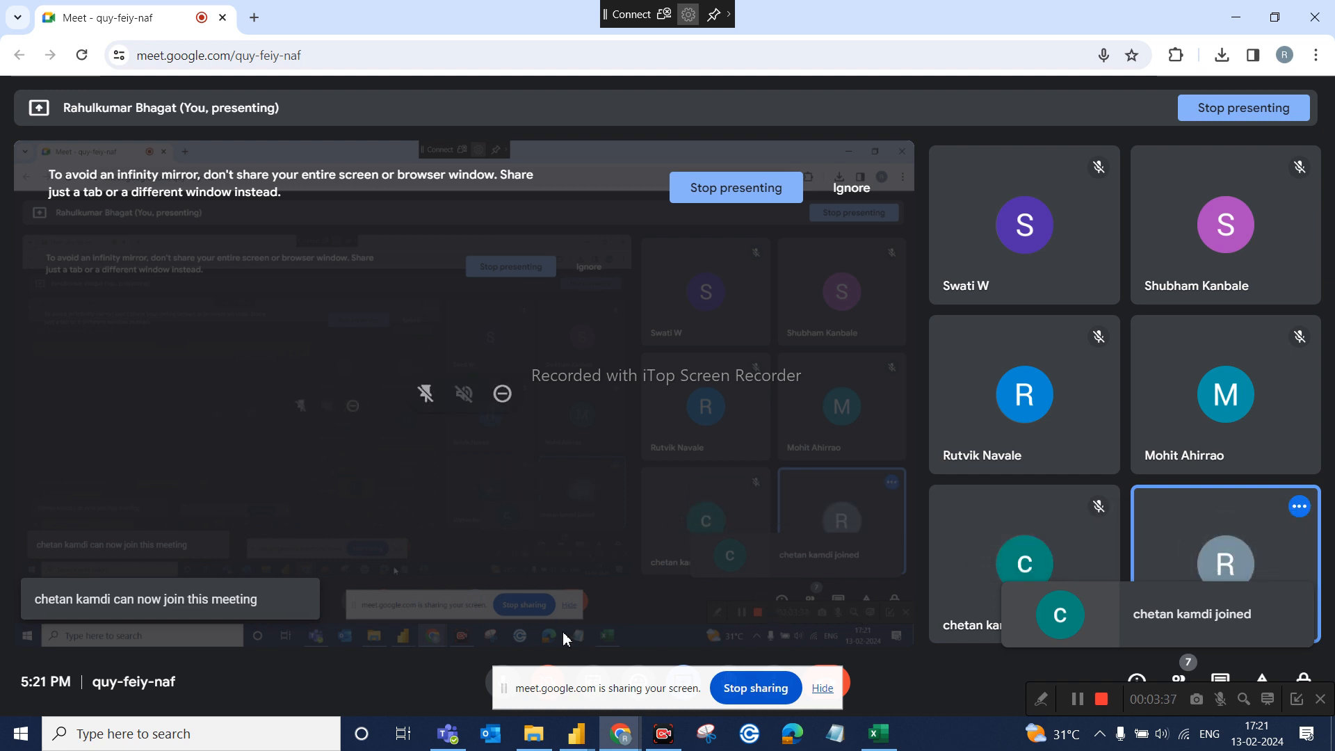
Step: Switch back to the Power Query Editor window of Power BI to view the AdventureWorks_Returns query
click(577, 734)
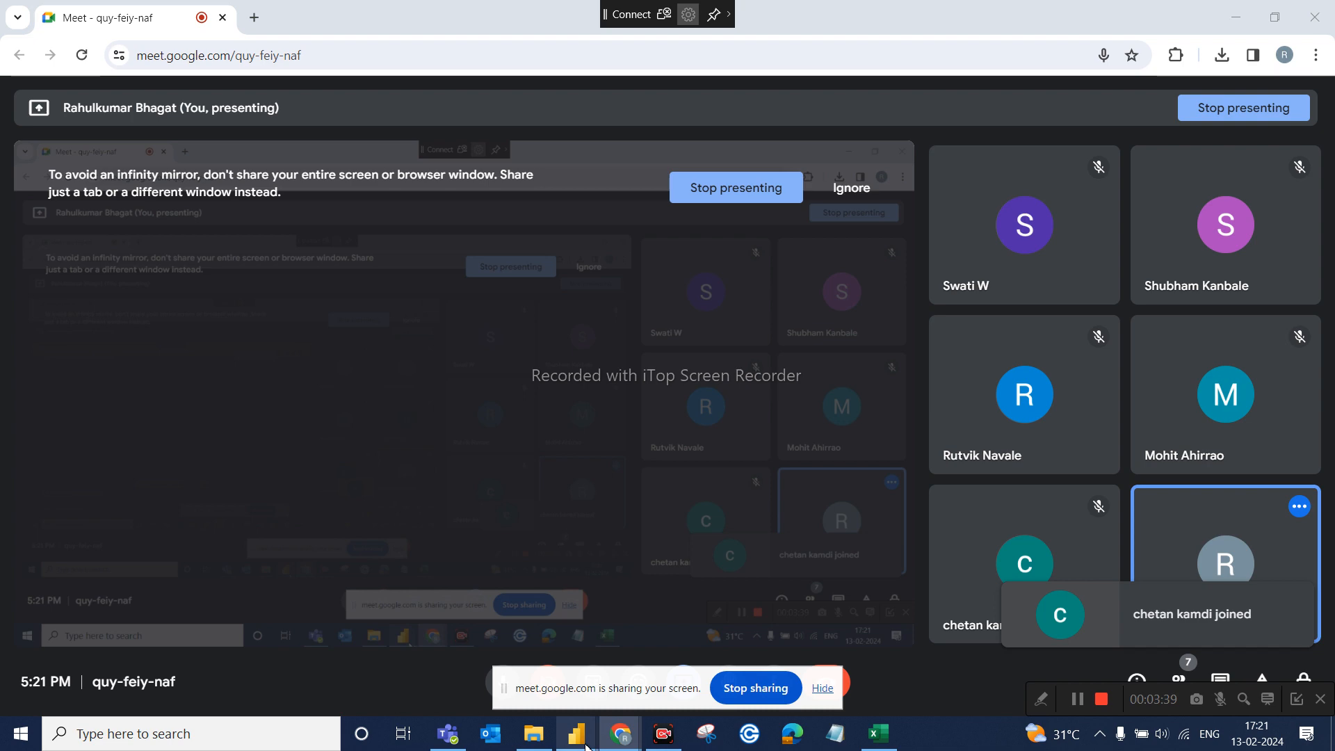
click(567, 664)
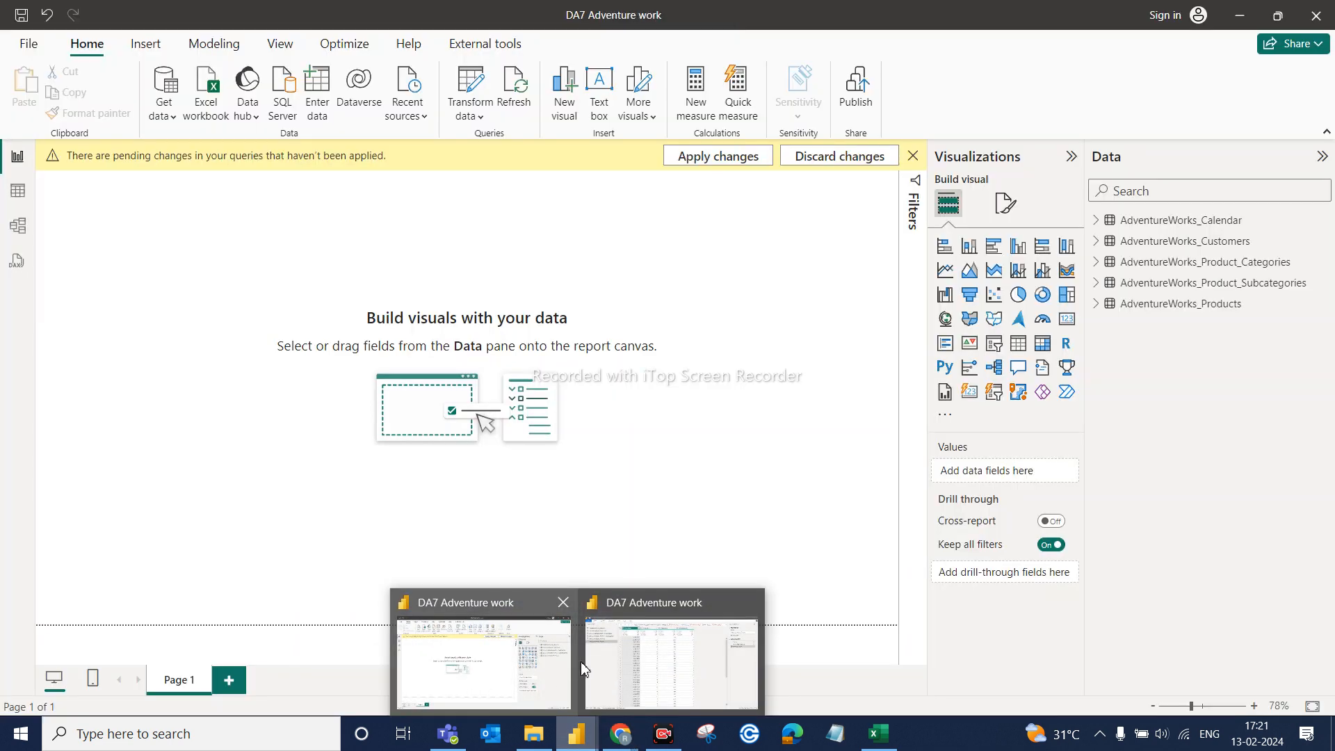
click(584, 669)
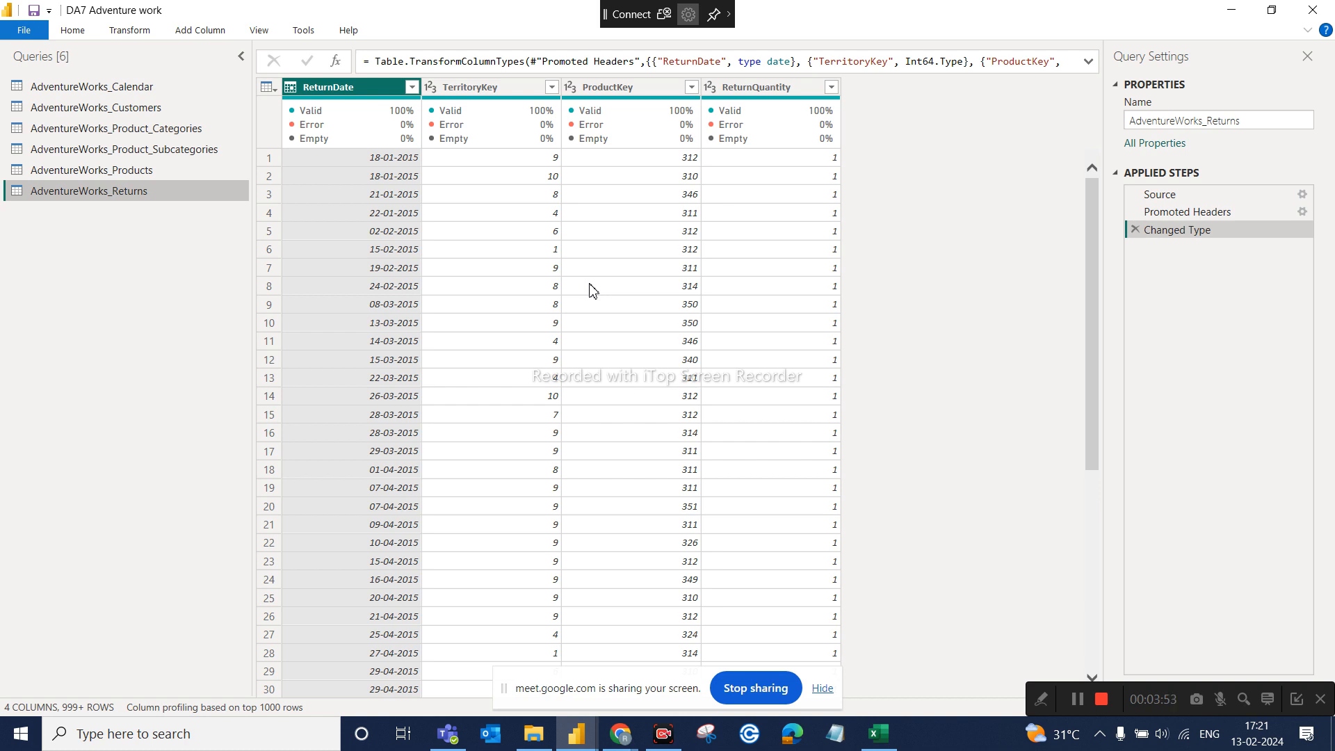
Step: Return to the Google Meet call, admit the next waiting participant, and hide the screen-sharing notice
click(612, 732)
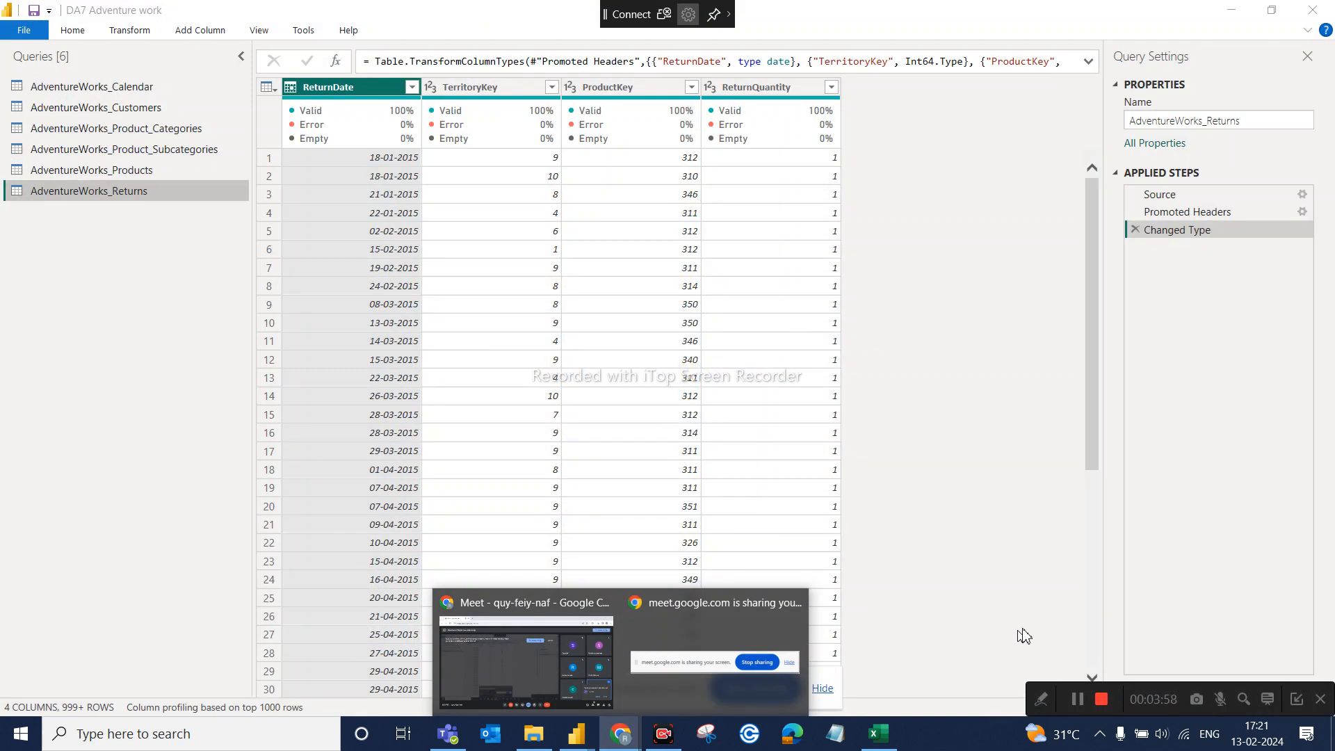
click(485, 679)
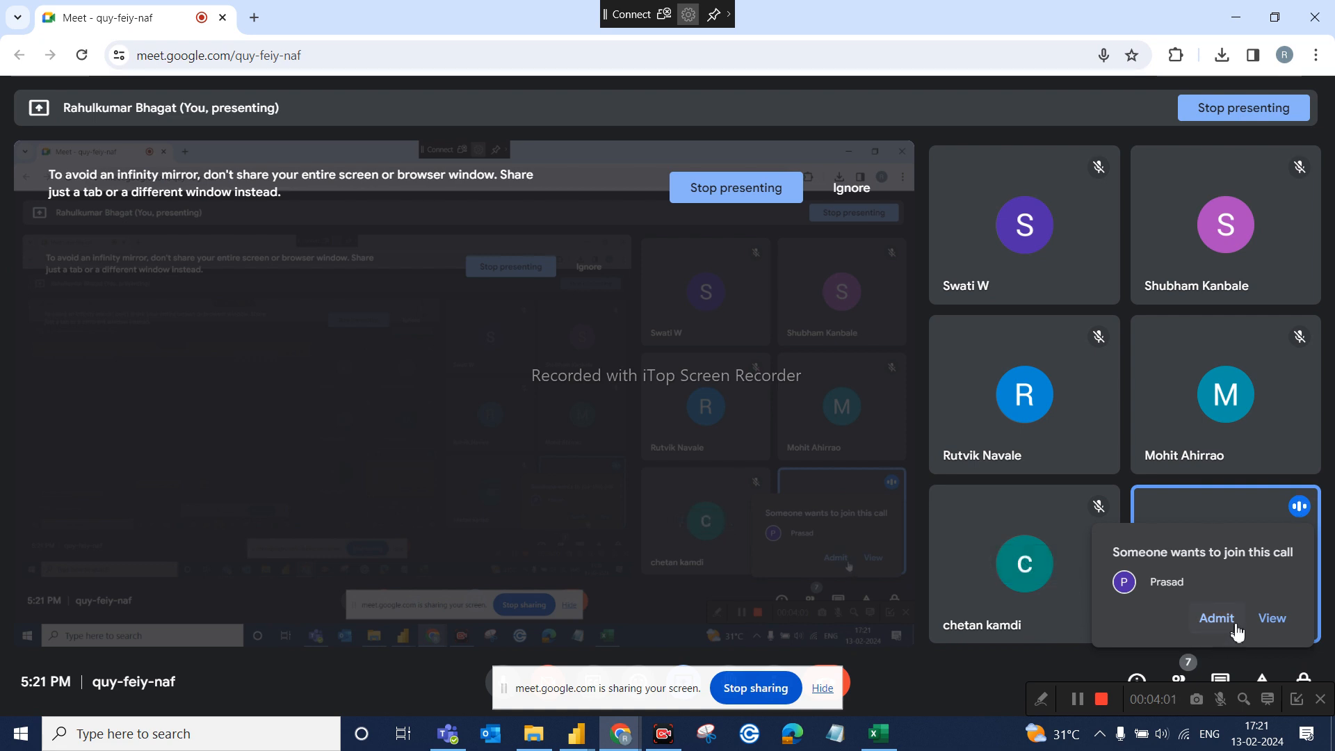
click(1217, 619)
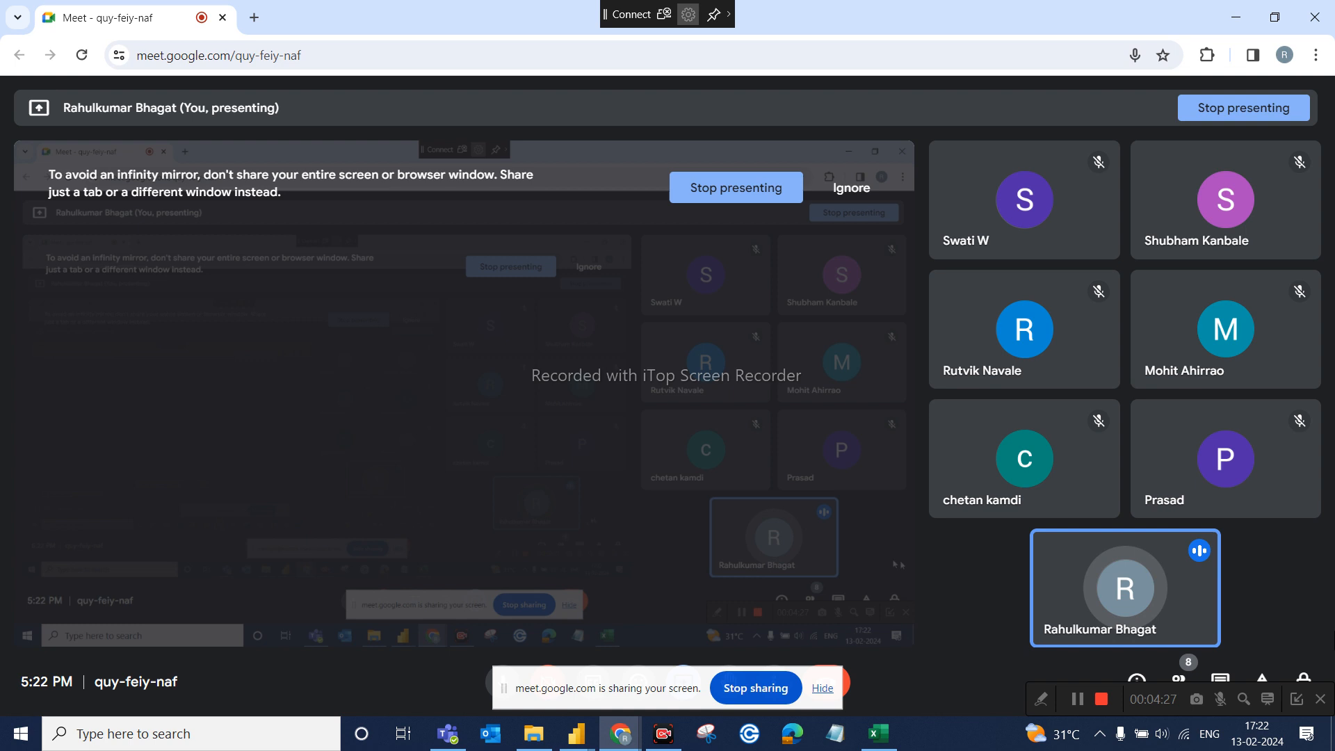
click(822, 690)
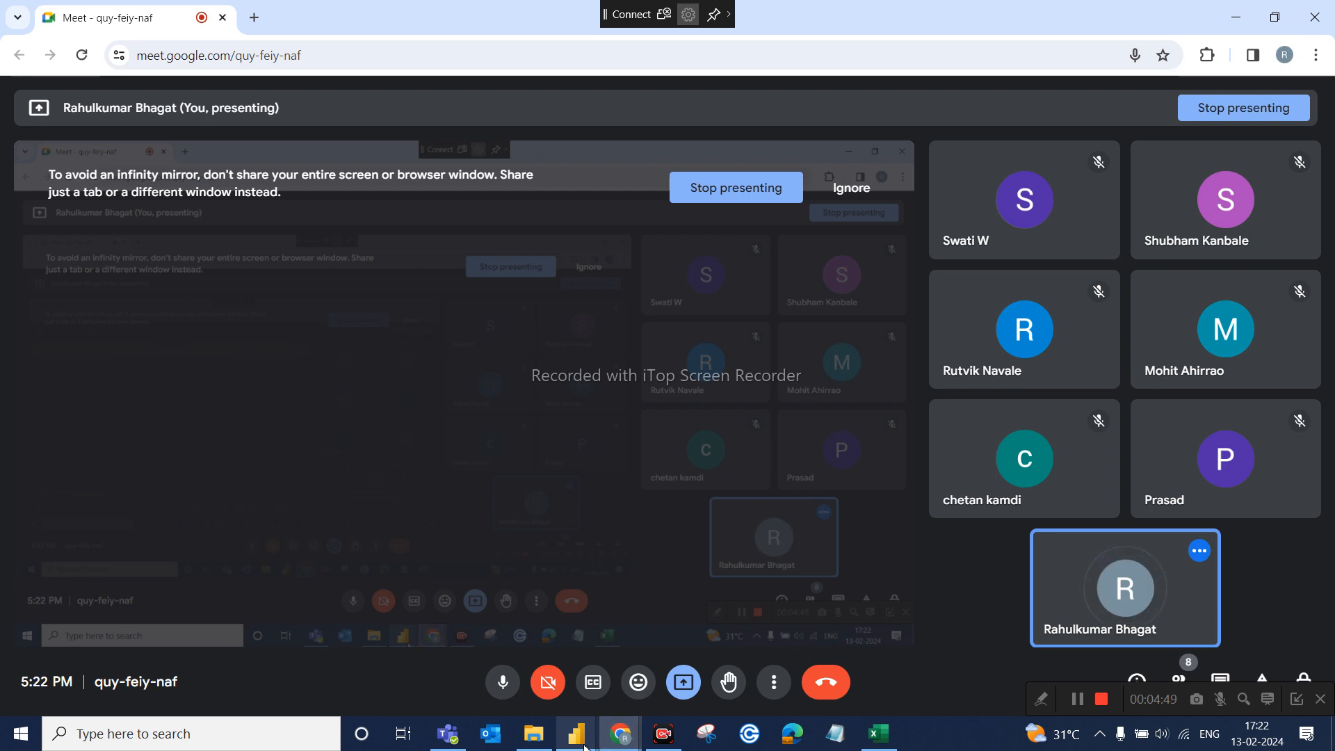
Step: Return to Power BI, close the Power Query Editor without applying changes, and discard the pending AdventureWorks_Returns query
mouse_move(584, 747)
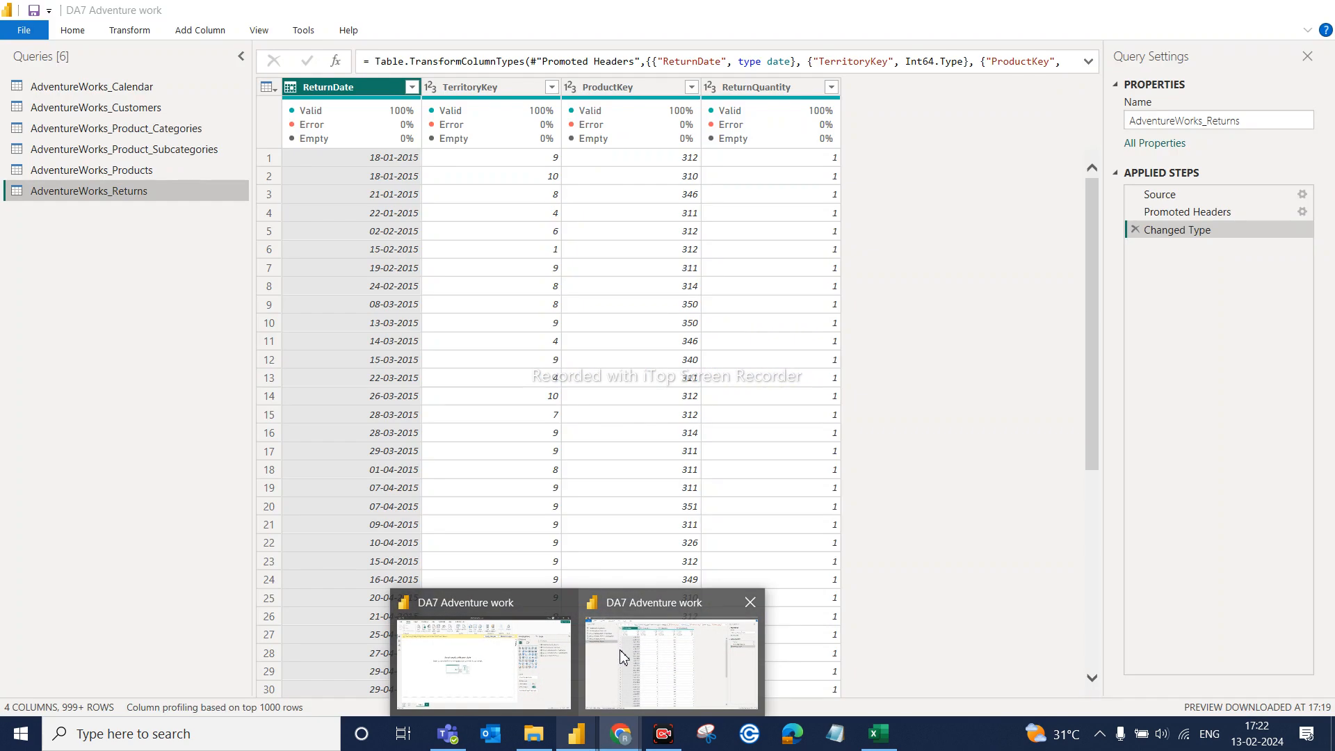
click(623, 658)
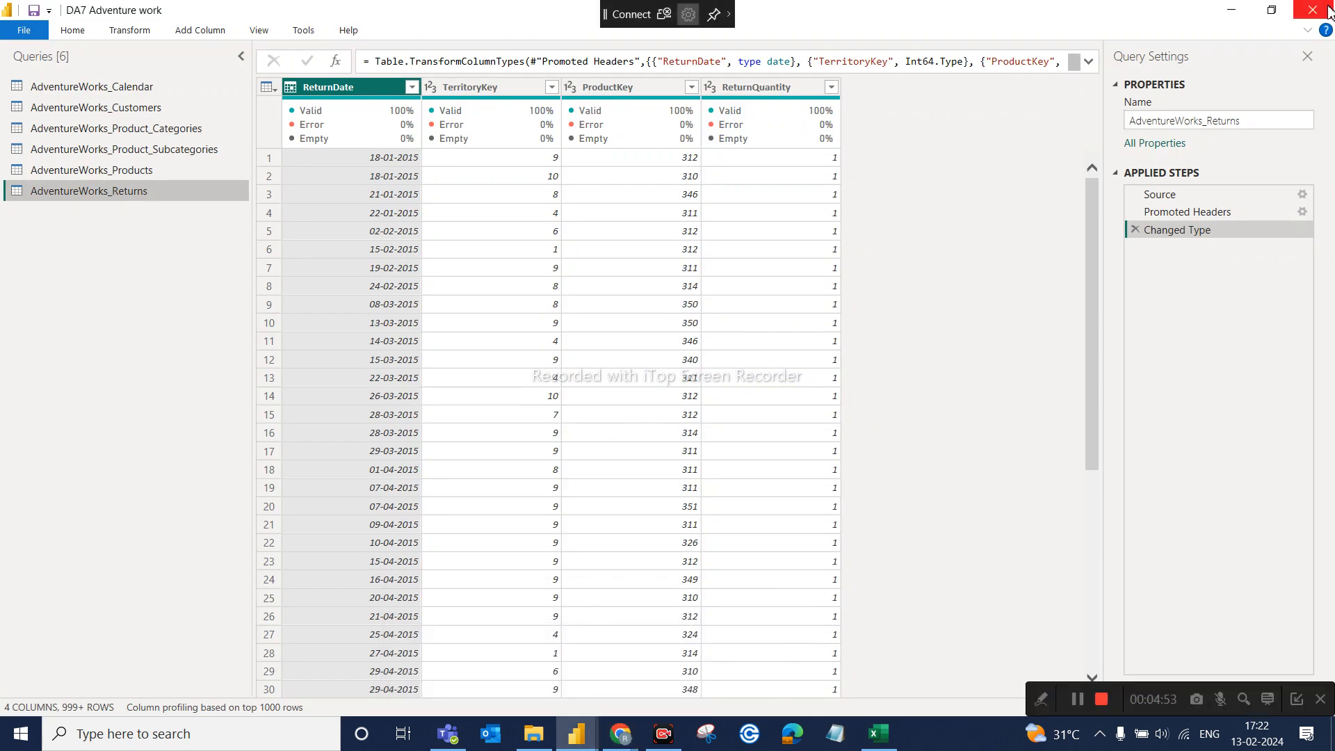
click(1329, 10)
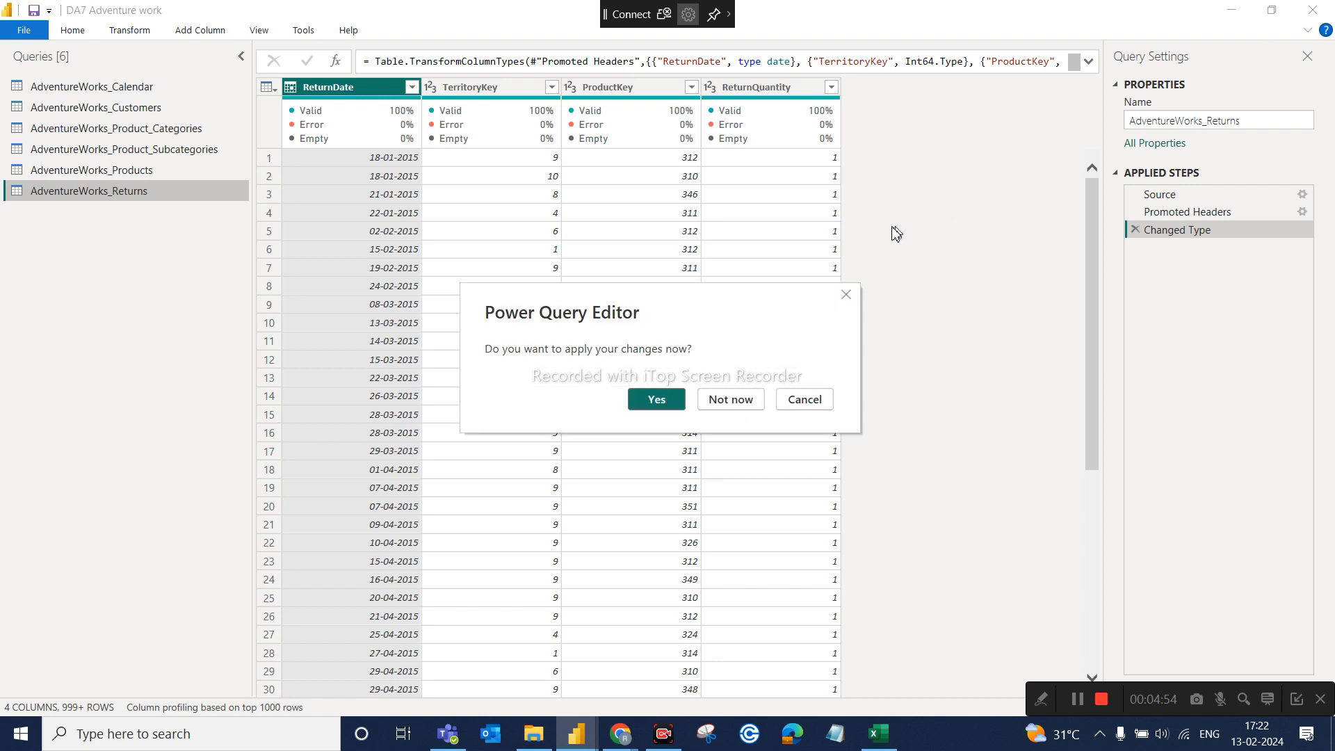
click(730, 400)
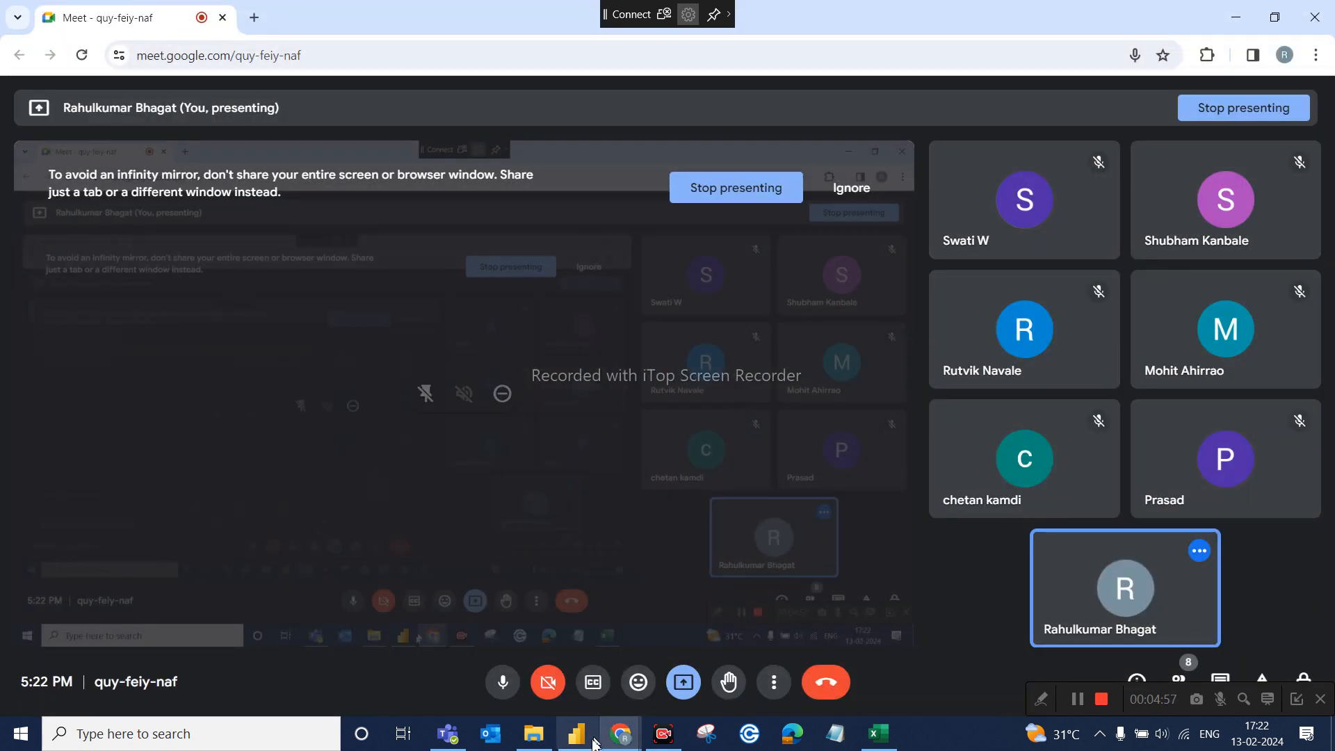
click(595, 742)
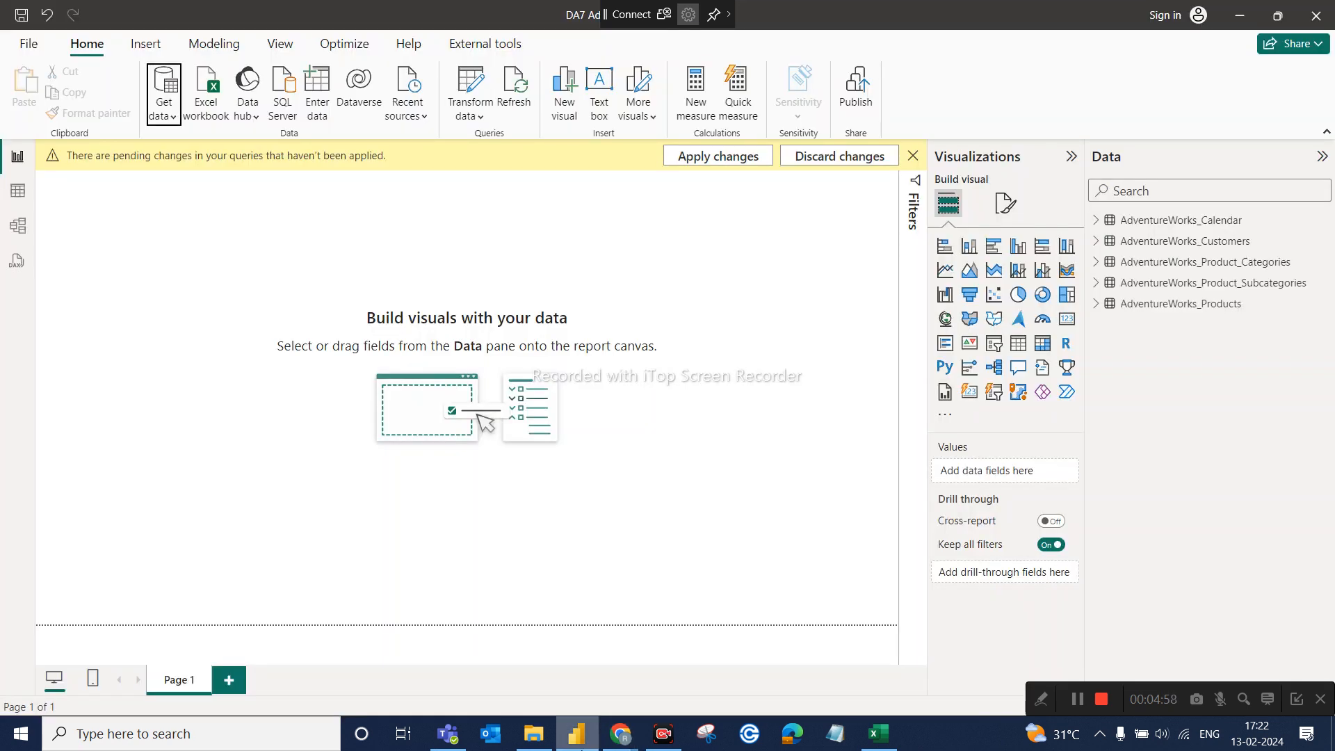
click(819, 157)
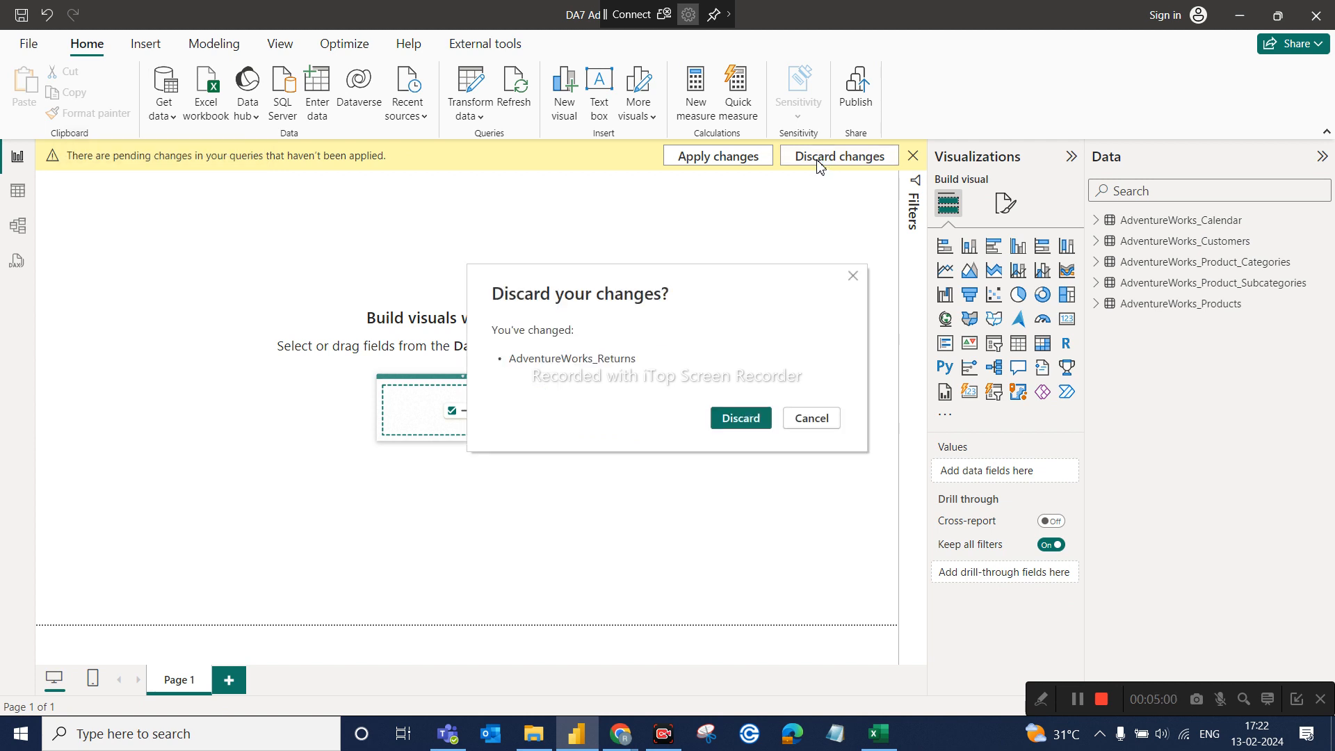
click(744, 426)
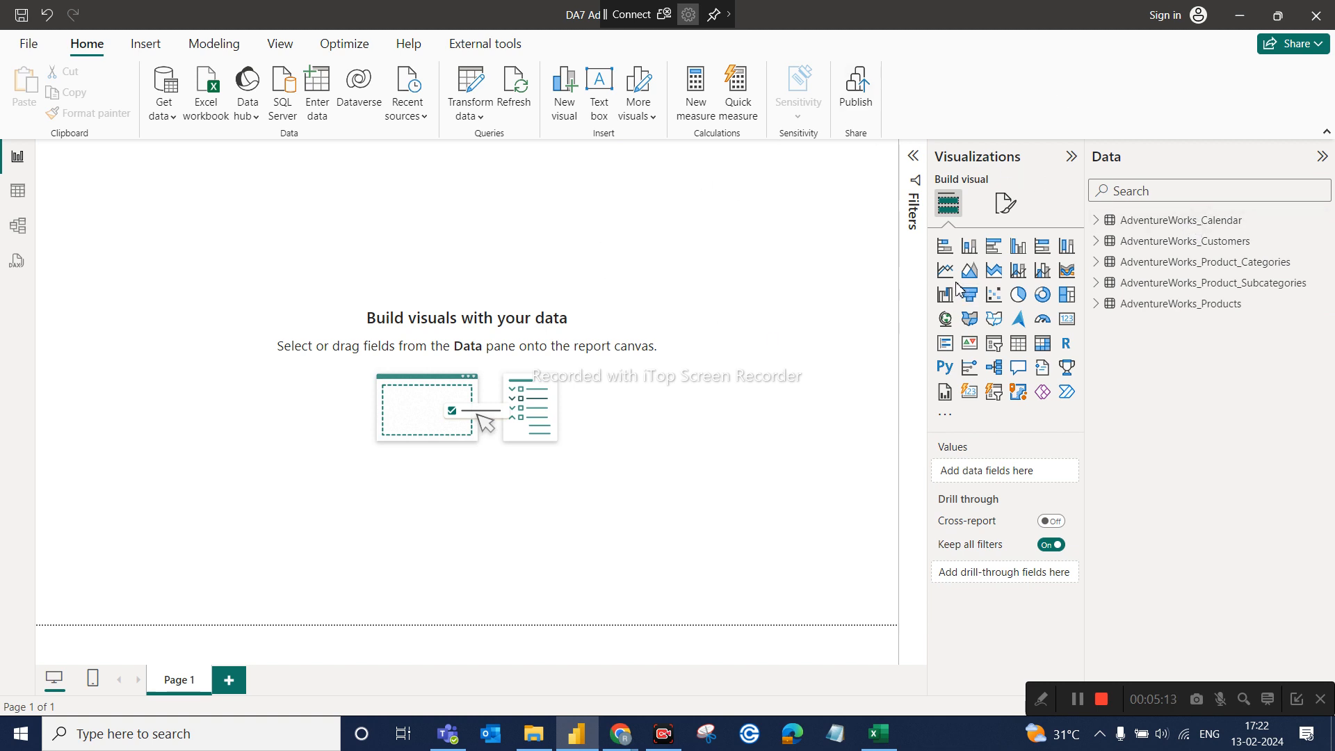
Step: Open the Power Query Editor to view the existing AdventureWorks queries and close it again
click(482, 116)
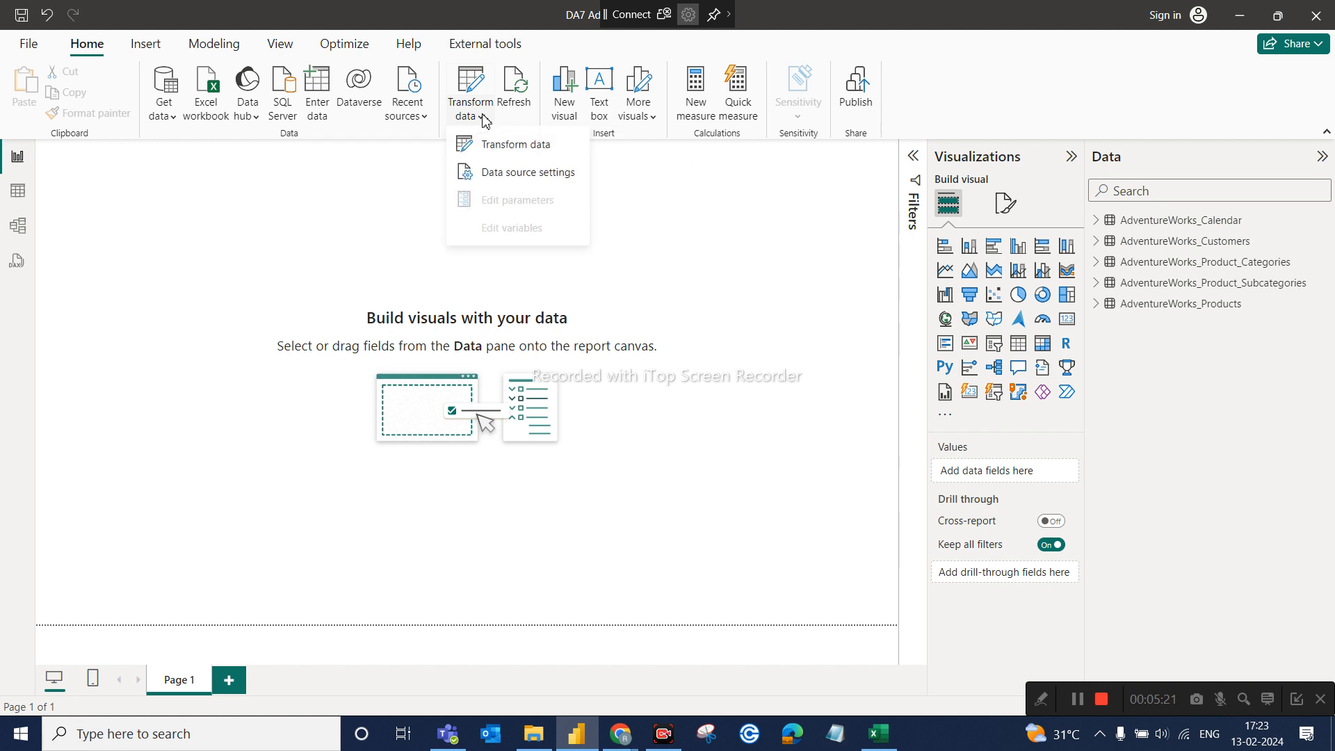
click(522, 147)
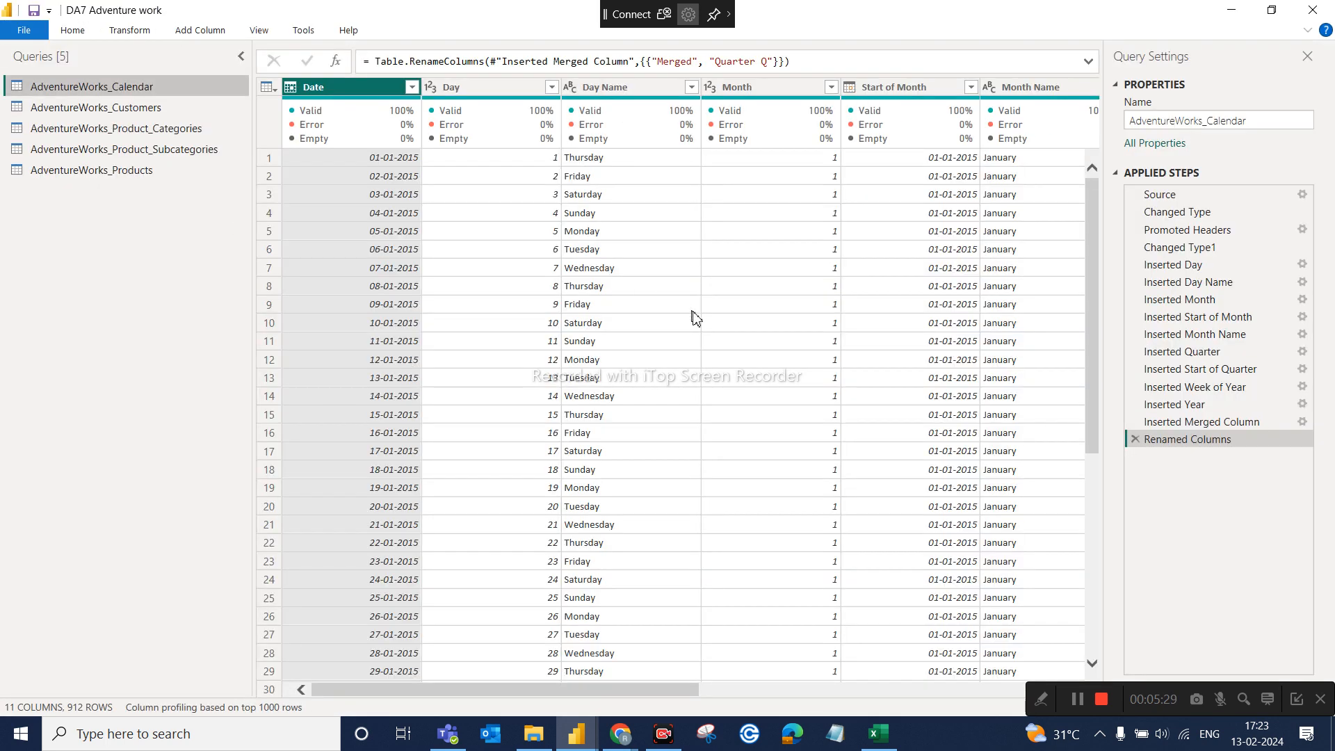
mouse_move(584, 746)
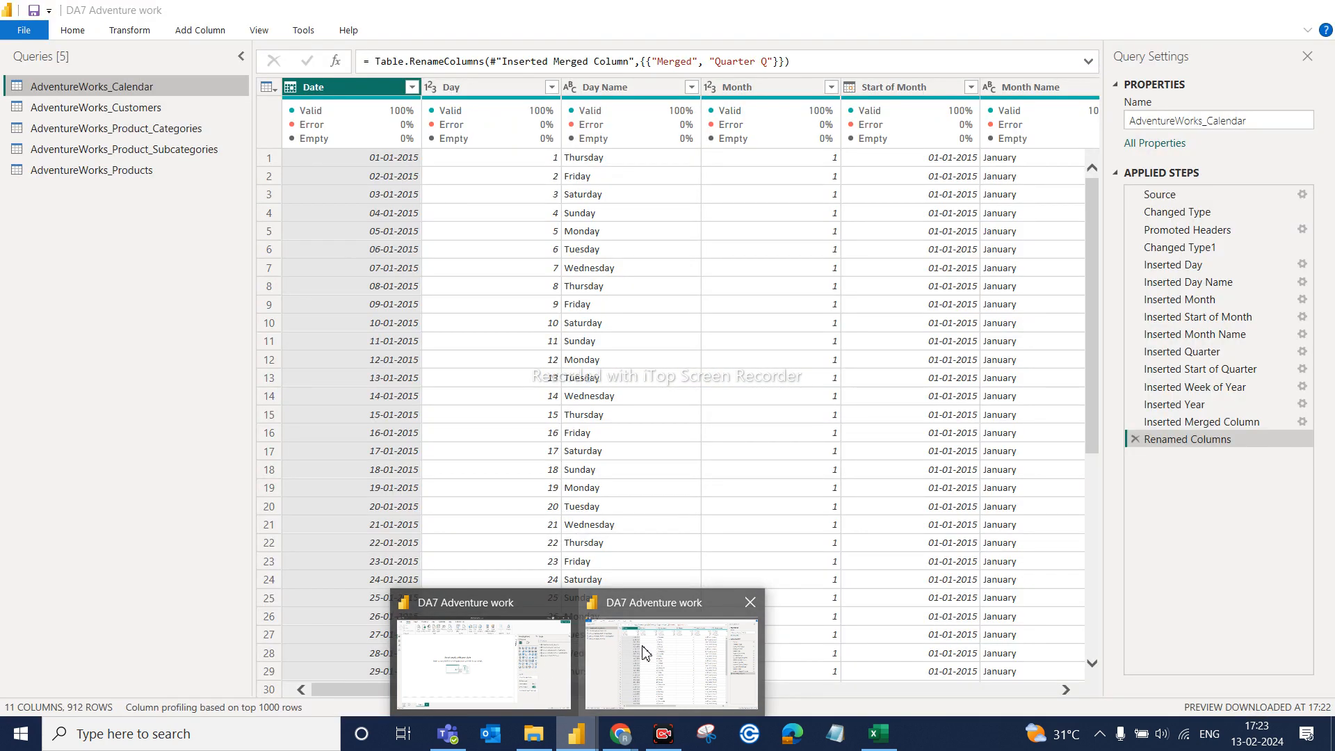
click(644, 654)
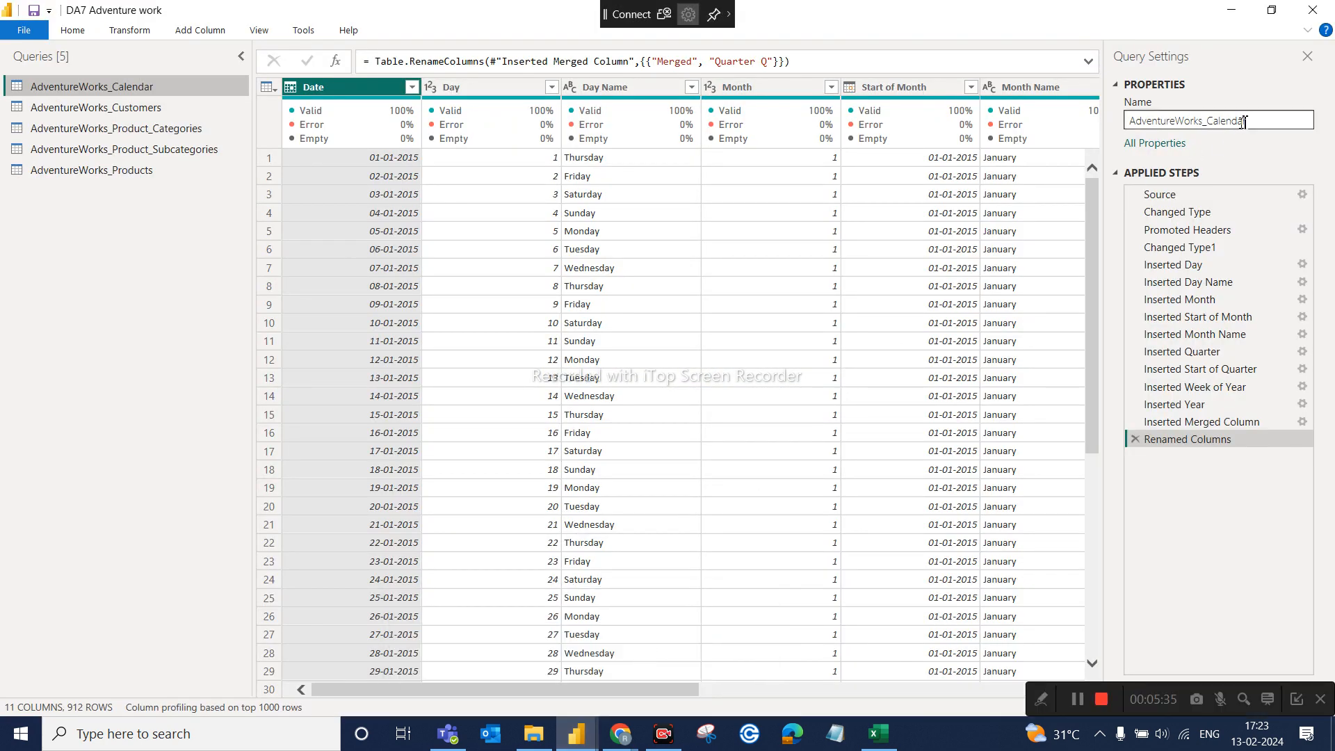
click(1316, 12)
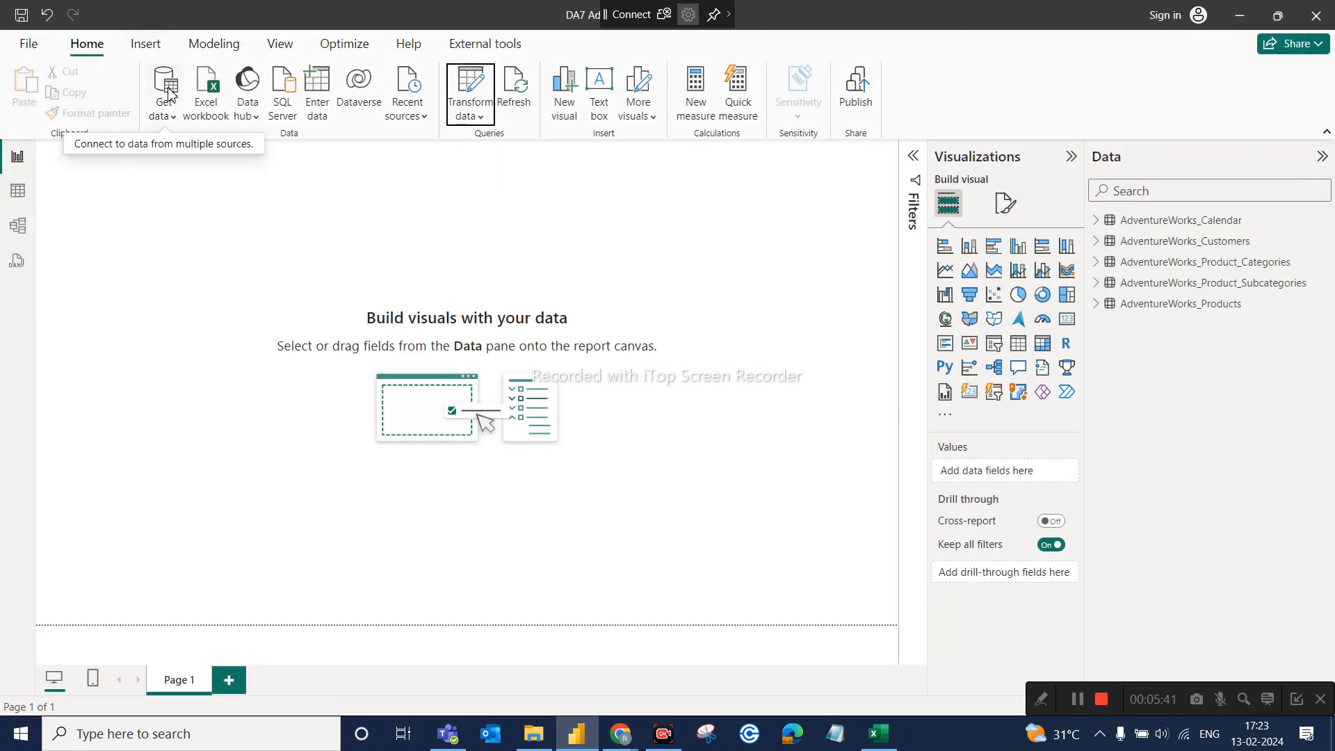
Step: Check which source files are in the AdventureWorks folder on drive D: in File Explorer, and return to Power BI
click(173, 116)
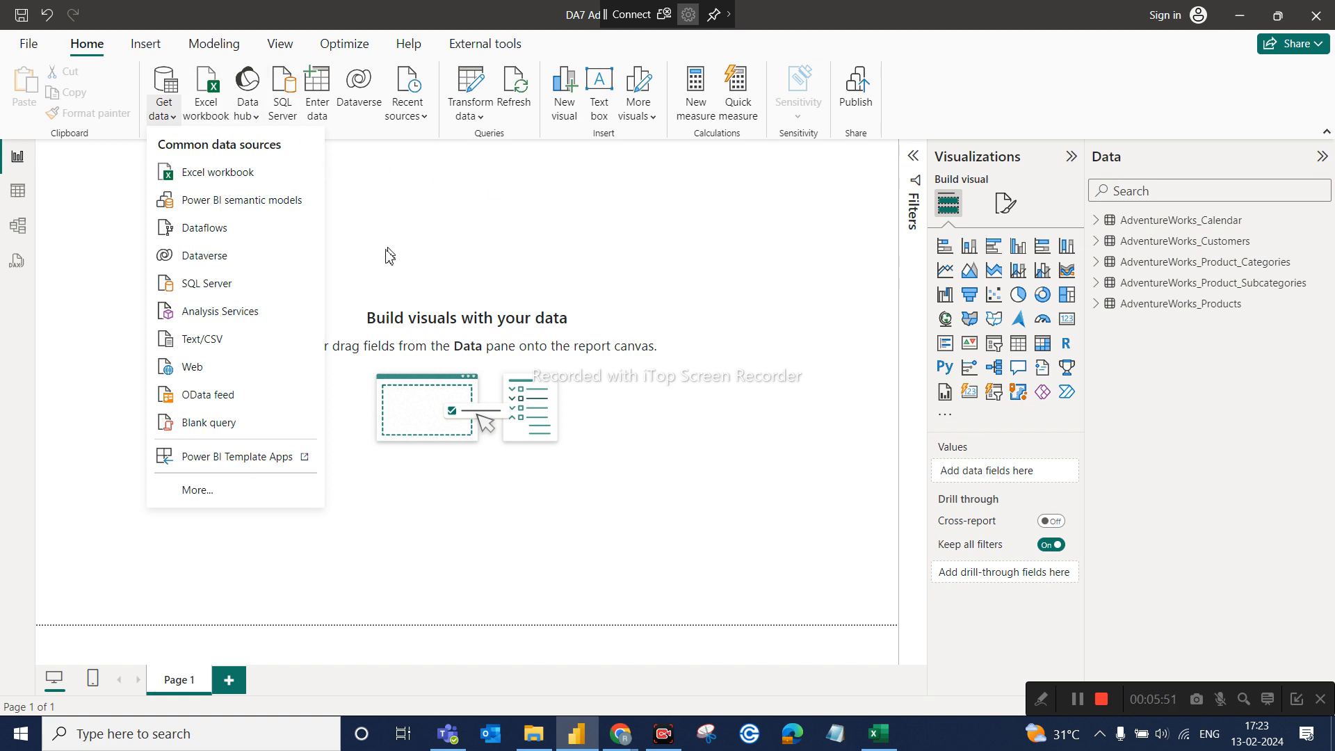
click(533, 745)
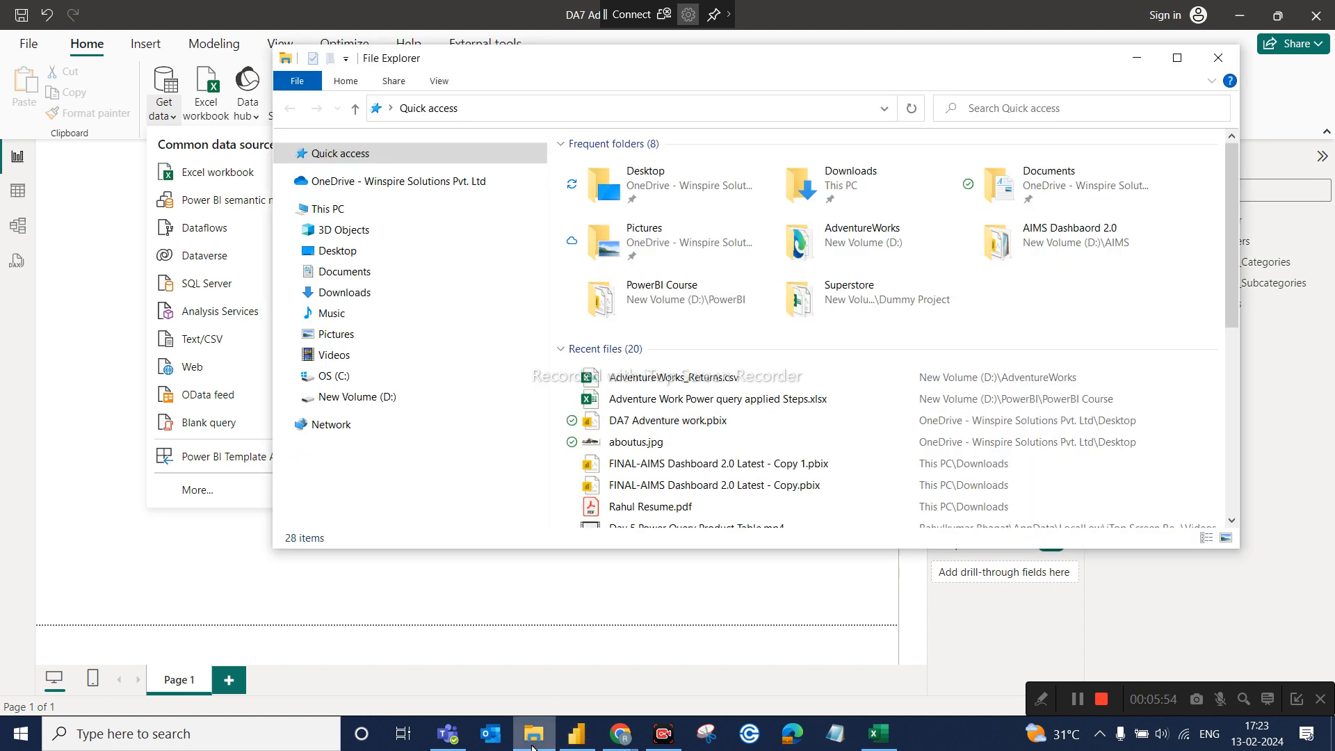
click(383, 396)
scroll(626, 313, down, 3)
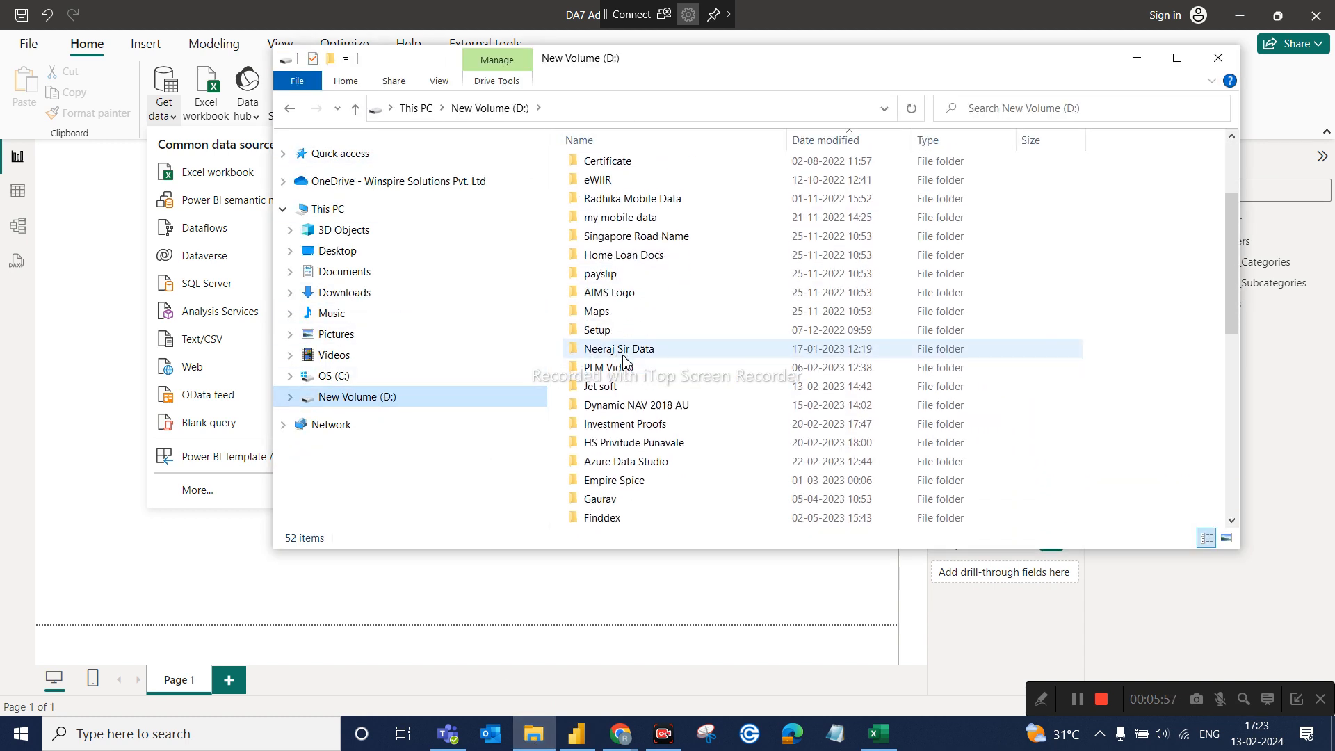
scroll(623, 361, down, 4)
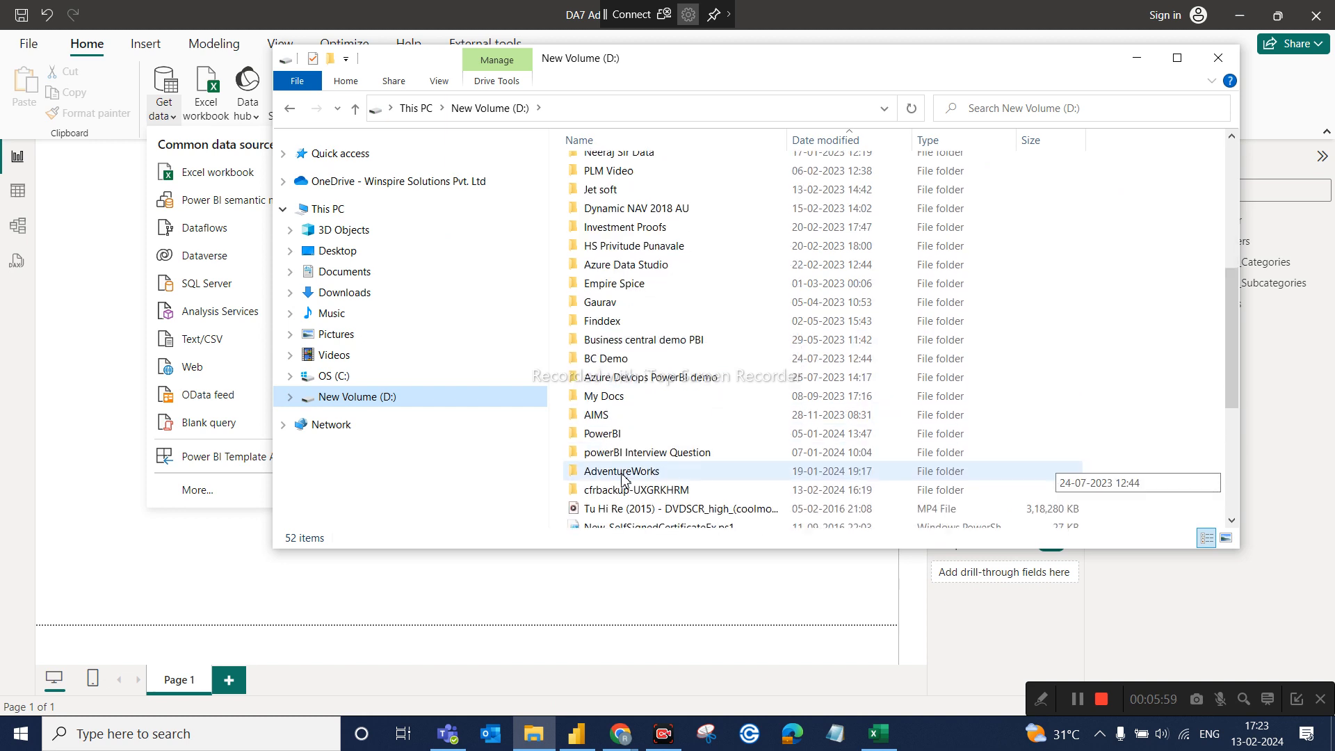
click(623, 473)
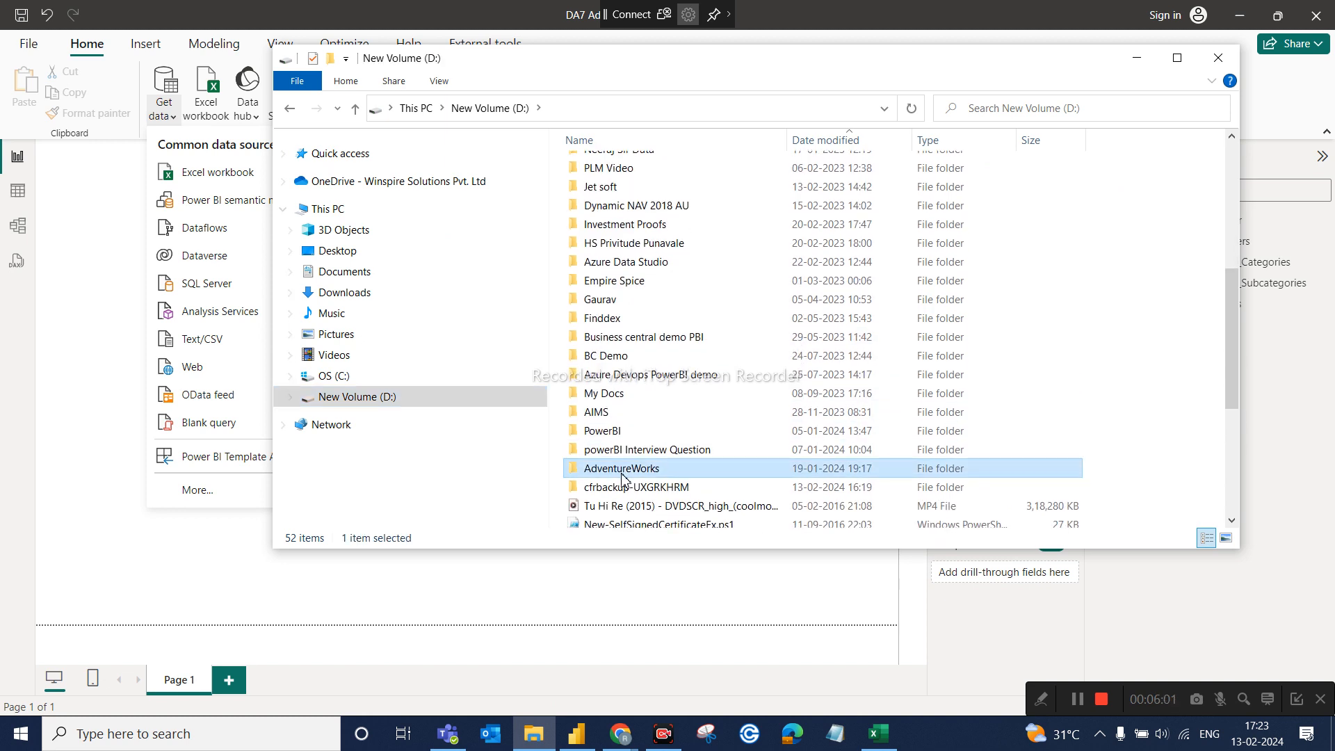
double_click(624, 476)
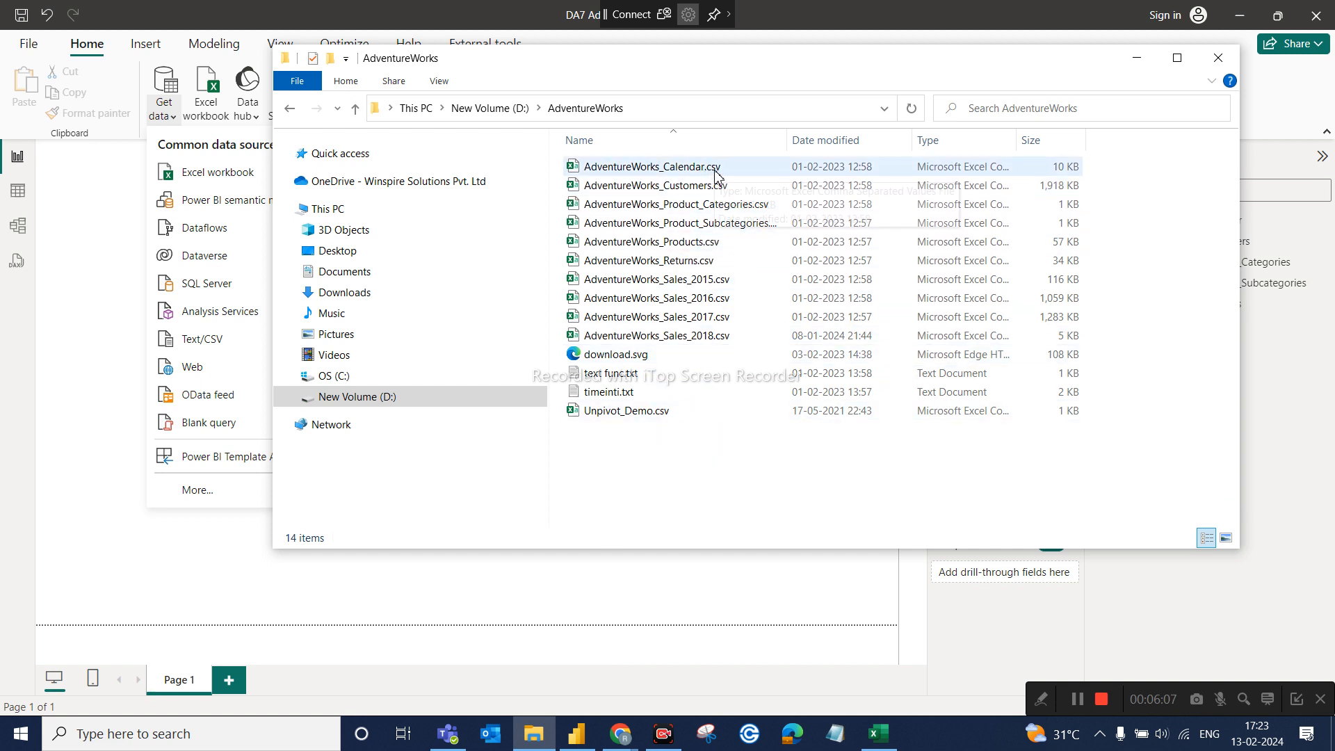
click(575, 738)
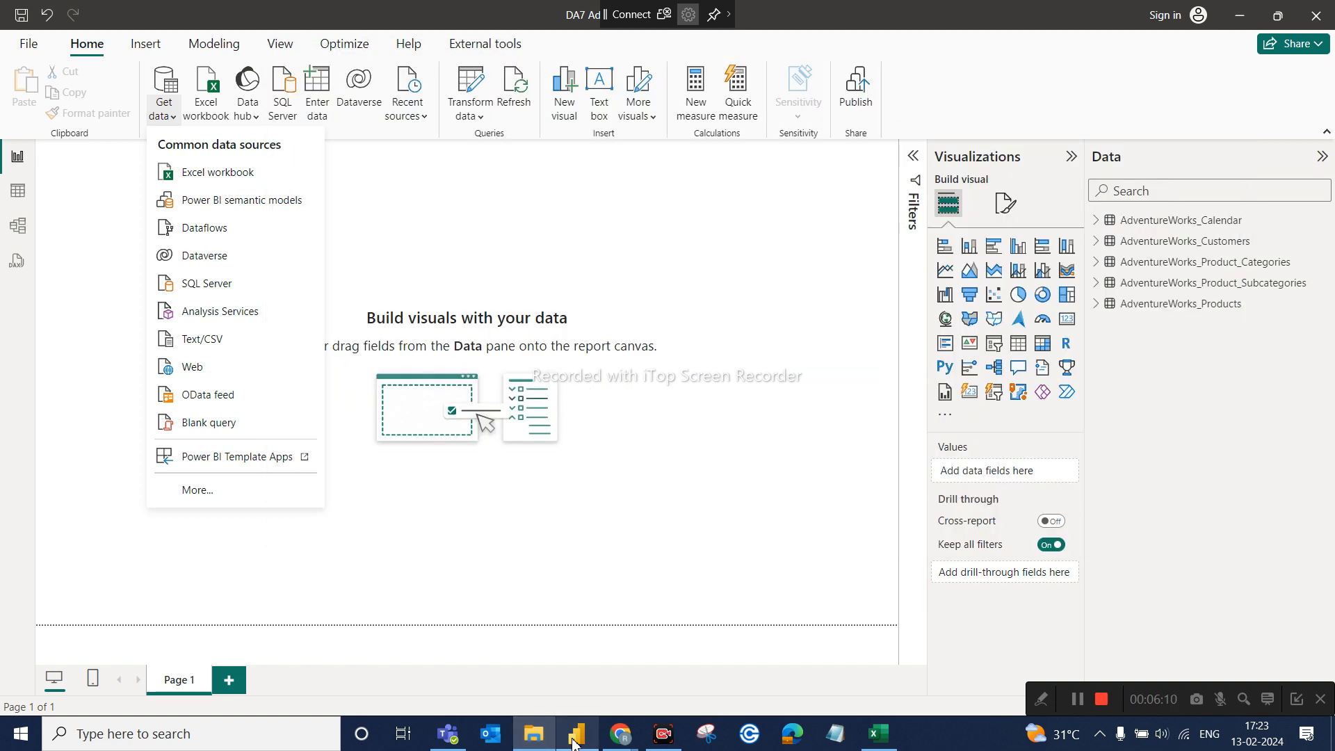
click(218, 182)
click(122, 373)
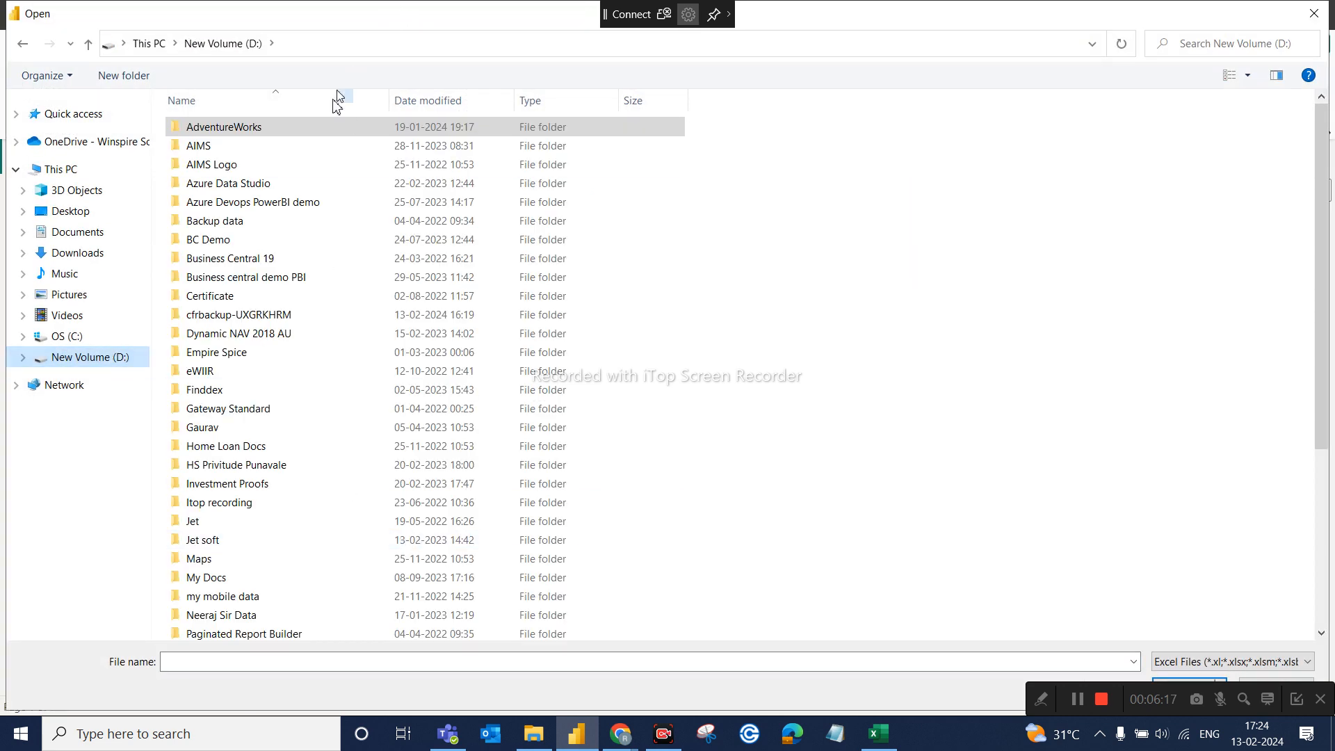
double_click(322, 132)
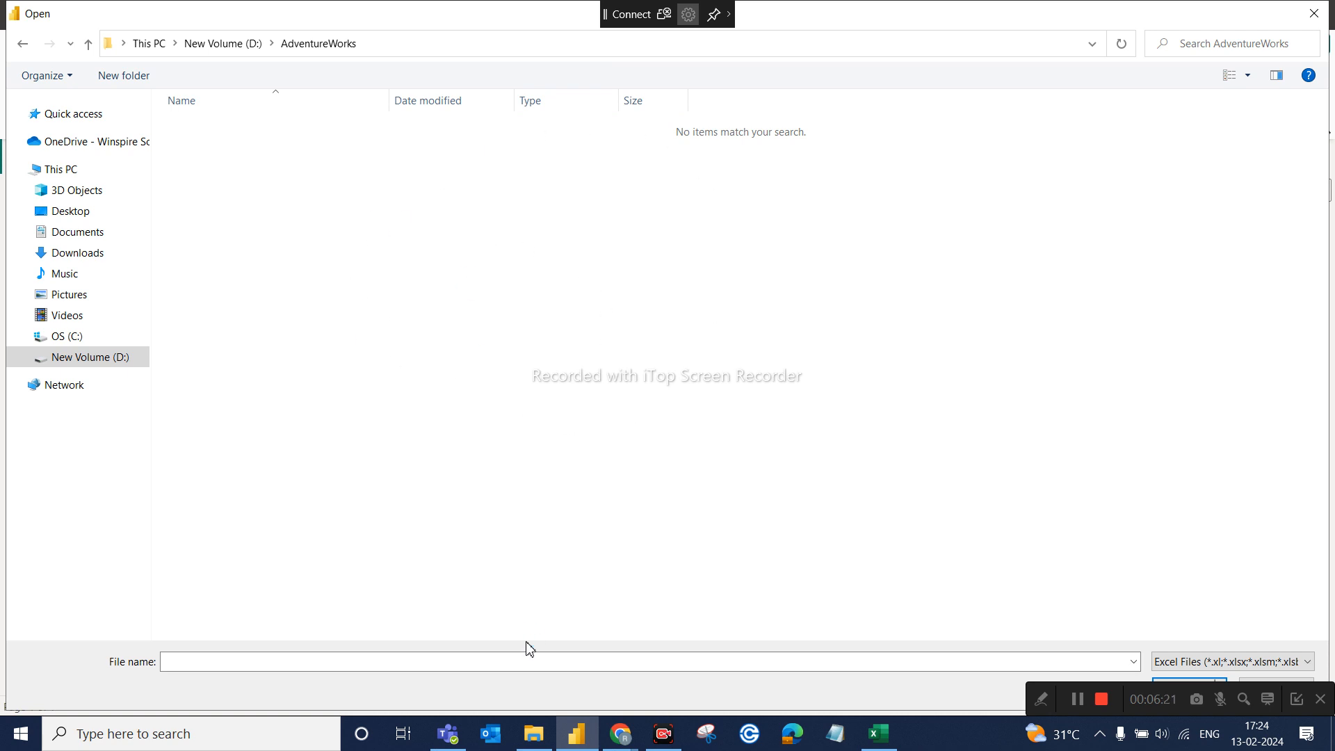
drag(1180, 688, 1178, 710)
click(1280, 694)
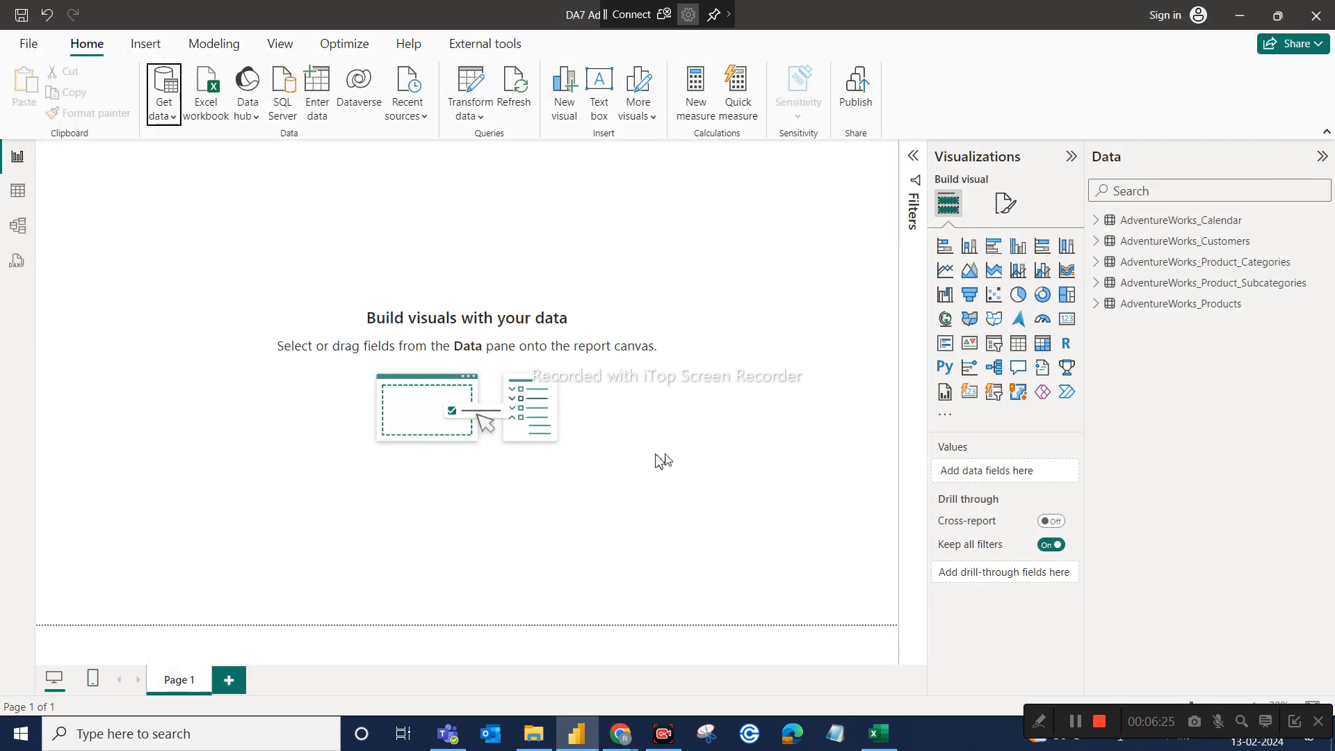
Step: Import AdventureWorks_Returns.csv from the D: AdventureWorks folder as a Text/CSV source and open it for transformation in Power Query
click(172, 118)
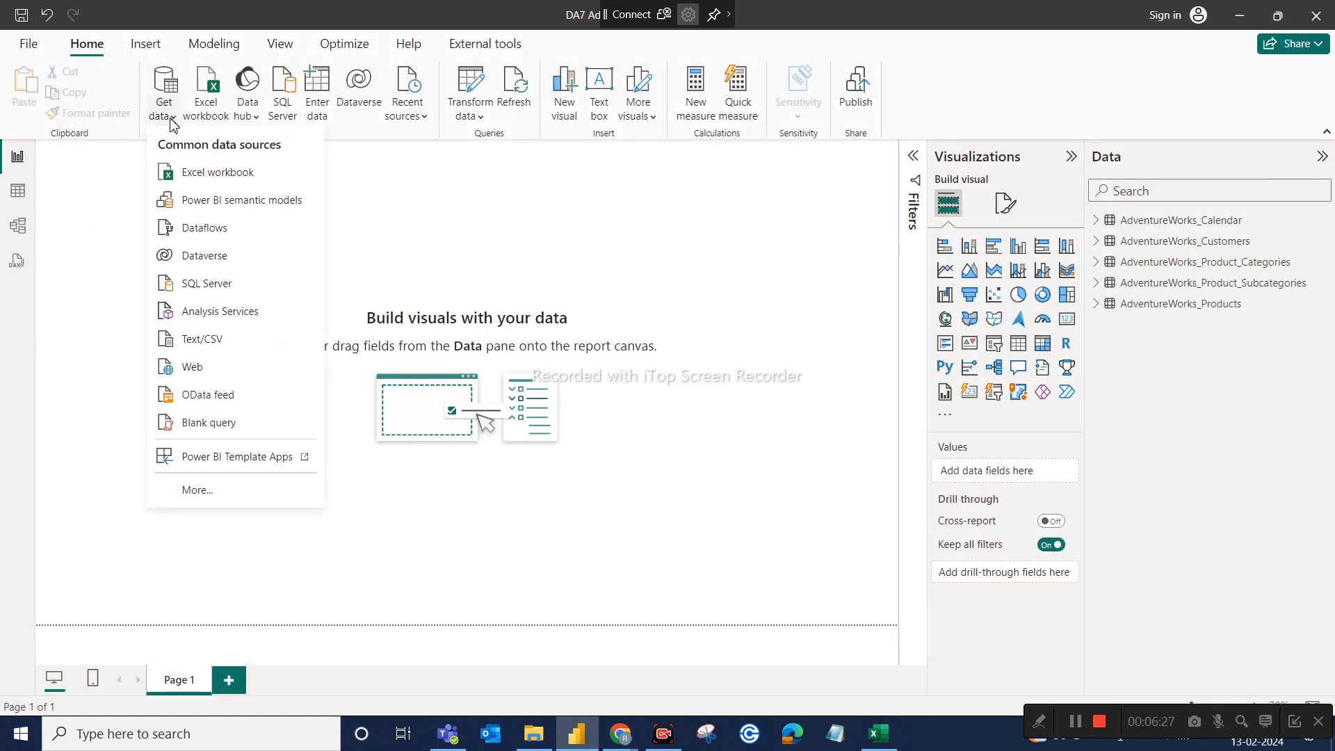
click(211, 339)
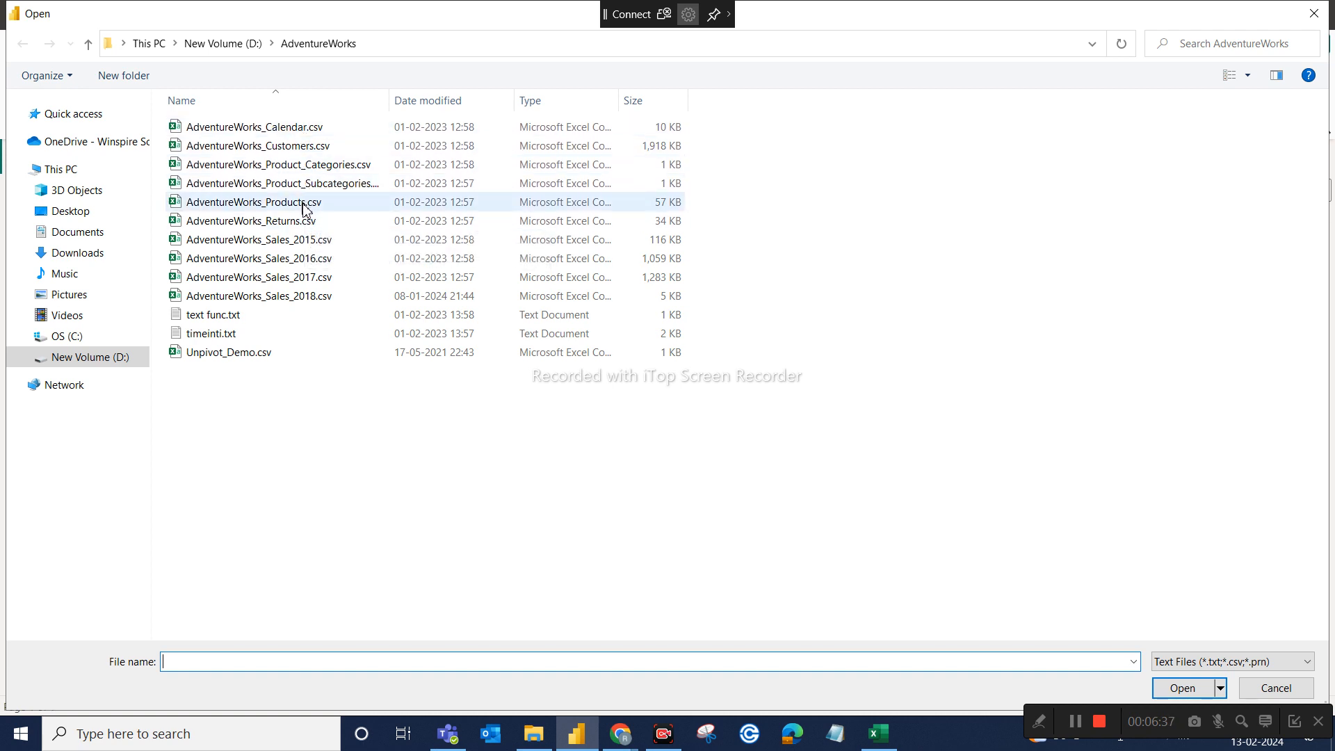
click(292, 224)
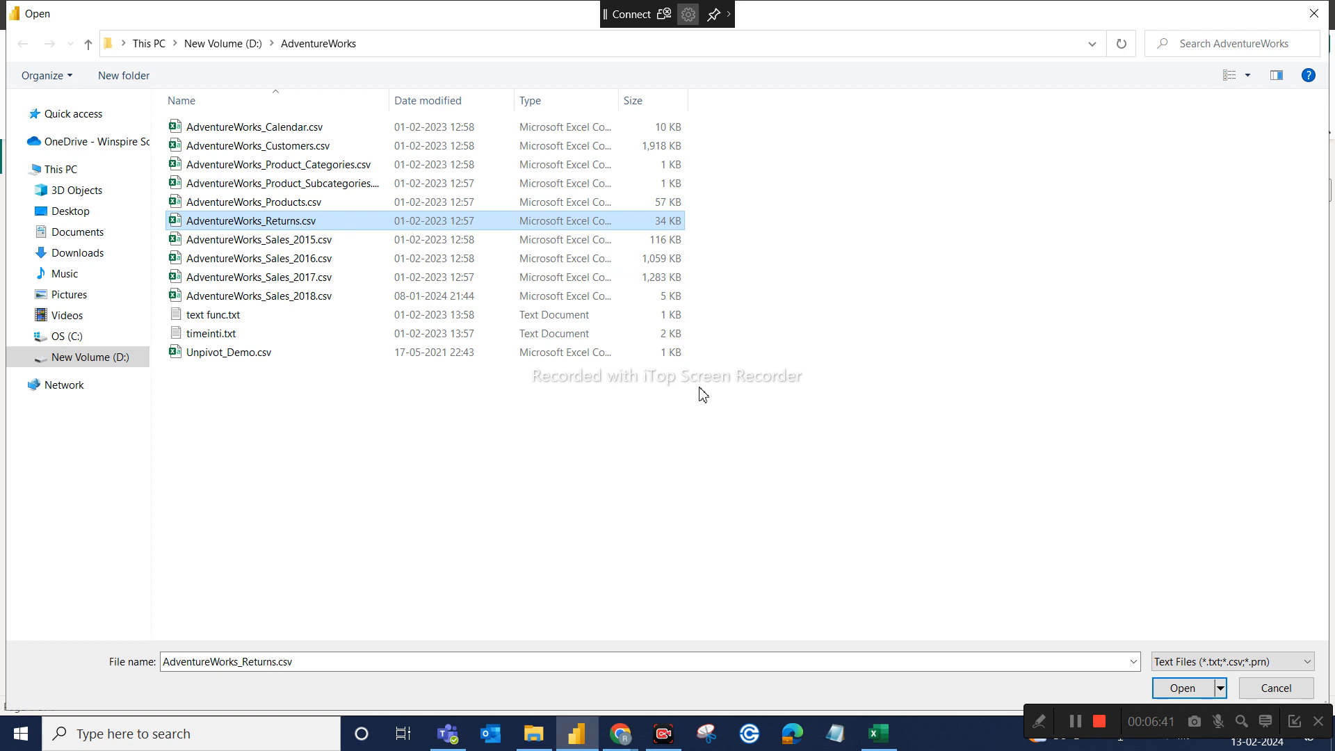
click(1205, 691)
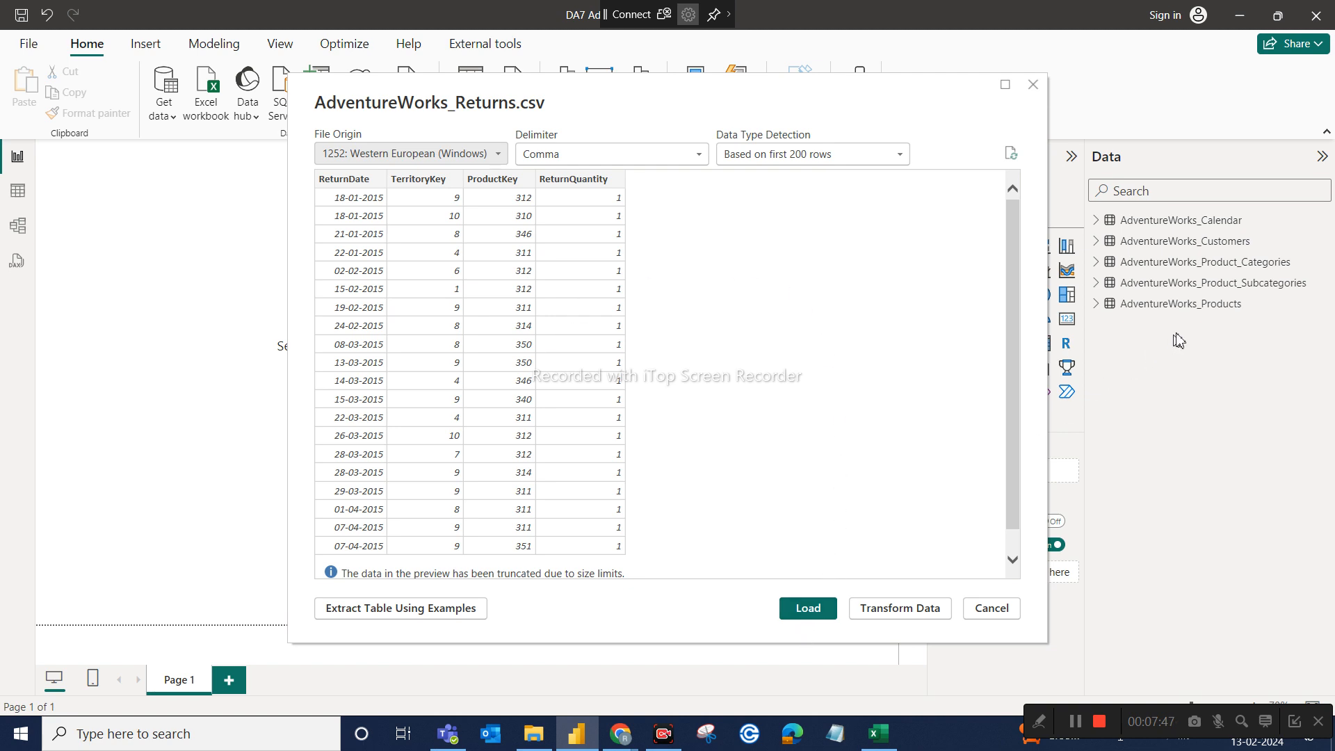
click(875, 610)
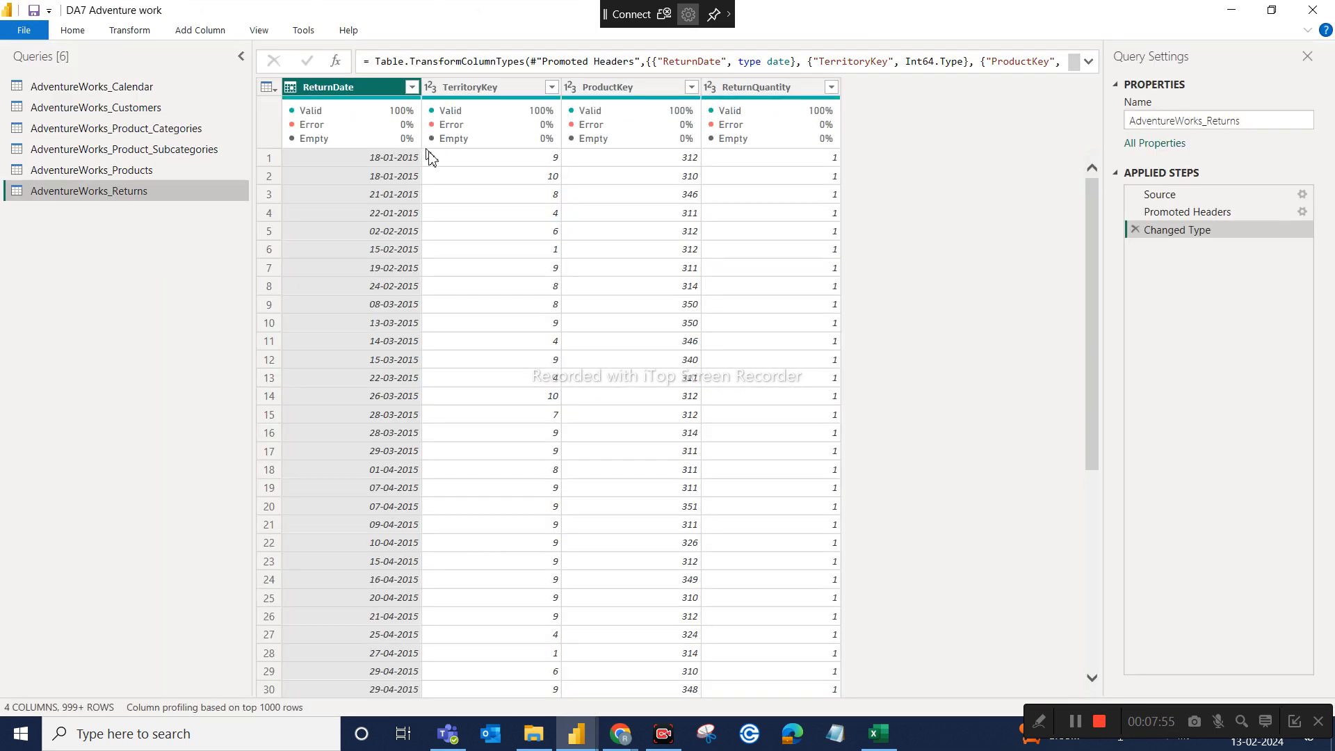
Step: Review the Promoted Headers and Renamed Columns steps of the AdventureWorks_Calendar query, and return to the AdventureWorks_Returns query
click(144, 89)
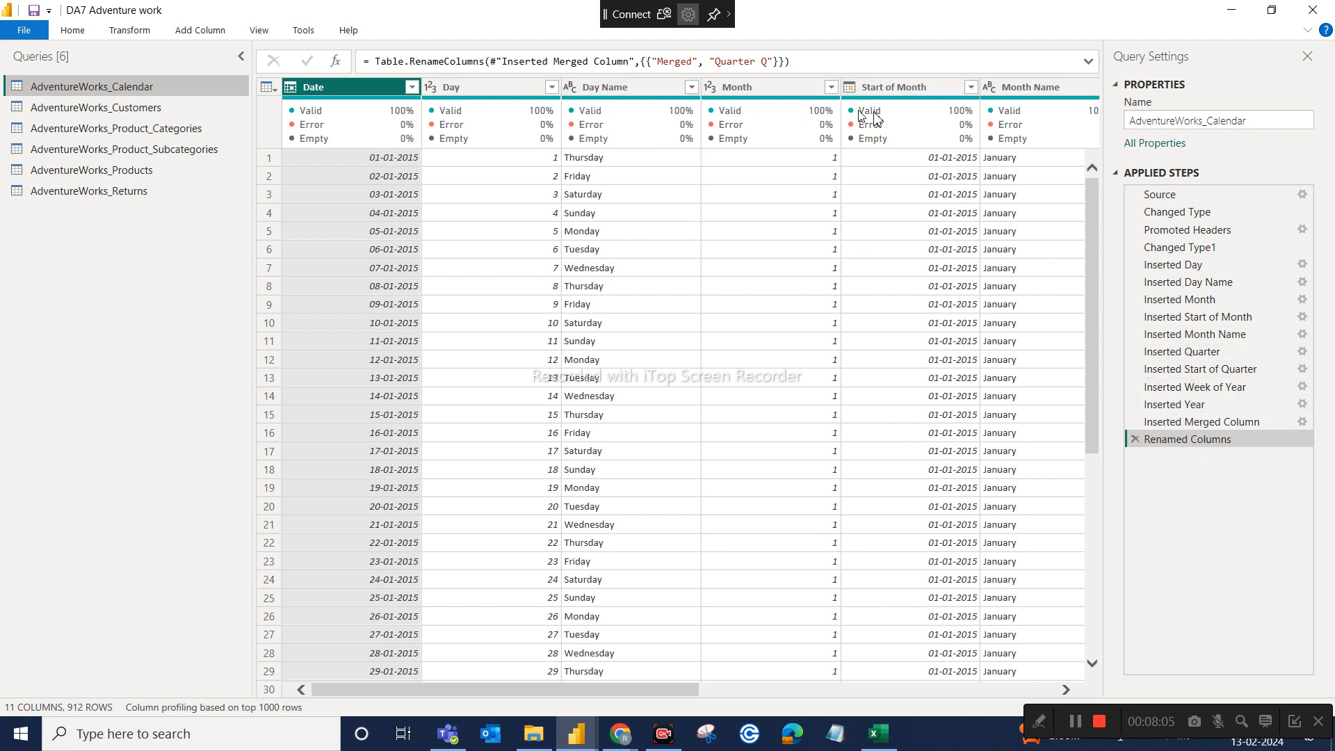
click(1175, 237)
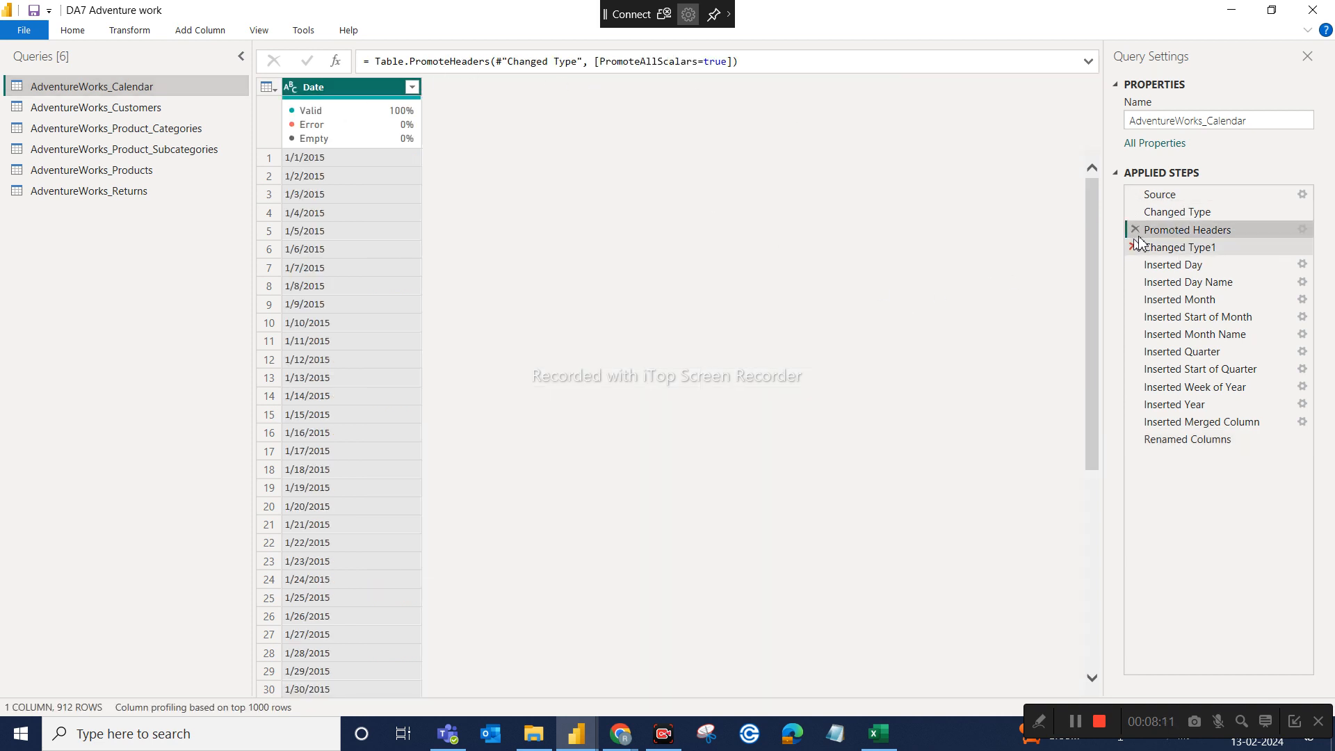
click(1174, 450)
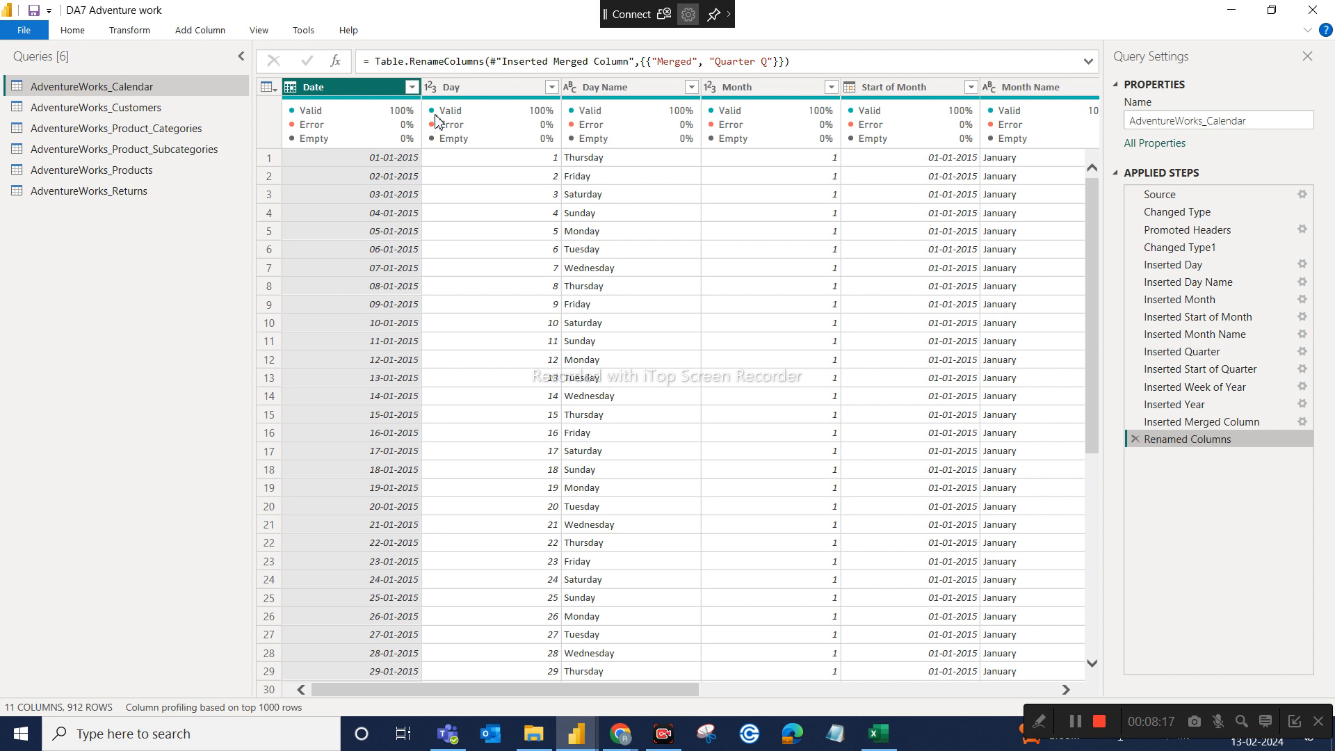
mouse_move(422, 122)
click(118, 191)
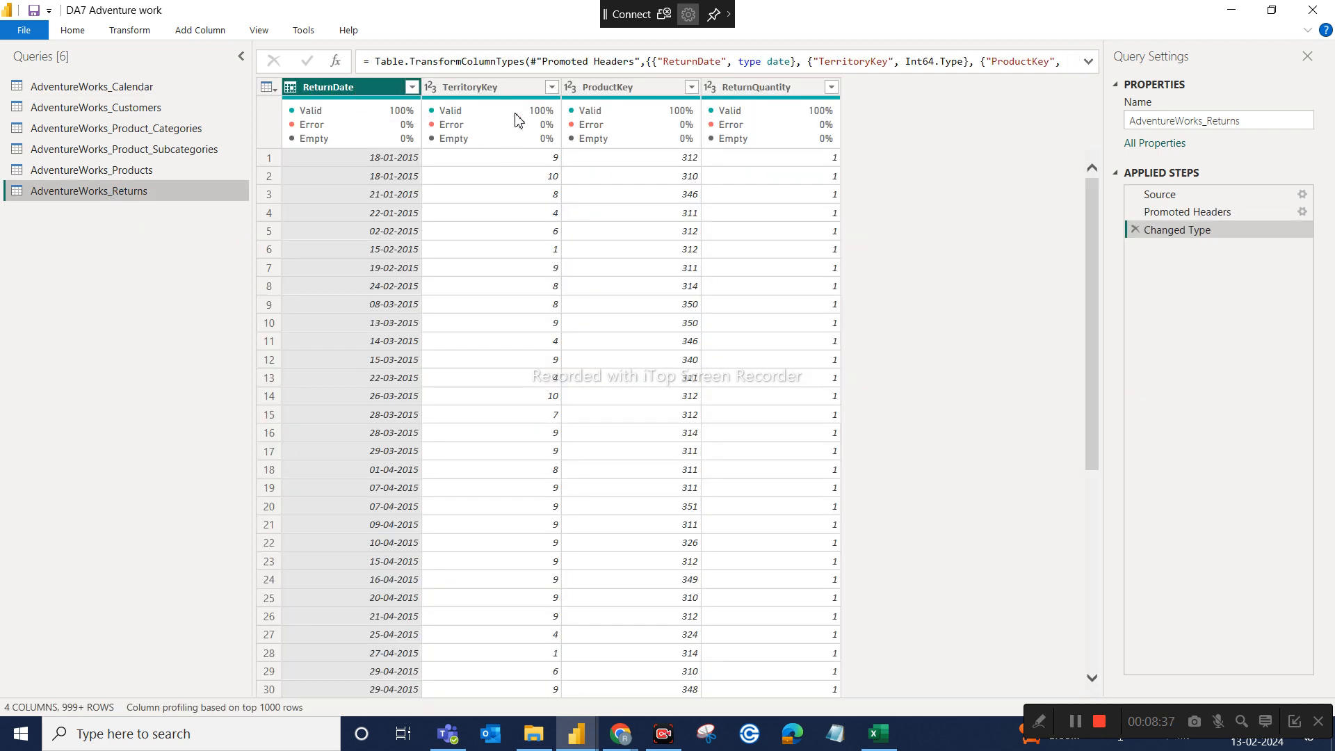
mouse_move(508, 103)
click(74, 31)
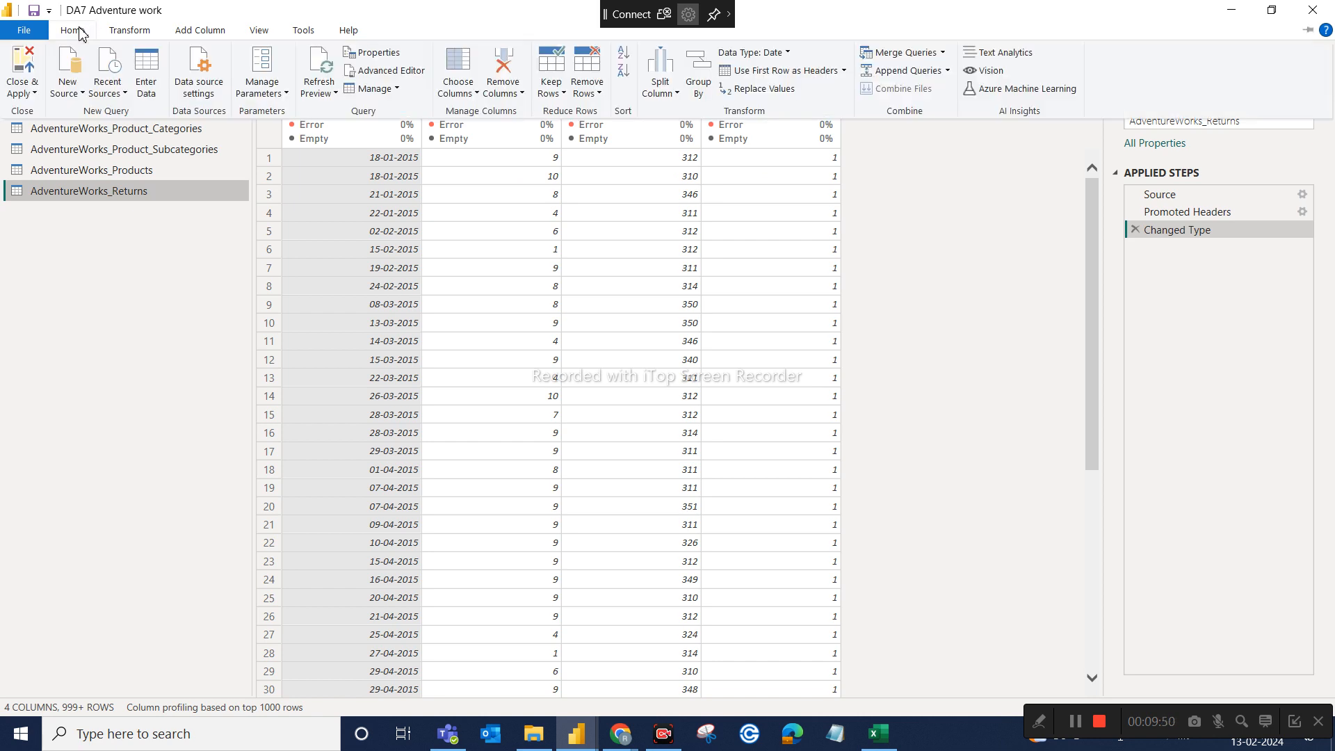
click(35, 94)
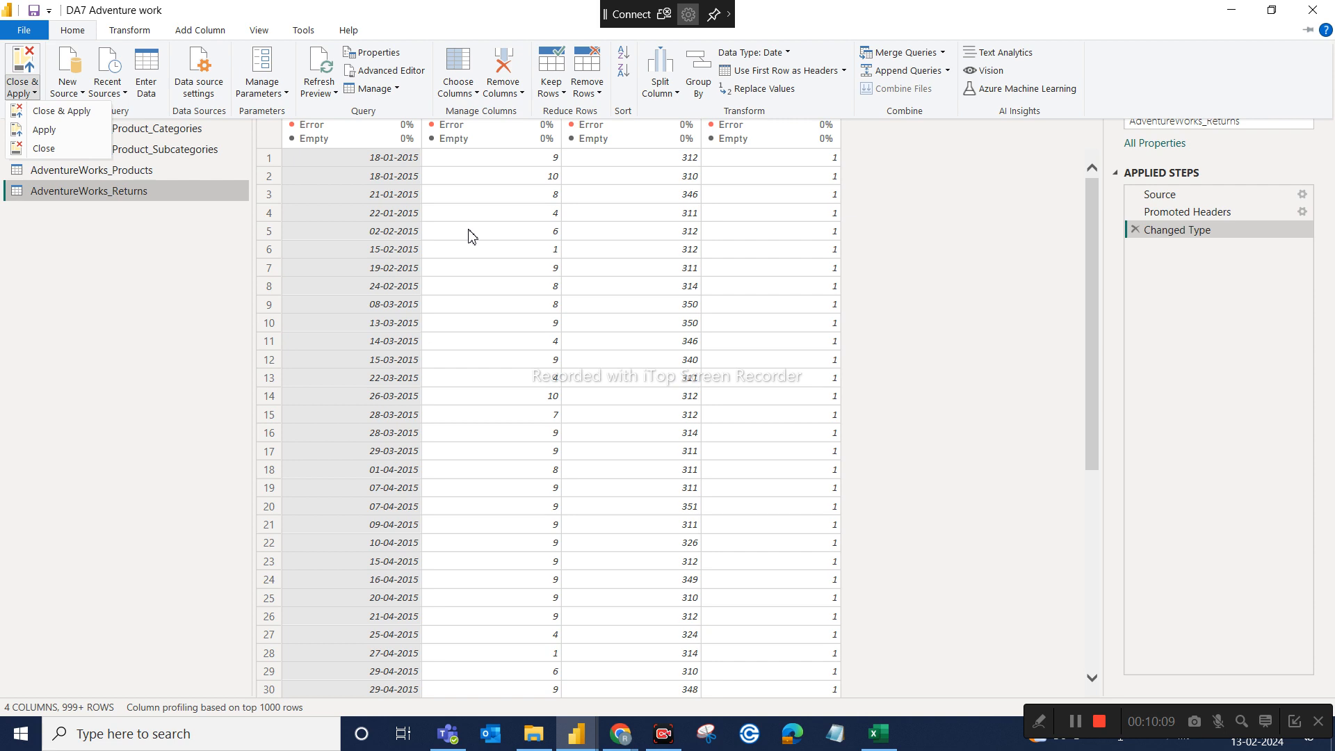
click(1313, 7)
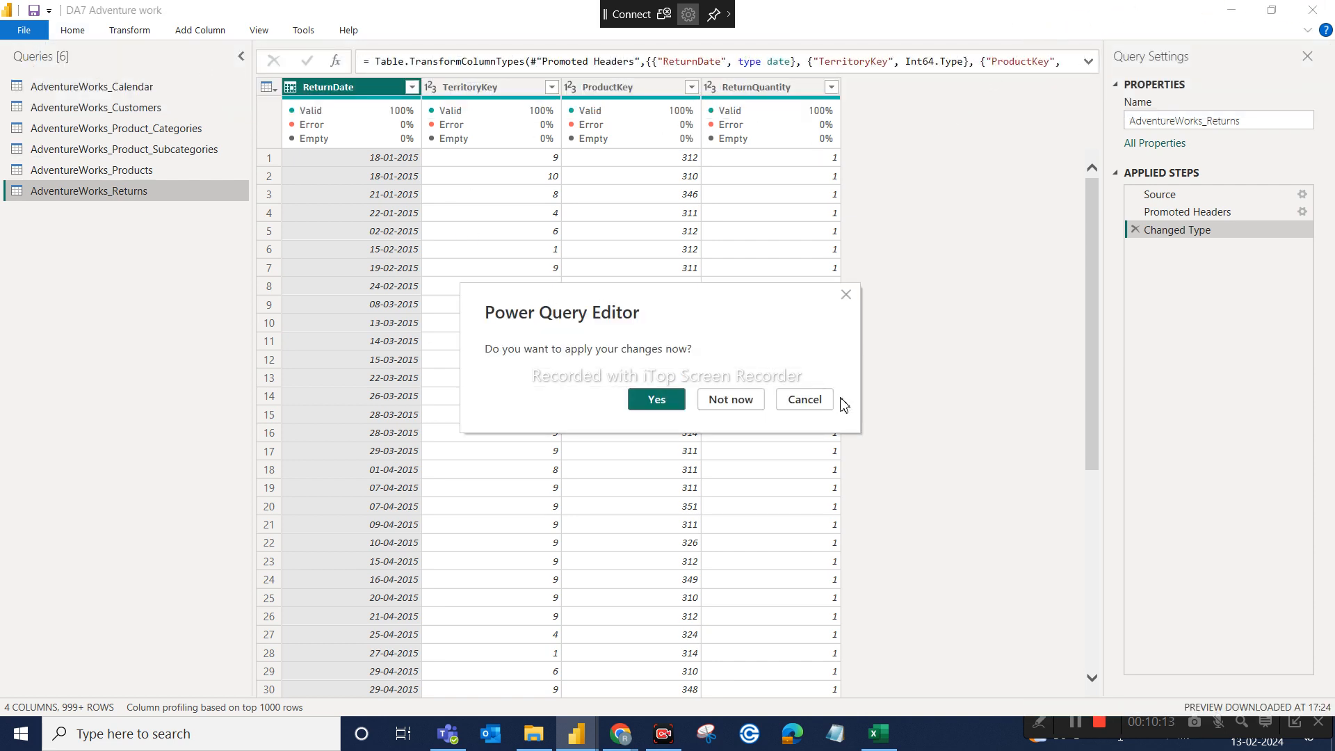
click(804, 400)
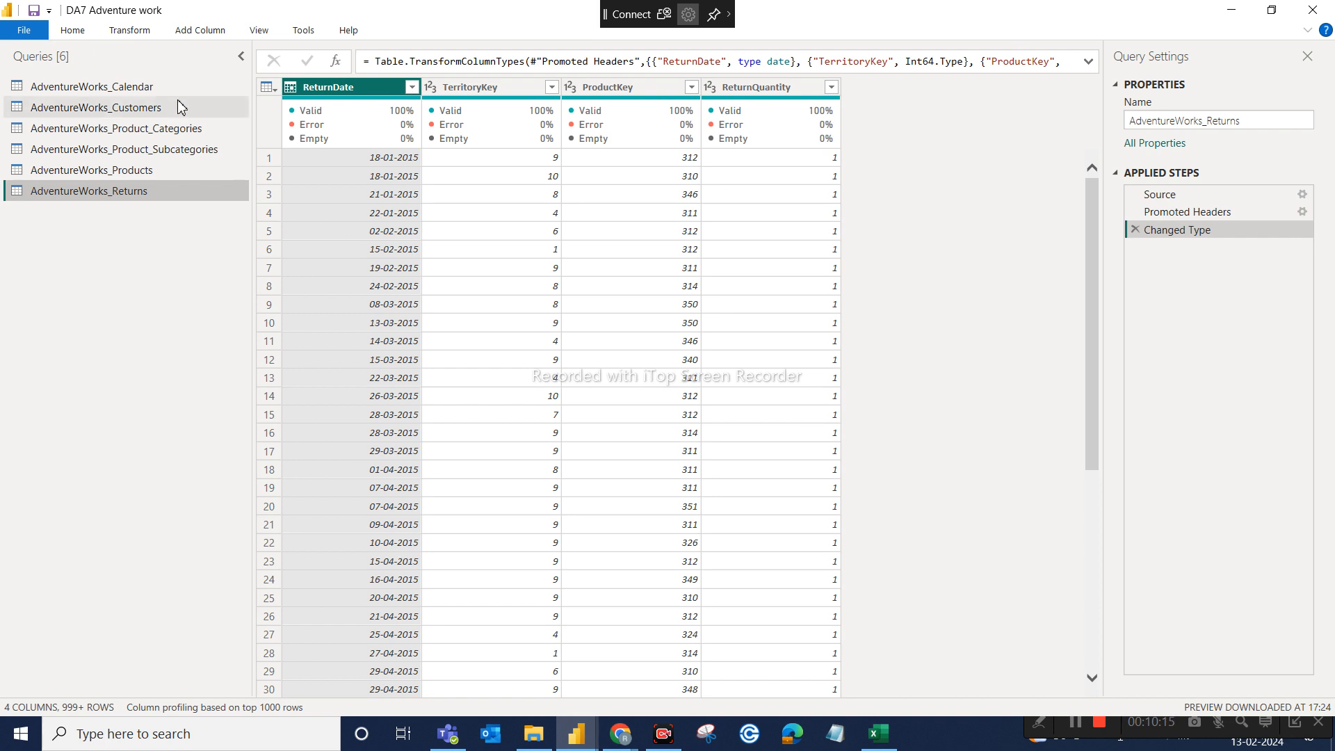
Step: Close the Power Query Editor and apply the changes to load the AdventureWorks_Returns table into the report
click(73, 32)
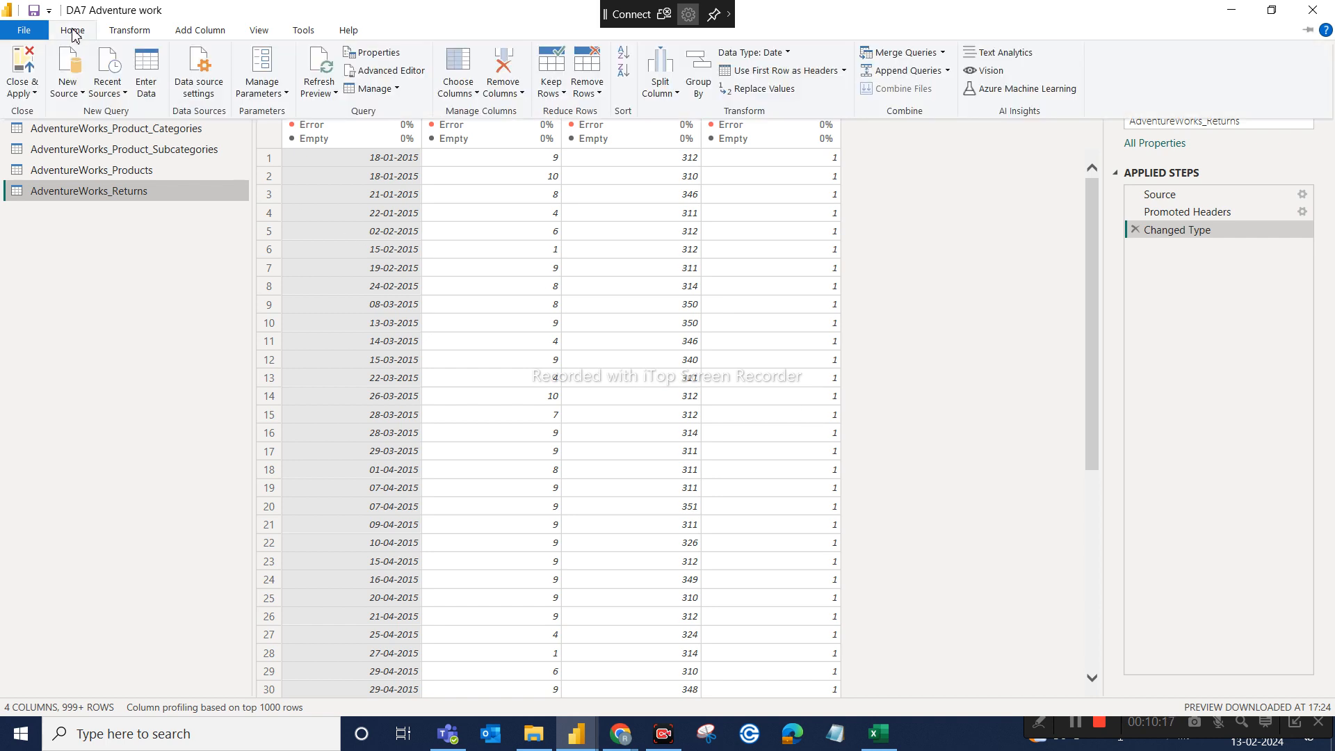
click(33, 101)
key(Escape)
key(Escape)
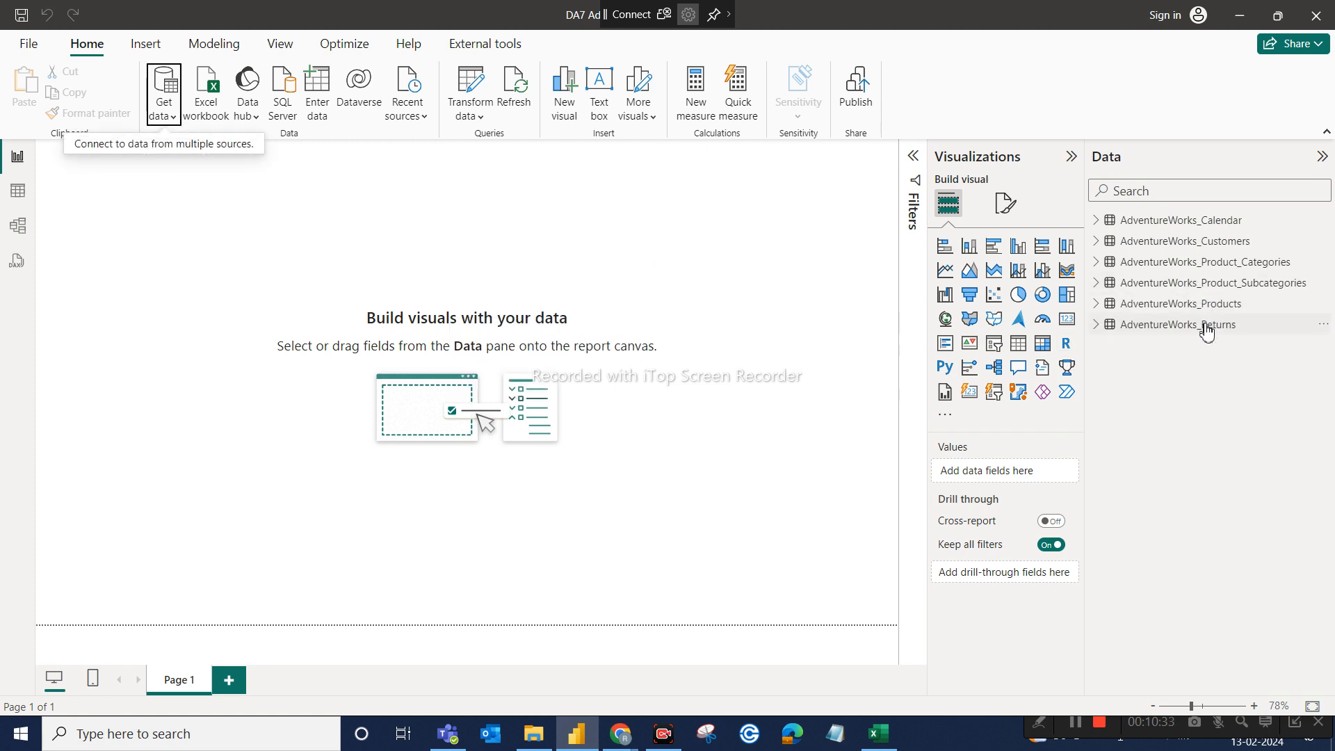
Step: Look through the loaded data in table view, from AdventureWorks_Calendar through the customer and product tables to AdventureWorks_Returns
click(15, 164)
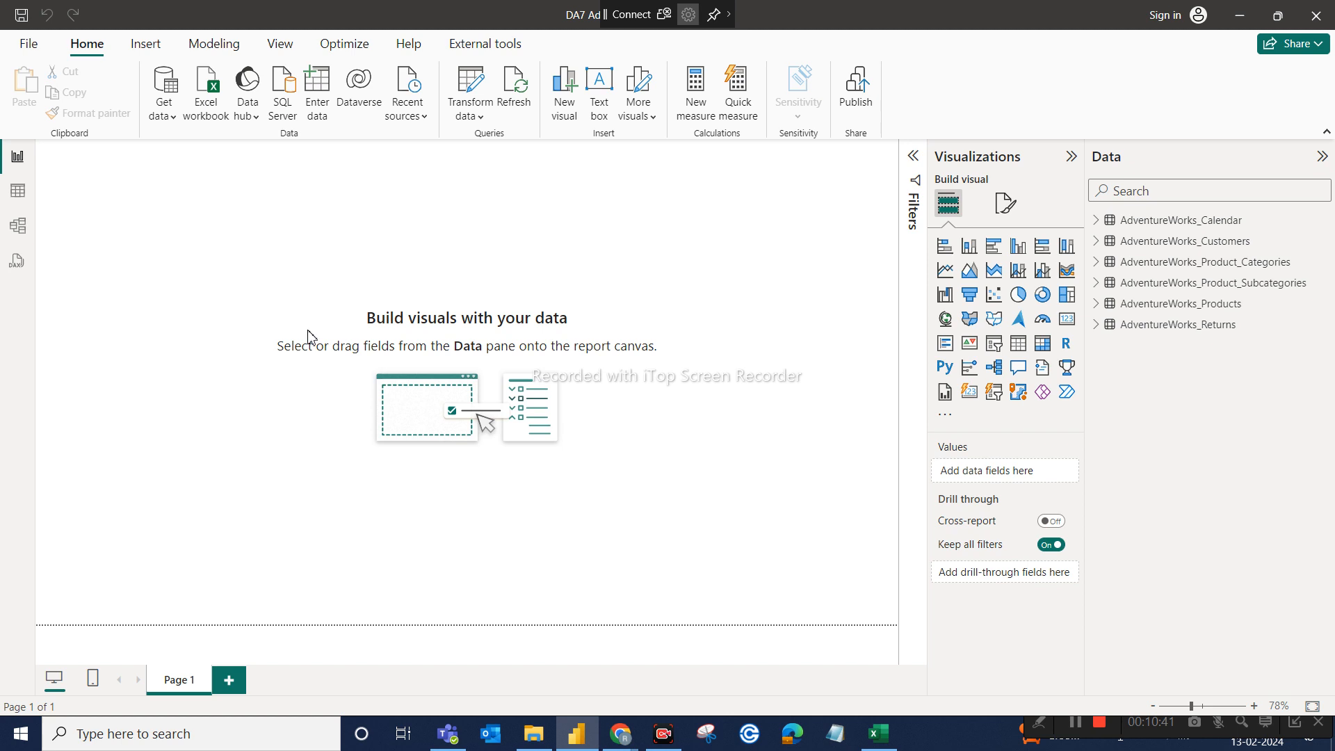
click(10, 202)
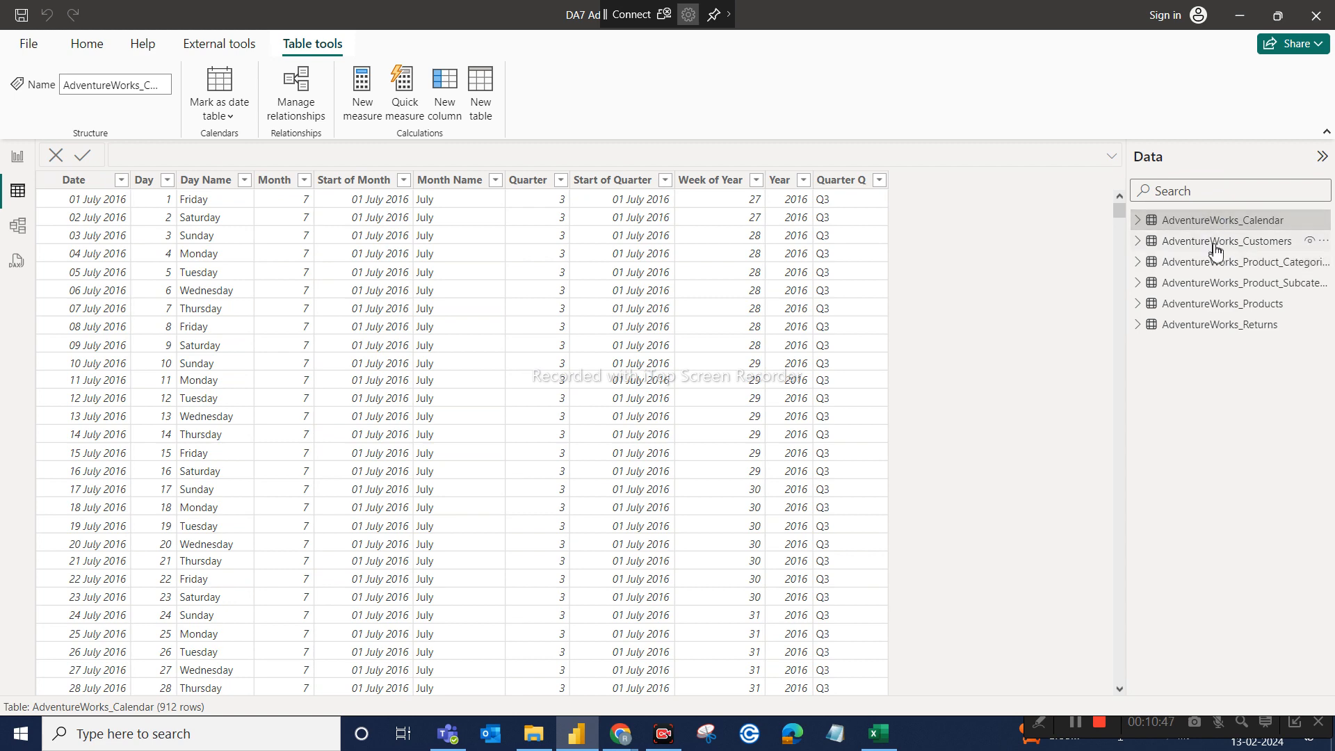
click(1211, 248)
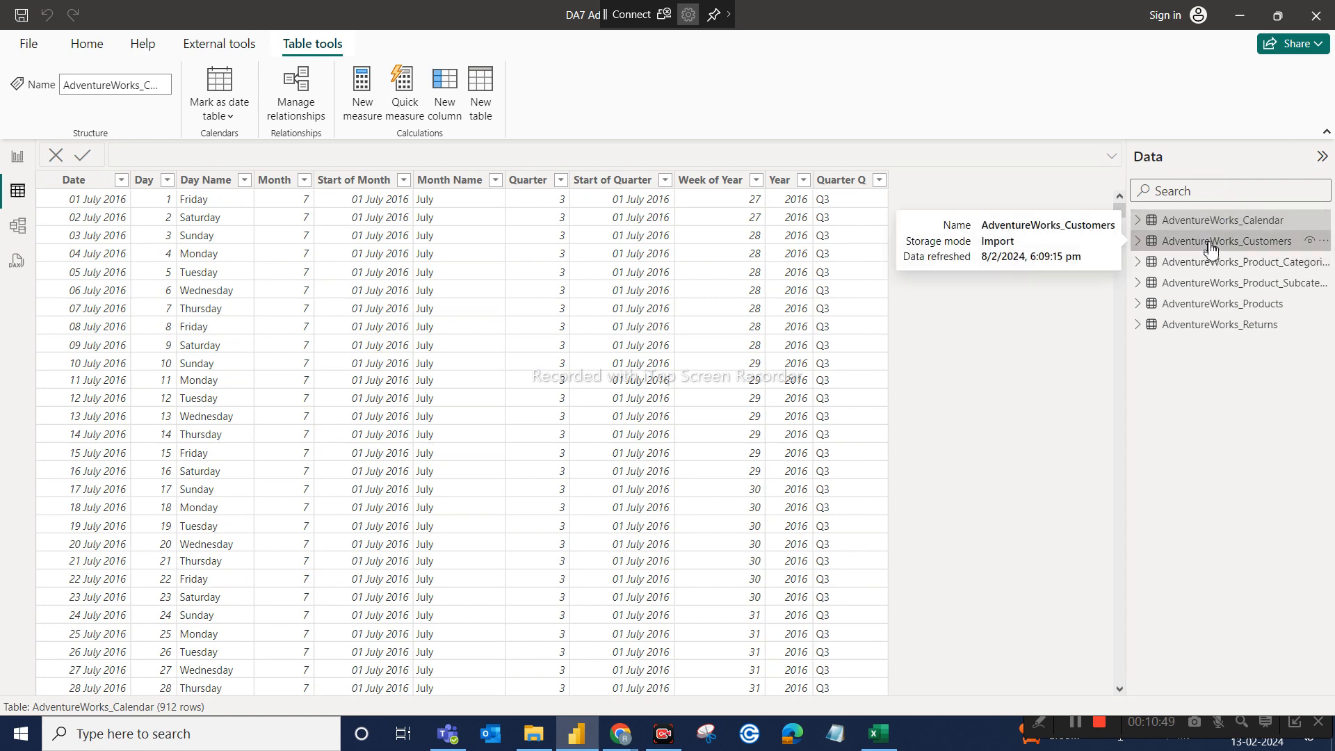
click(1197, 264)
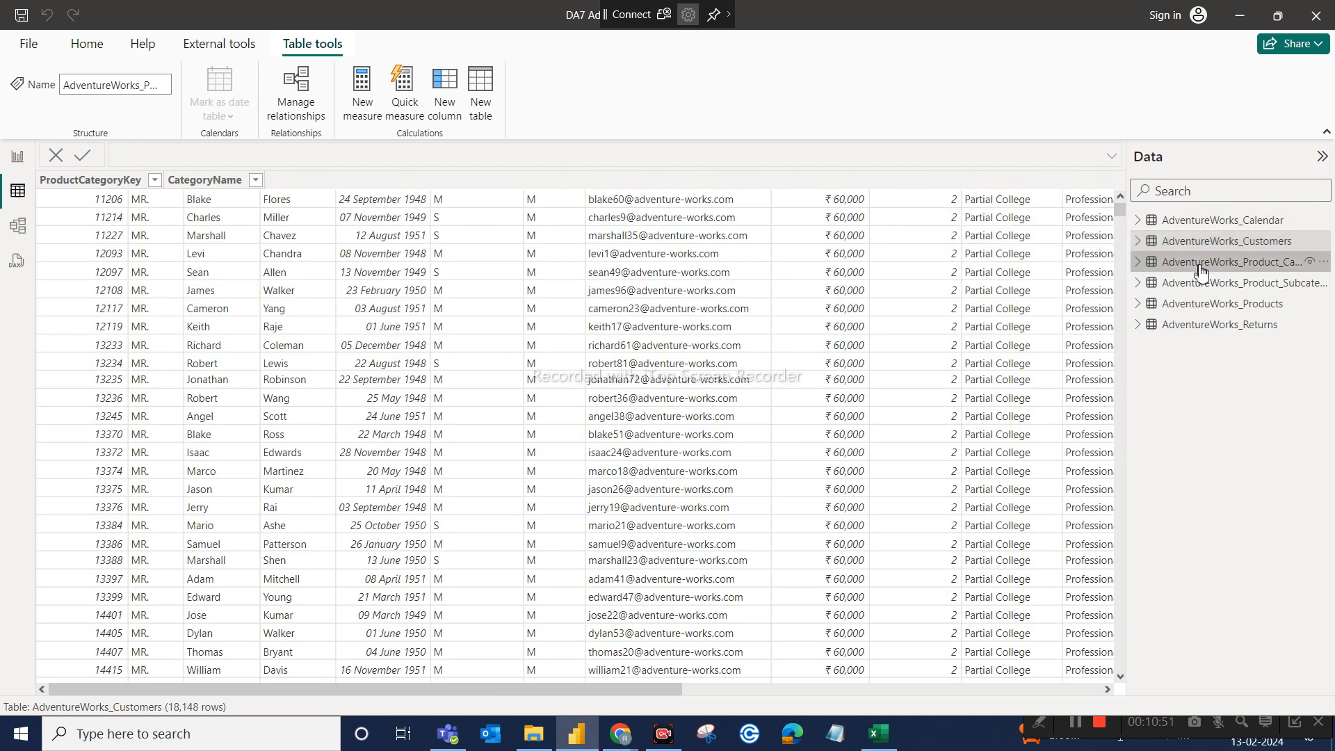
click(1198, 285)
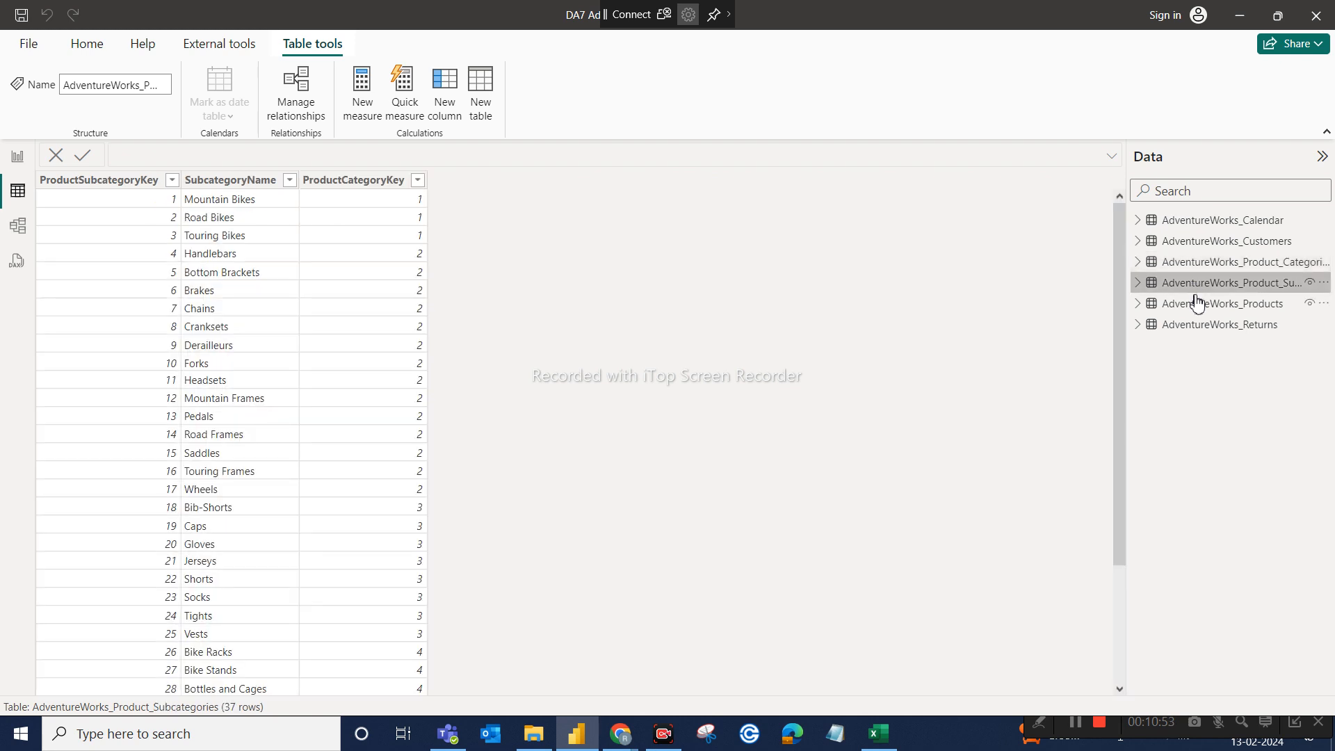
click(1198, 306)
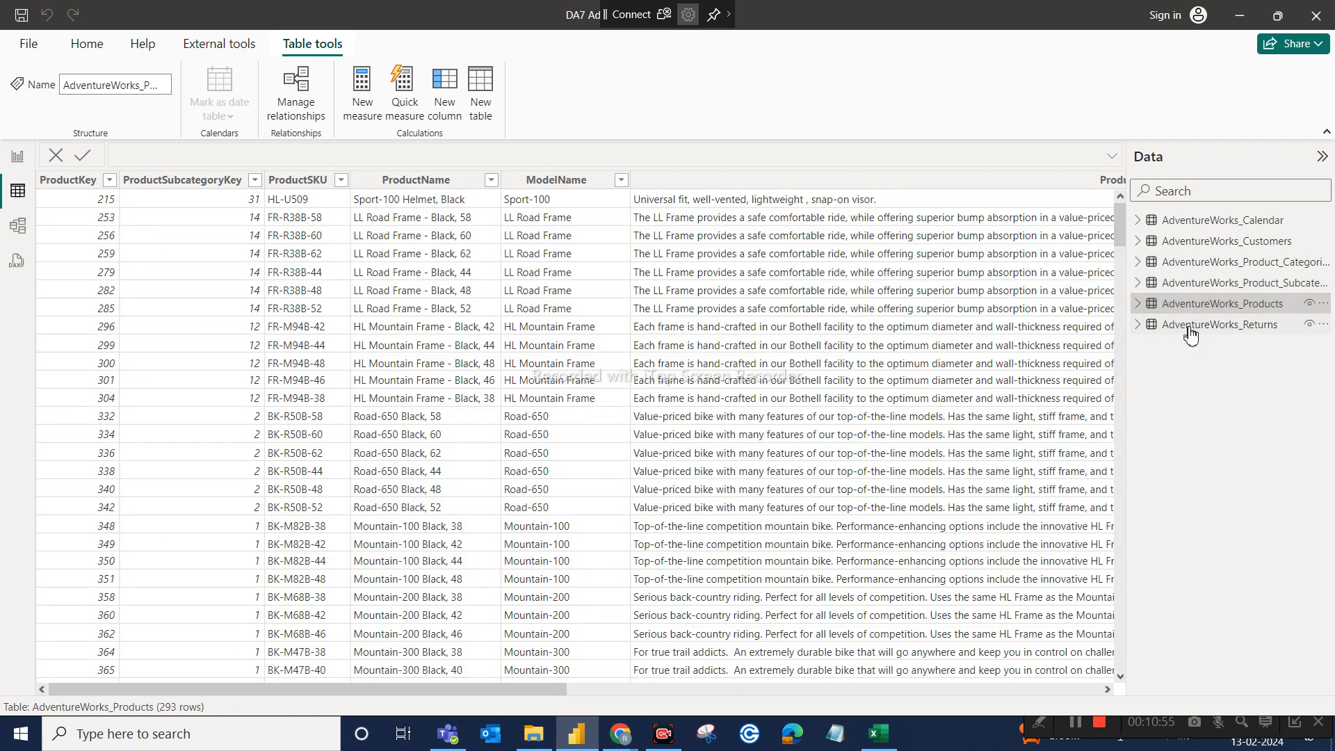
click(1191, 335)
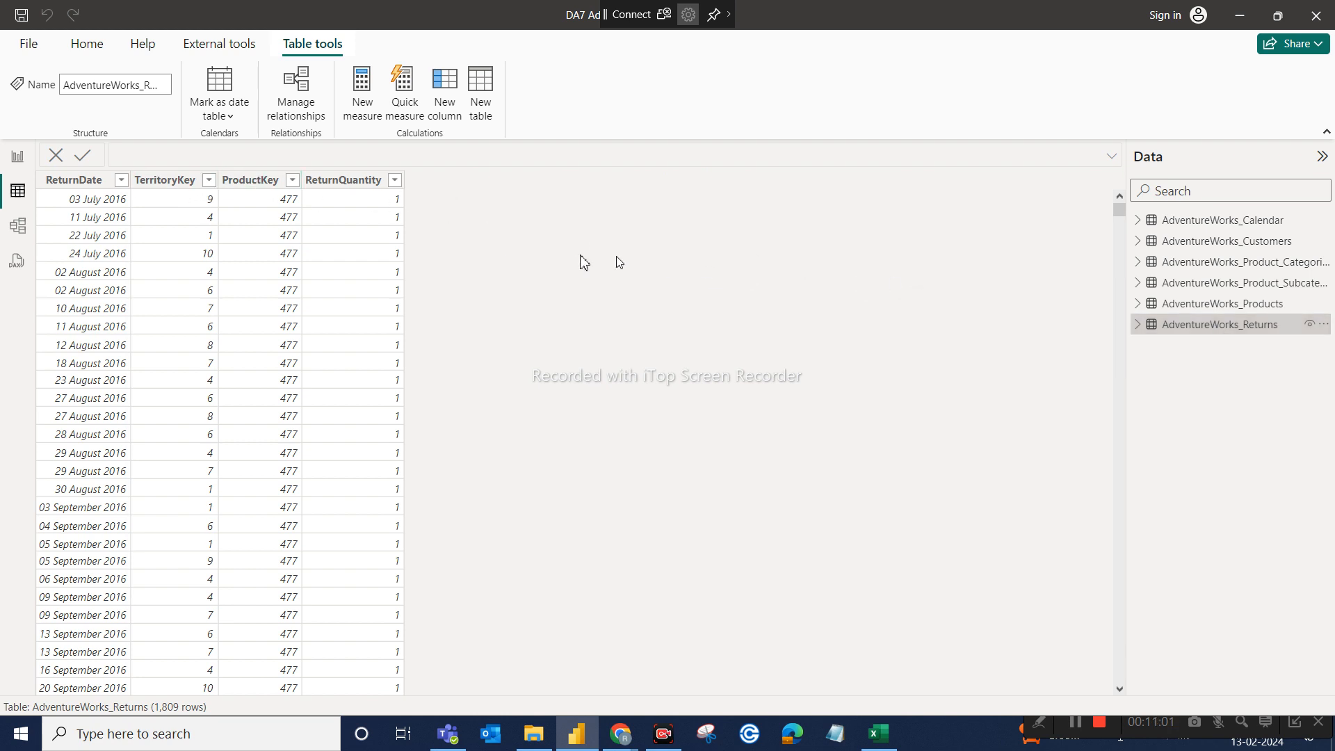
Step: In the model view, collapse the Properties pane and move the AdventureWorks_Products table card below AdventureWorks_Calendar
click(16, 229)
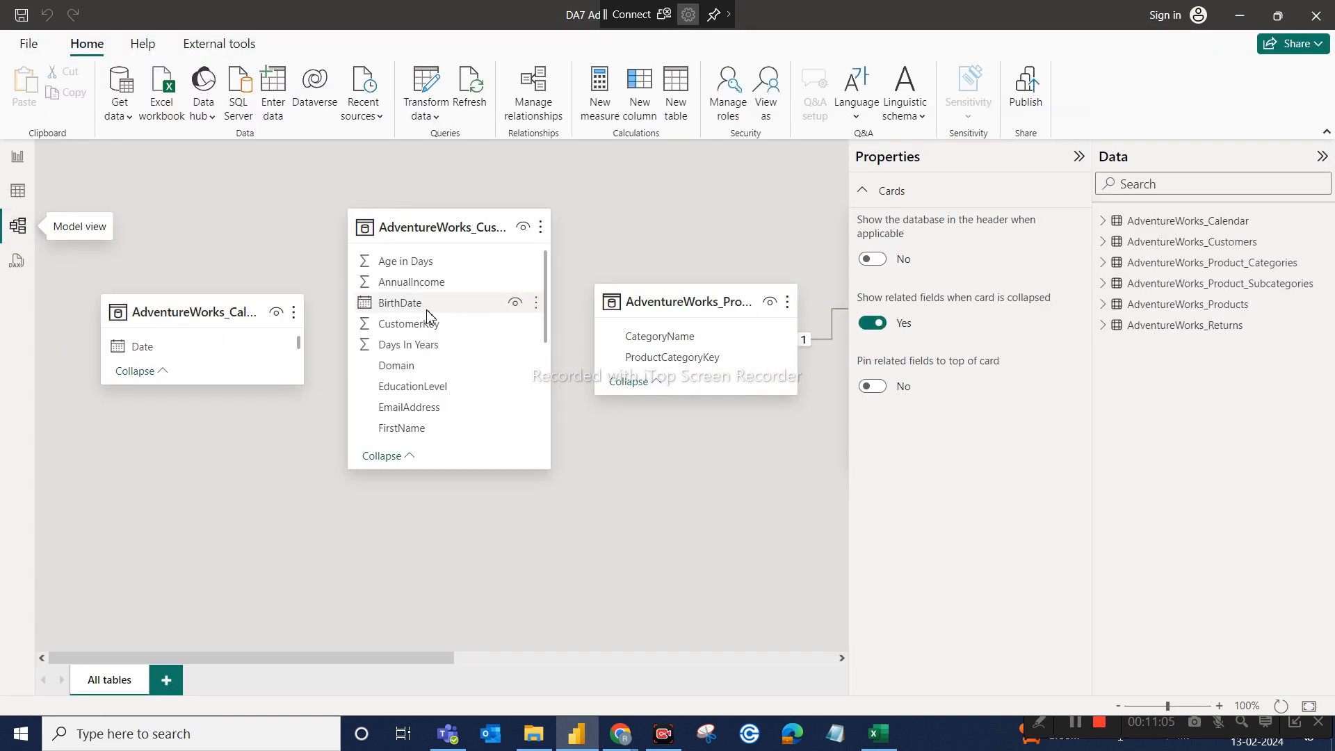
click(1079, 156)
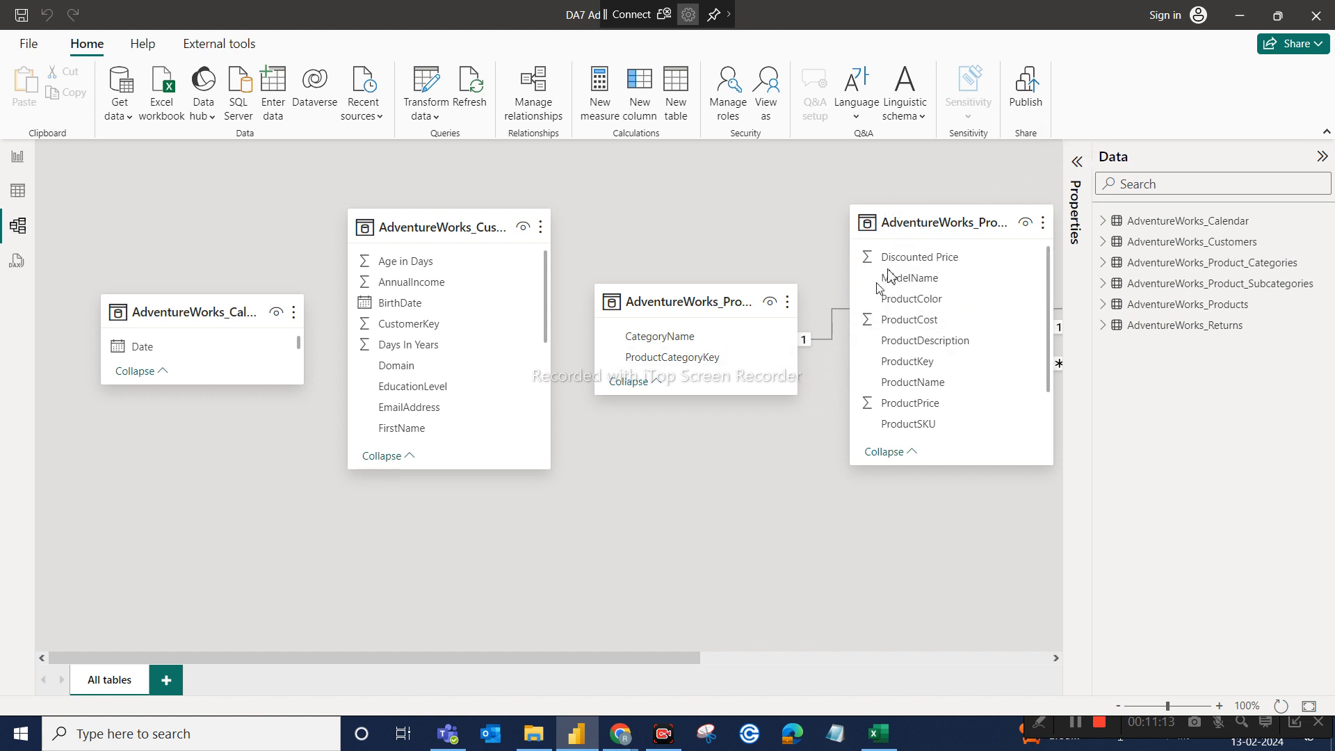
drag(939, 220, 186, 449)
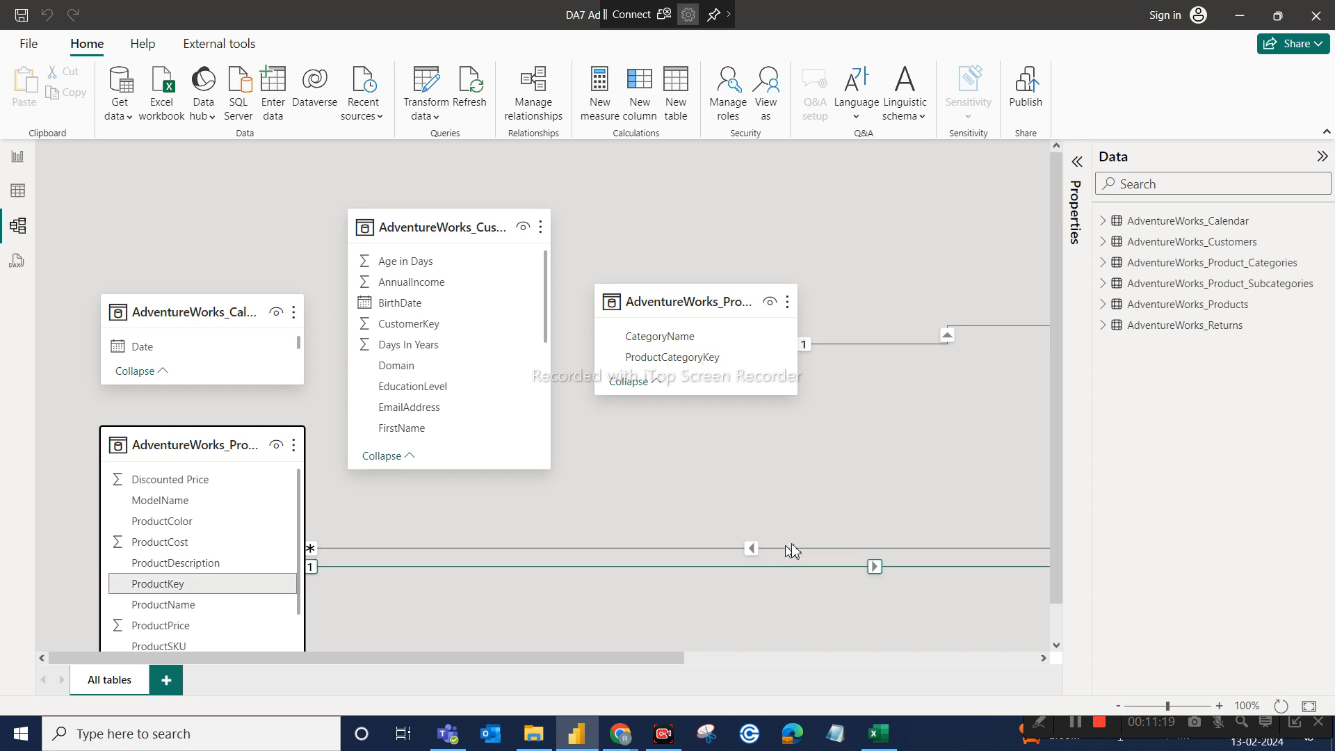
Step: Move the AdventureWorks_Product_Subcategories card below and beside the product categories card, and place the AdventureWorks_Returns card above it
drag(671, 662, 938, 601)
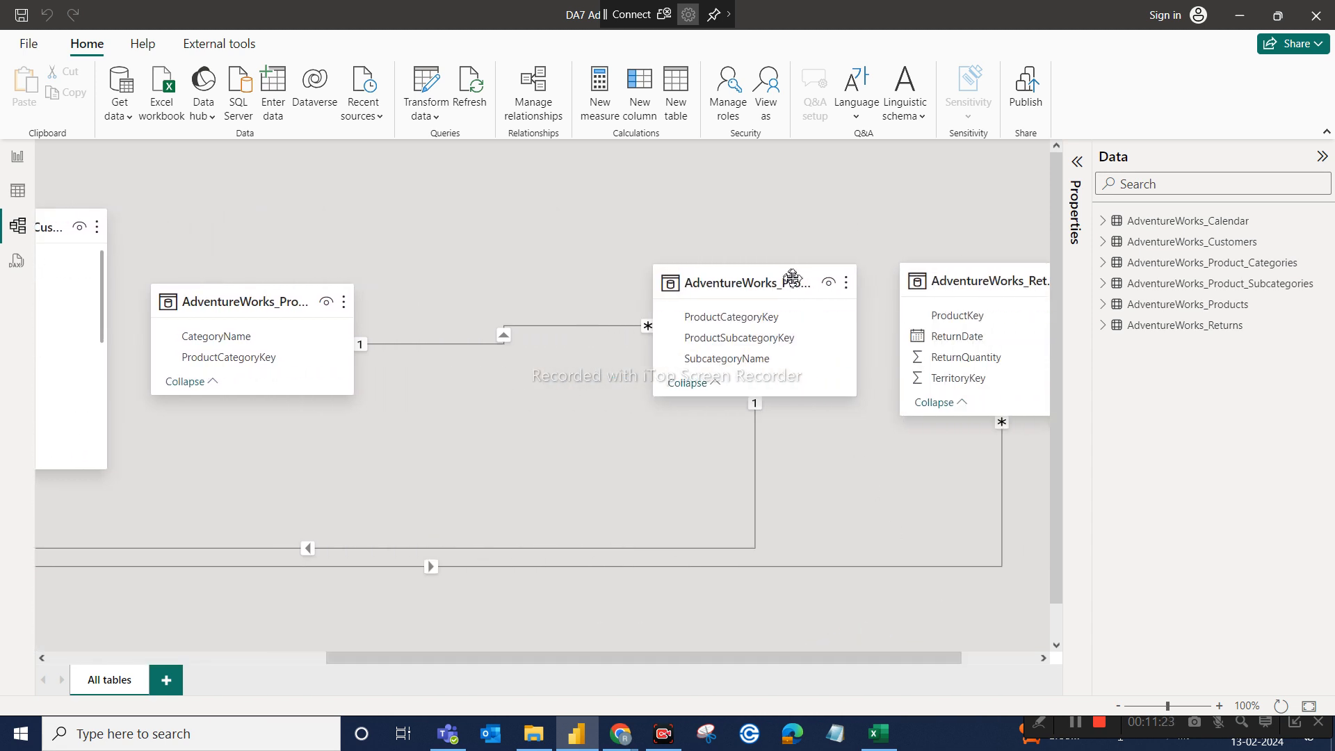
drag(791, 277, 557, 442)
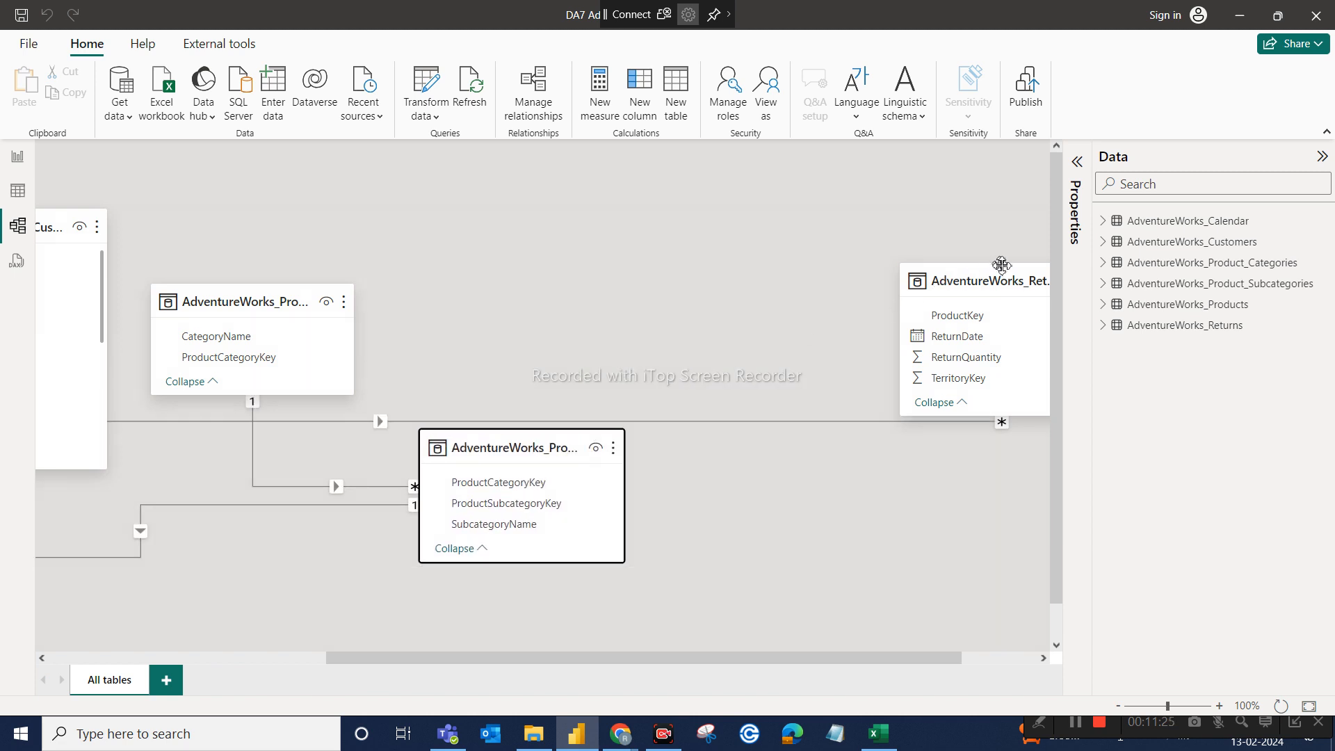
drag(985, 279, 900, 155)
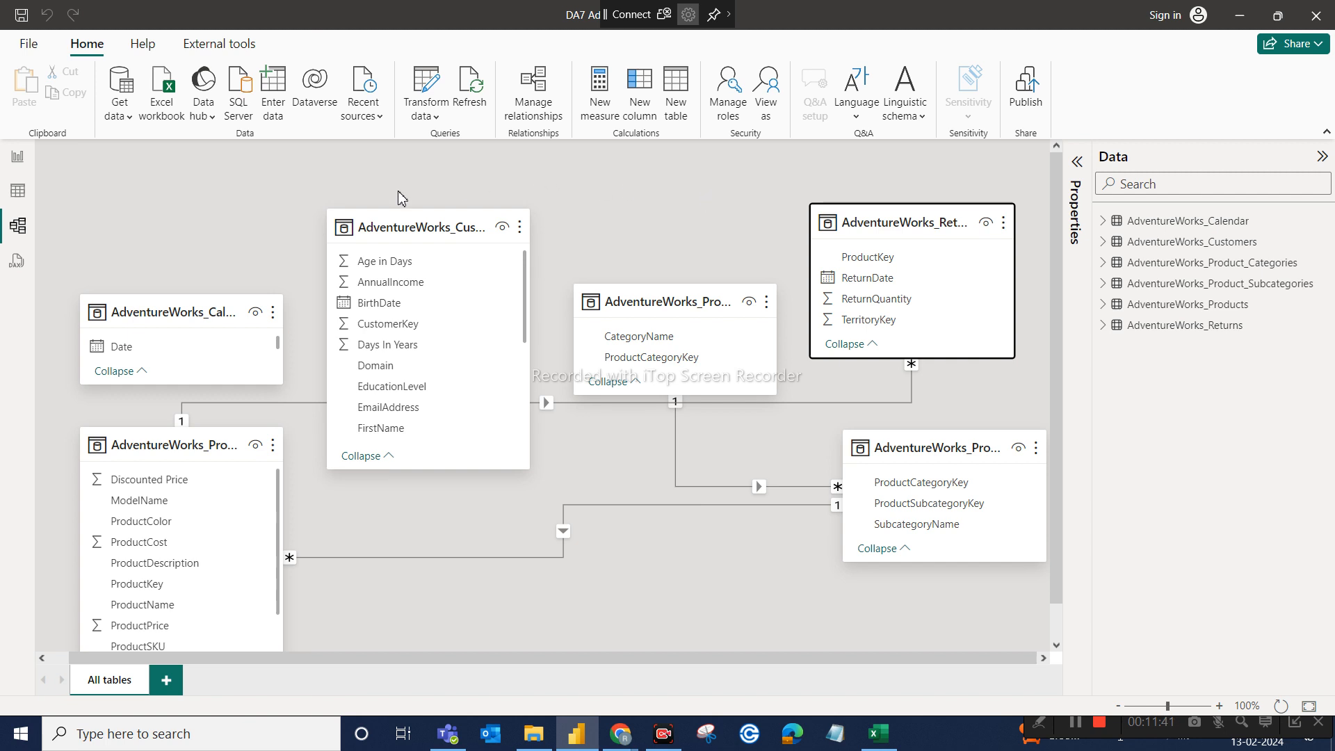
Step: Show the AdventureWorks_Returns table in table view, inspect its TerritoryKey column, and collapse its field list
click(18, 190)
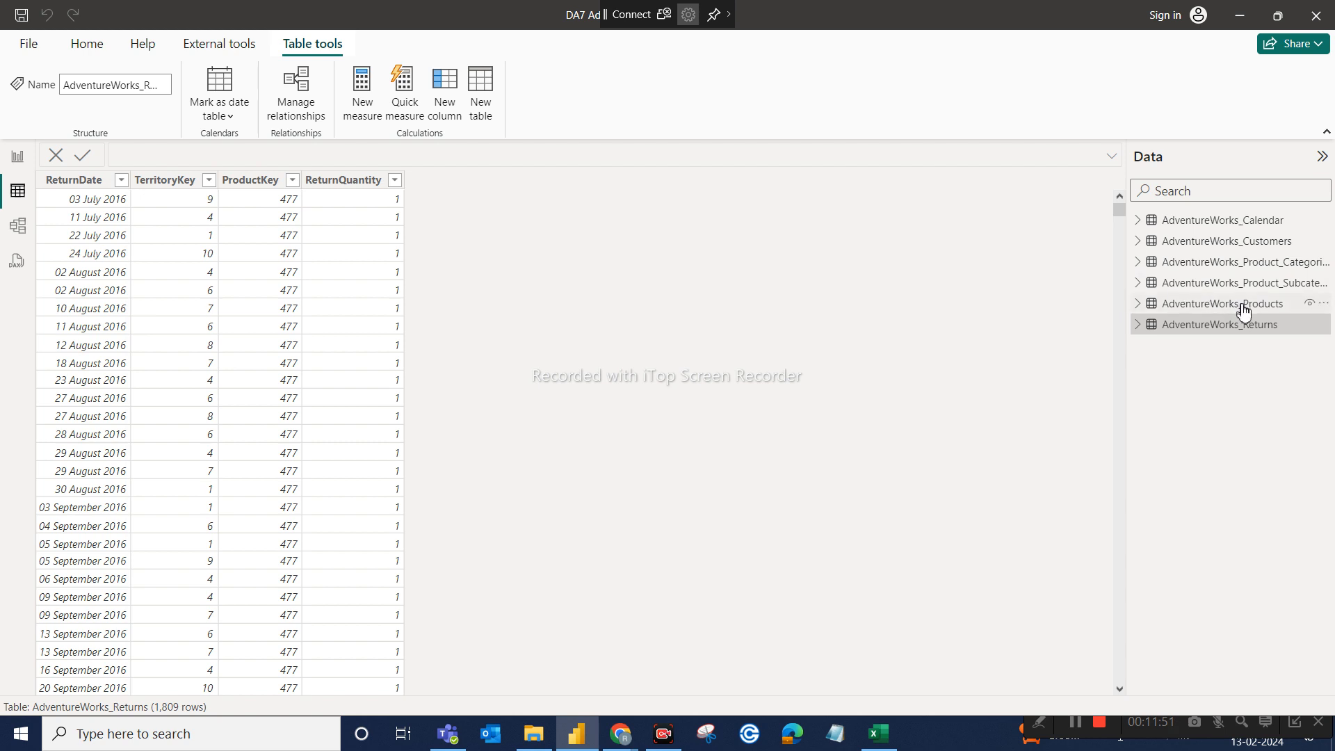
mouse_move(1220, 265)
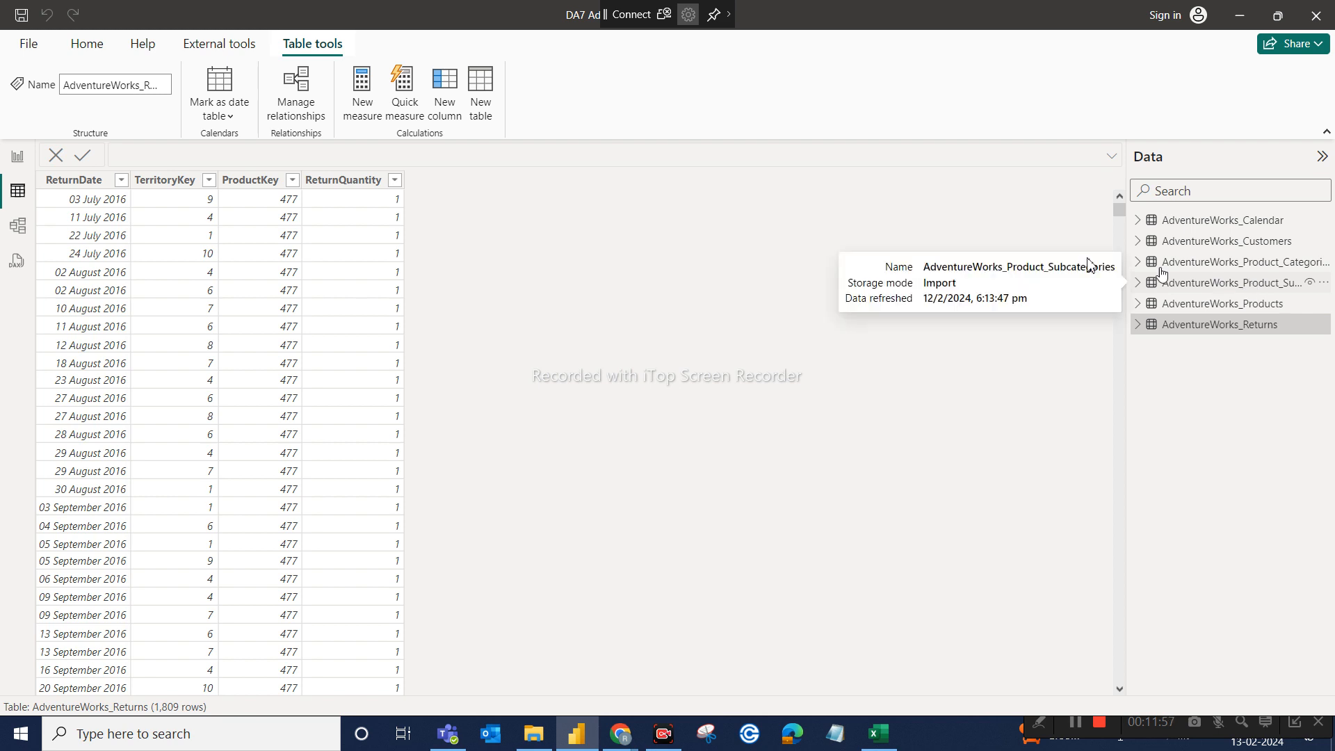
click(175, 185)
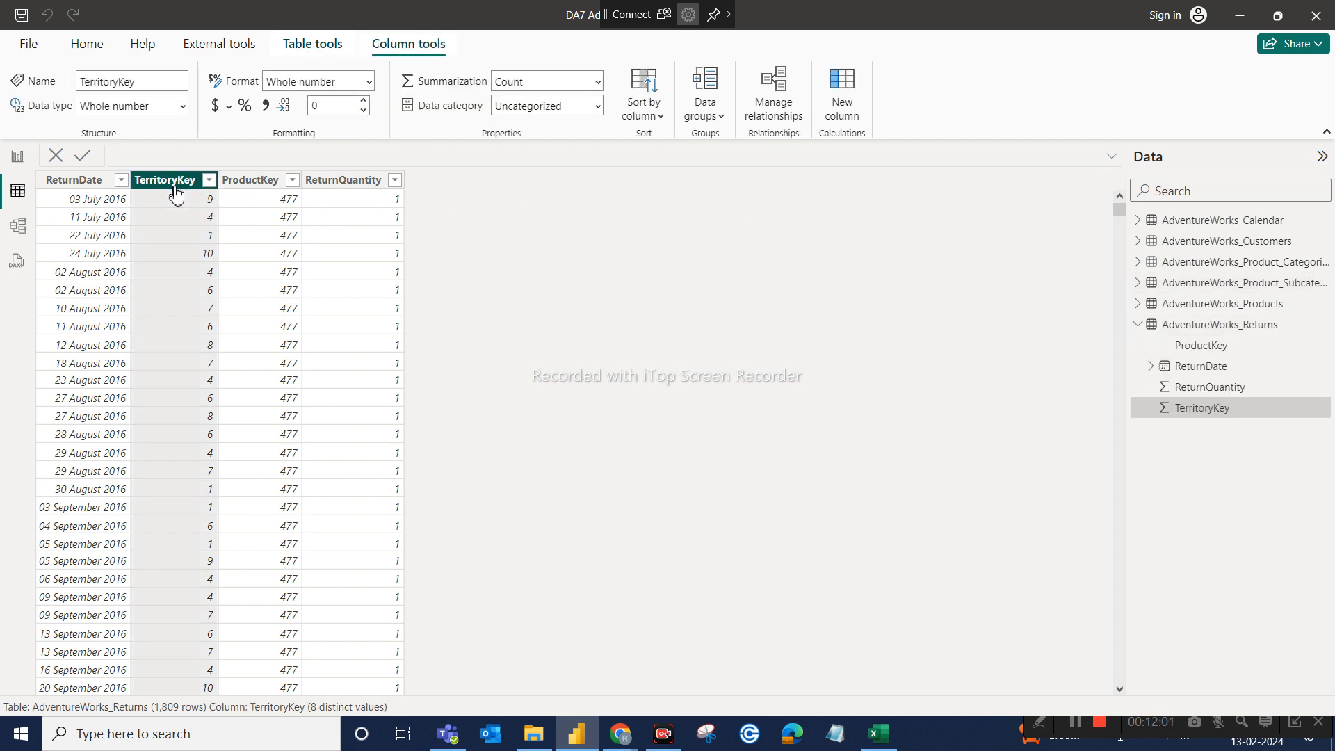
click(1138, 324)
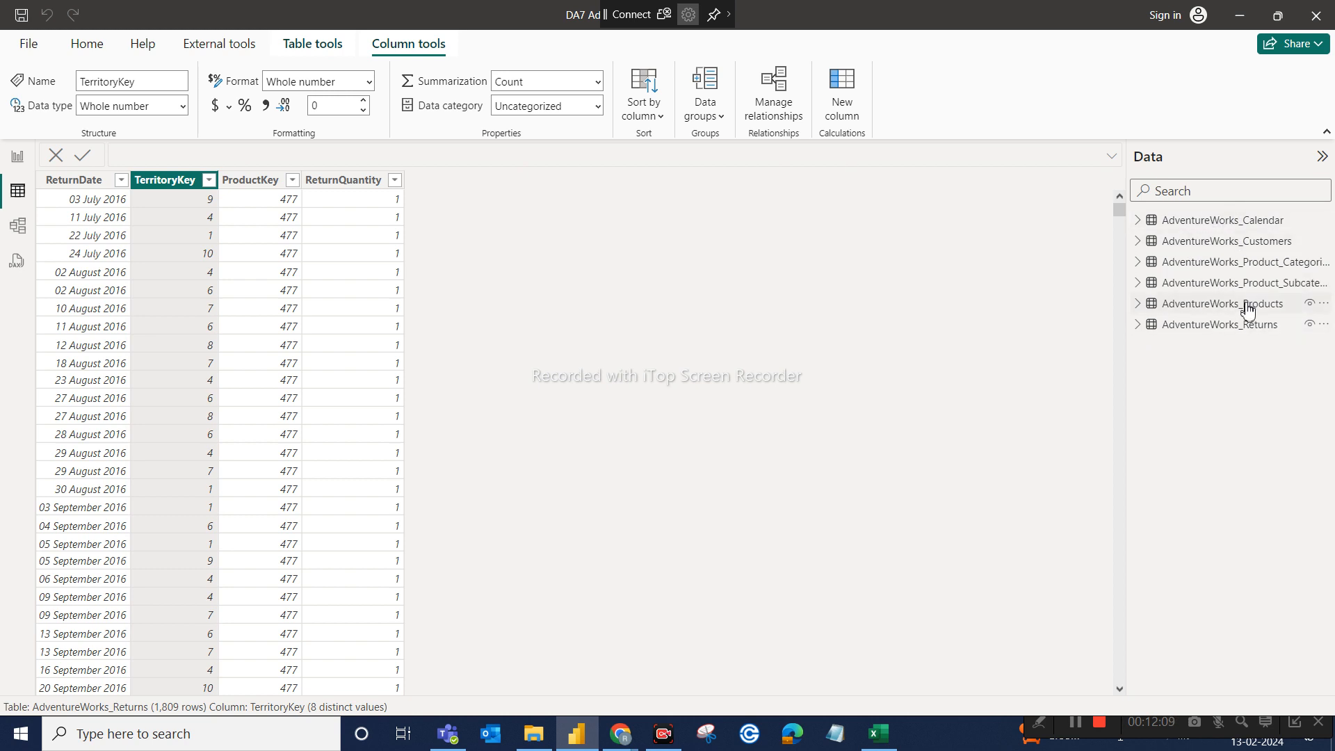
Step: Review the AdventureWorks_Products table from its ProductKey column through to Discounted Price, and collapse its field list
mouse_move(1244, 310)
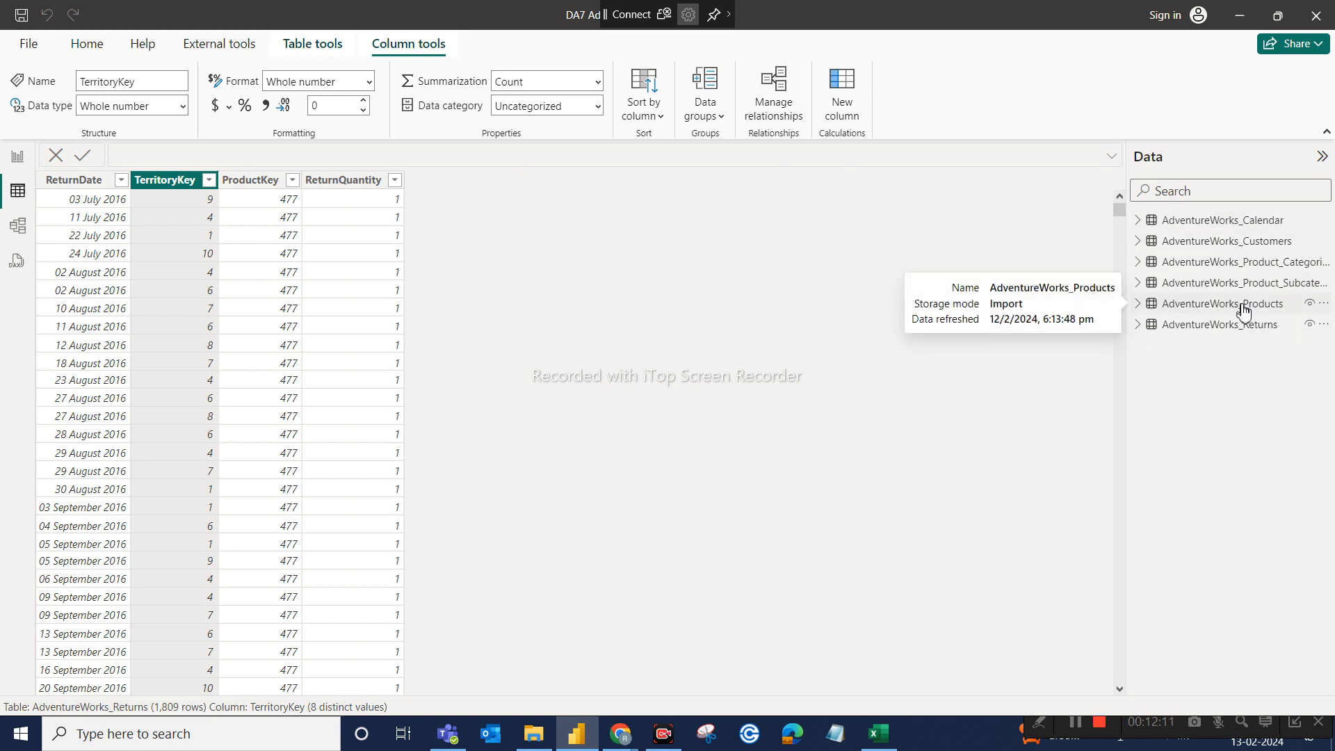
click(1245, 310)
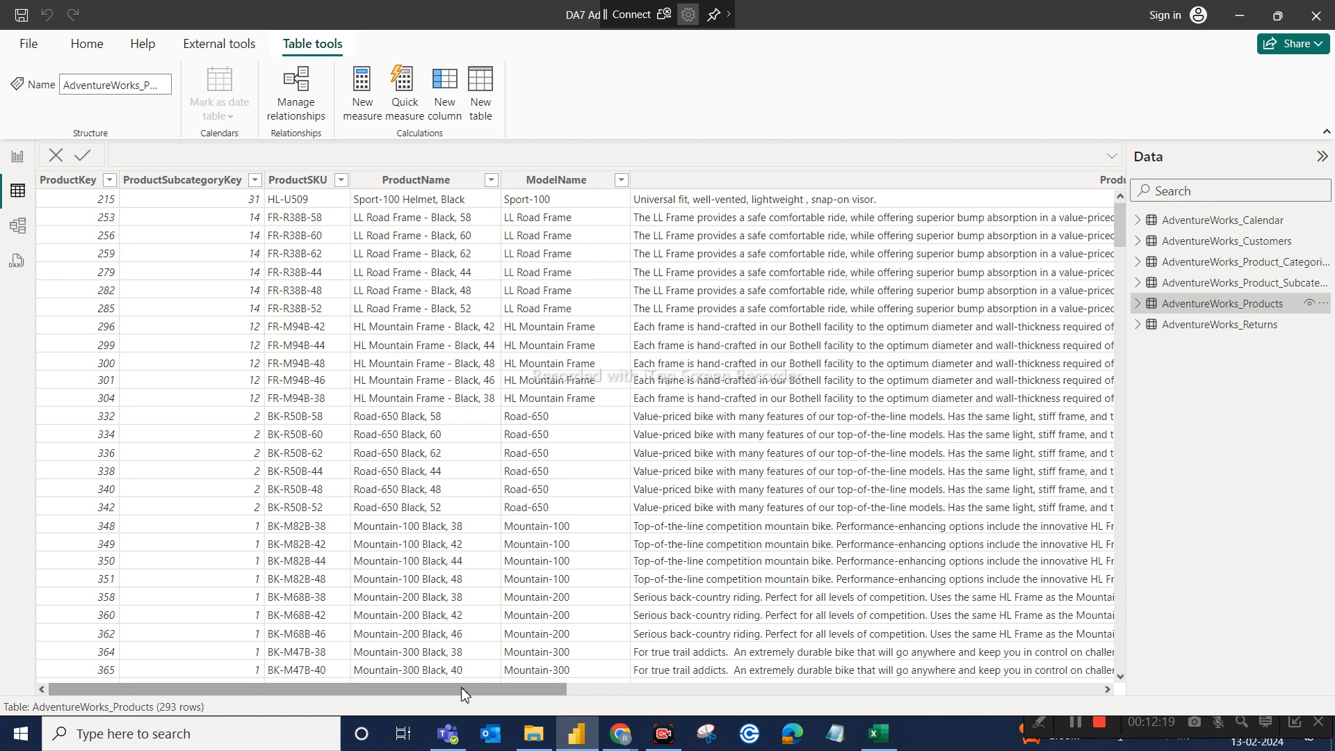
click(76, 182)
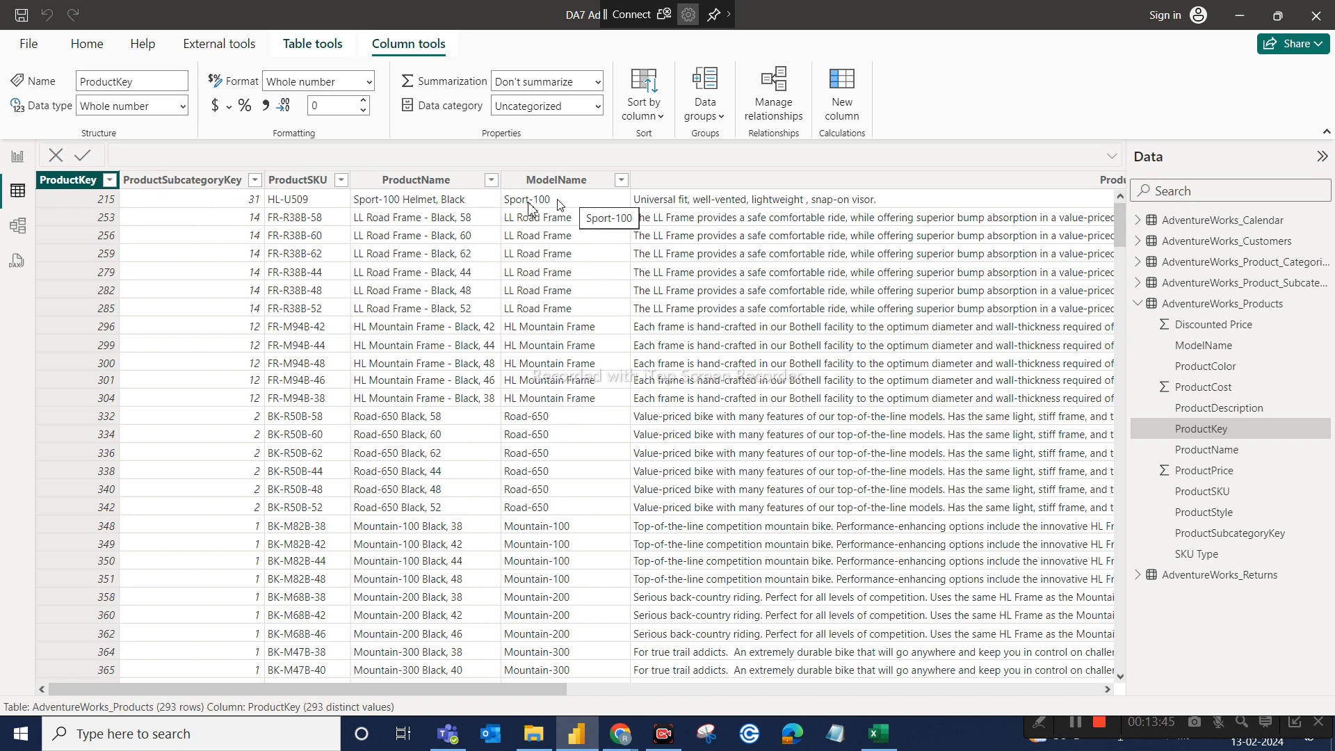
click(1098, 690)
click(1098, 691)
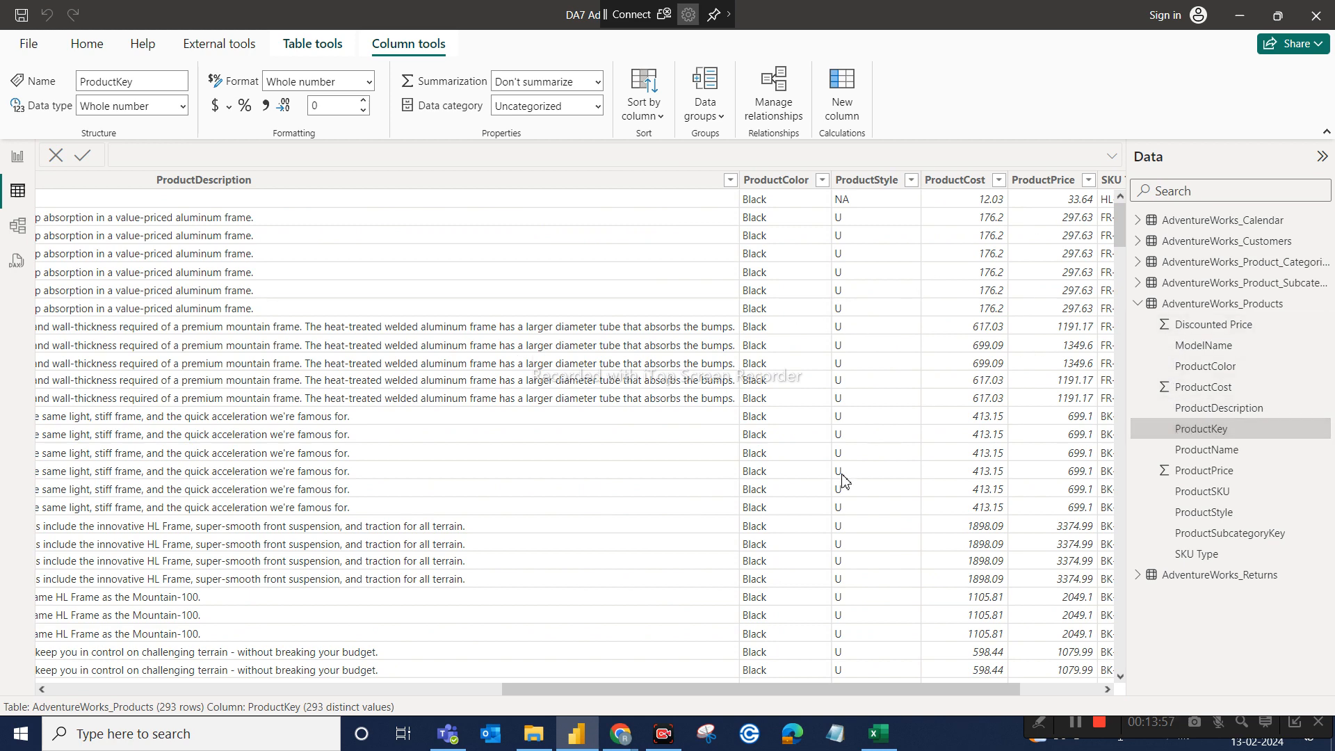
click(337, 689)
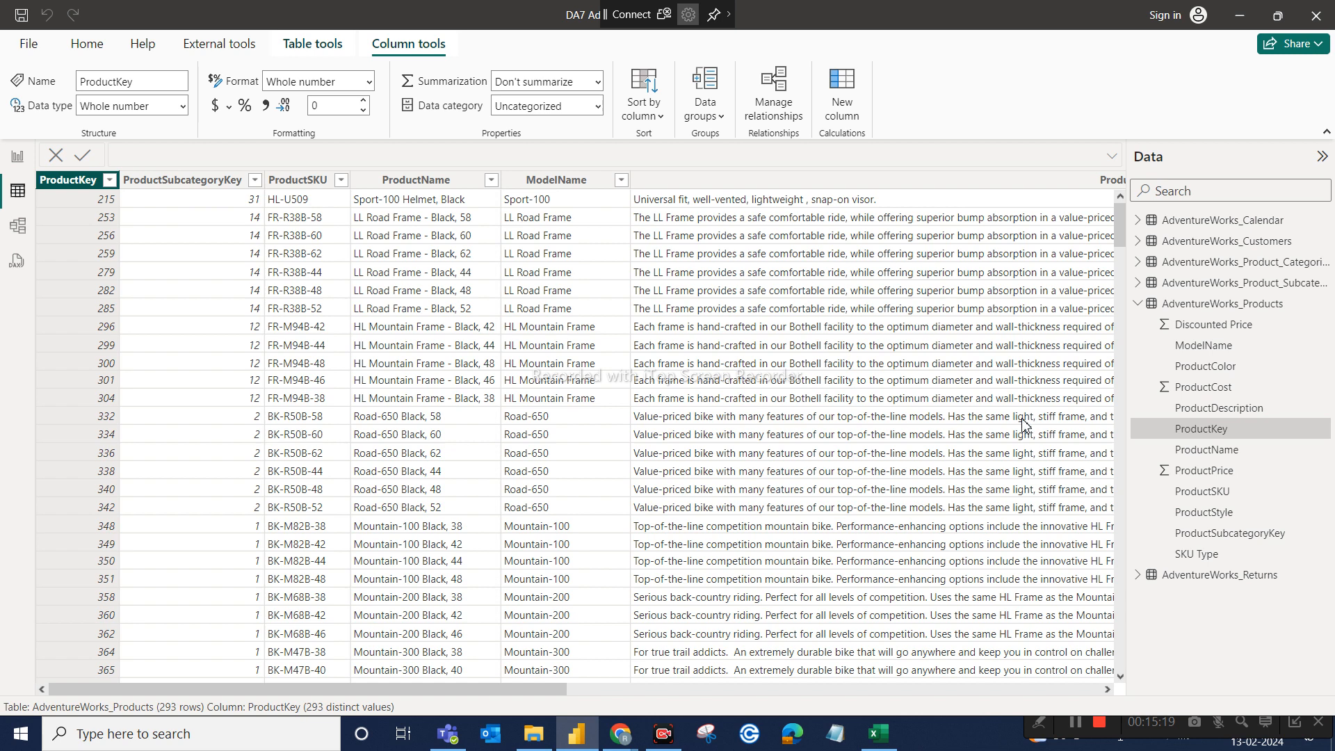
click(1110, 689)
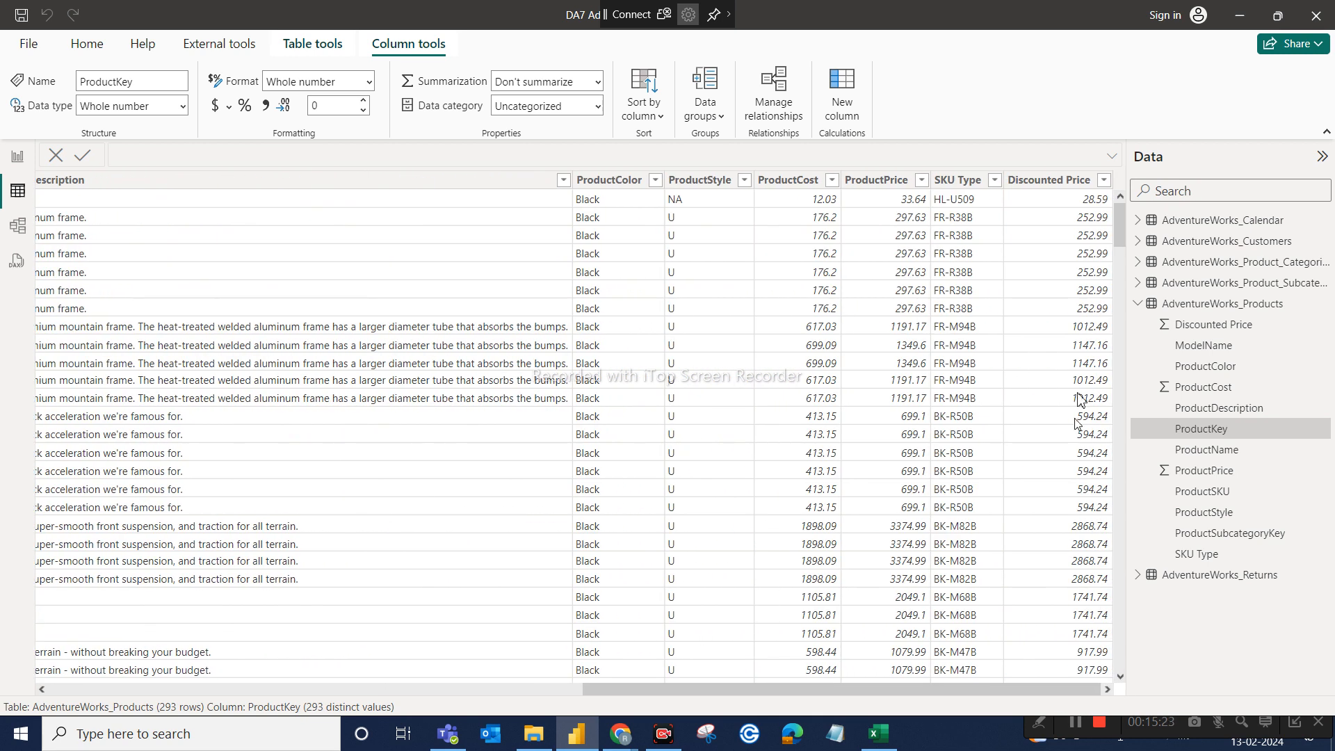
click(1138, 303)
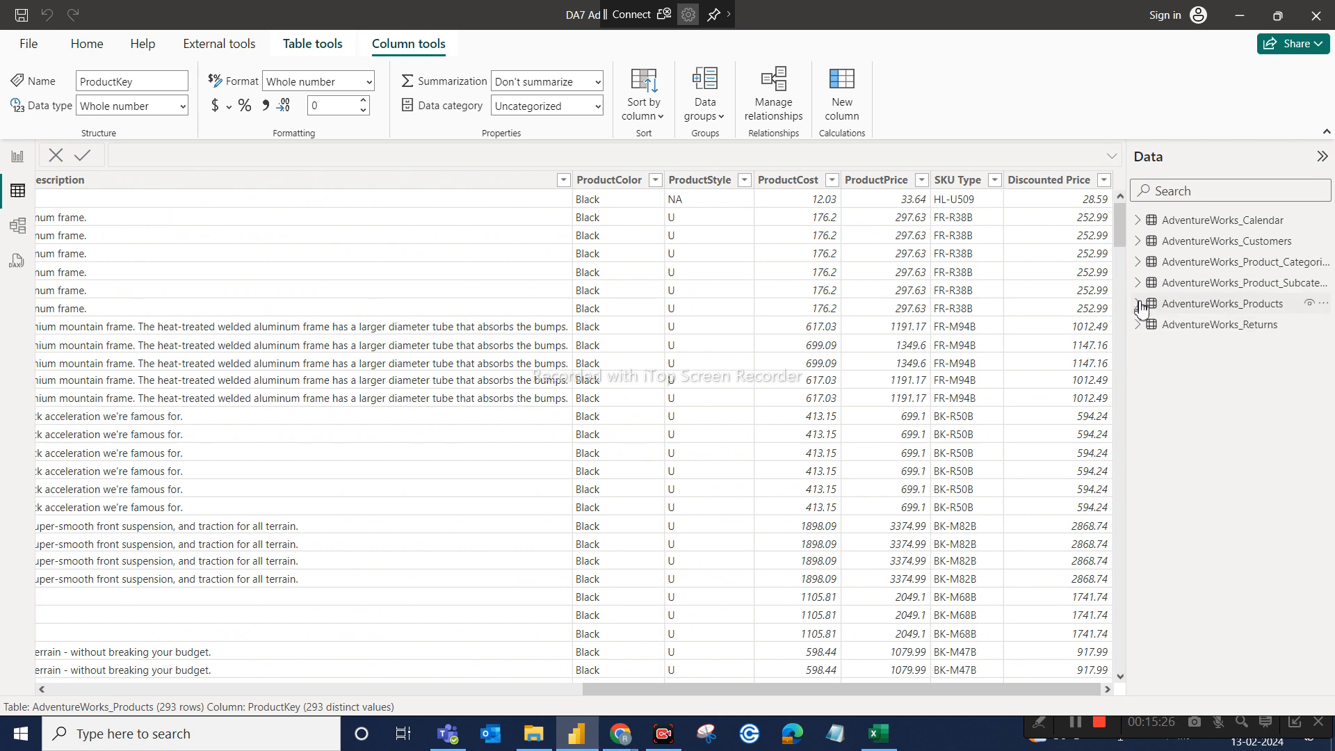
Step: Select the ProductKey column of the AdventureWorks_Returns table and examine its values for repeated keys
click(1204, 326)
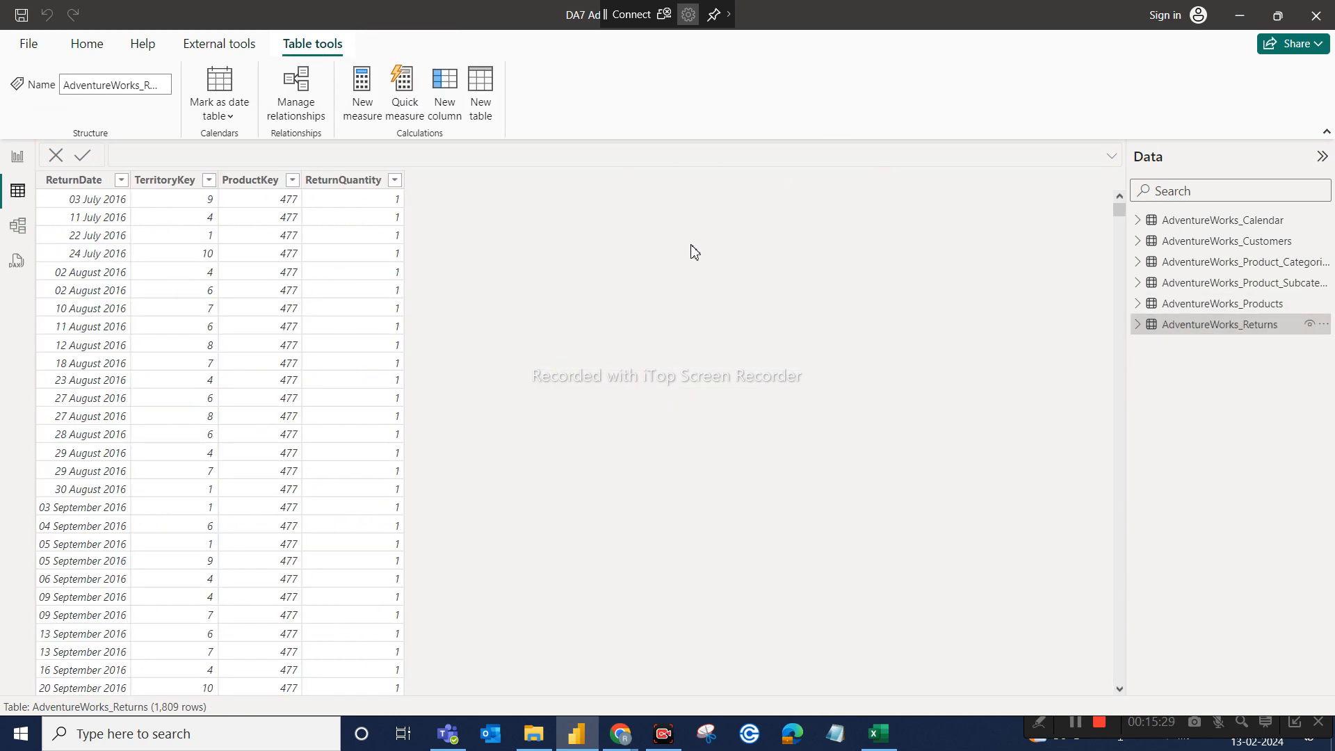
click(266, 185)
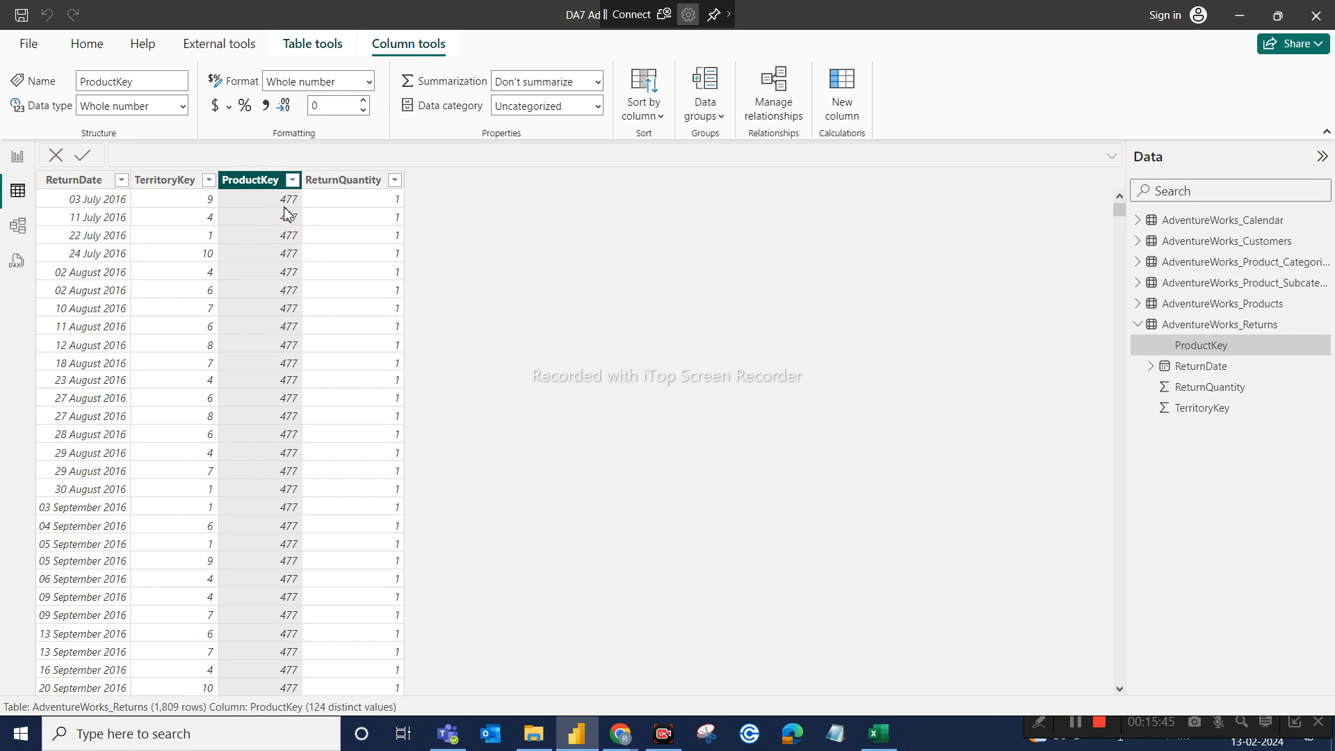
scroll(286, 540, down, 4)
scroll(286, 540, down, 20)
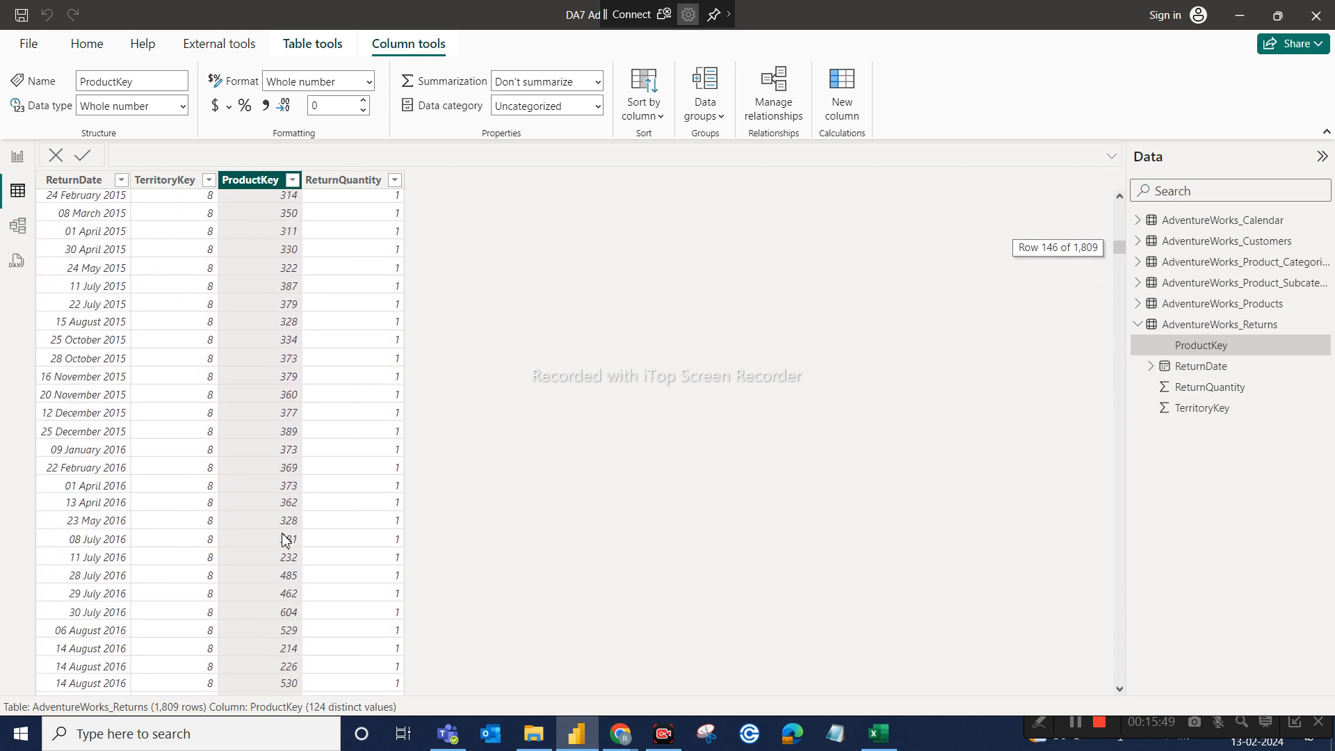
scroll(286, 540, down, 1)
scroll(278, 452, up, 4)
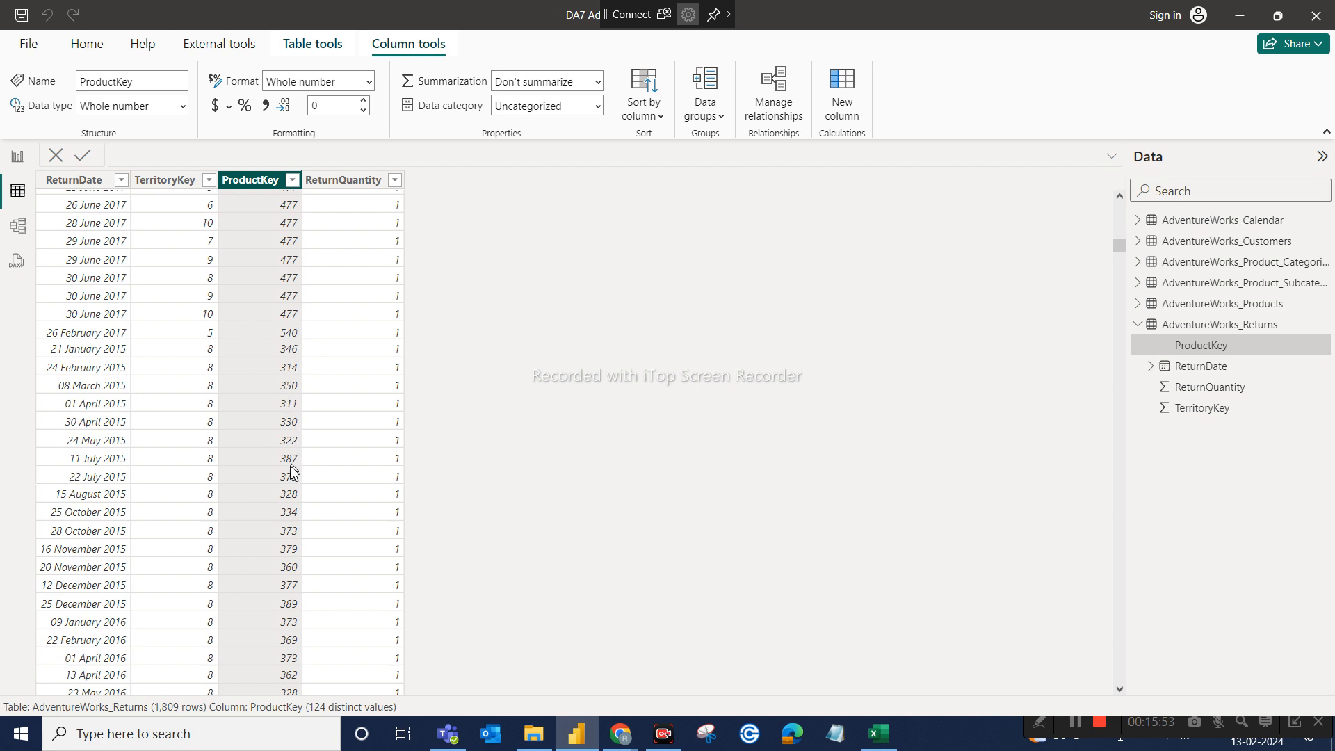
scroll(298, 646, down, 1)
scroll(297, 645, down, 2)
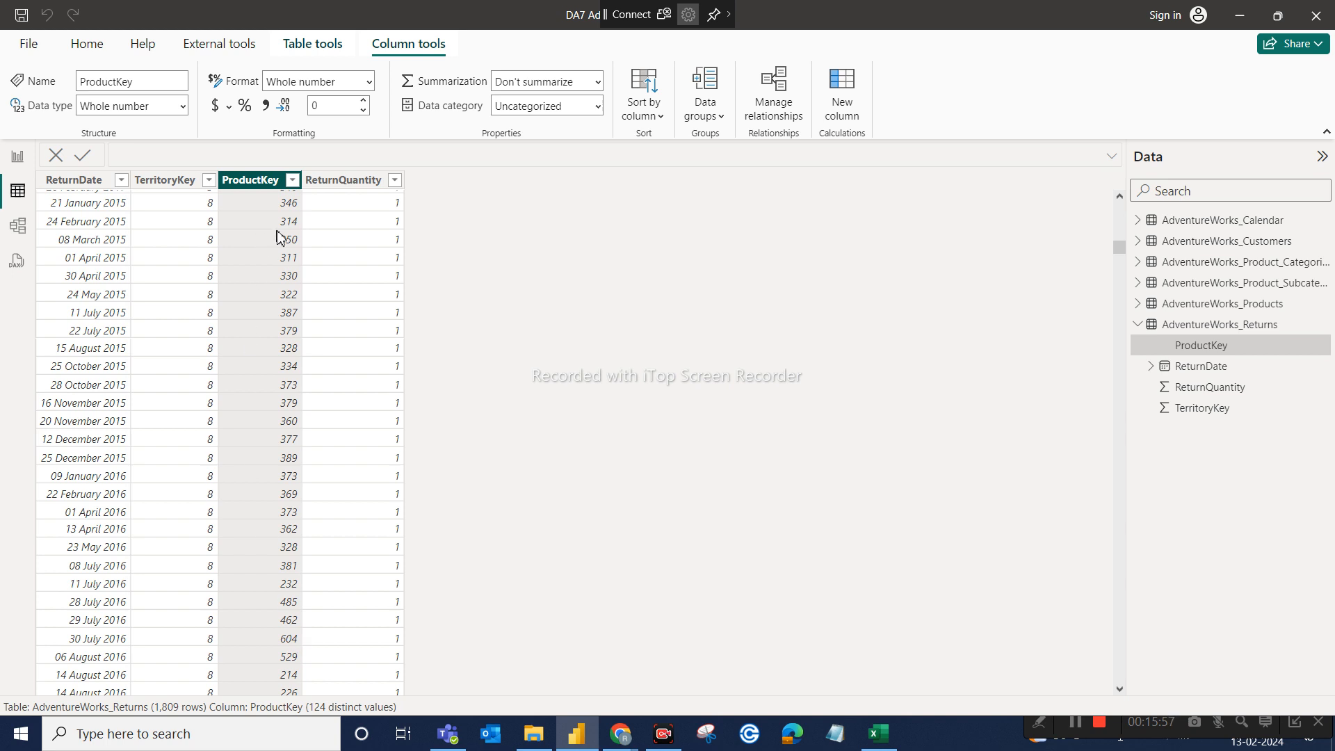
Step: Filter the ProductKey column of AdventureWorks_Returns to show only product 223, and look through the matching rows
click(292, 181)
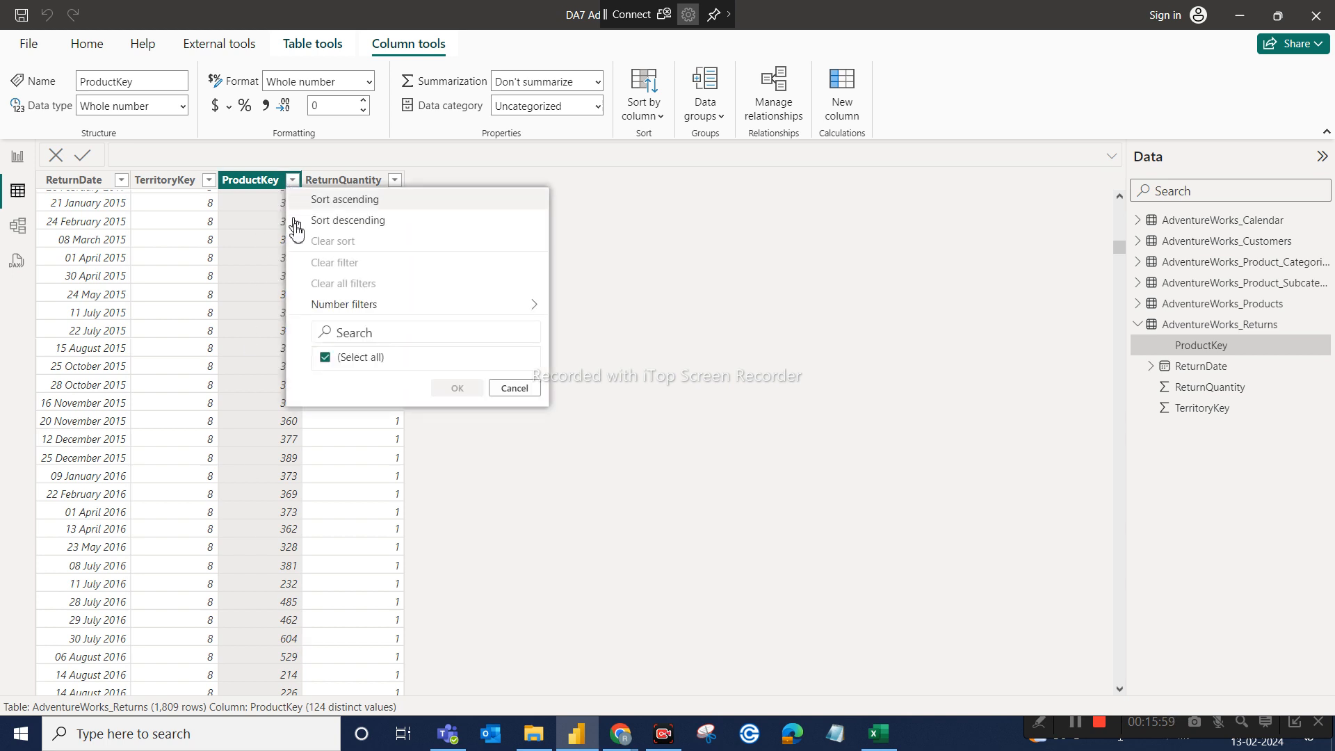
click(326, 358)
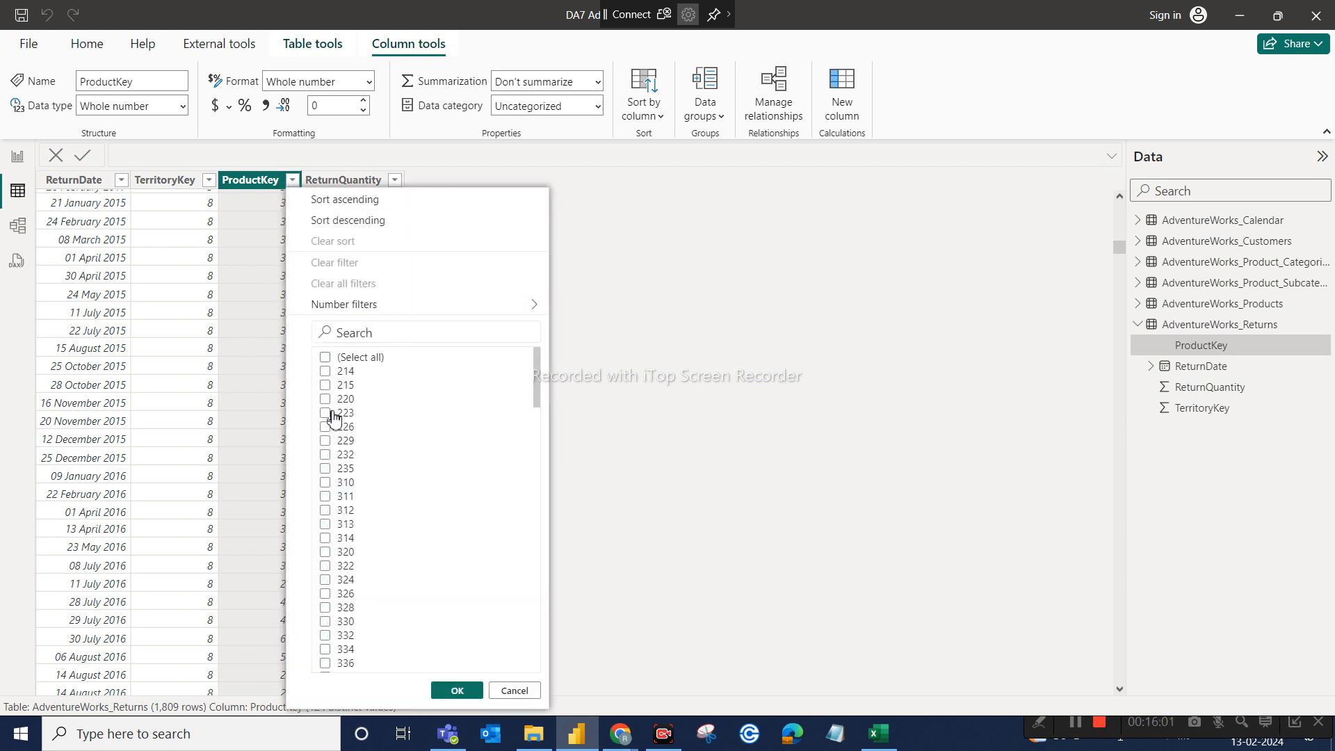
click(330, 414)
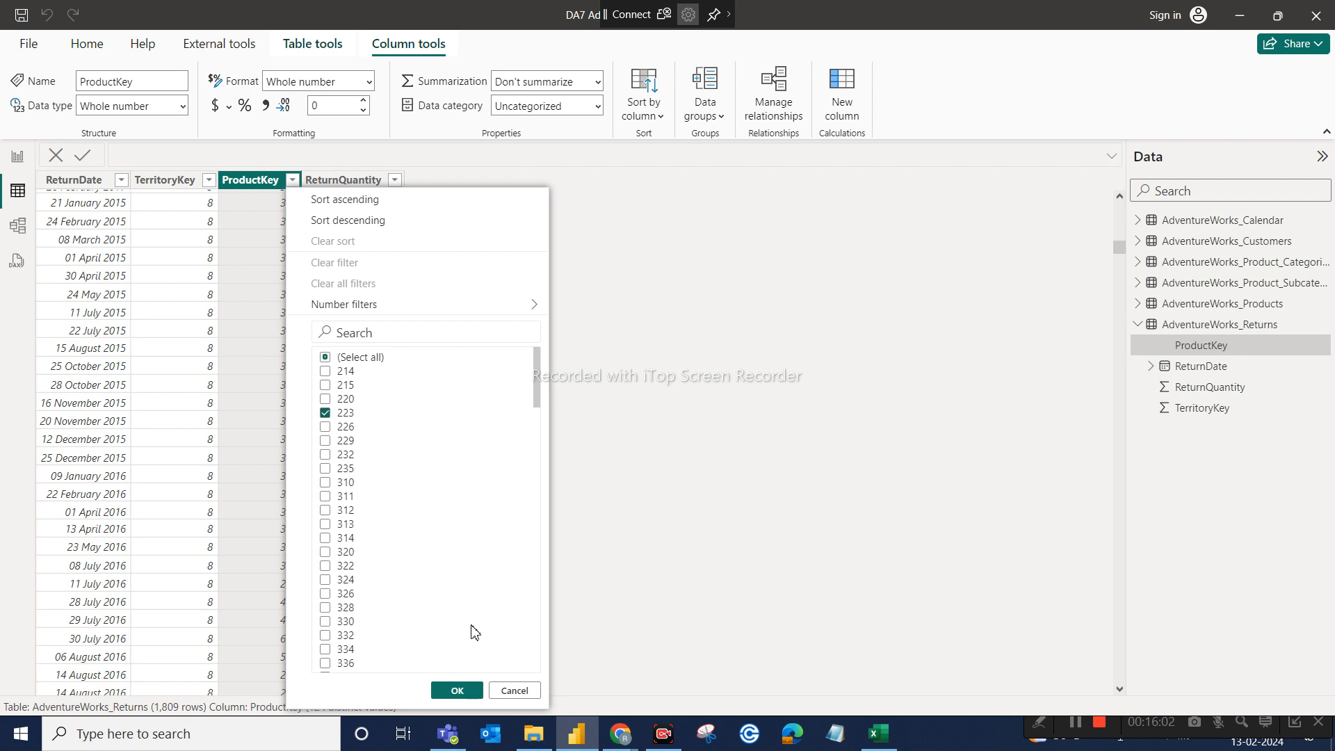
click(458, 692)
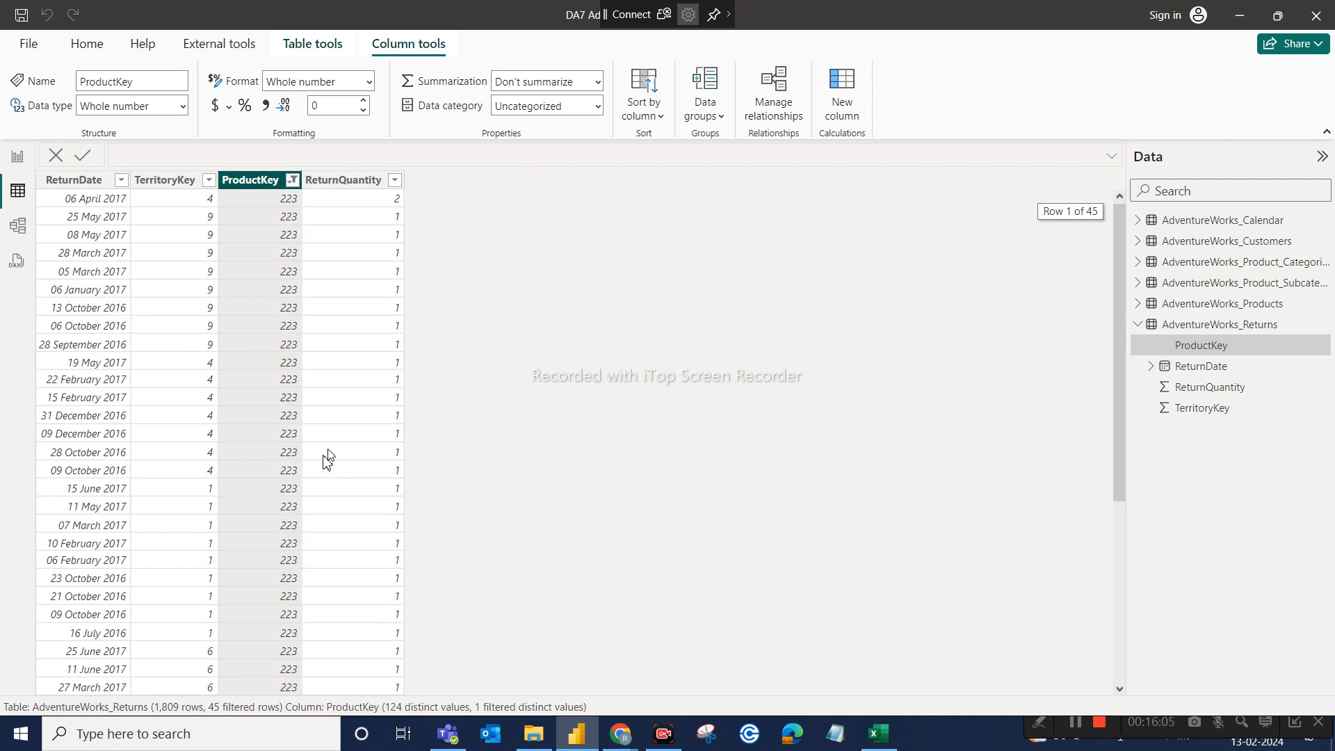
scroll(299, 316, down, 5)
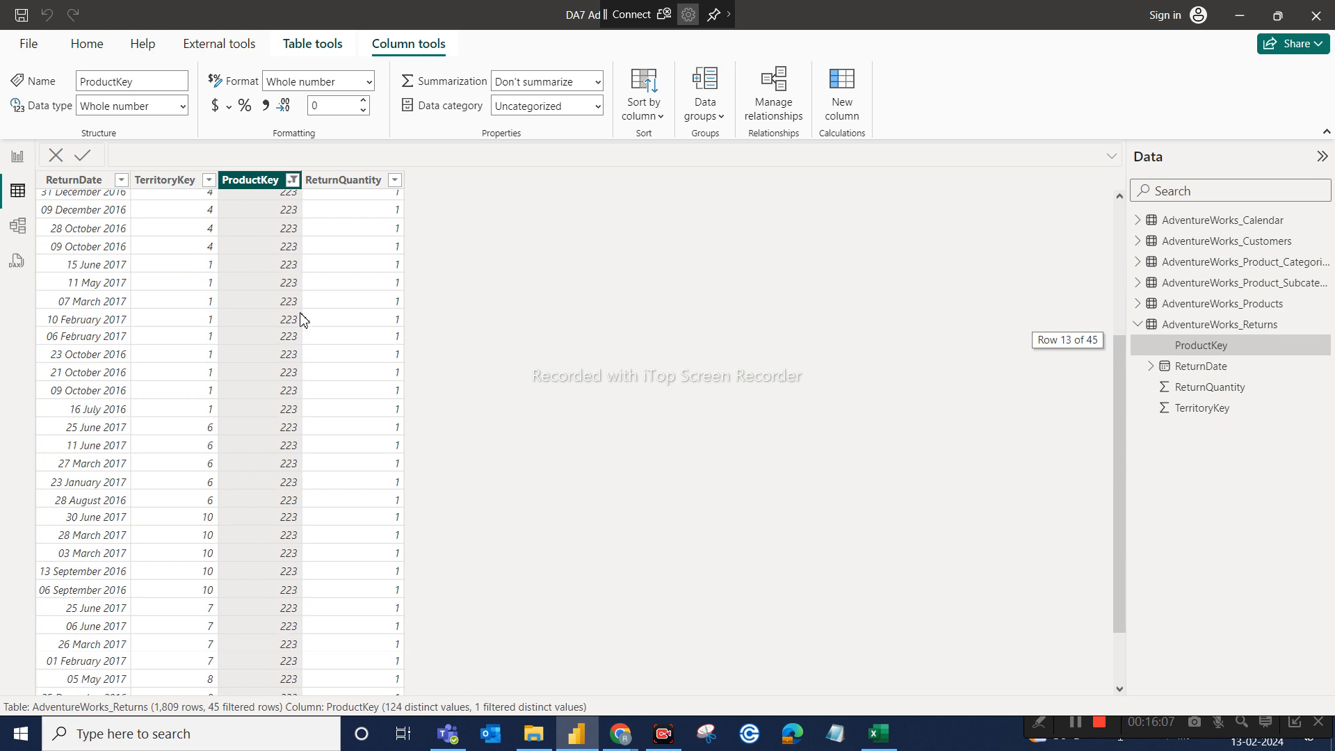
scroll(300, 319, up, 1)
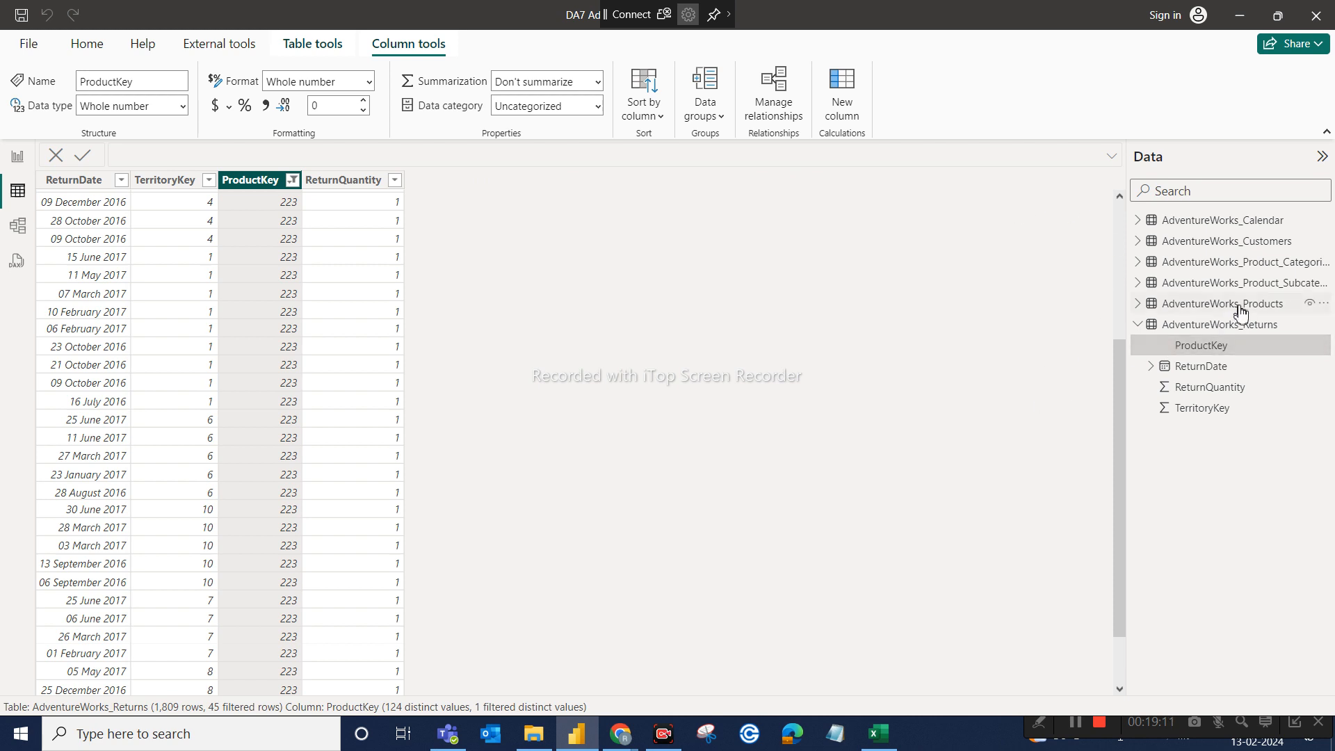
Step: Look at ProductKey in AdventureWorks_Products, and at the ReturnQuantity and ProductKey columns in the filtered AdventureWorks_Returns table
mouse_move(1241, 311)
click(1244, 305)
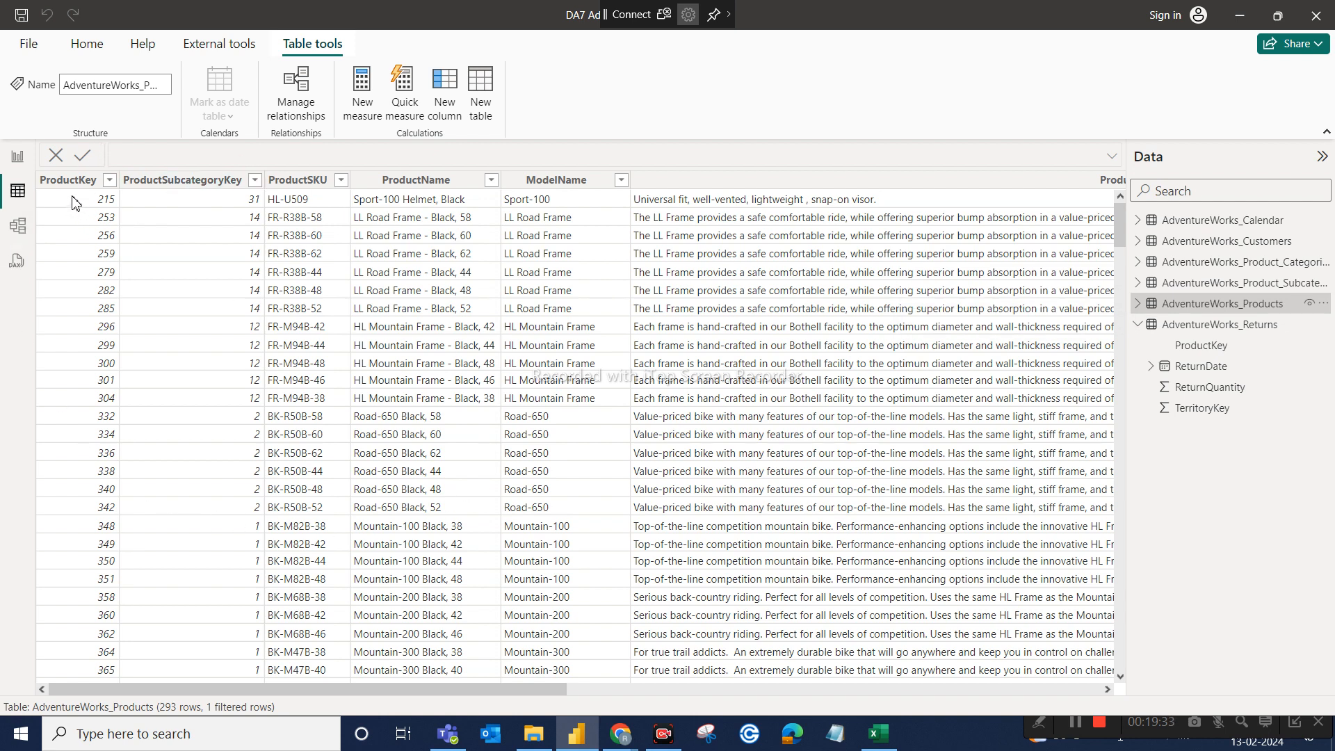
click(86, 182)
click(98, 204)
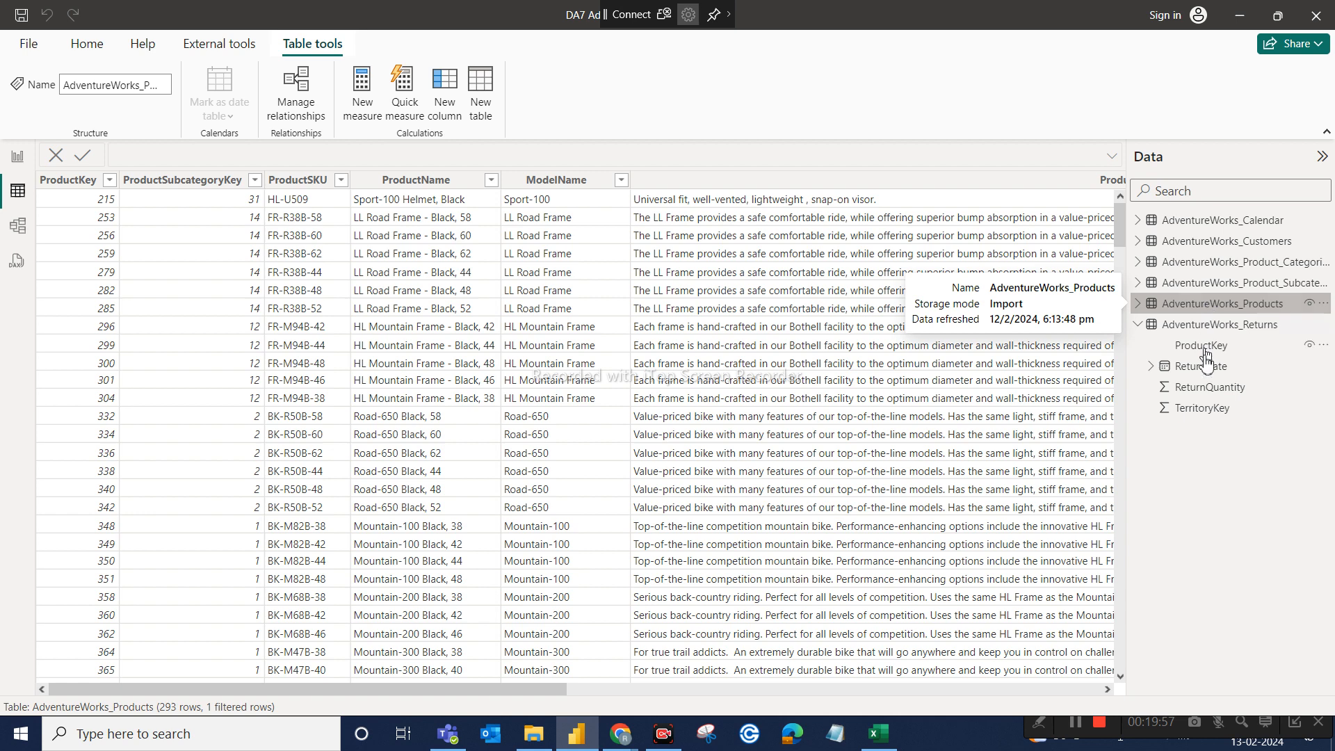
click(1201, 393)
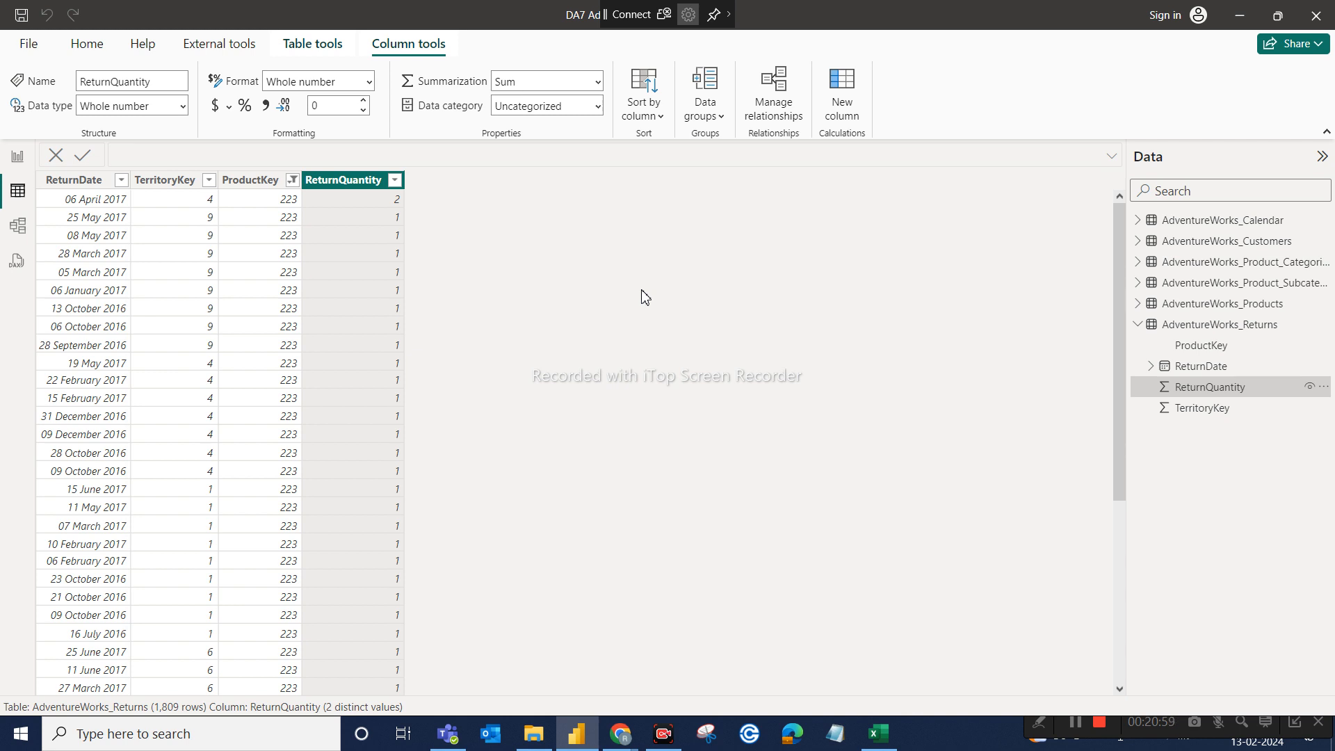
click(261, 190)
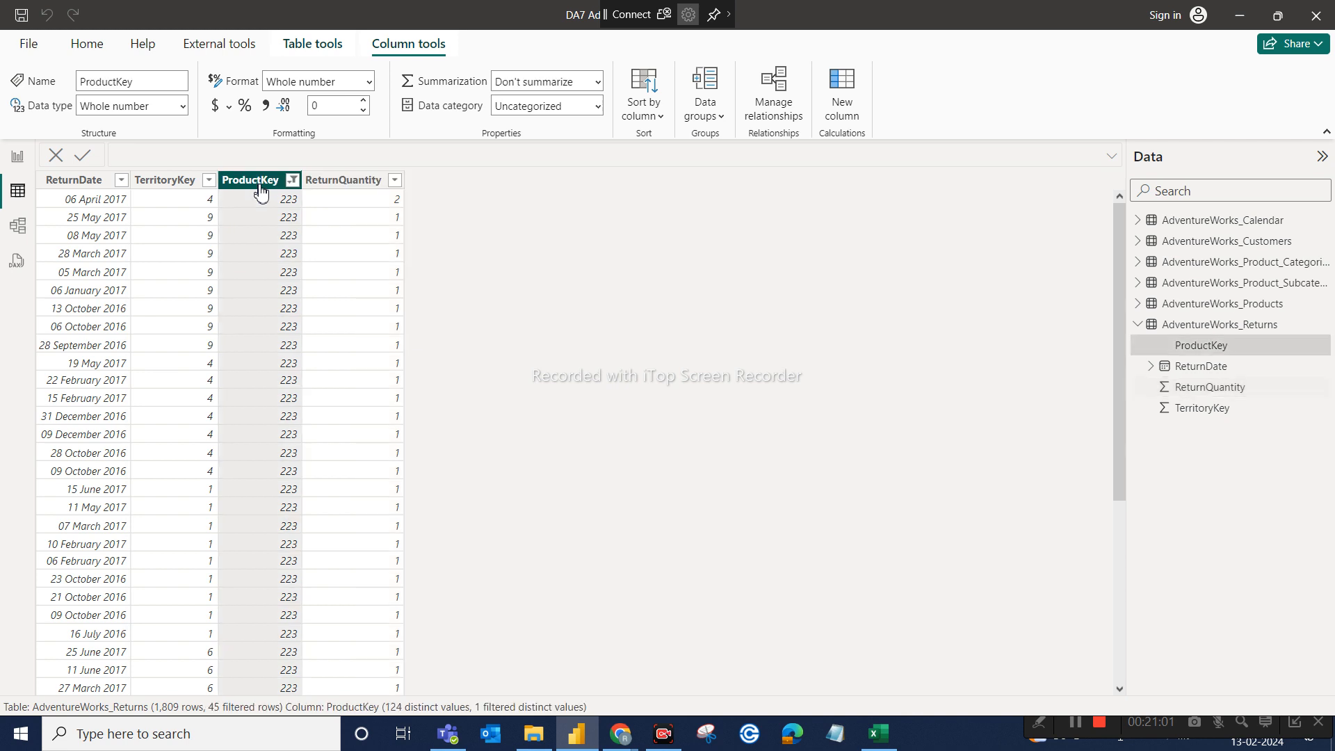
Step: Compare ProductKey in AdventureWorks_Returns with the ProductKey column in AdventureWorks_Products, and collapse the Products field list
click(1253, 312)
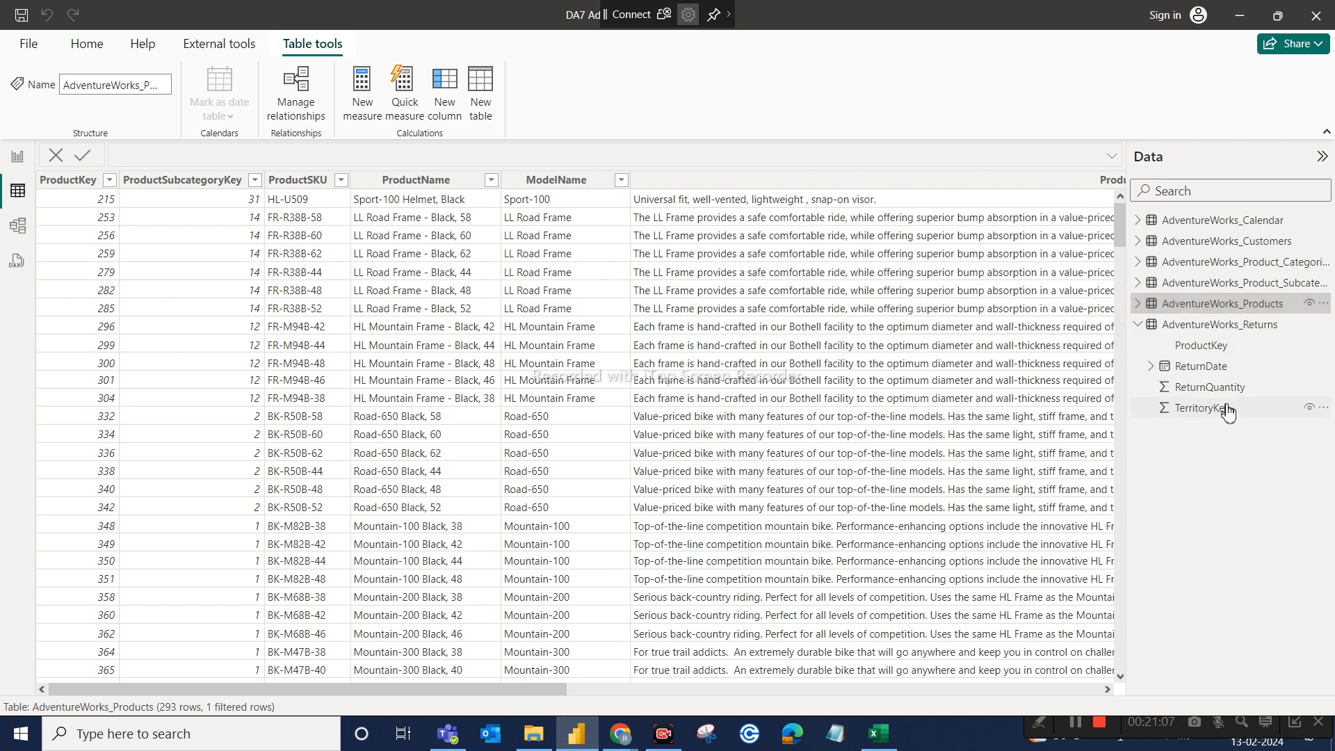
click(1210, 387)
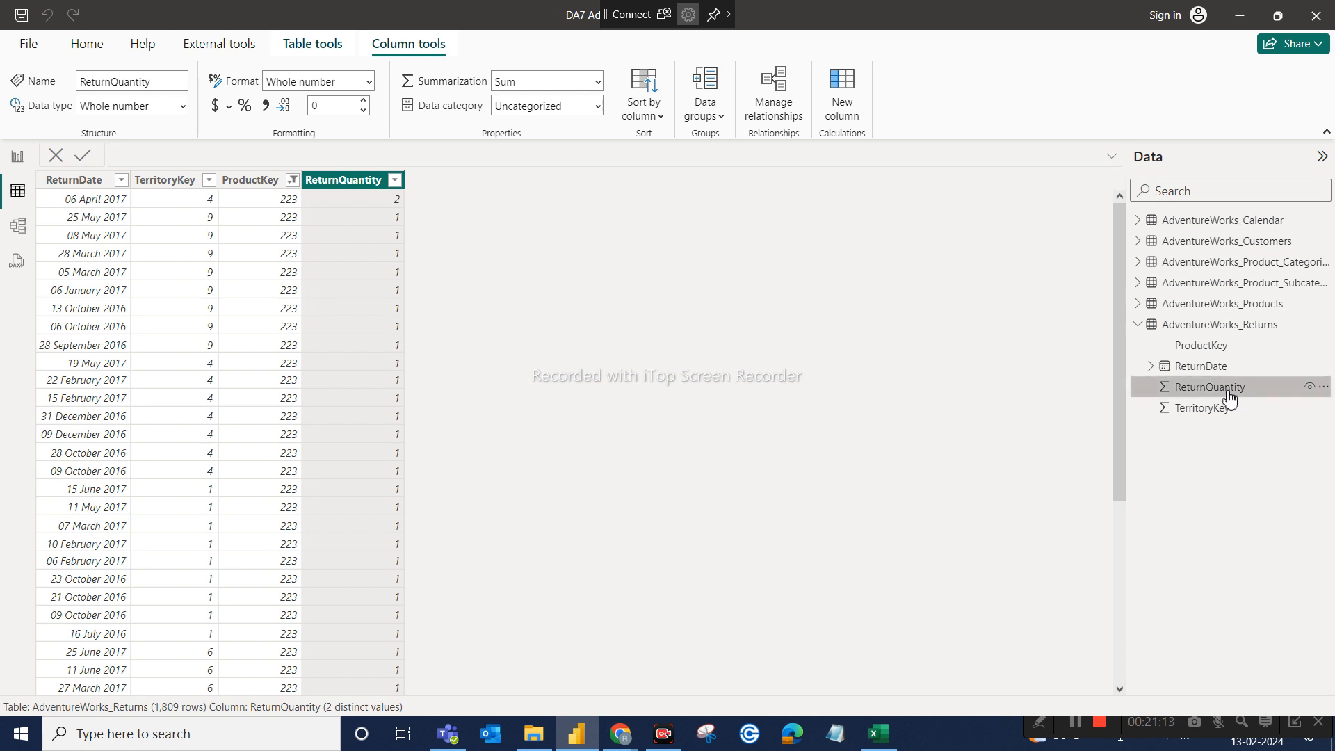
click(251, 187)
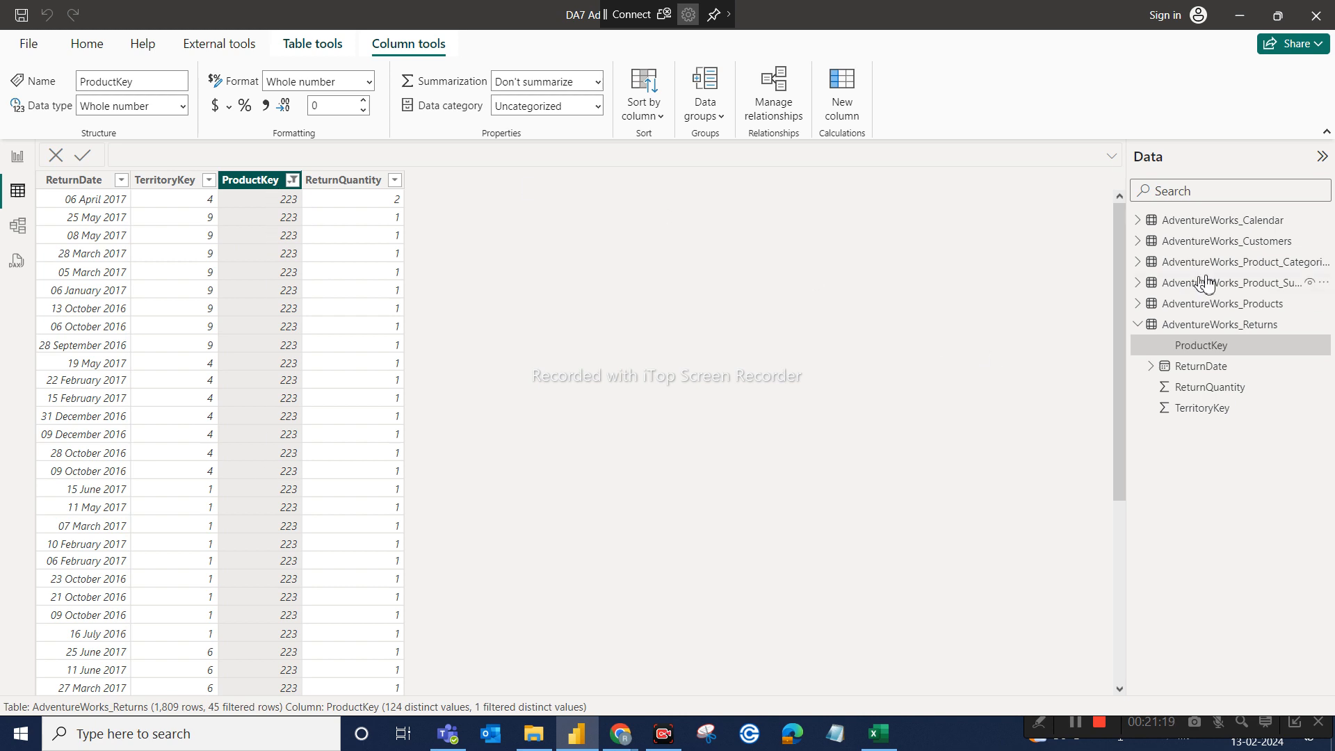
click(1250, 304)
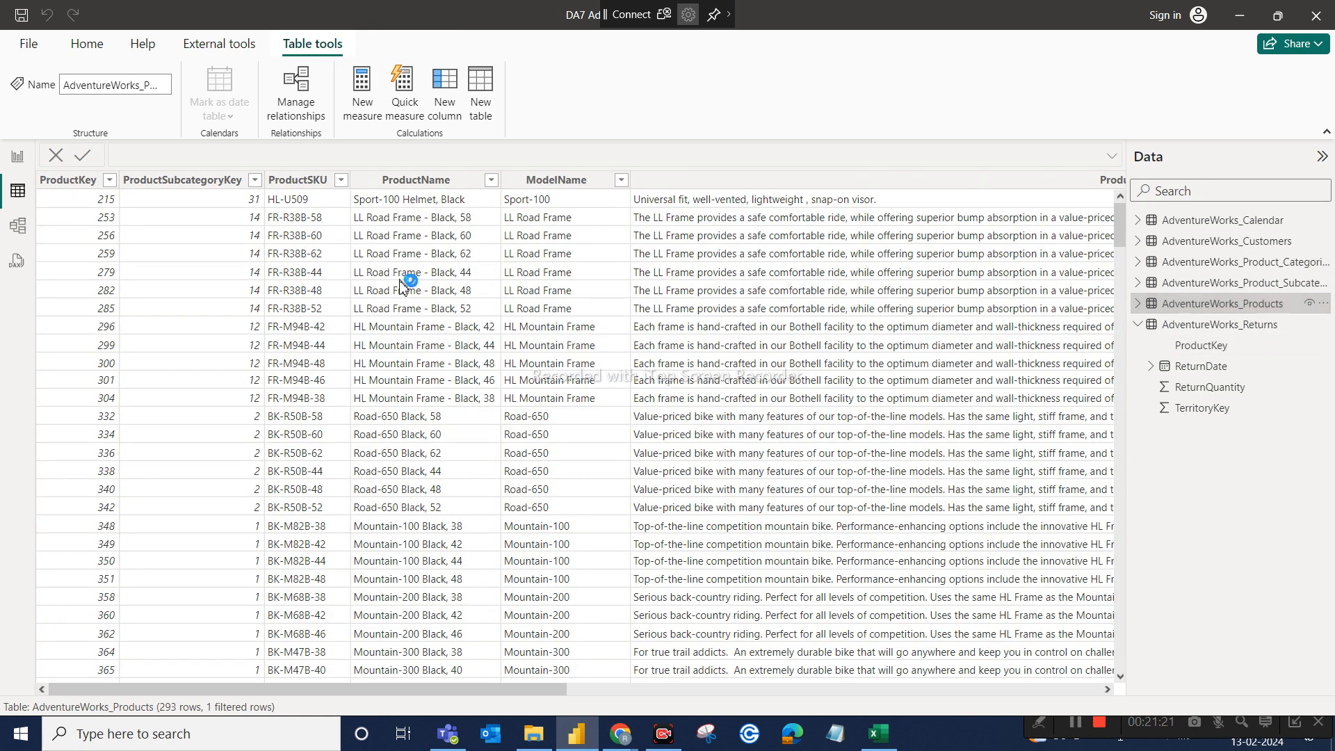
click(73, 180)
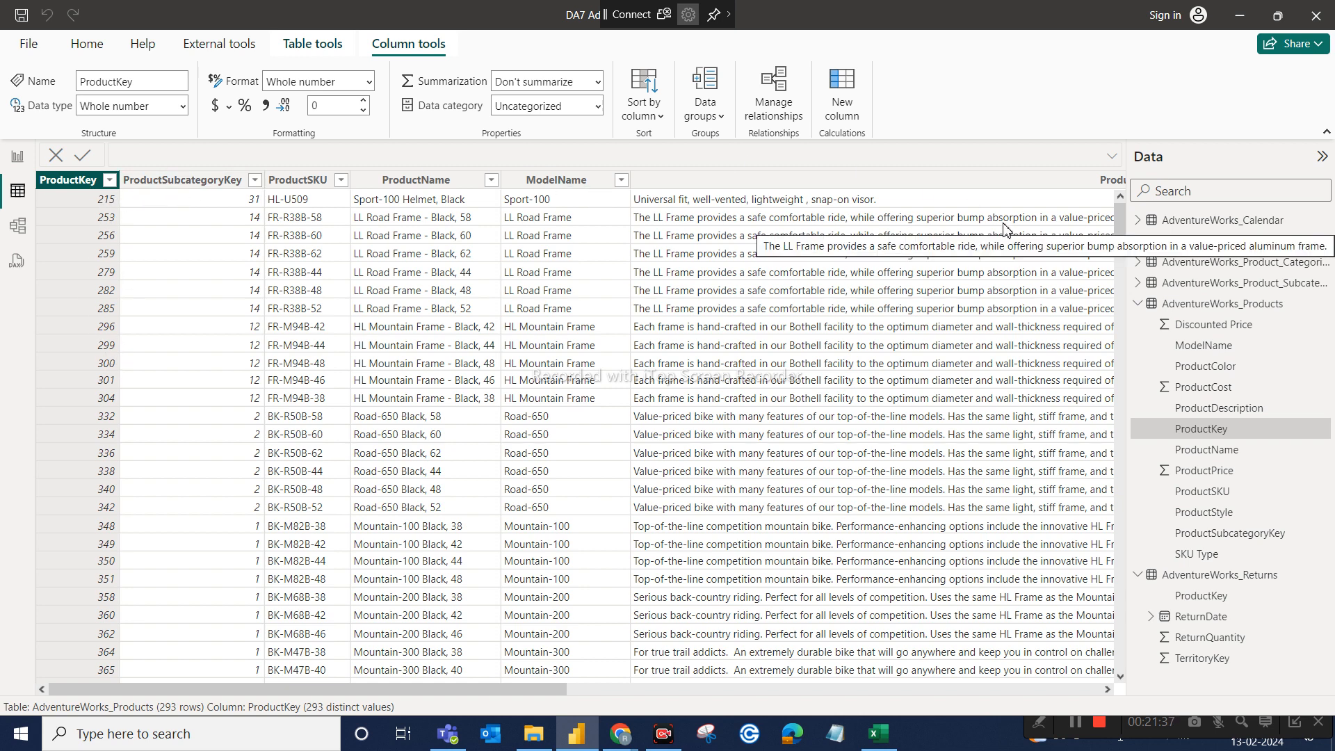
click(1144, 311)
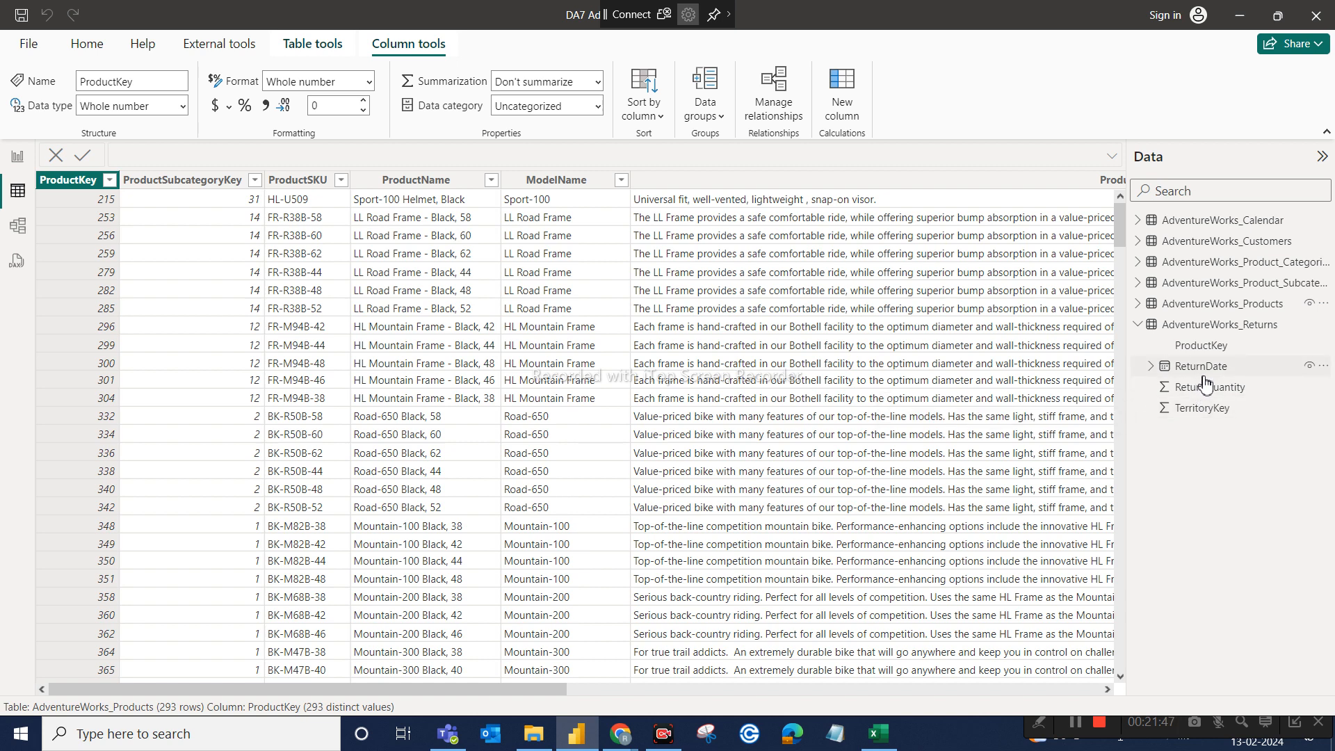
Step: Examine the ReturnQuantity and ReturnDate columns in the filtered AdventureWorks_Returns table, and compare that table with AdventureWorks_Products
click(1215, 398)
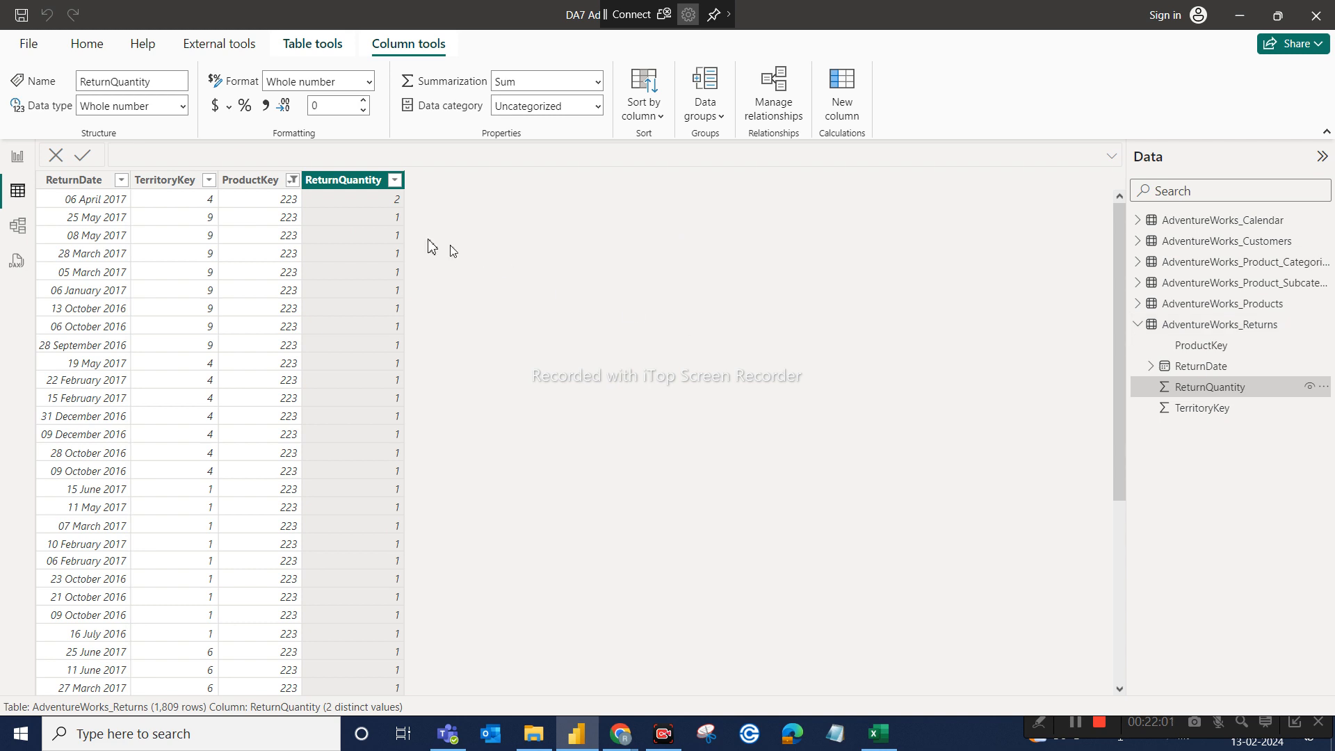
click(73, 182)
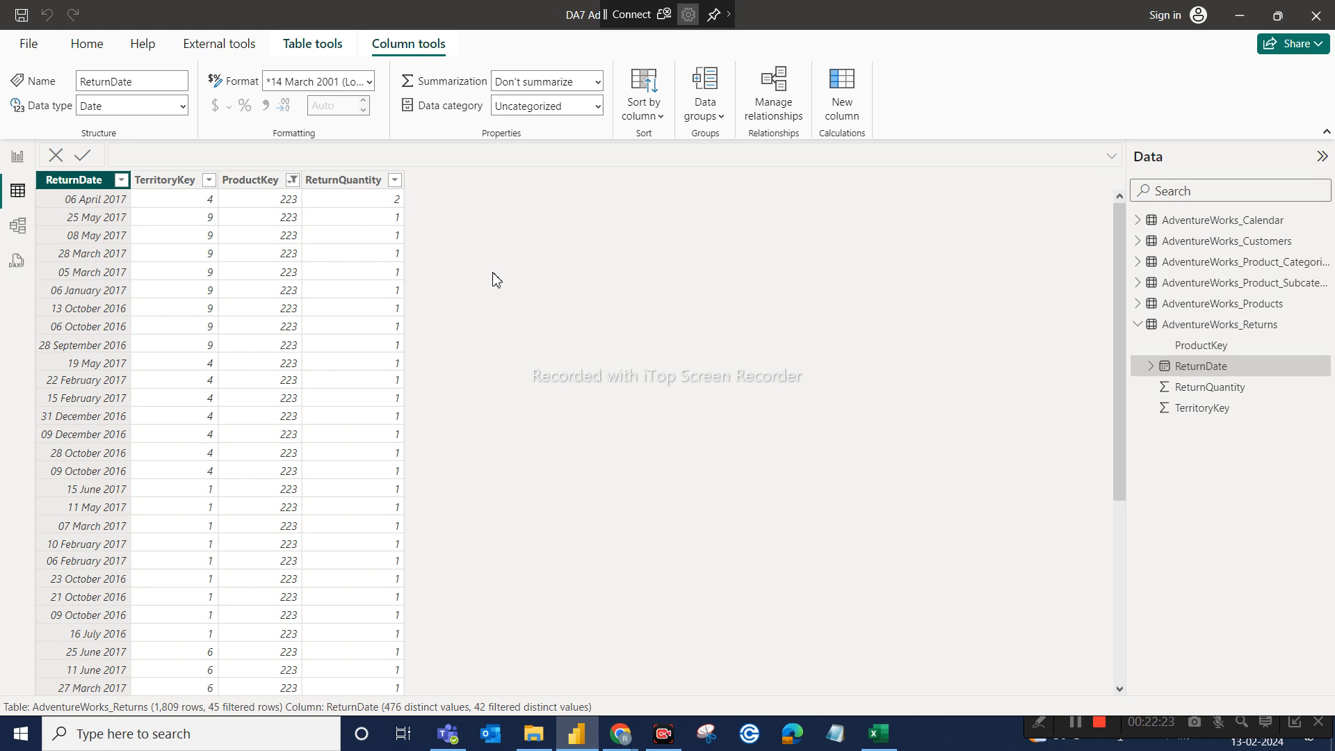
click(1138, 325)
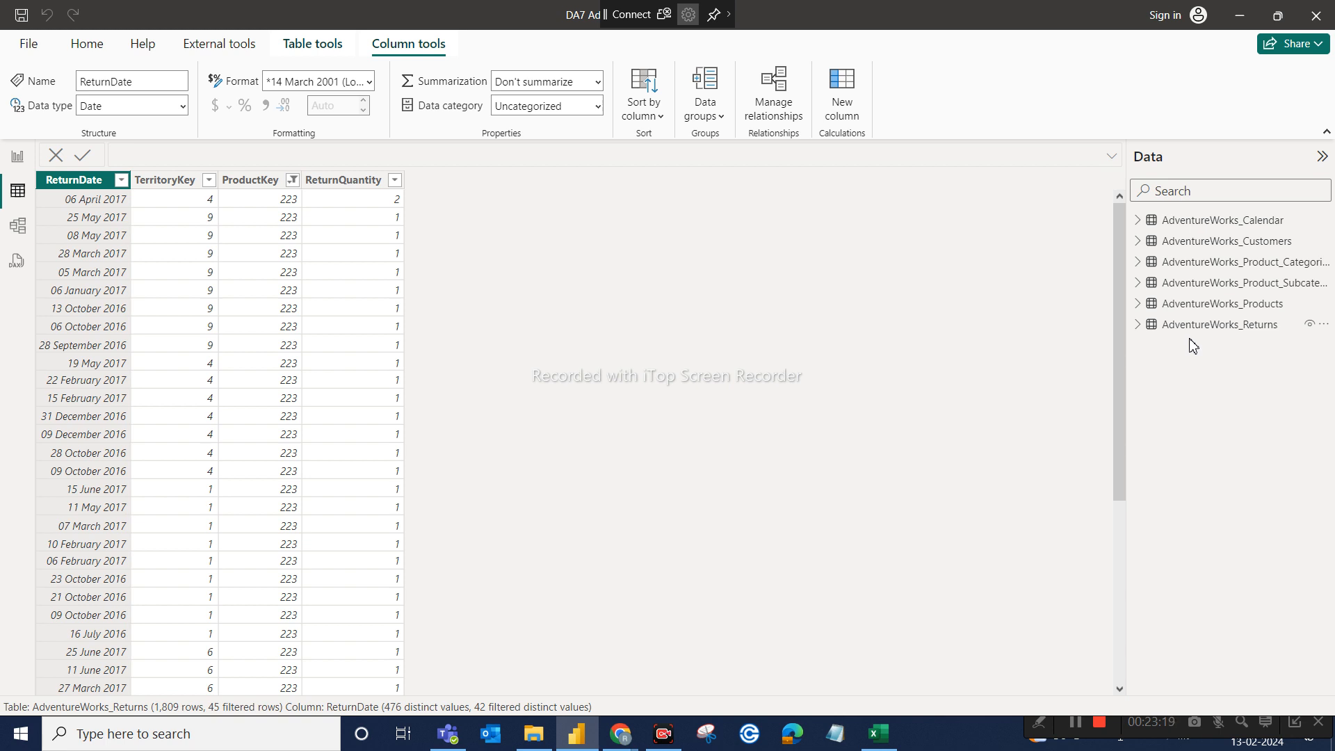
click(1261, 306)
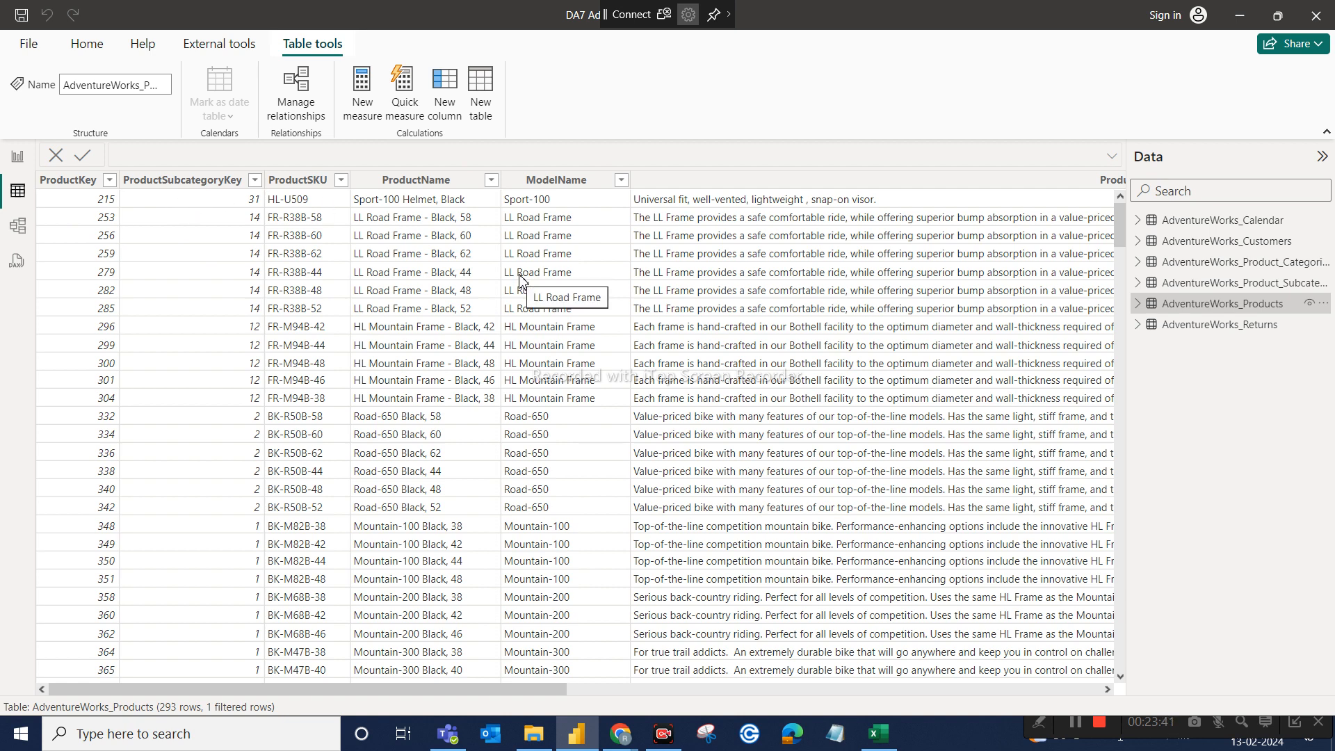
click(1238, 339)
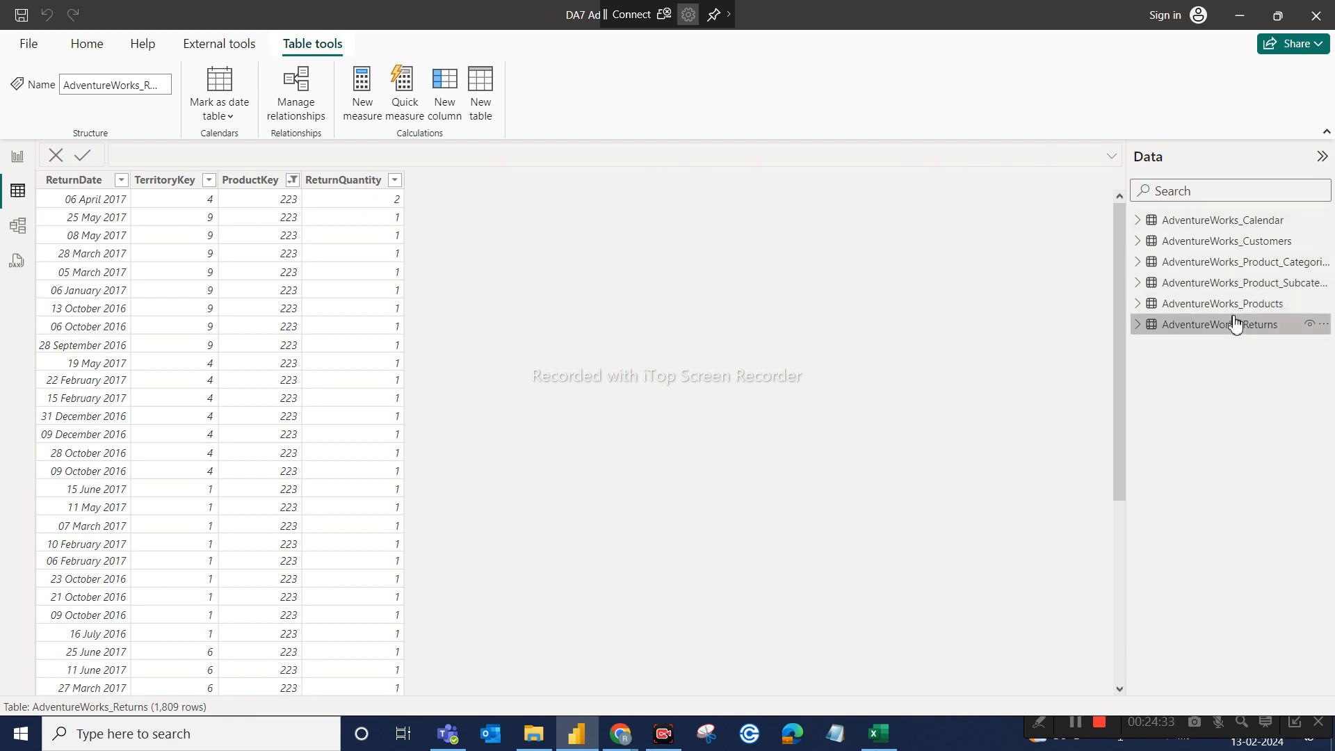
mouse_move(1235, 324)
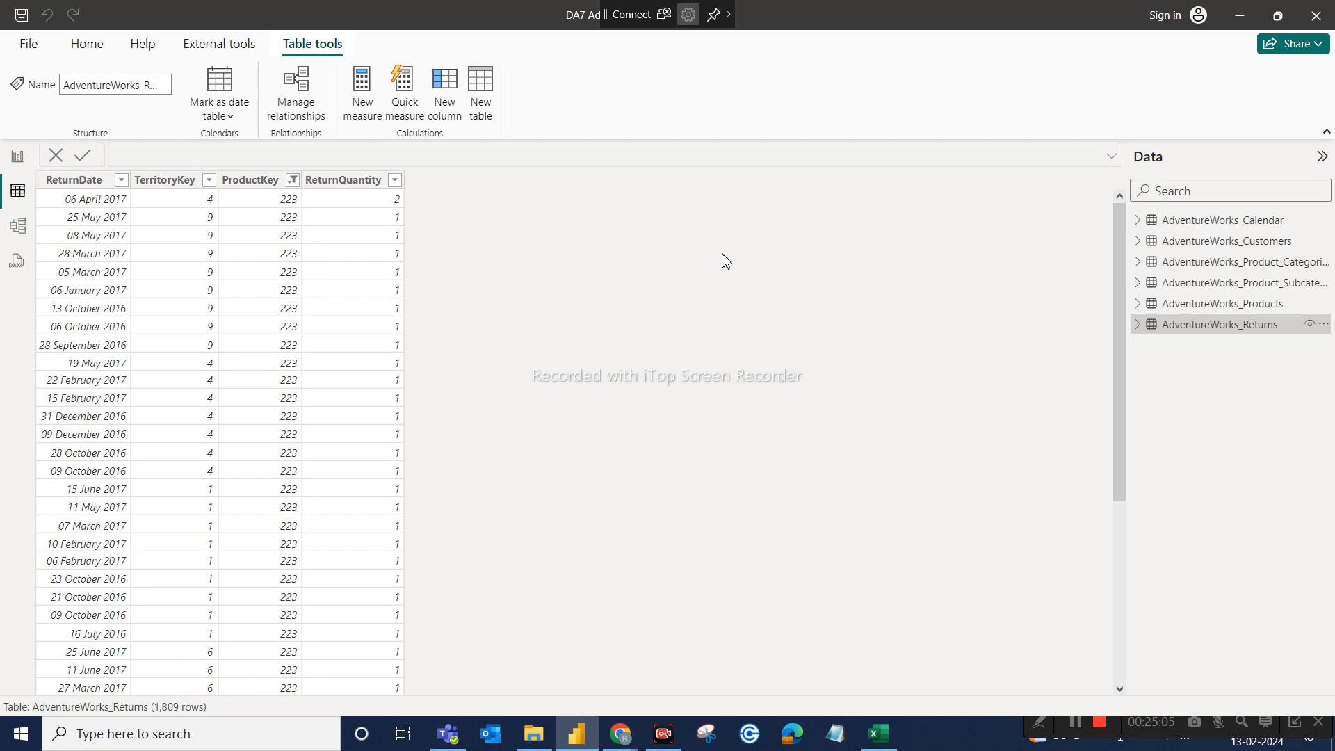
Step: Go back to the report view and open the Power Query Editor to transform the data
click(17, 157)
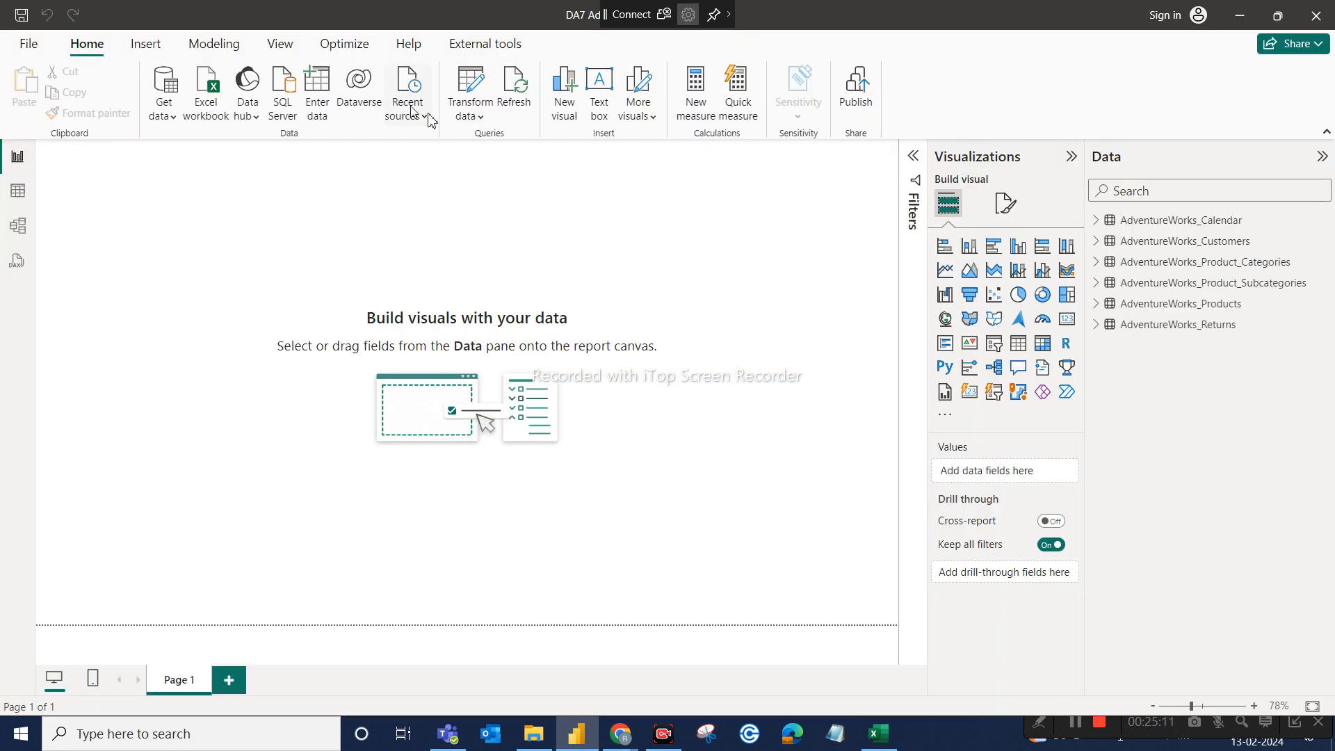
click(477, 120)
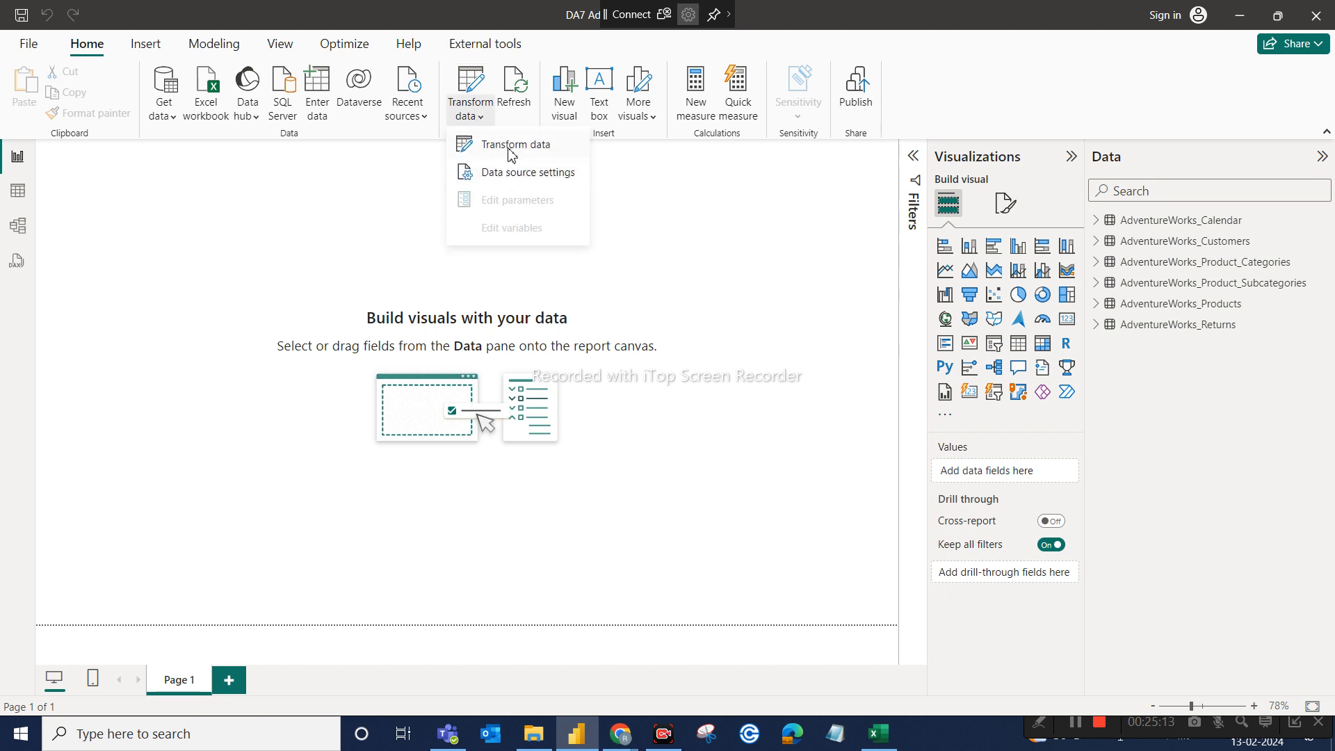
click(510, 150)
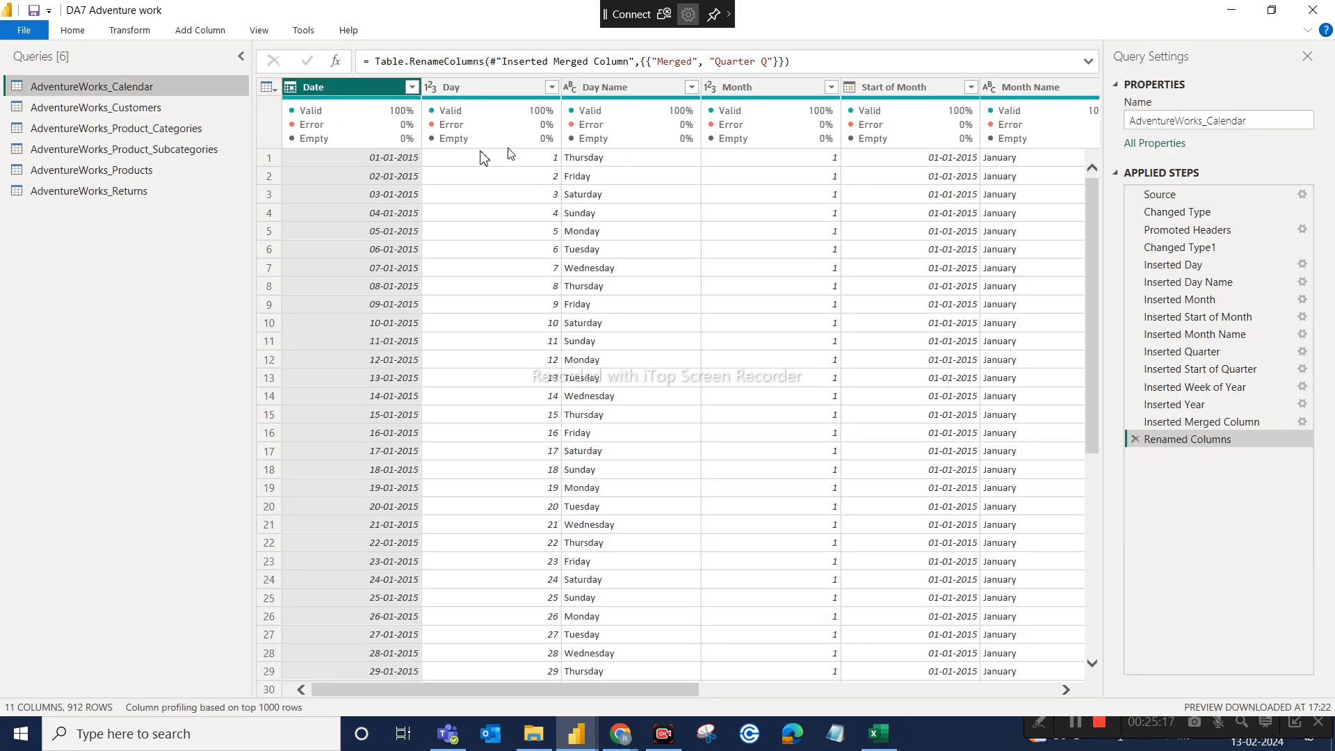
Step: Import AdventureWorks_Sales_2015.csv as a new Text/CSV source and look through its columns up to OrderQuantity
click(72, 31)
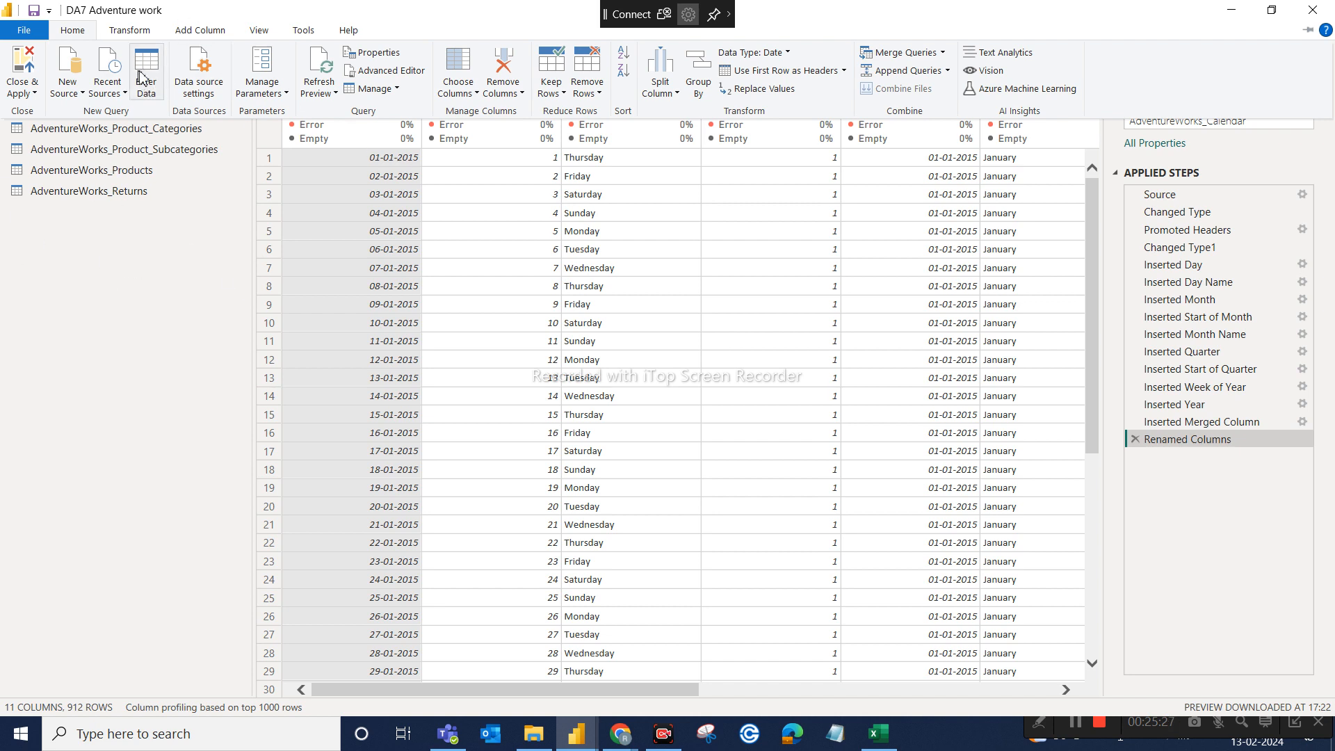
click(82, 96)
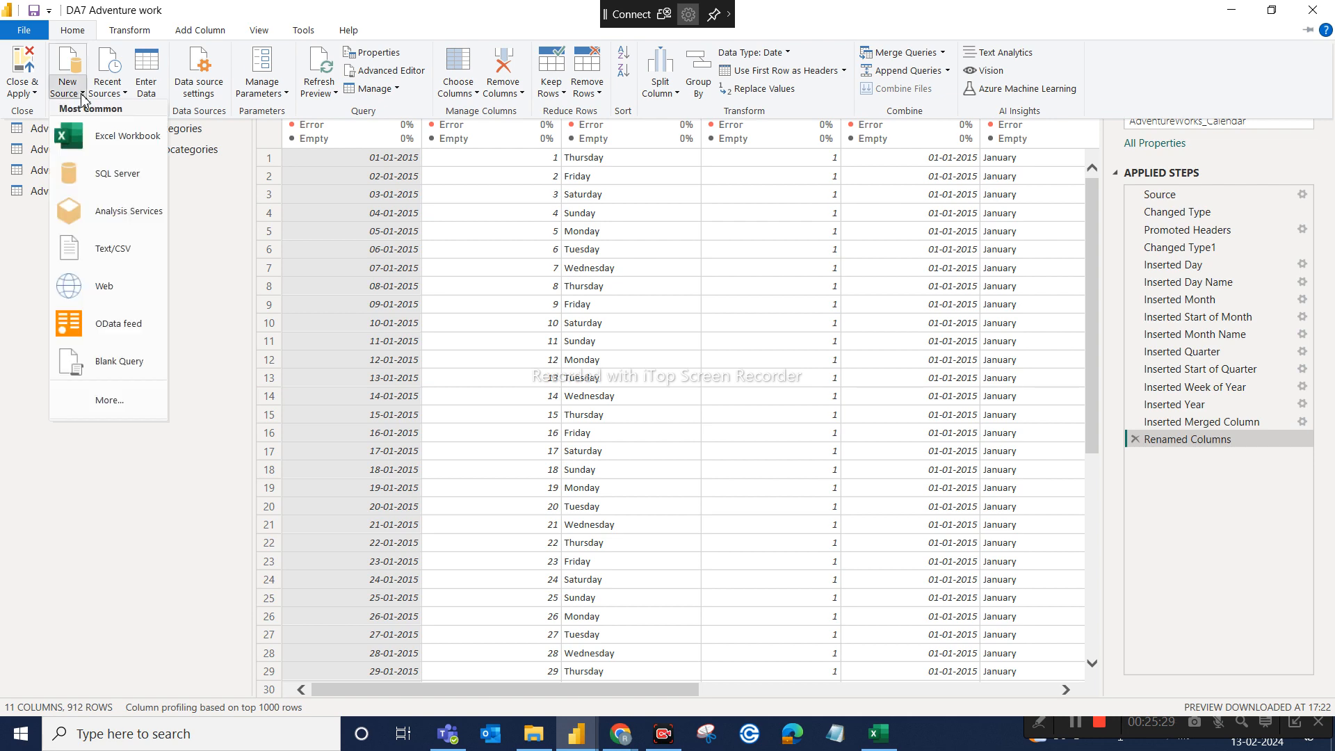
click(108, 251)
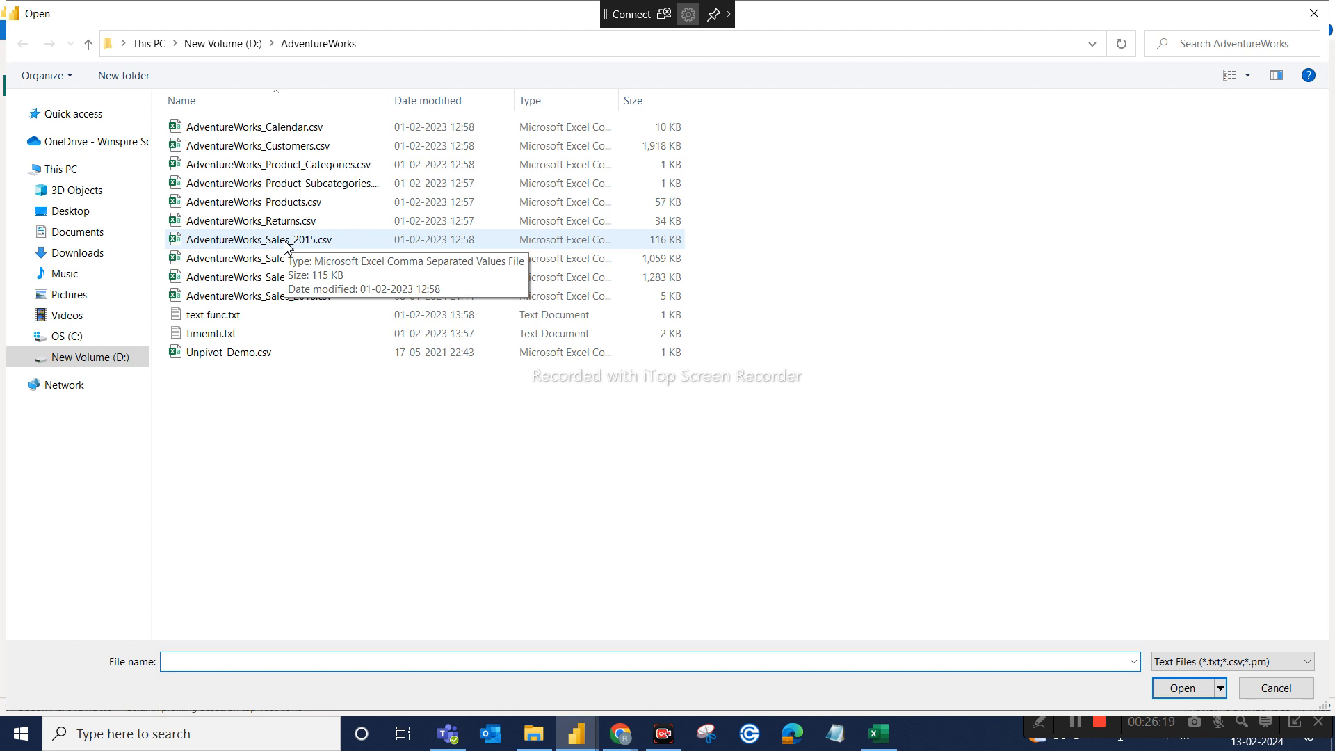
click(313, 243)
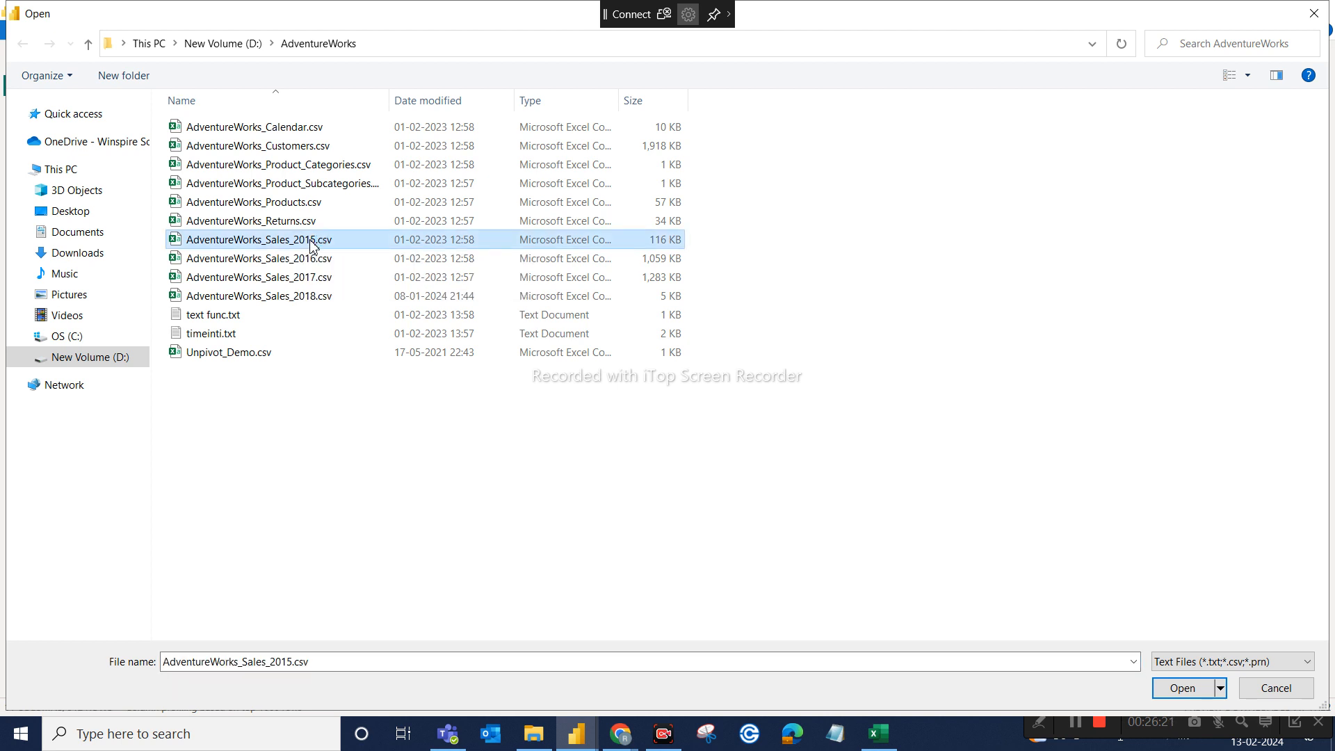
click(1173, 689)
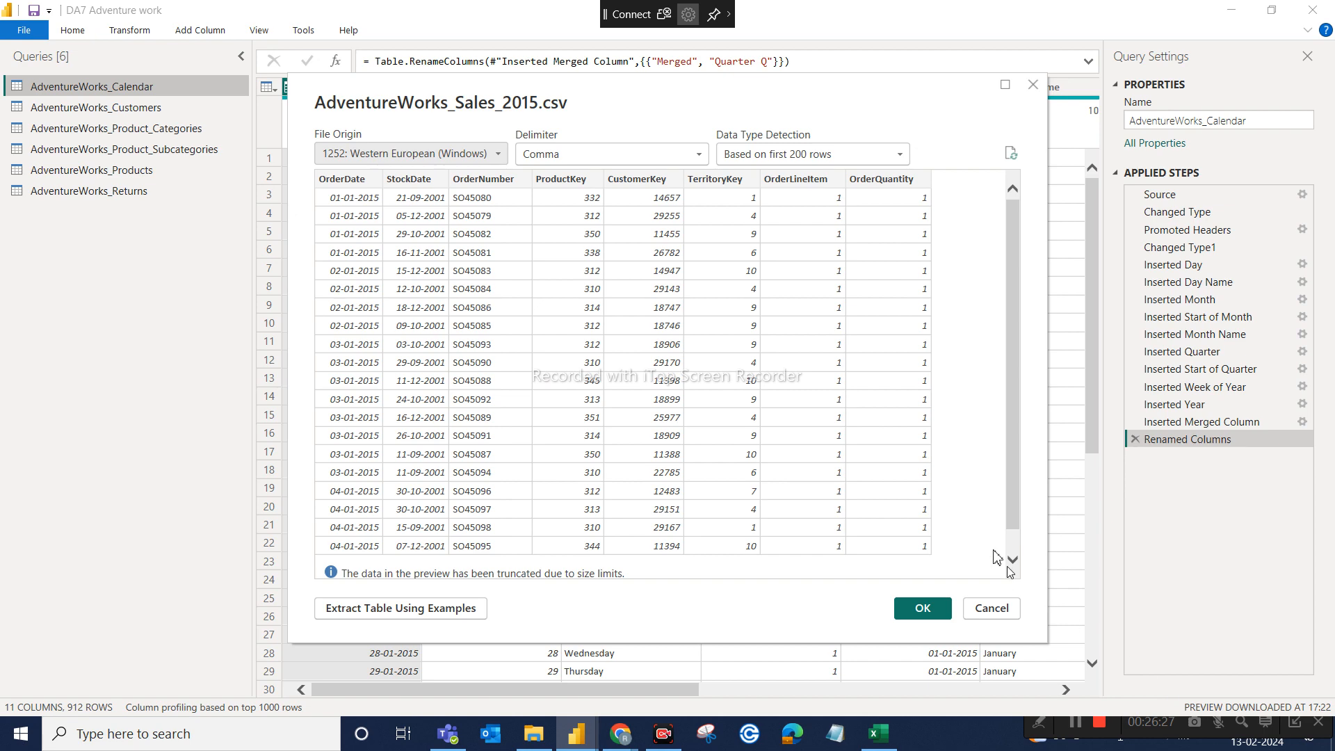
click(923, 609)
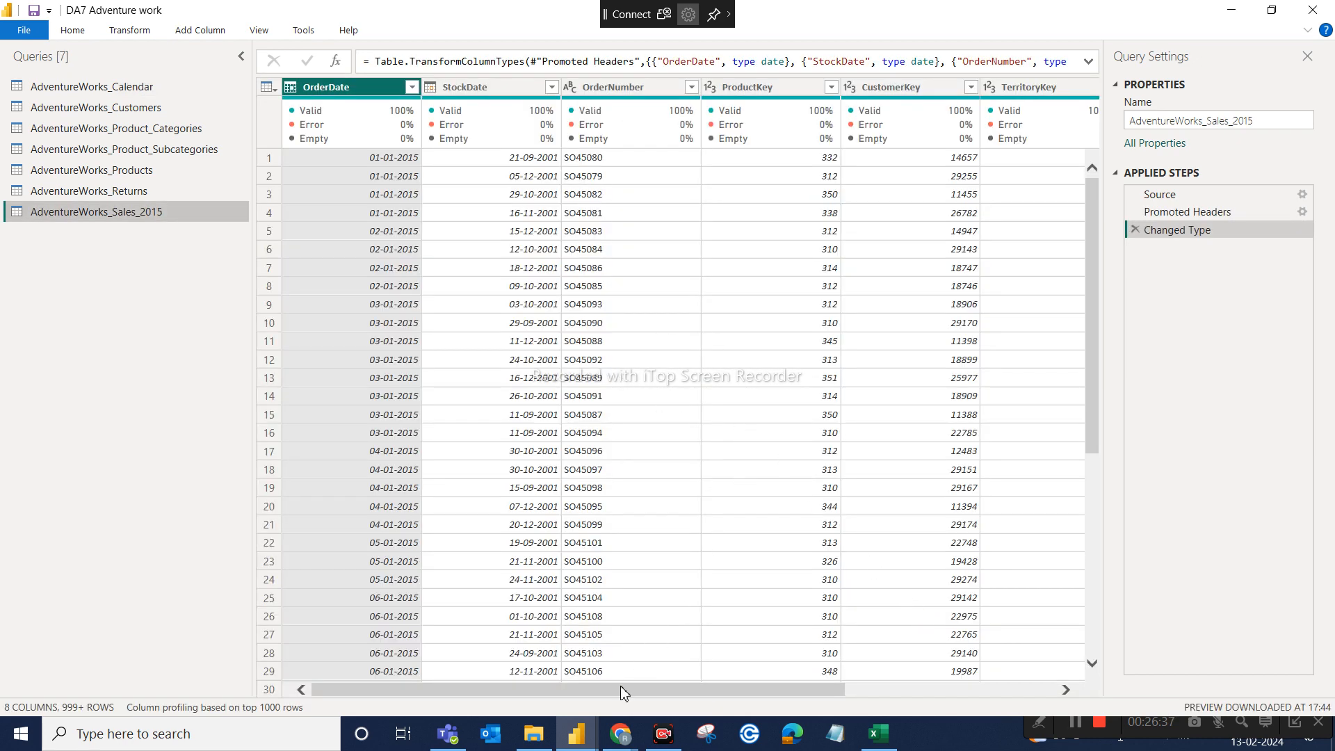
drag(740, 685, 970, 657)
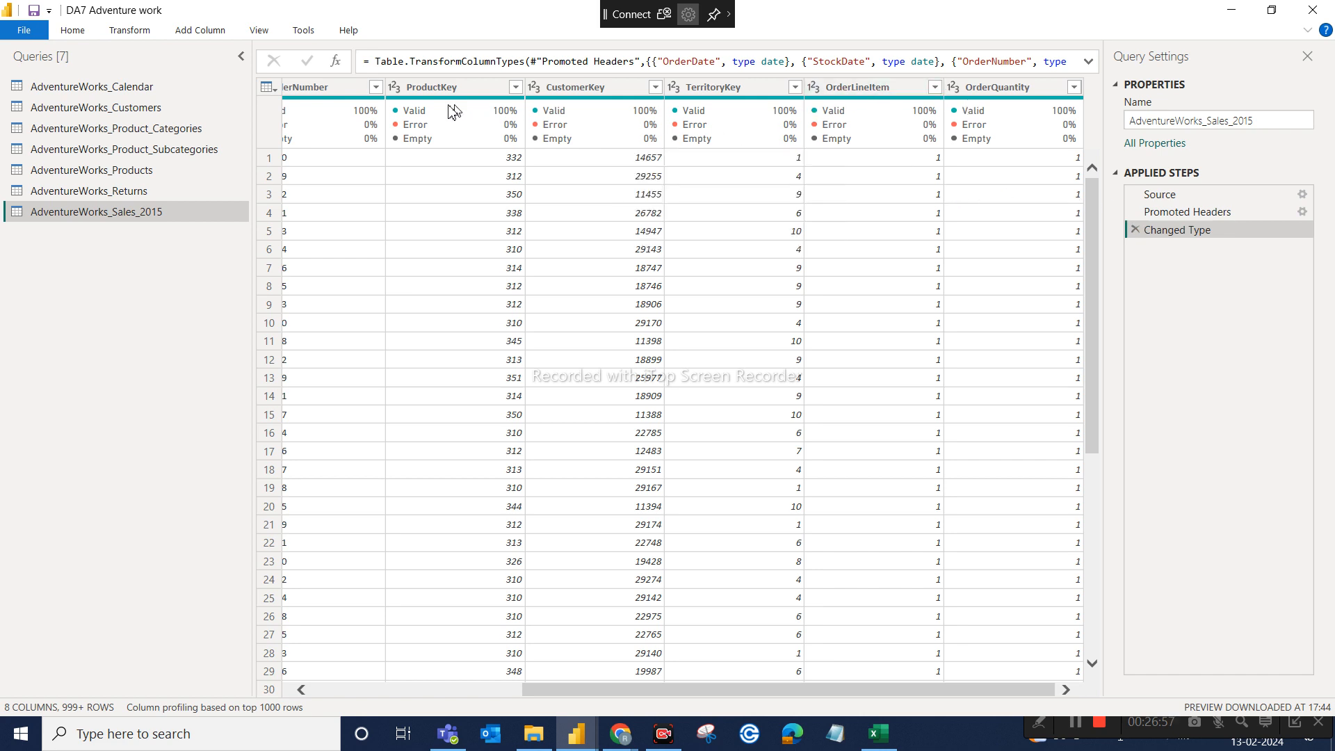
drag(615, 683, 555, 694)
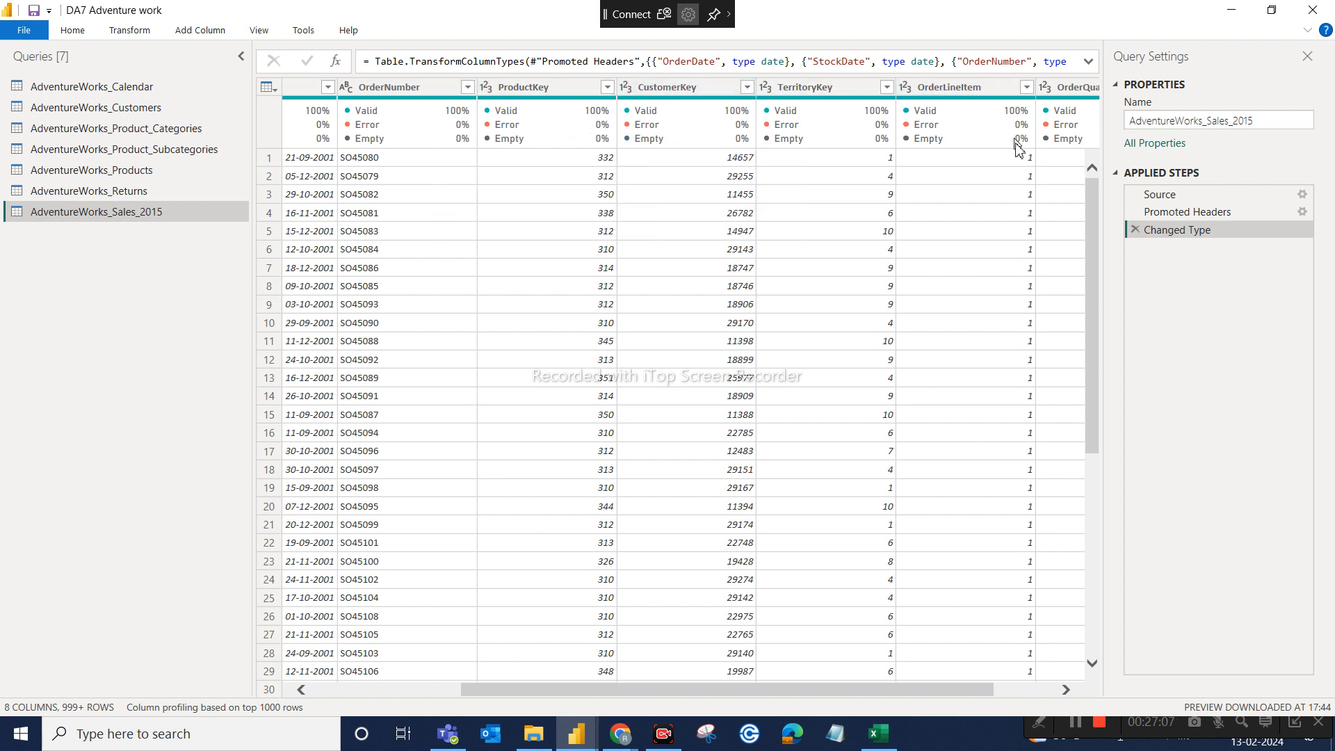
drag(904, 690, 973, 691)
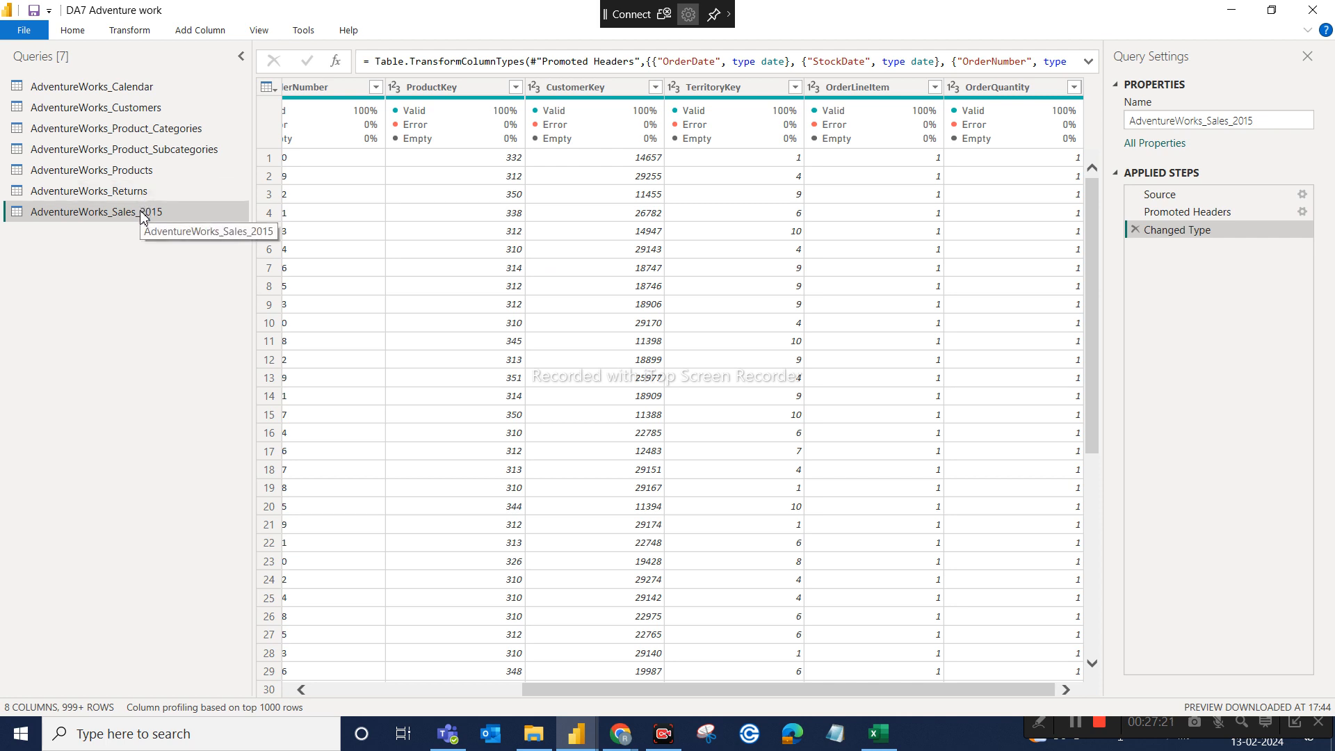
Step: Import AdventureWorks_Sales_2016.csv as a new Text/CSV source and compare it with the AdventureWorks_Sales_2015 query
click(86, 36)
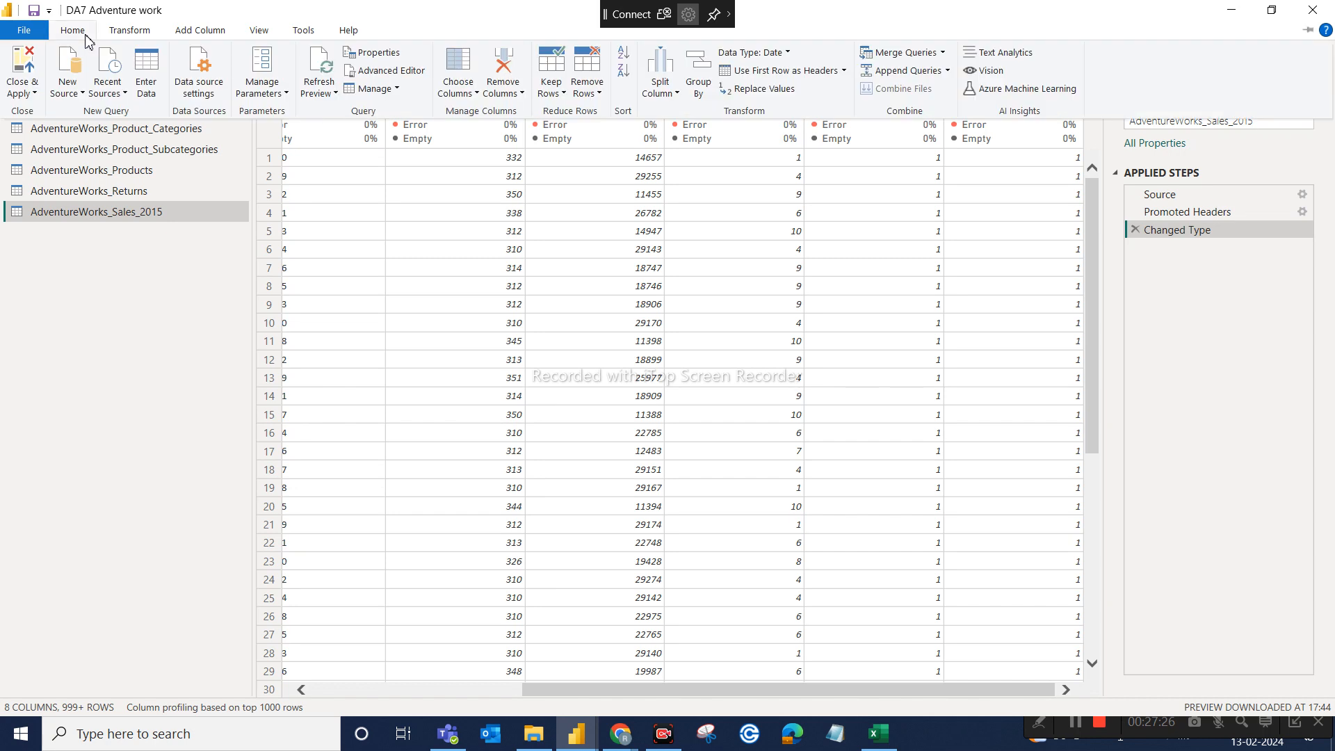
click(75, 98)
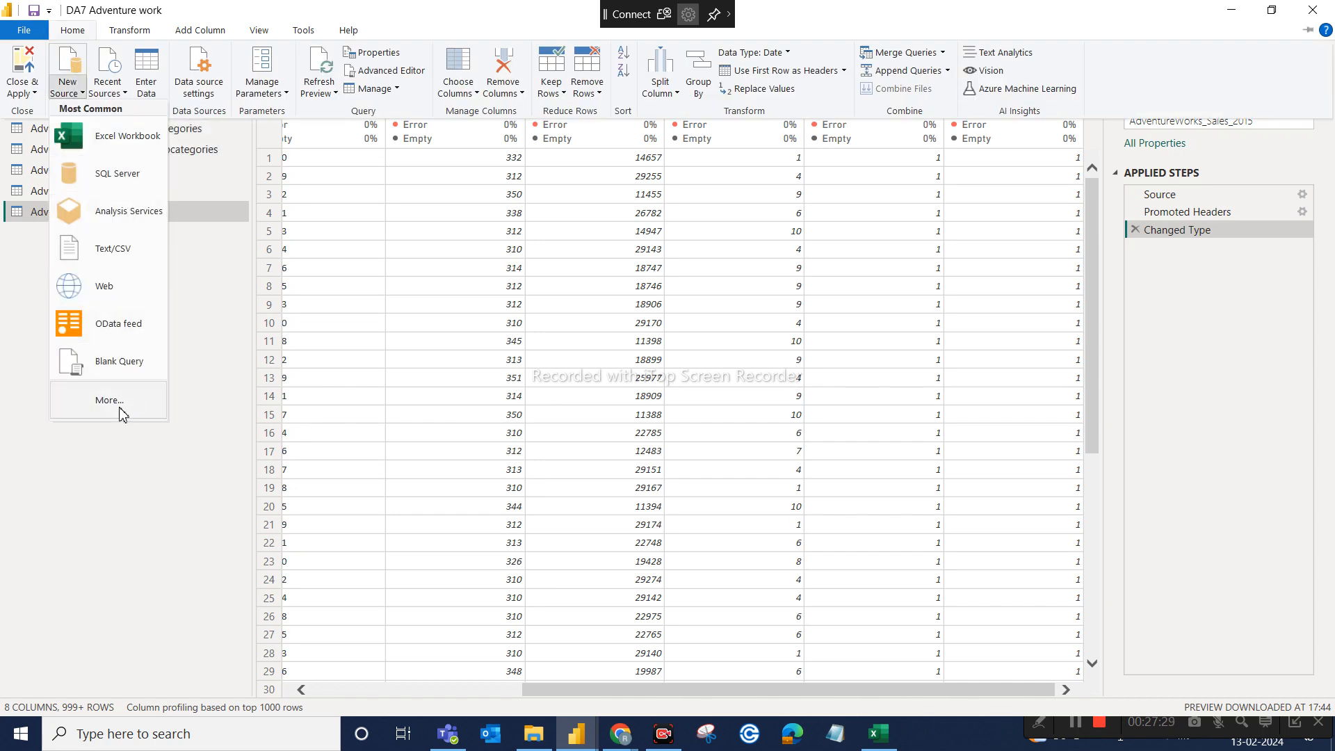
click(129, 253)
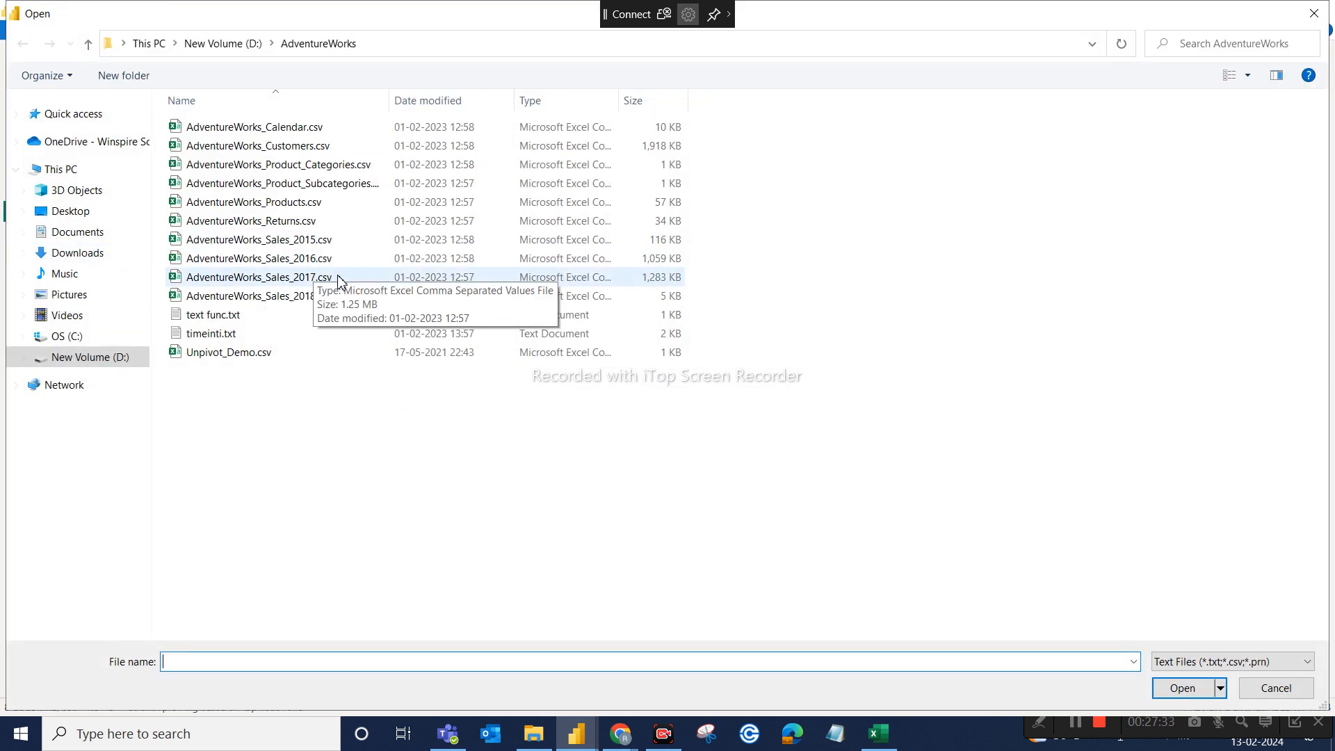
click(336, 261)
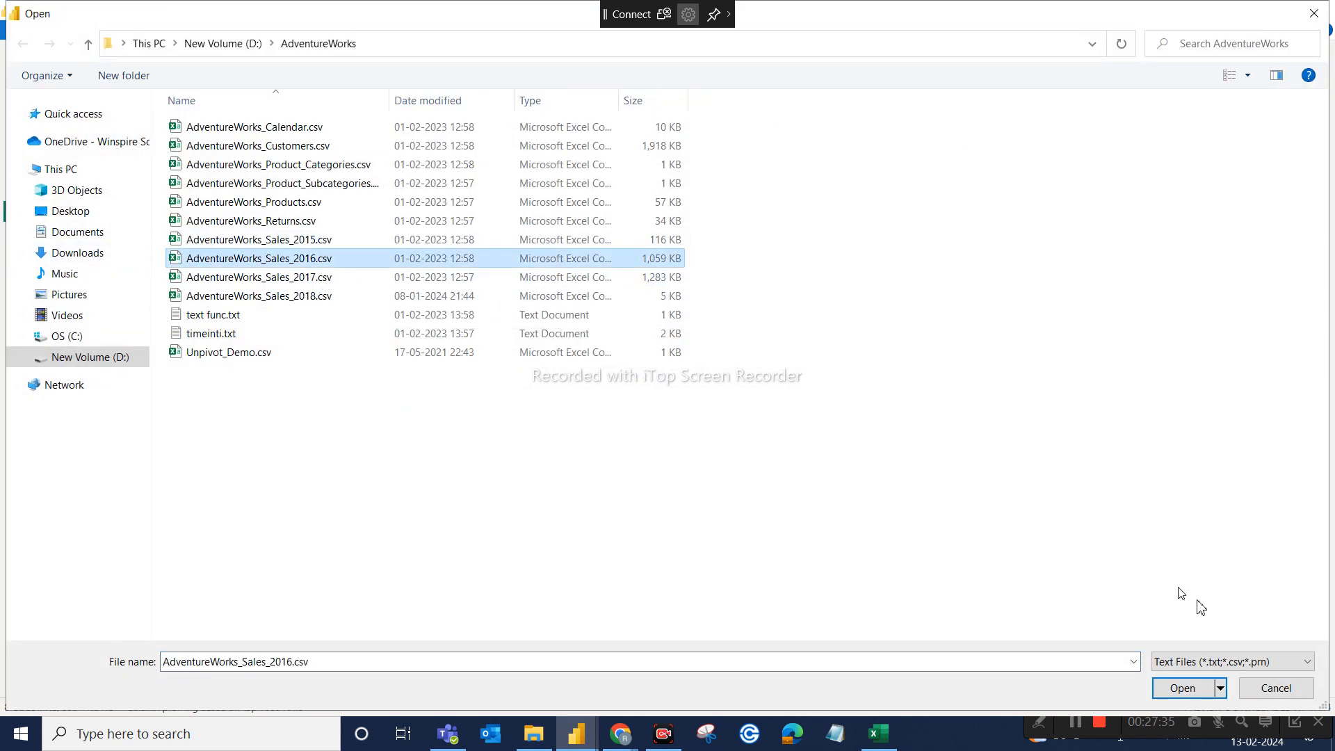
click(1184, 688)
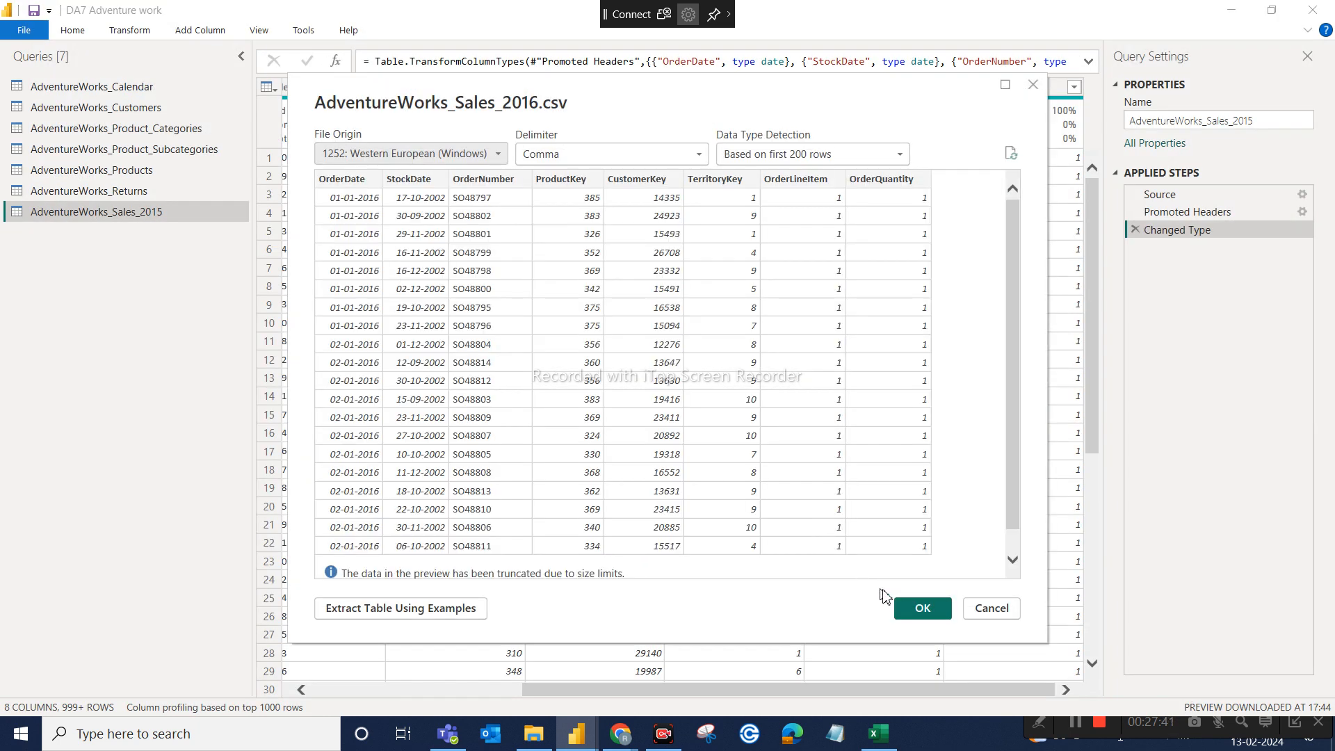
click(908, 607)
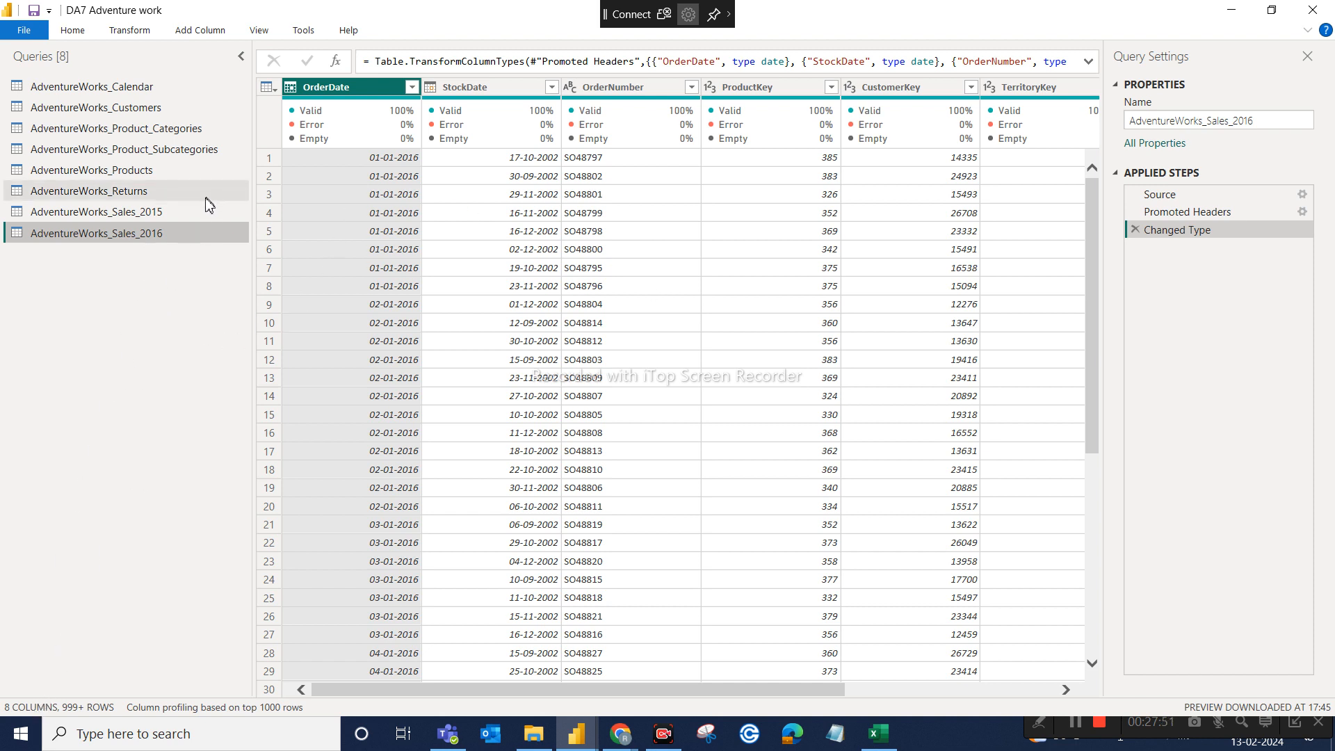
click(190, 210)
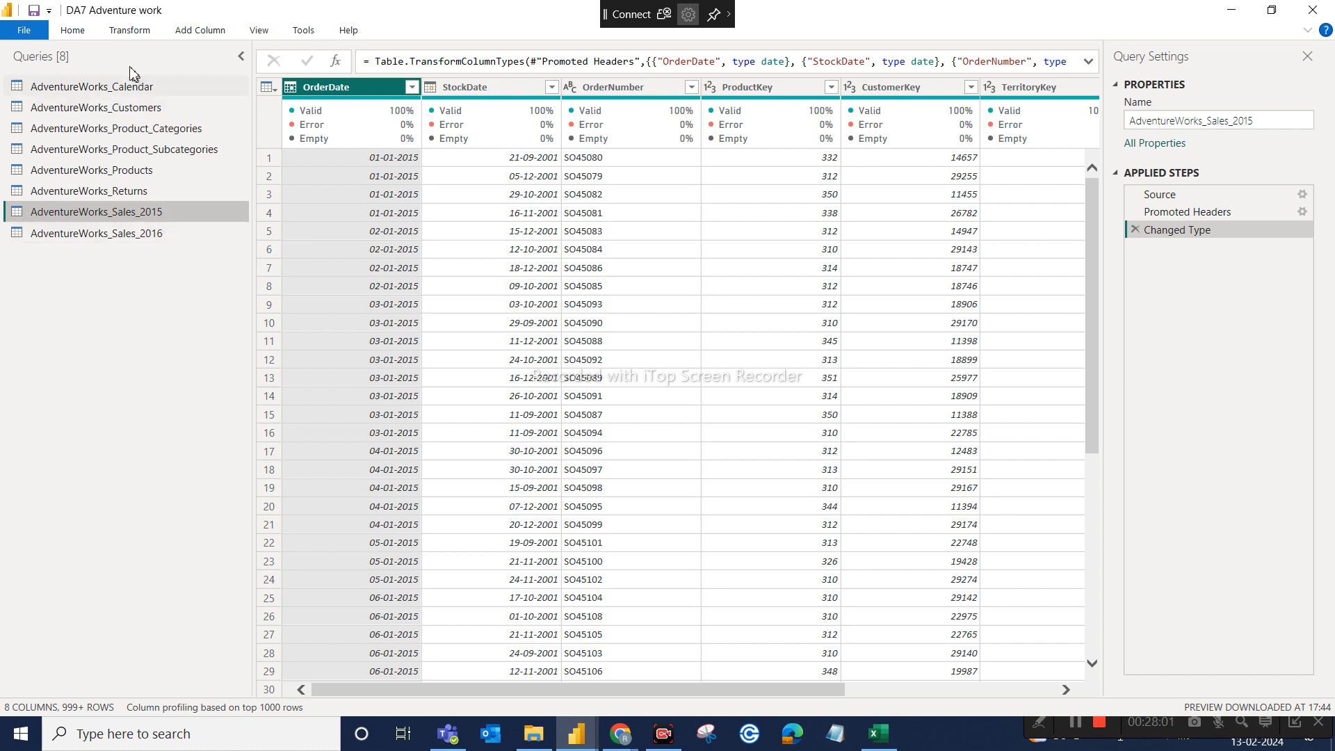
Step: Import AdventureWorks_Sales_2017.csv from the AdventureWorks folder as a new Text/CSV source
click(81, 36)
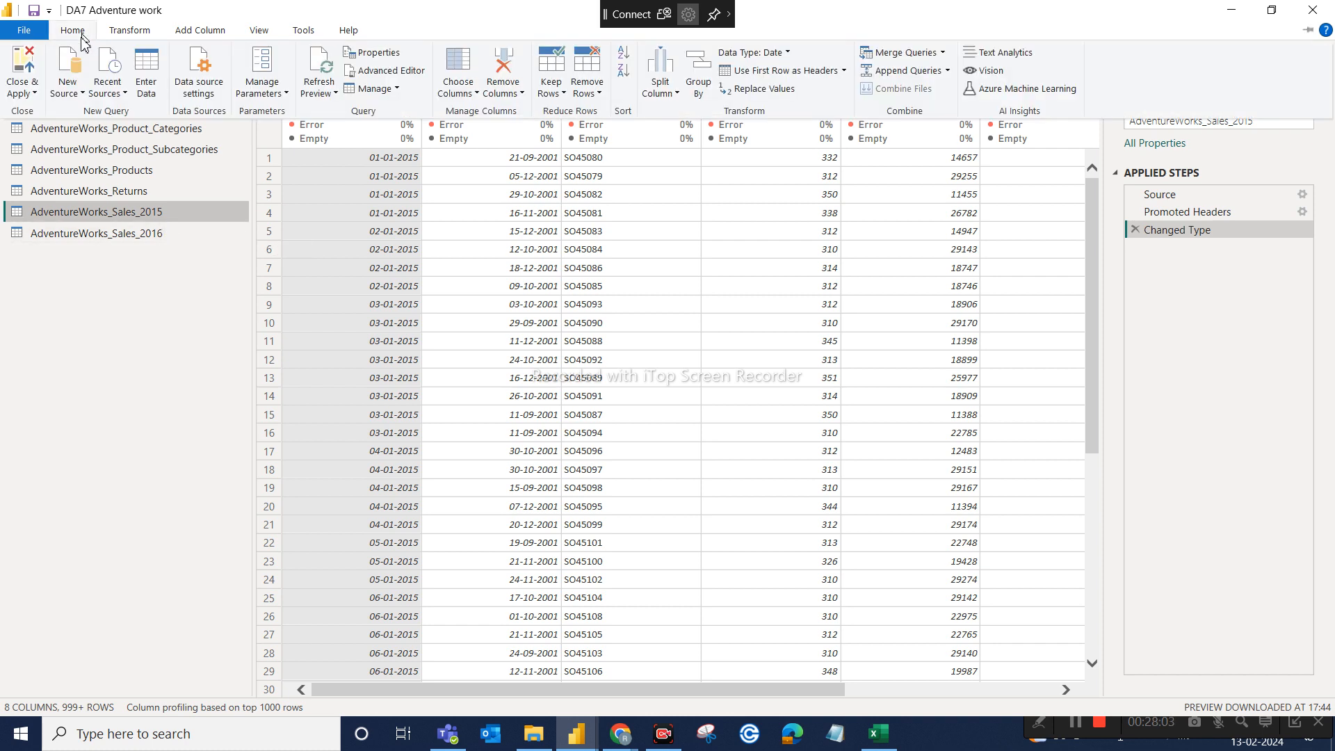
click(78, 94)
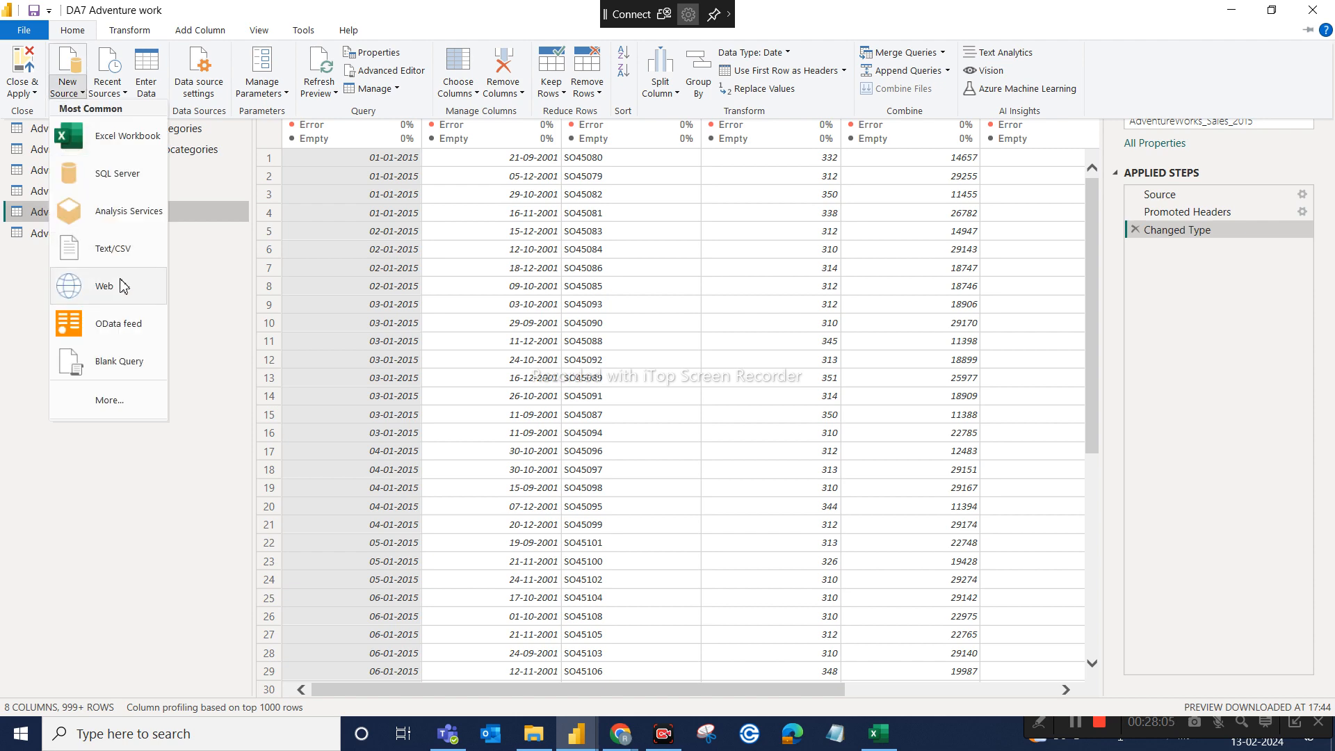
click(128, 263)
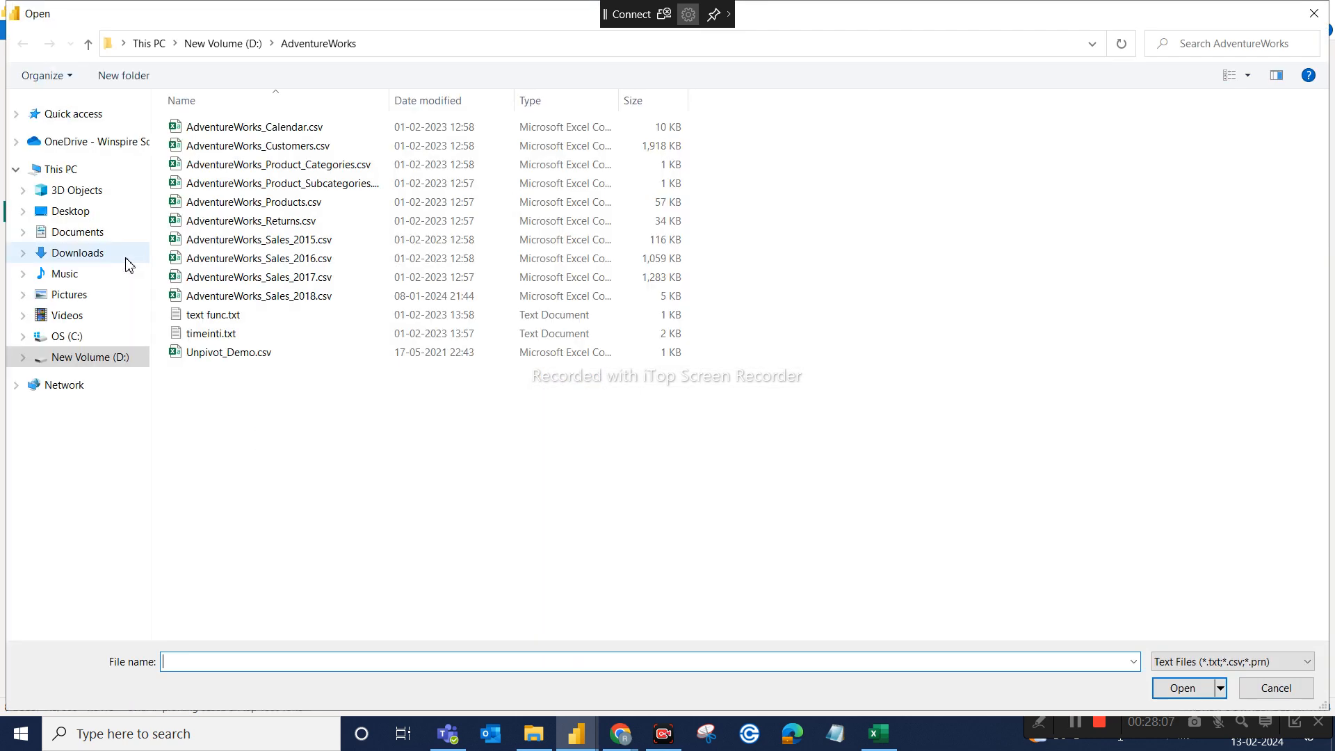
click(298, 283)
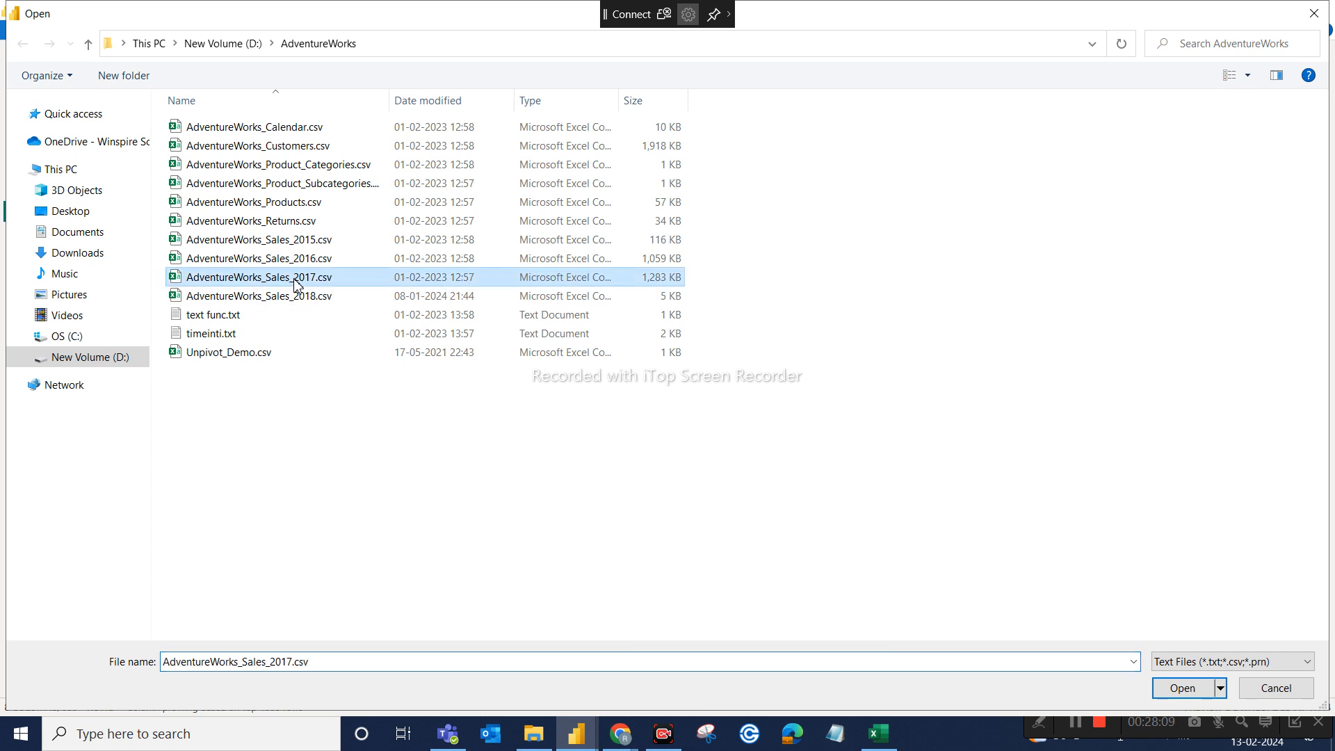
click(1172, 688)
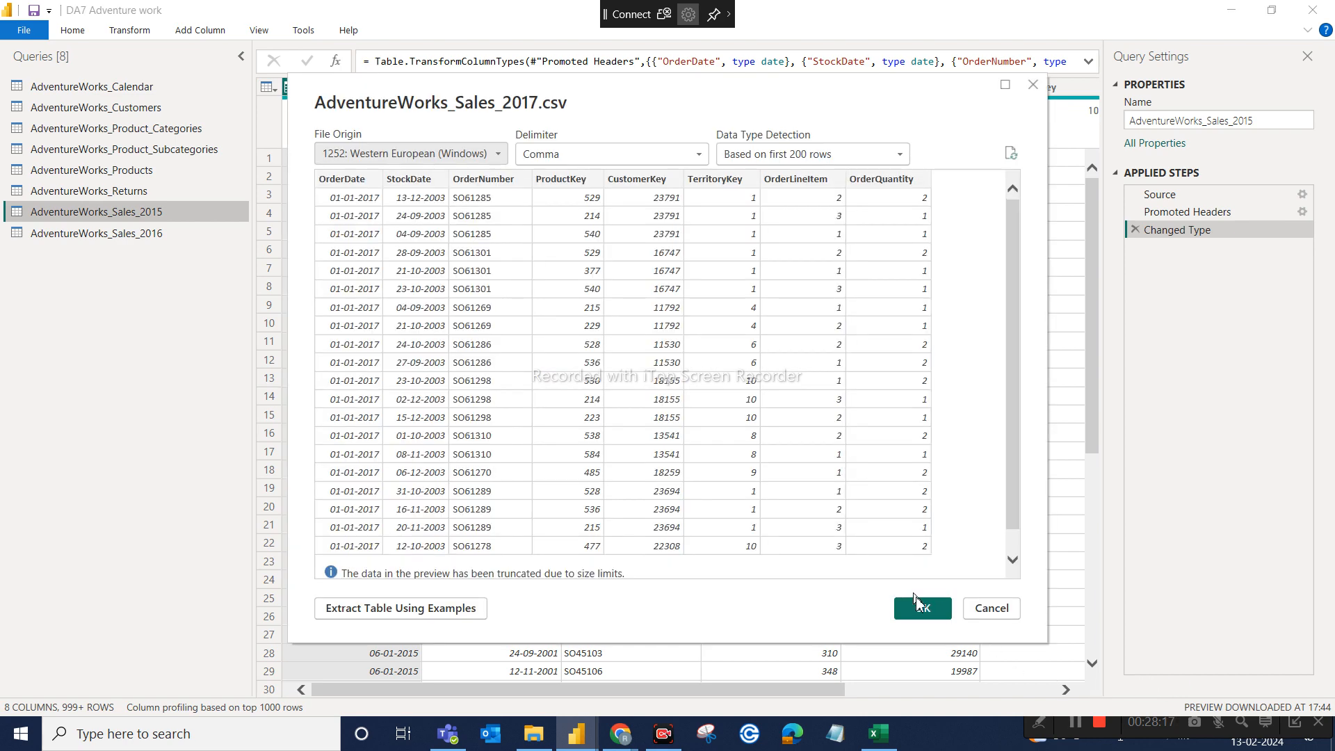
click(925, 612)
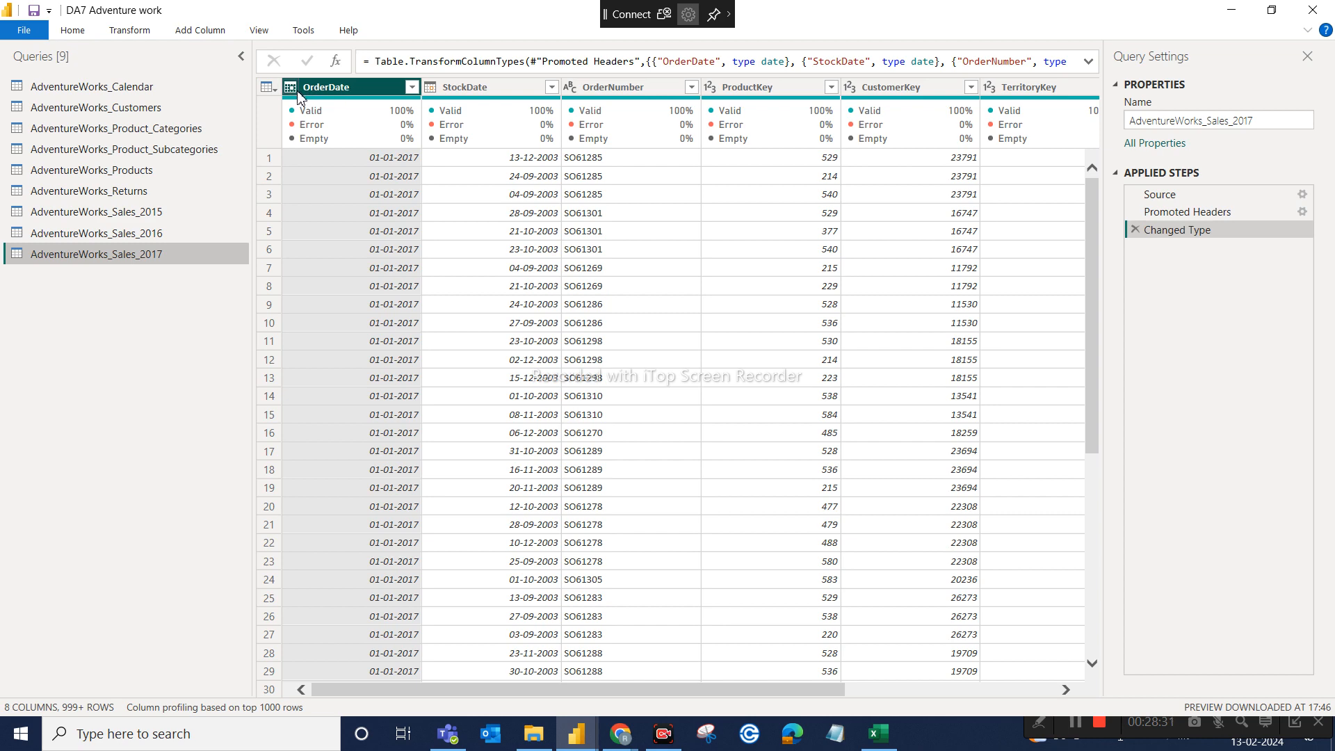
click(163, 239)
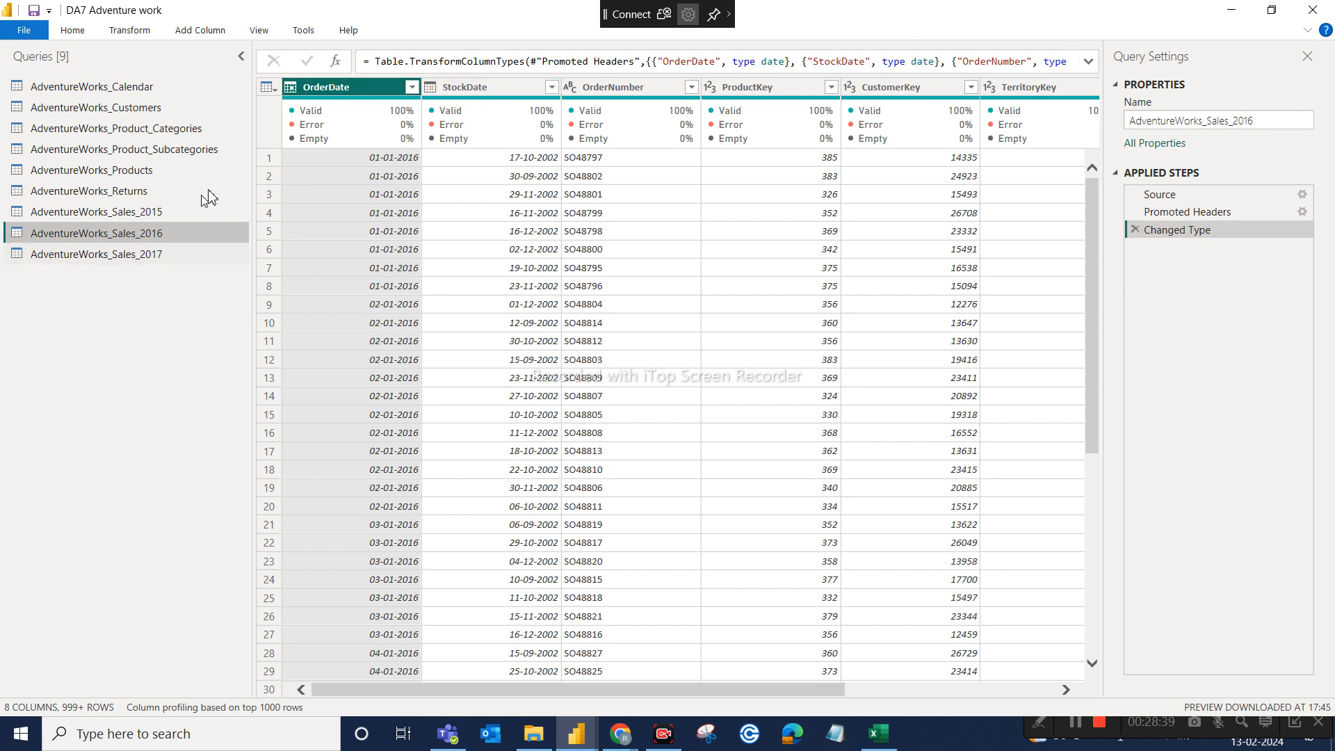
mouse_move(347, 139)
click(128, 32)
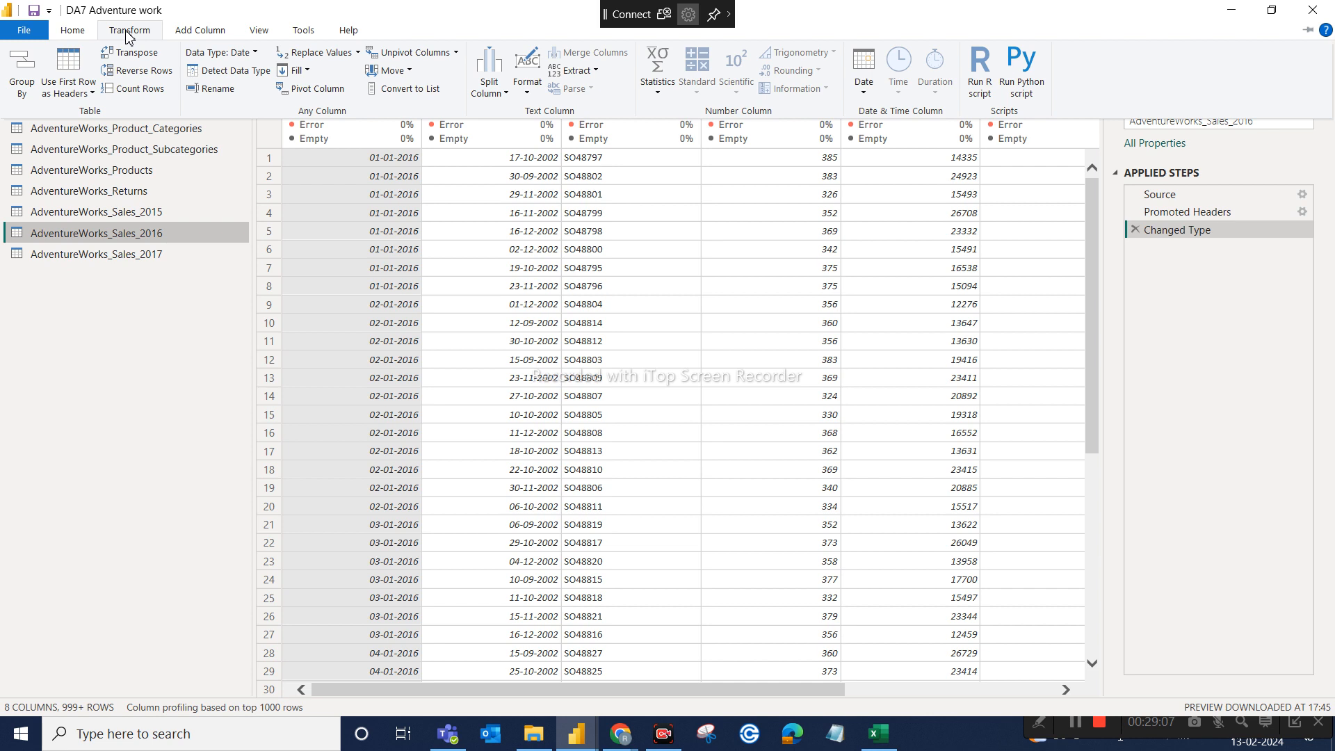
click(72, 31)
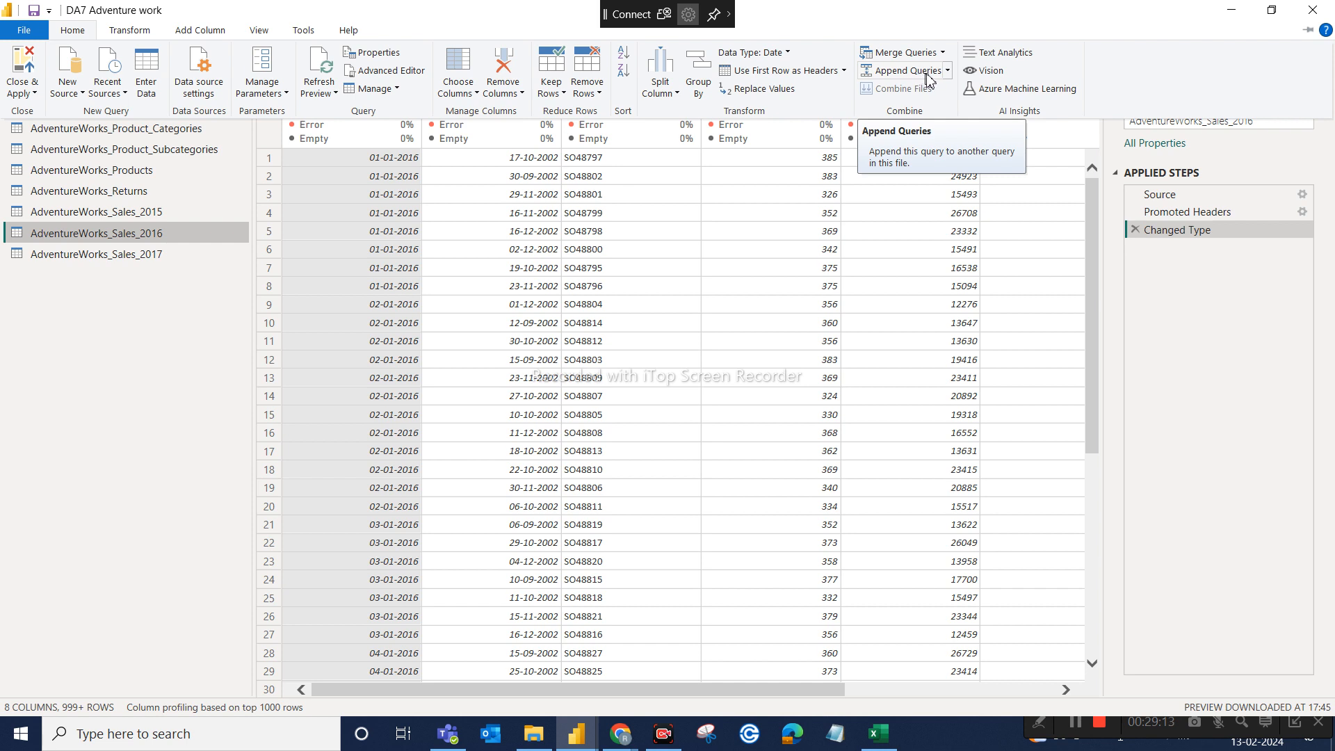
click(948, 72)
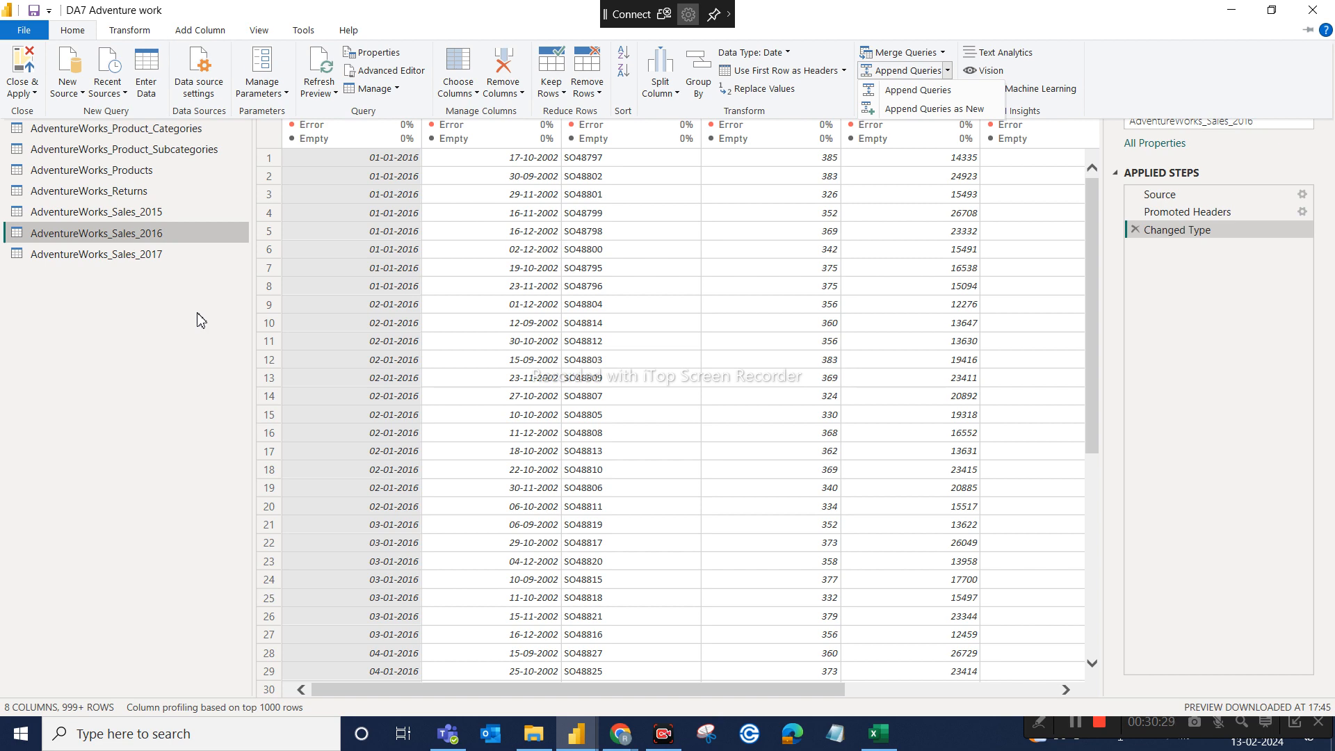
click(174, 216)
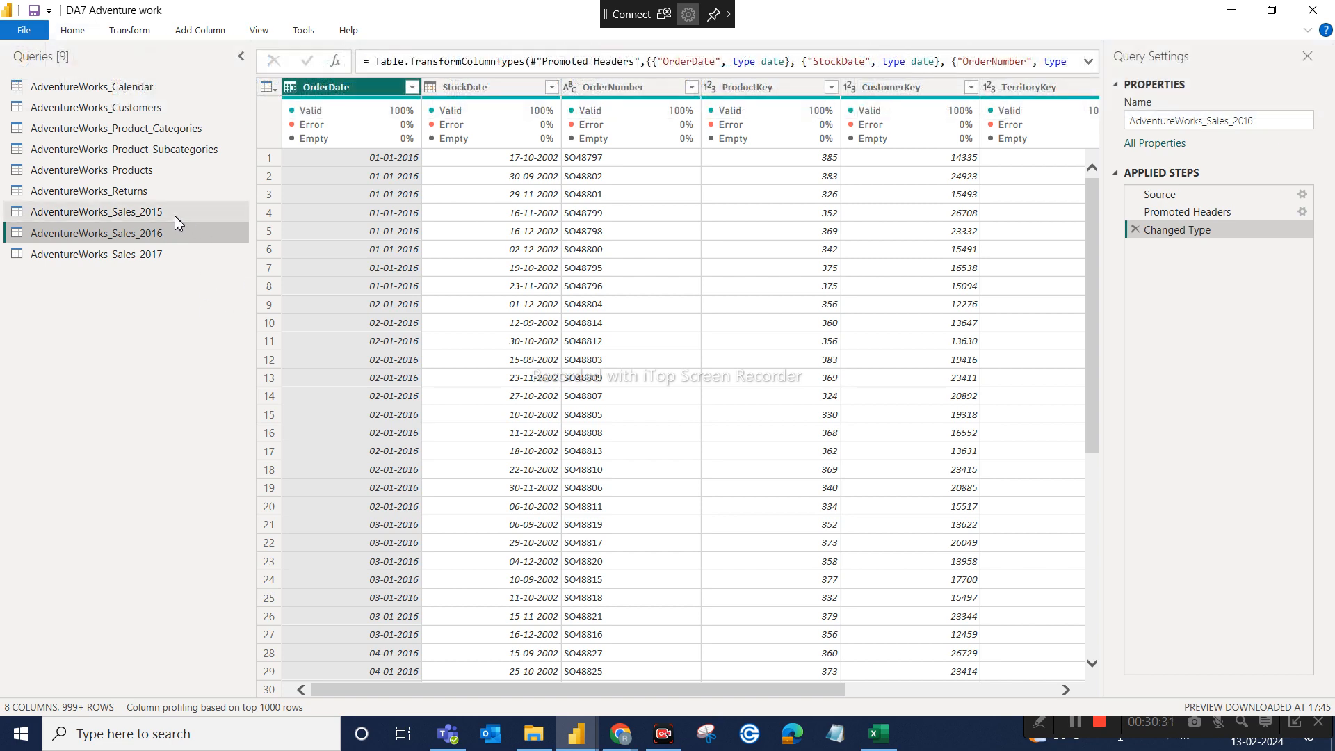
Step: Append AdventureWorks_Sales_2015, AdventureWorks_Sales_2016 and AdventureWorks_Sales_2017 as a new query using the three or more tables option
click(161, 214)
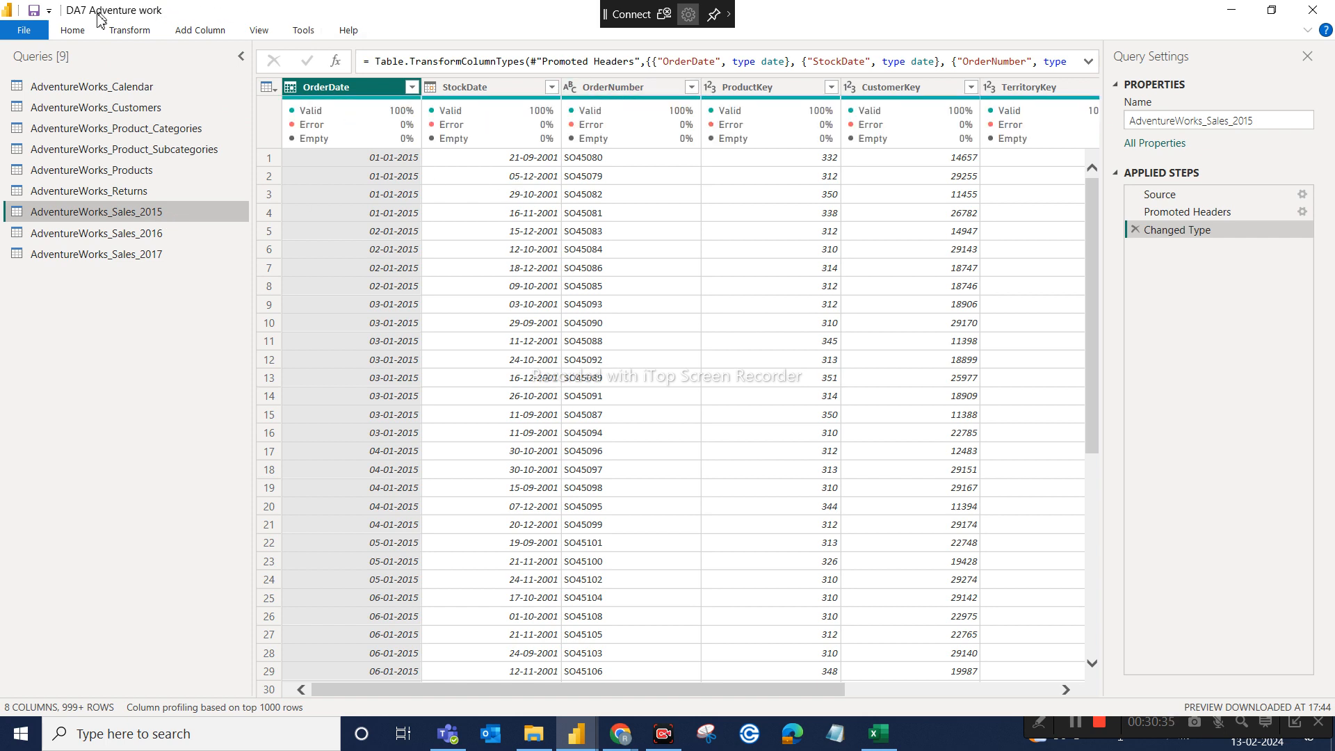
click(69, 32)
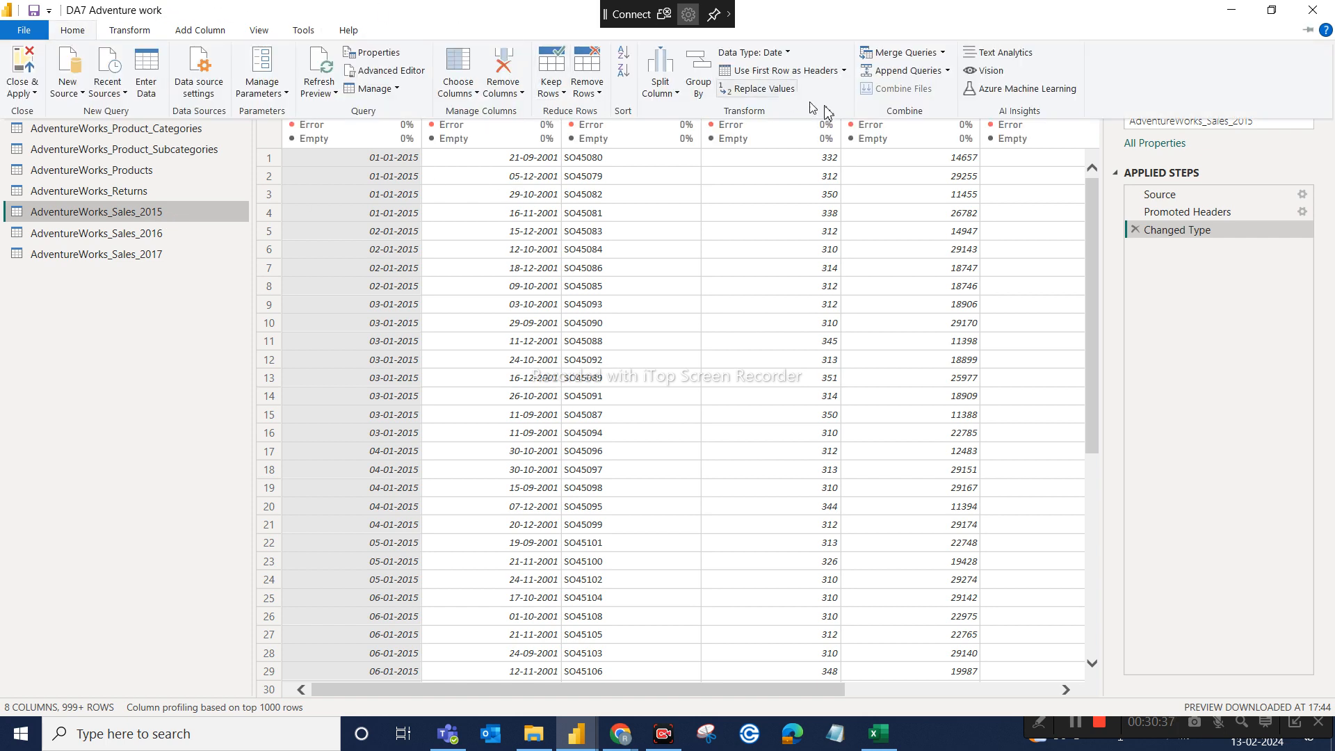
click(948, 72)
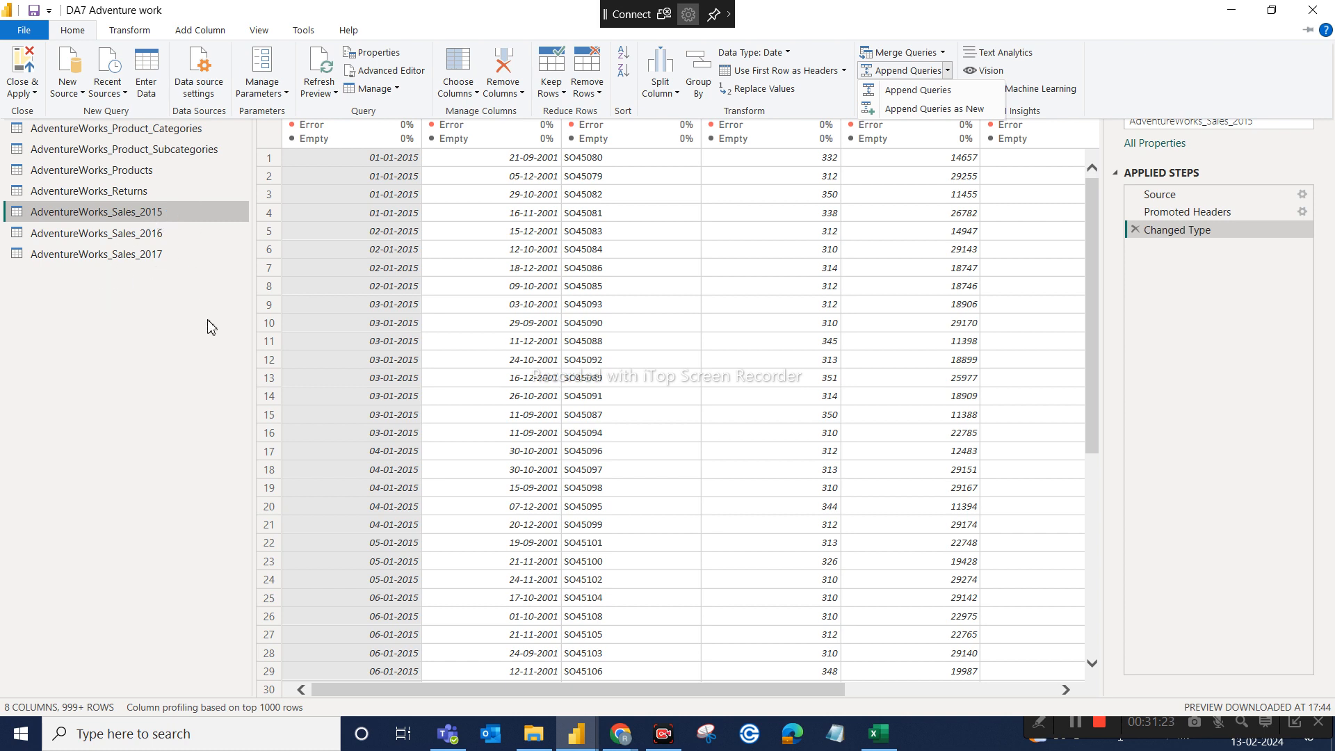
click(960, 111)
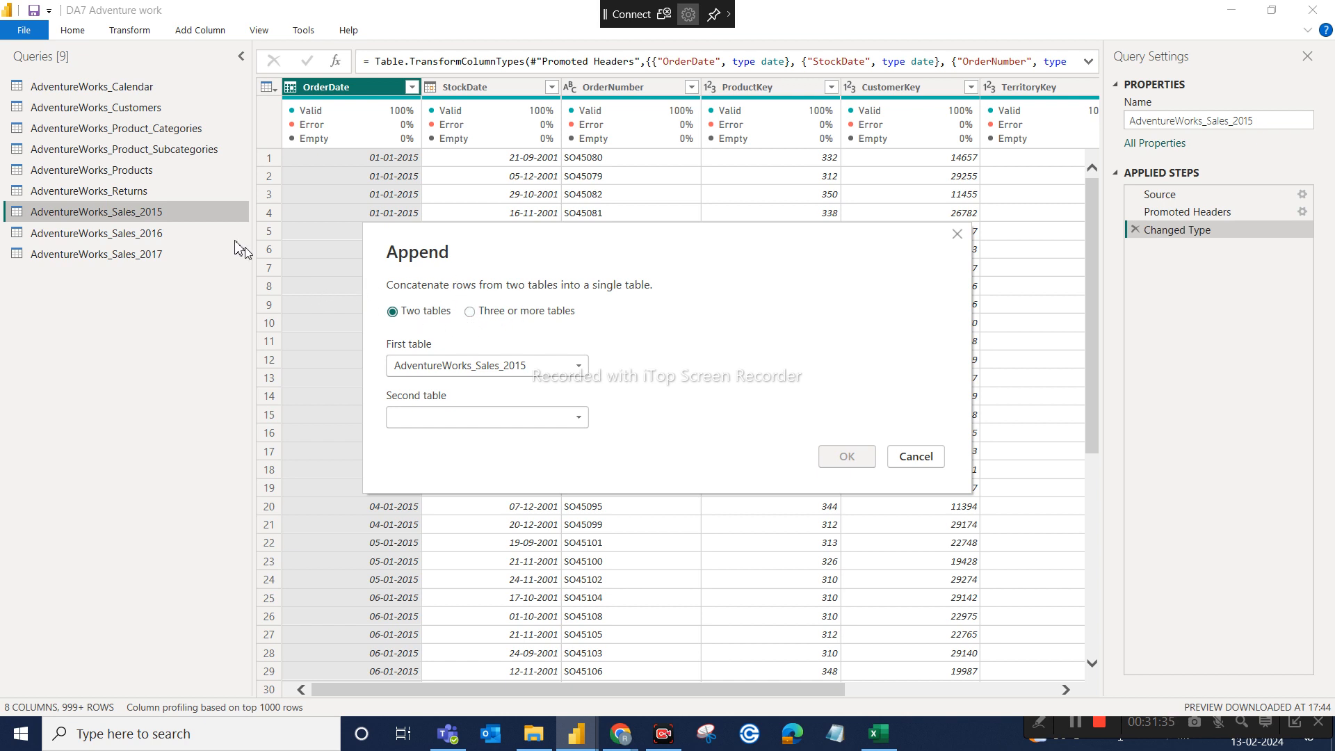
click(471, 313)
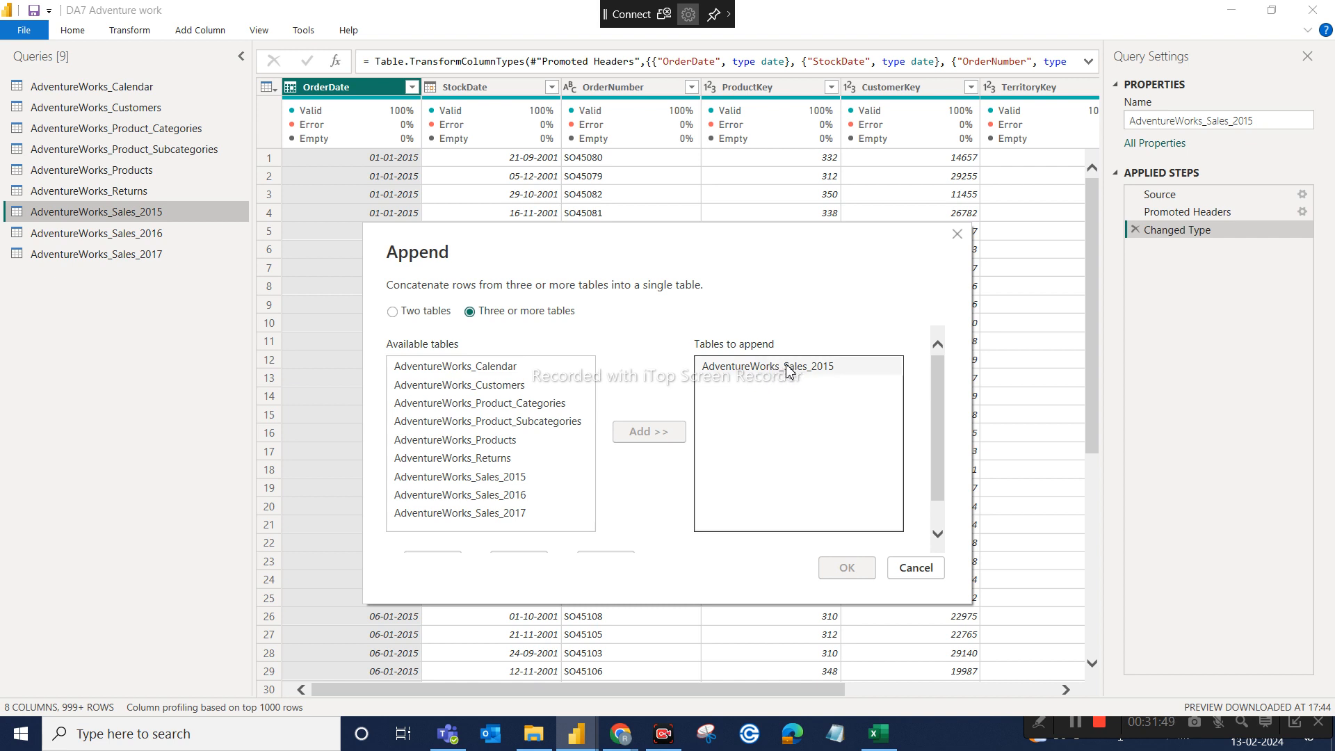
click(523, 497)
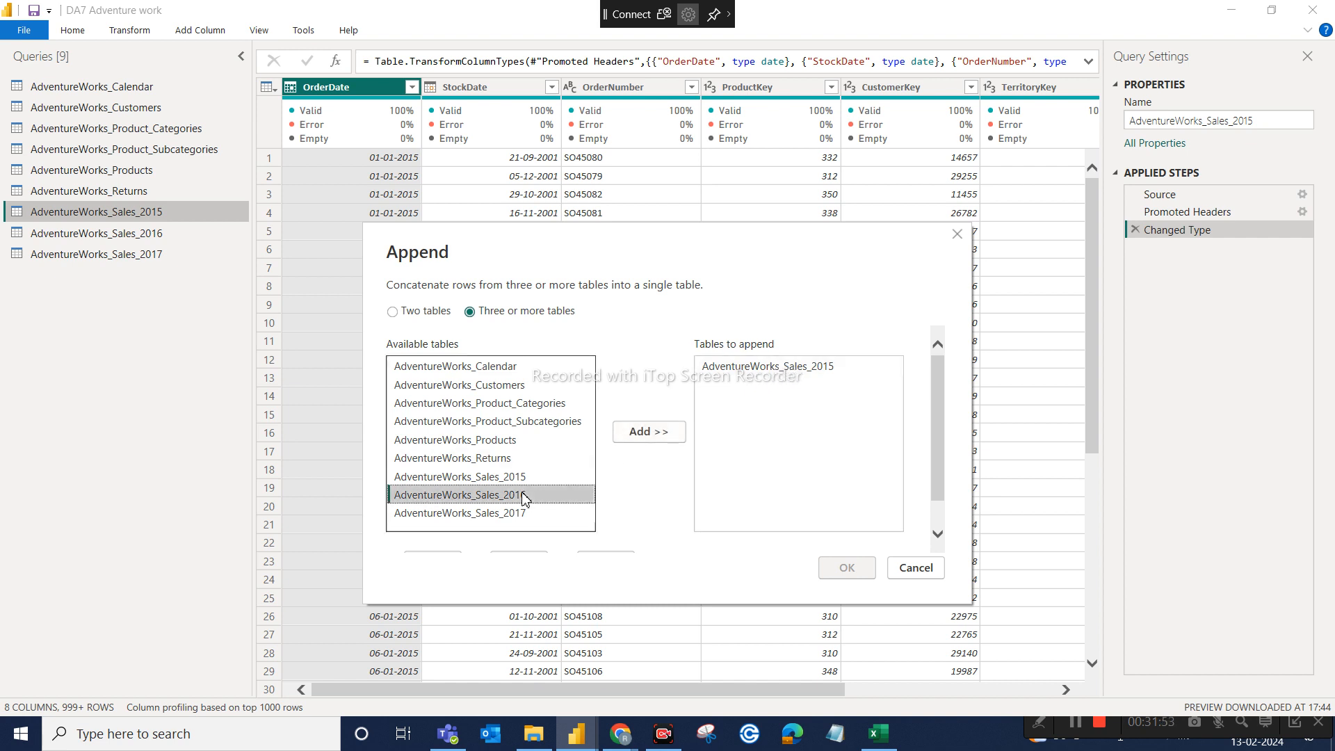
click(630, 432)
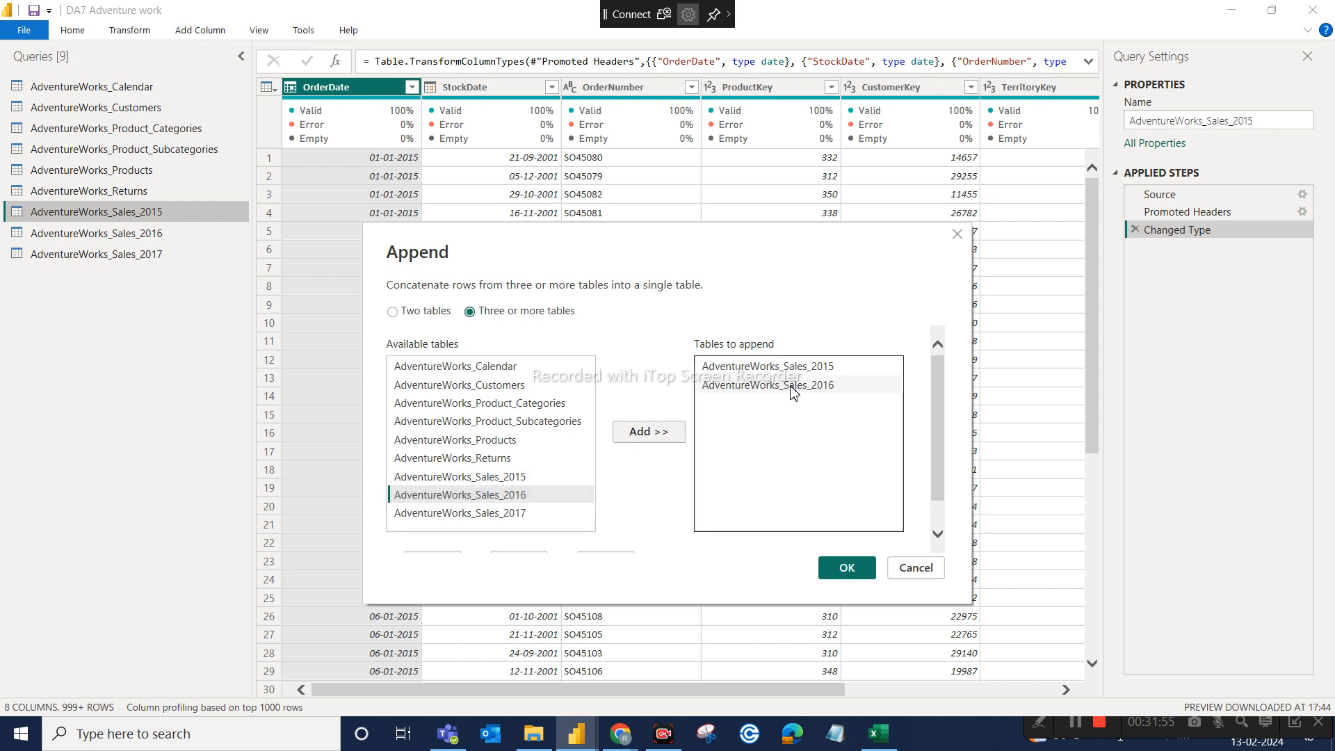
click(489, 515)
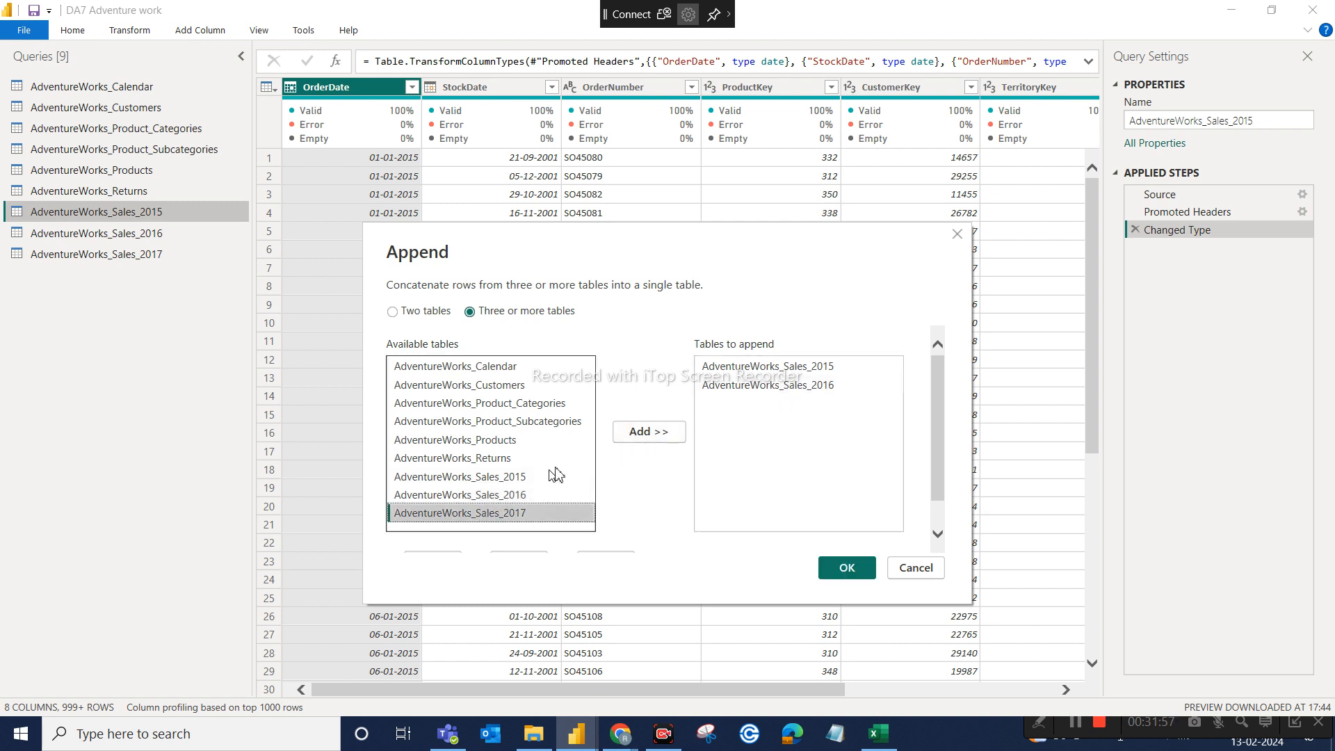
click(628, 436)
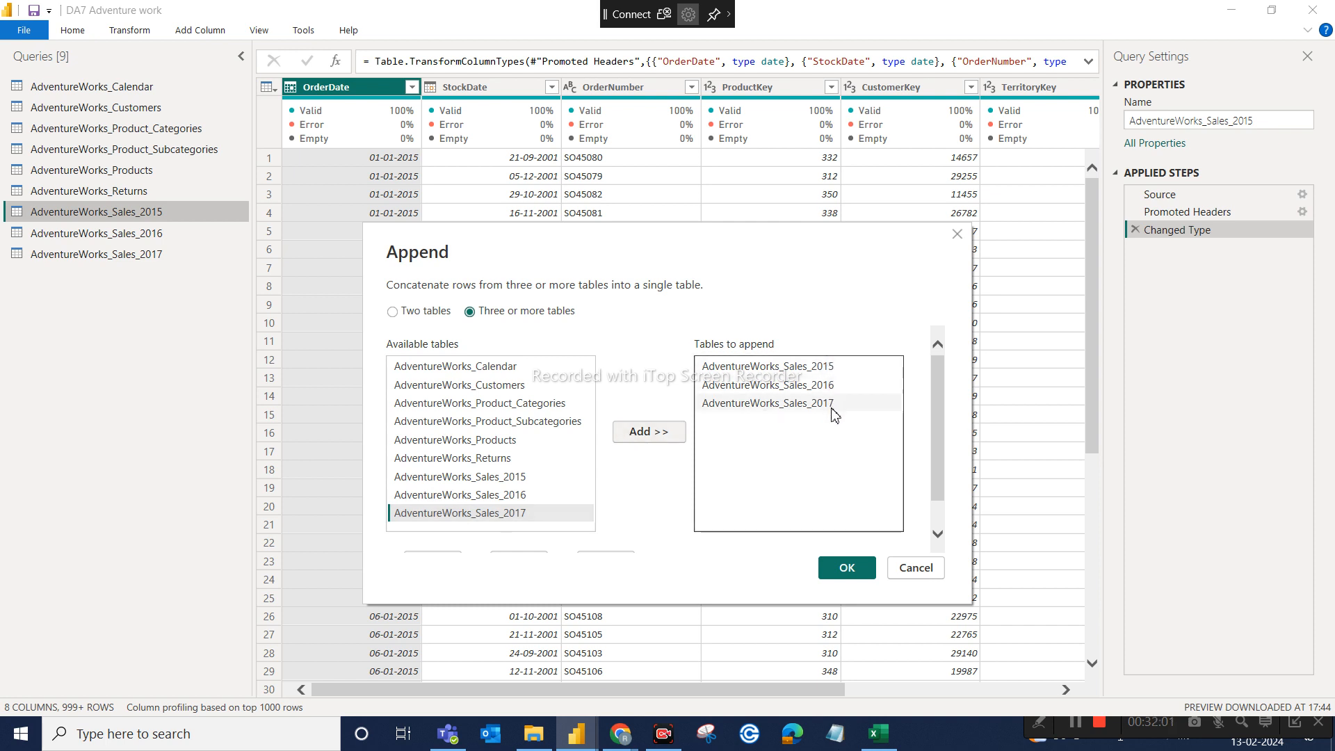
click(848, 568)
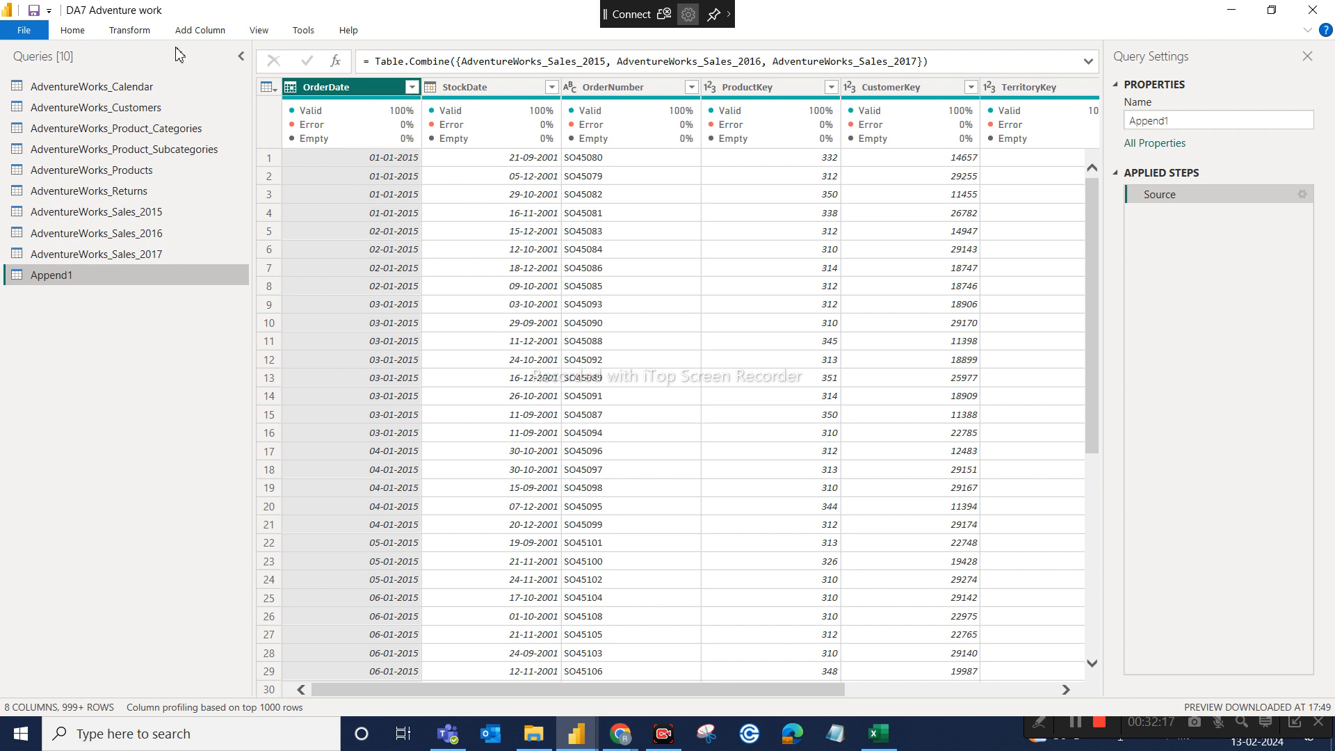
Step: Add a Year column to the appended query, extracted from the OrderDate column
click(205, 32)
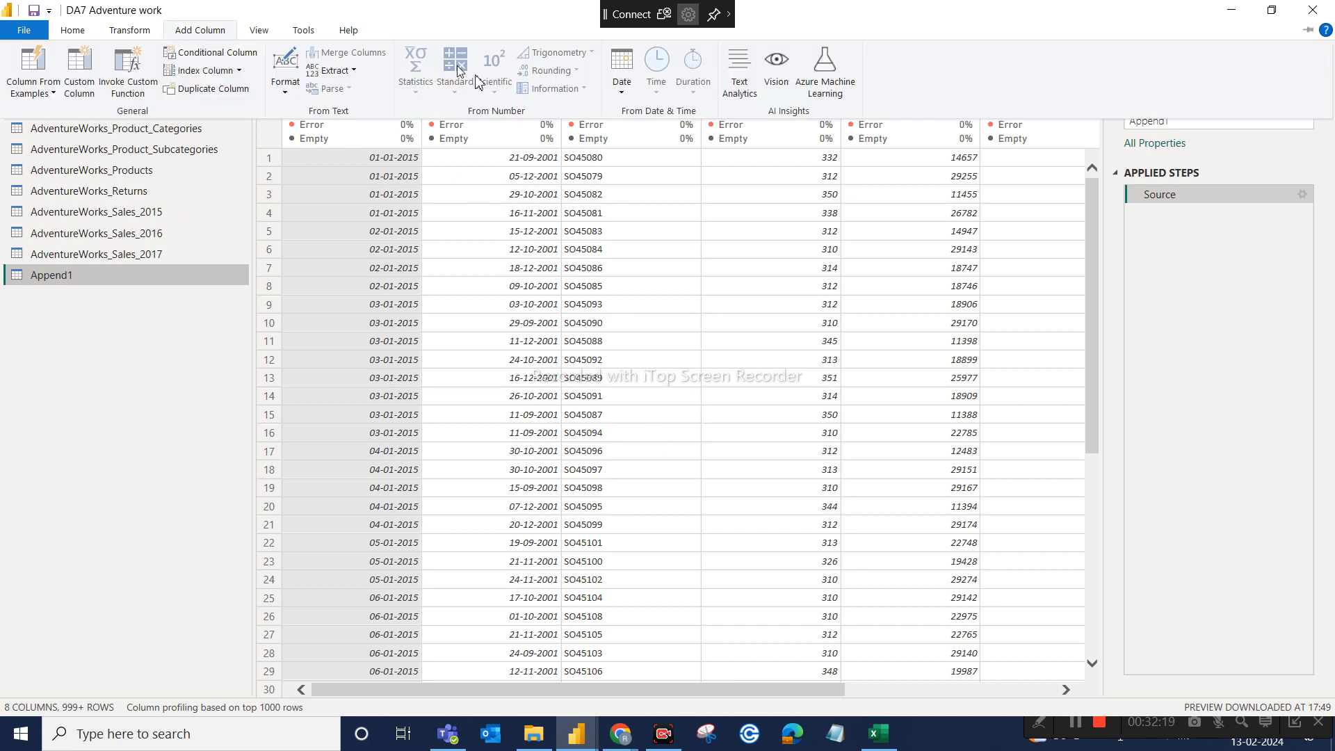
click(622, 97)
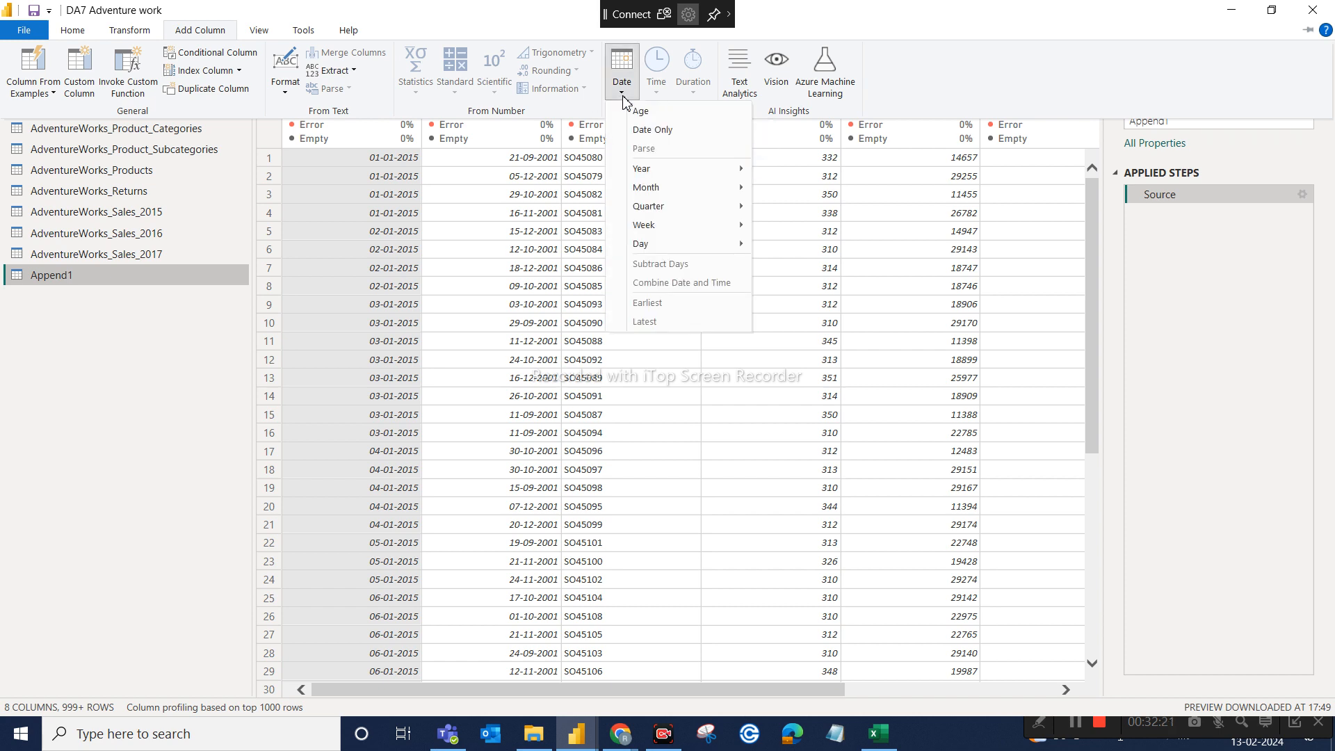
mouse_move(712, 170)
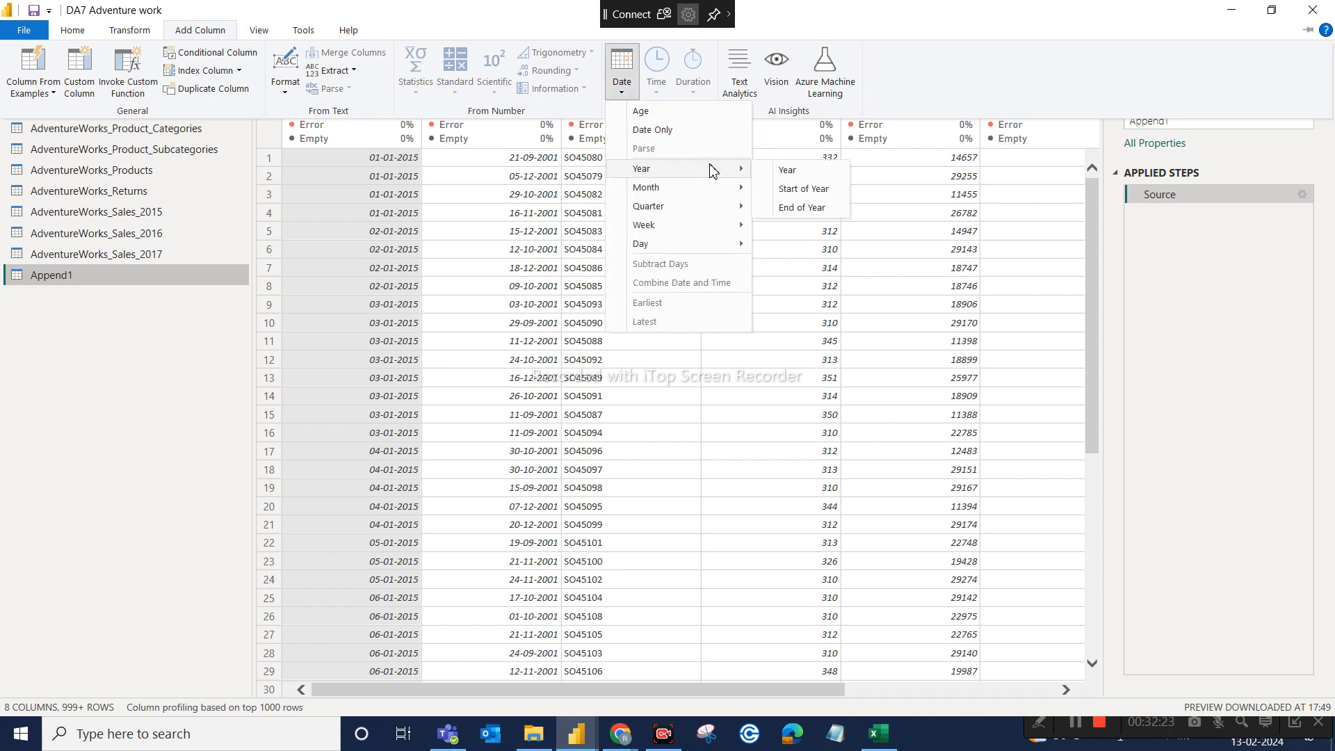
click(797, 169)
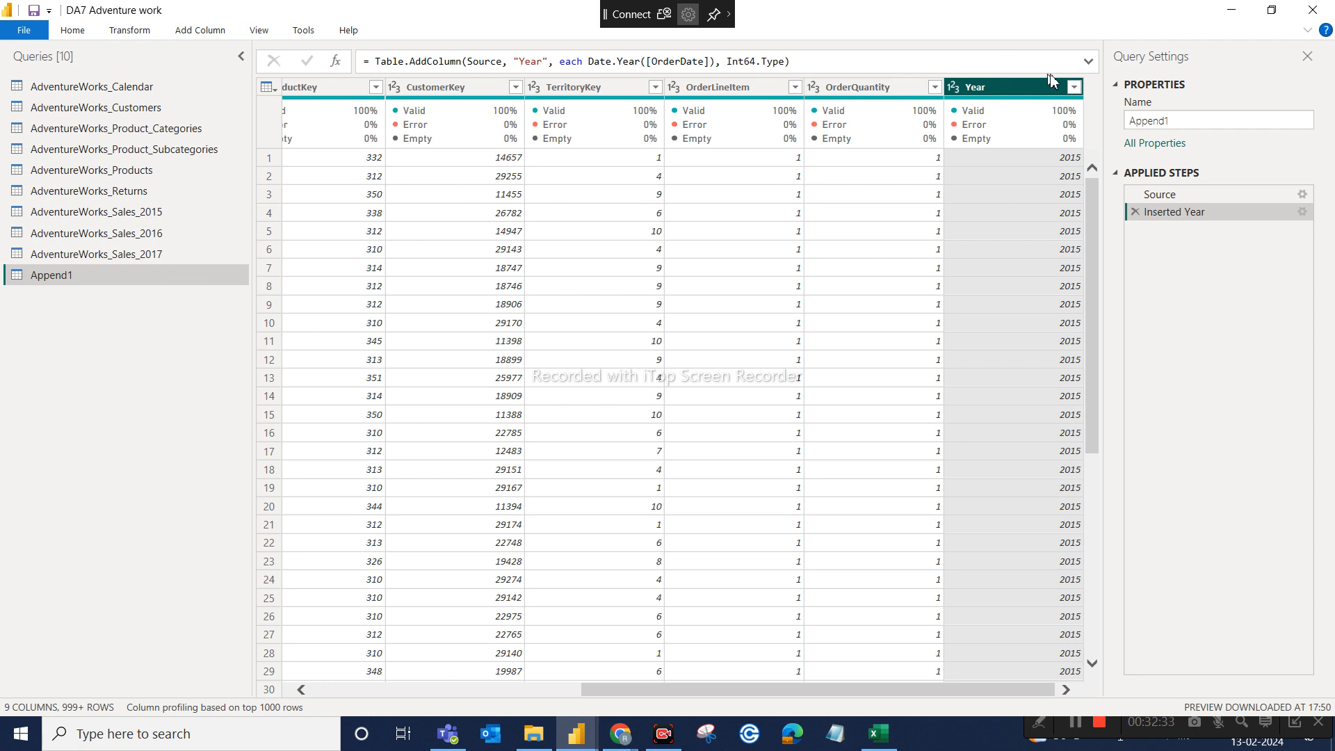
Step: Load the complete list of filter values for the Year column to check its years, without applying a filter
click(1073, 87)
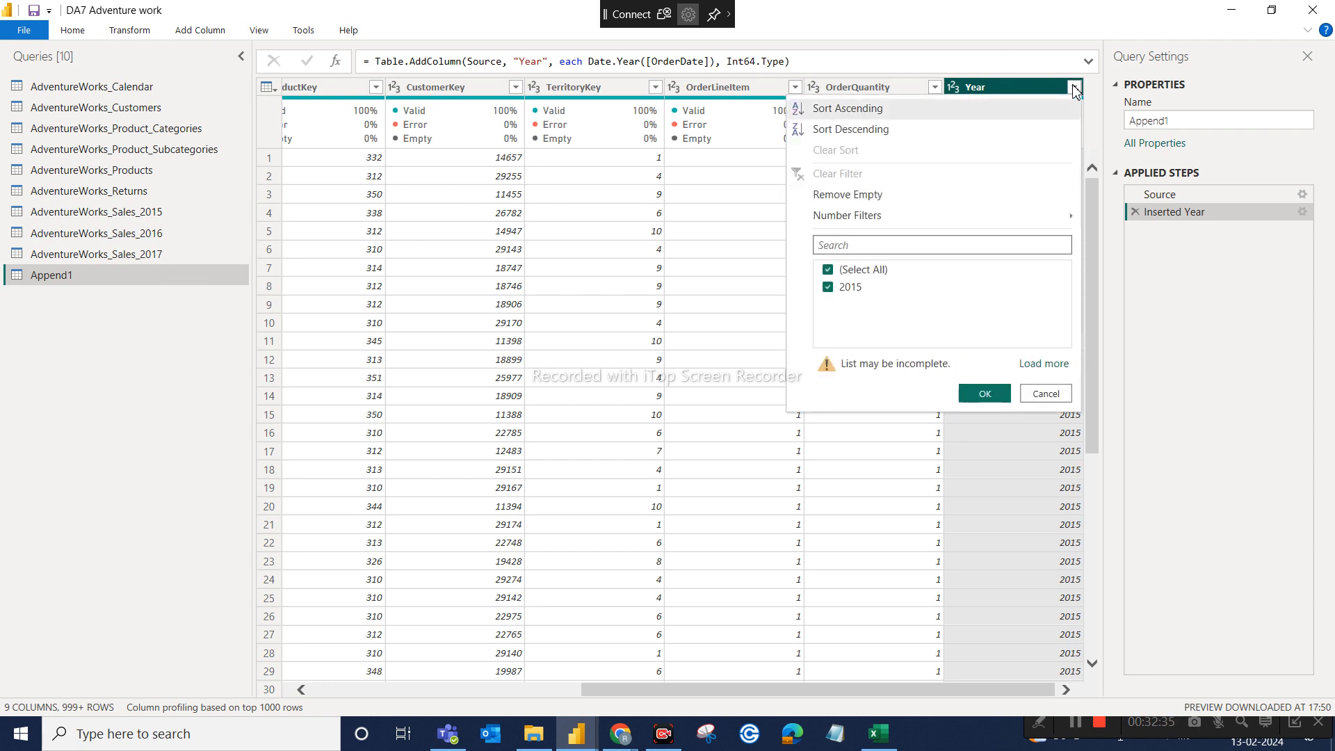
click(1035, 364)
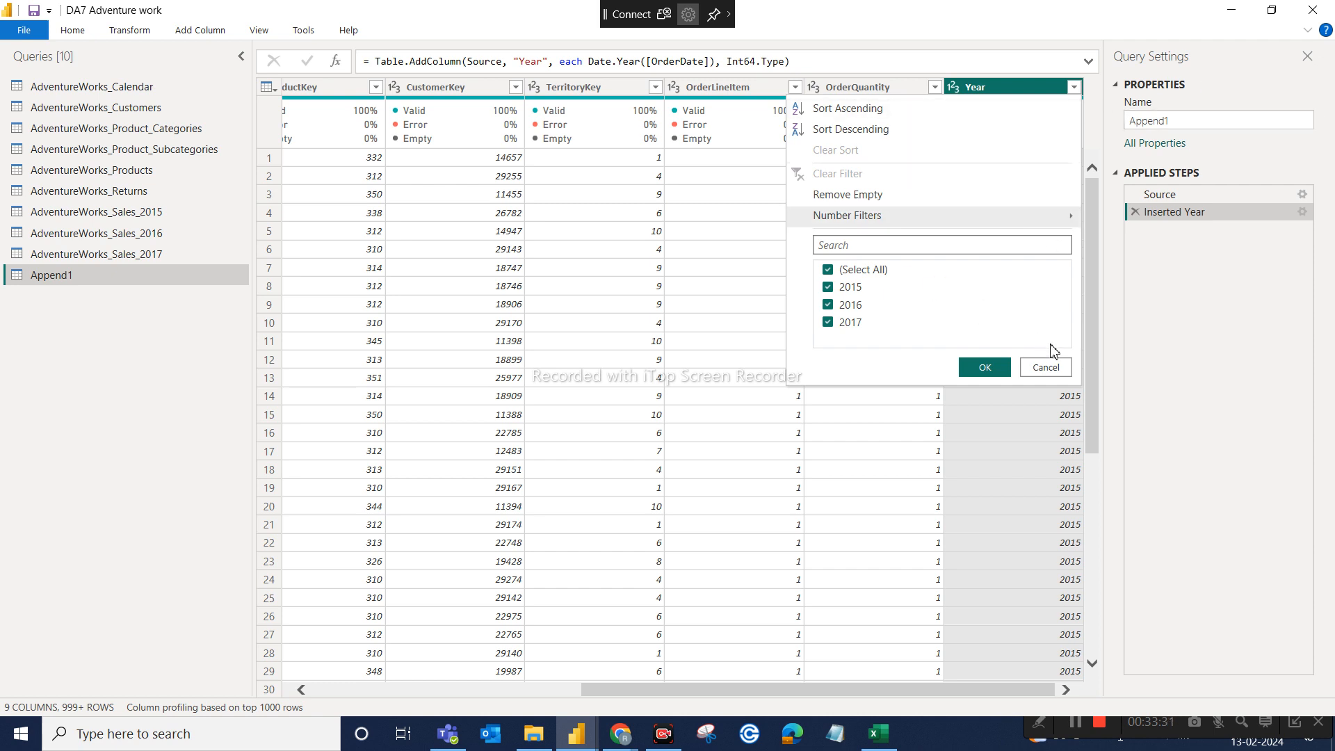
click(1048, 365)
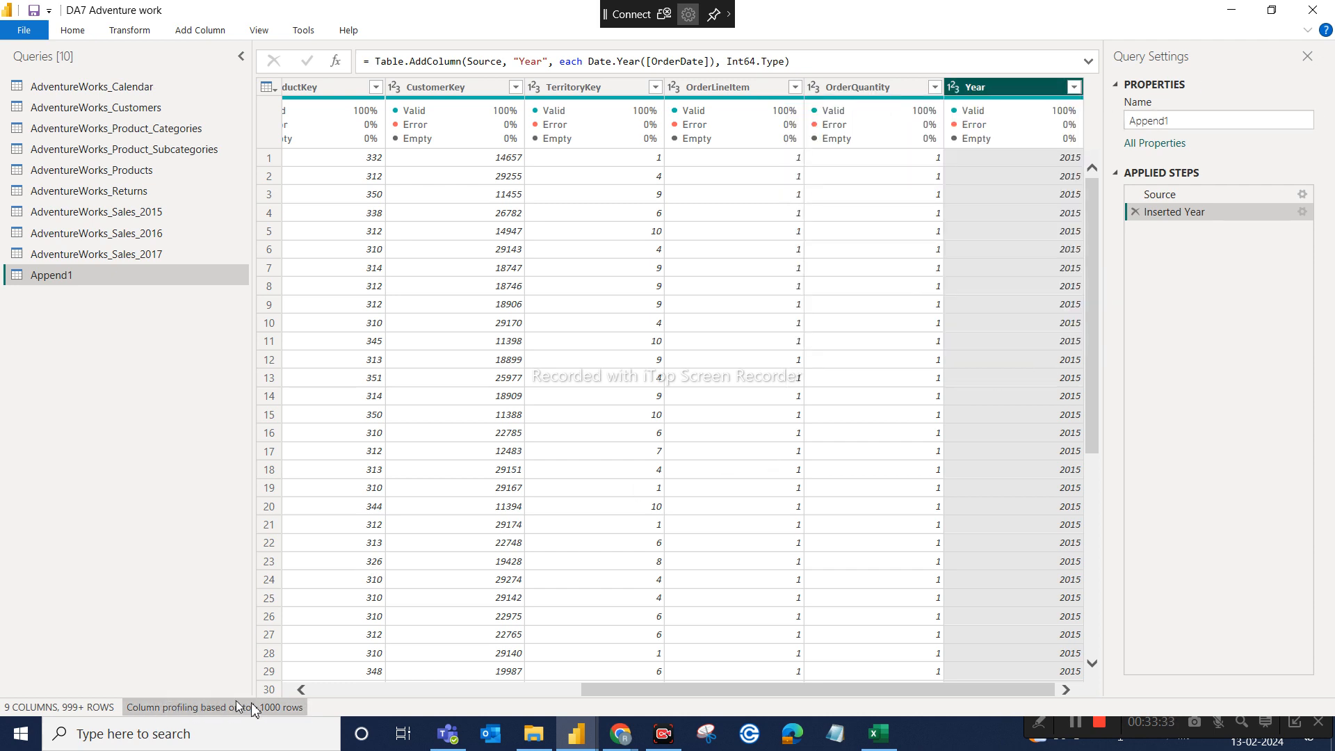
Step: Check the data type choices for the OrderDate column without changing its type
click(325, 689)
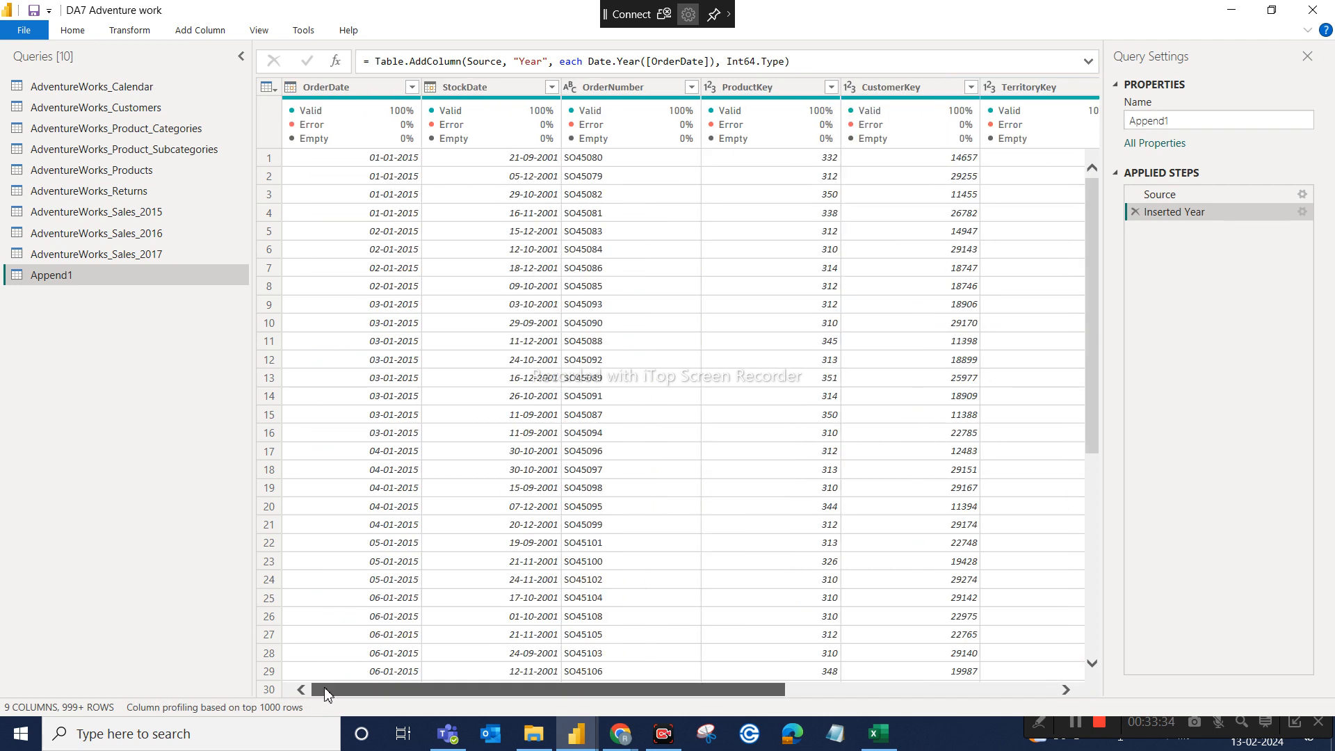
click(332, 88)
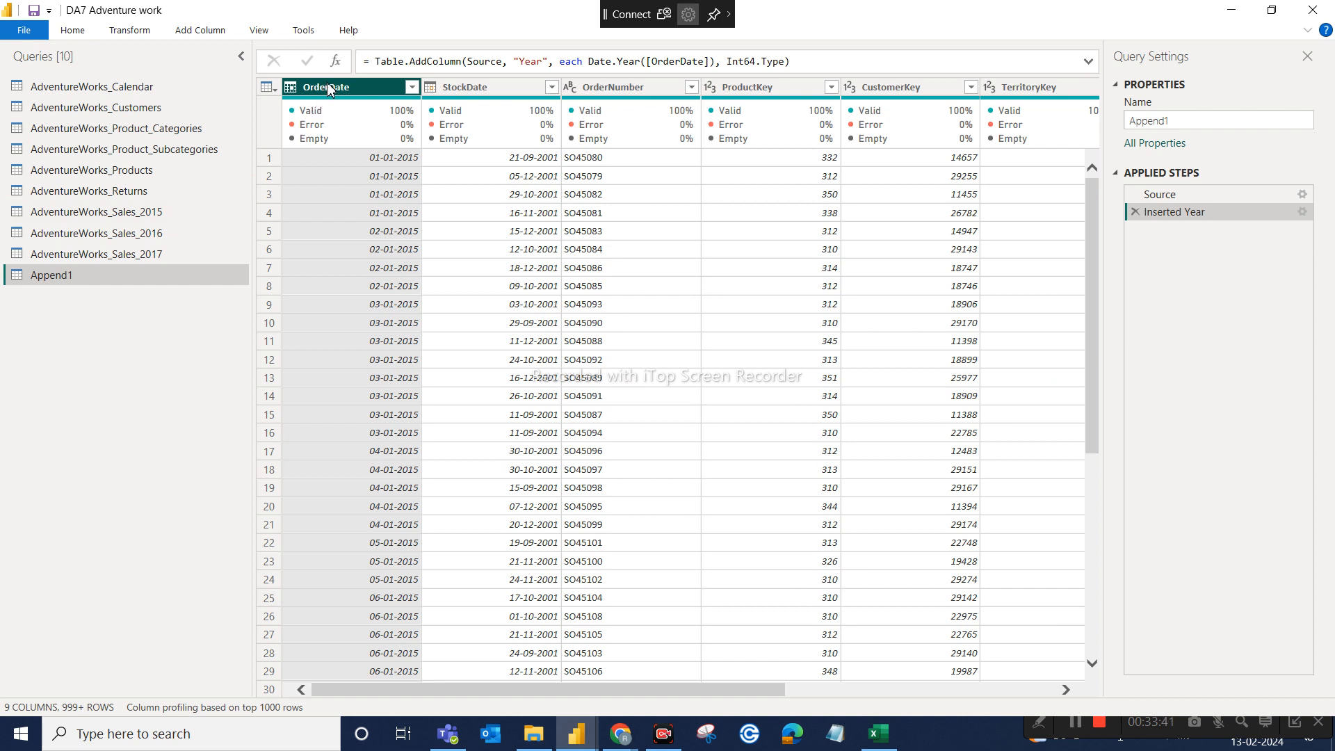
click(290, 89)
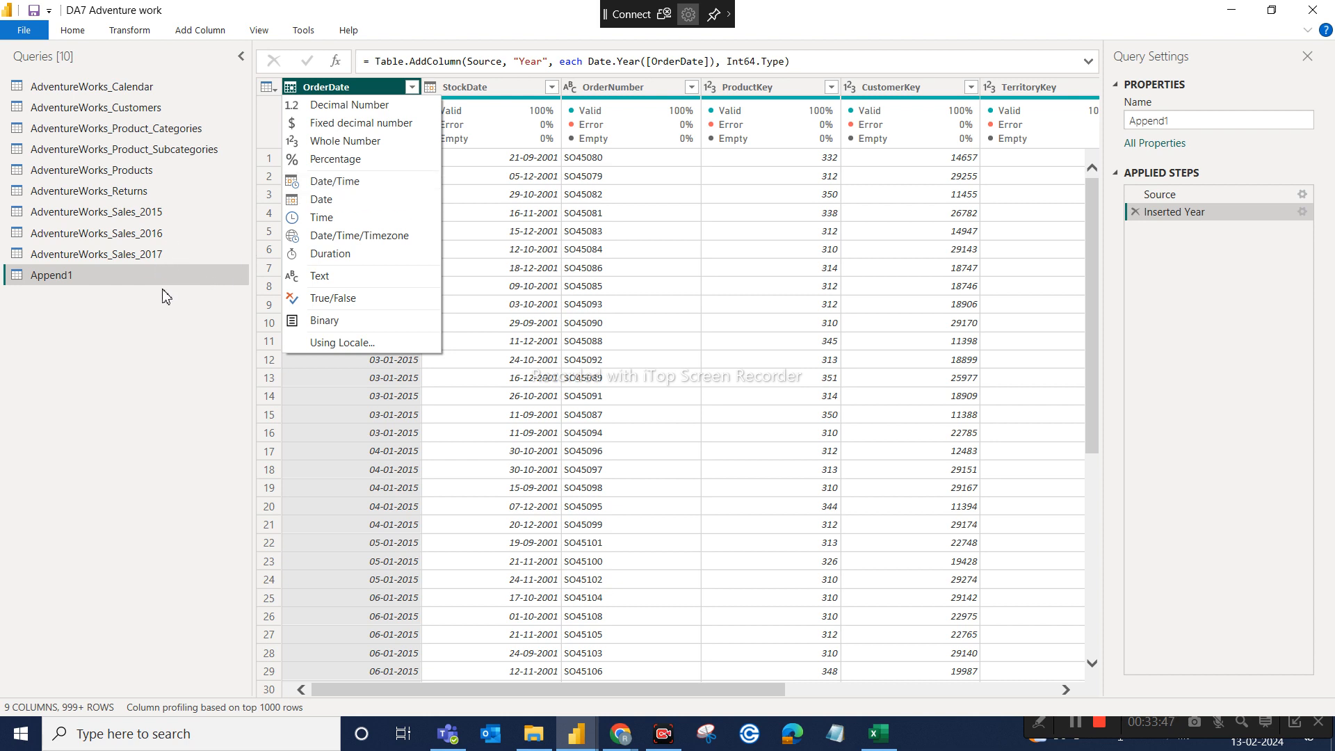
click(178, 344)
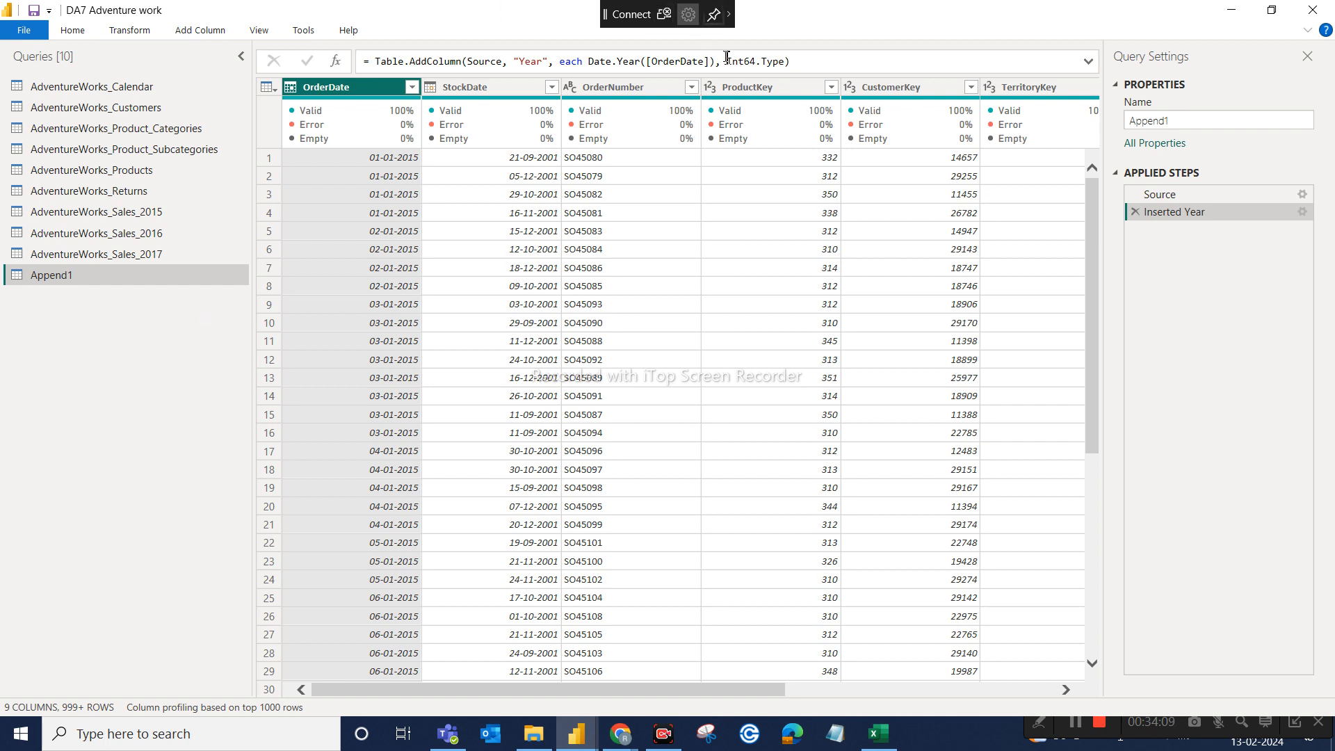
Step: Rename the Append1 query as Salesfact by Append
double_click(64, 276)
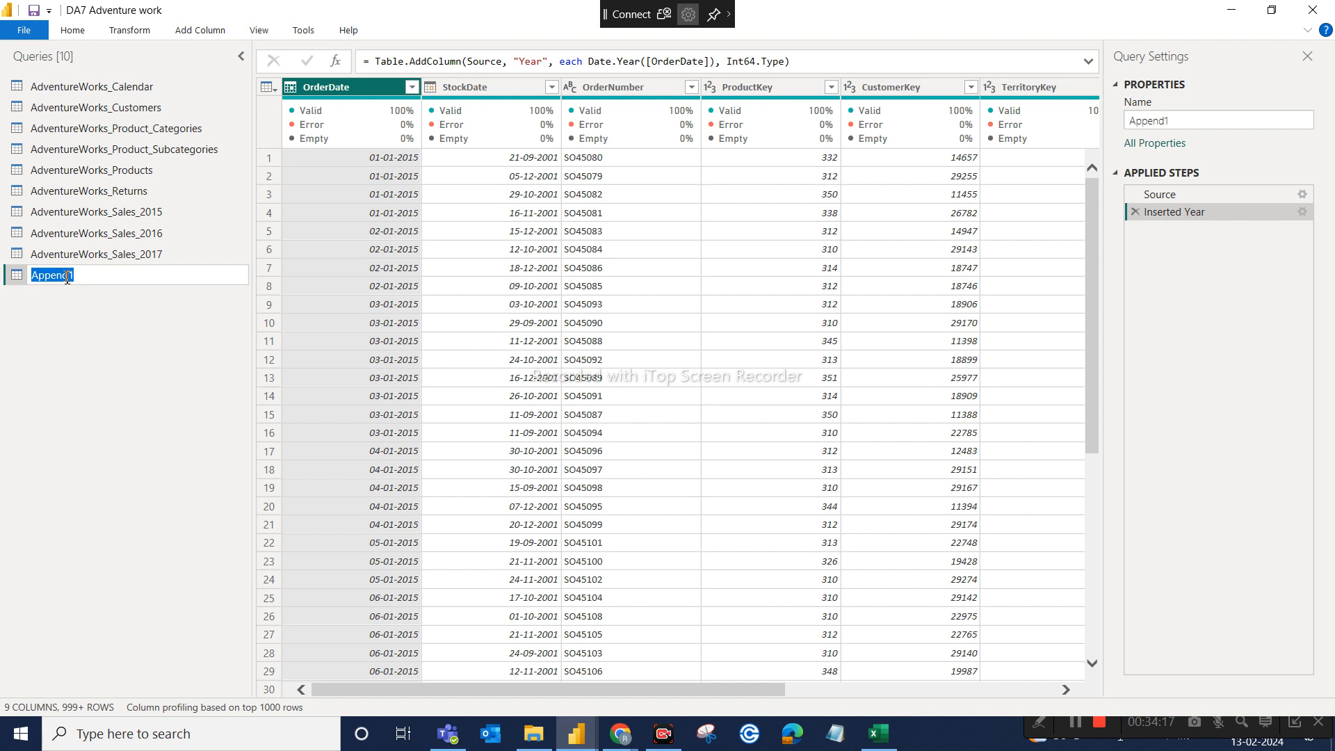
key(BackSpace)
text(Salesfact by Append)
click(118, 322)
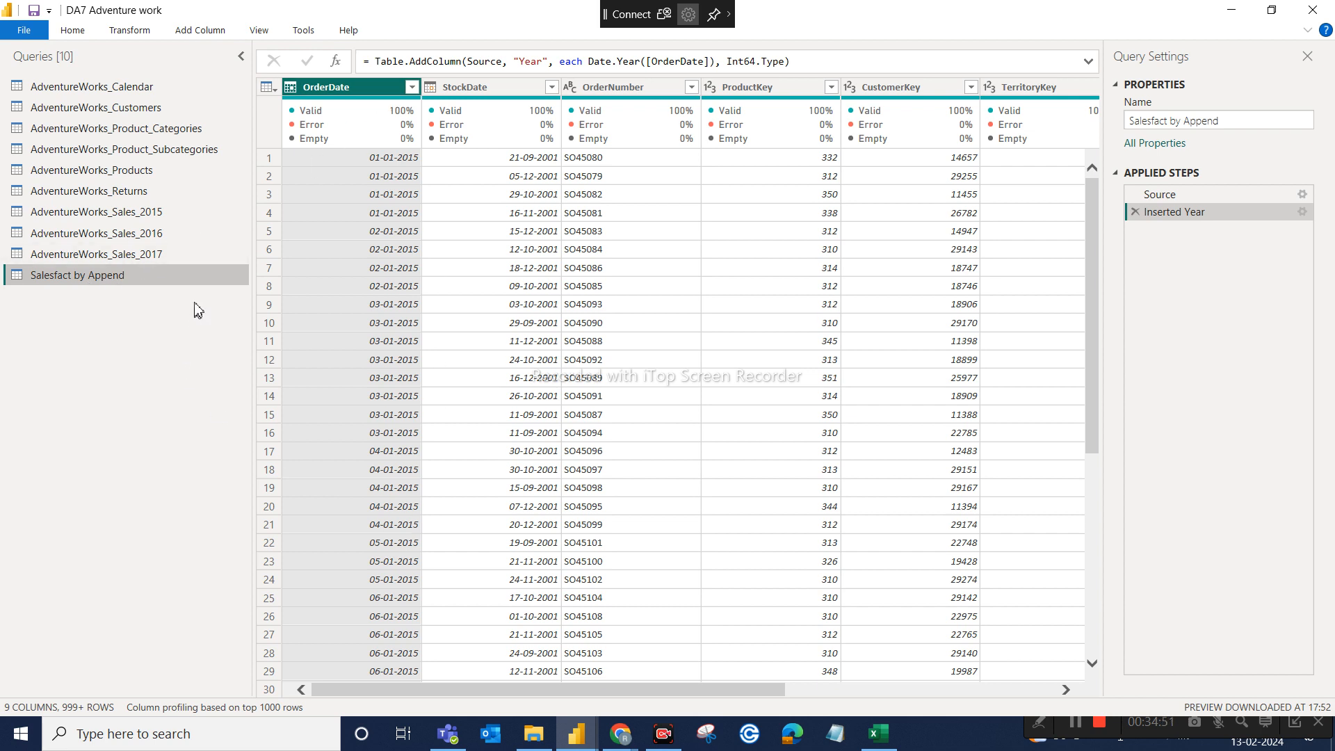
Step: Disable loading for the AdventureWorks_Sales_2015 query and enable it again
right_click(158, 217)
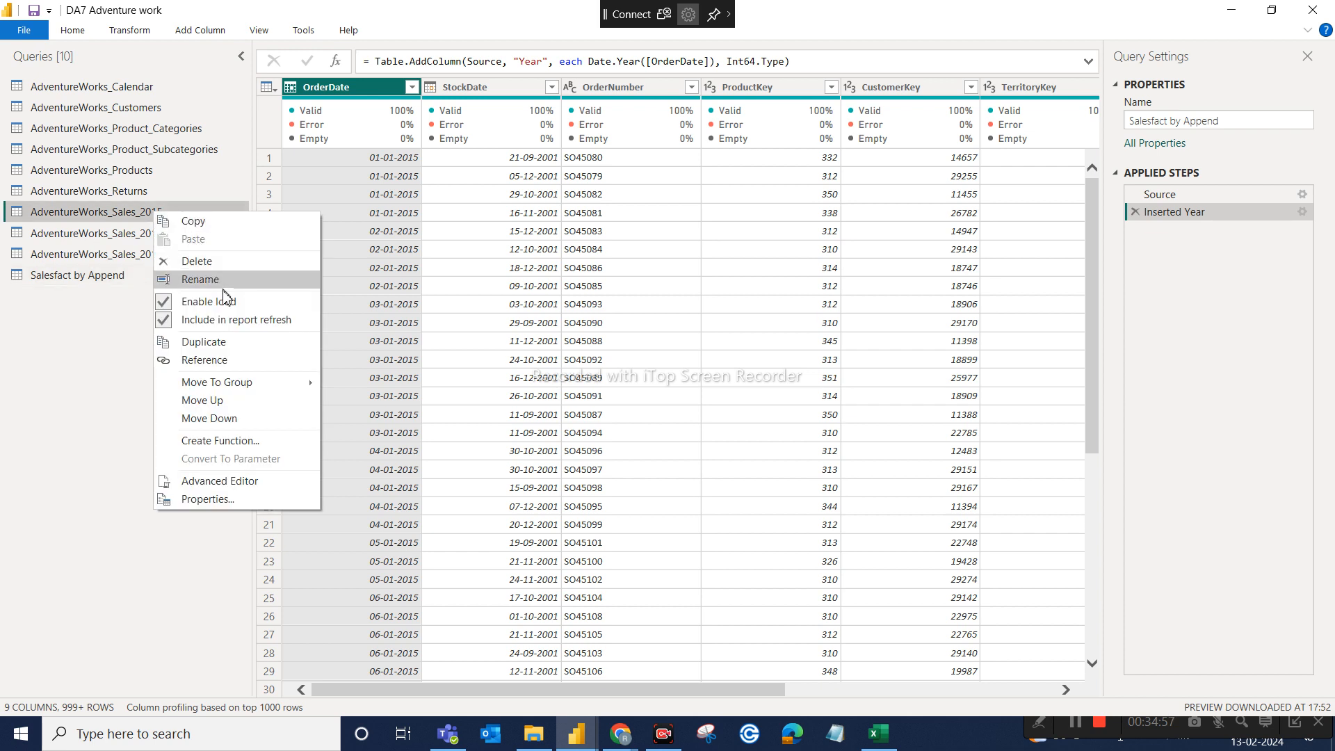
click(192, 310)
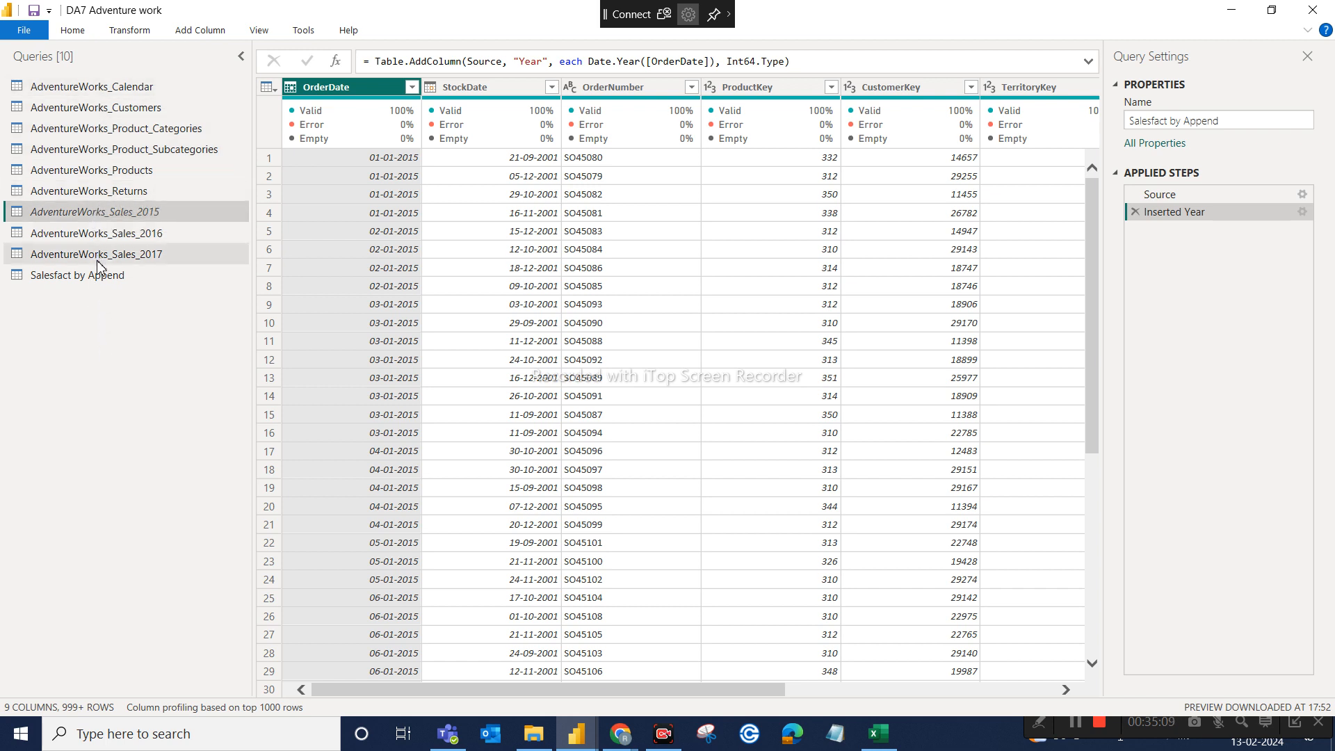
right_click(157, 214)
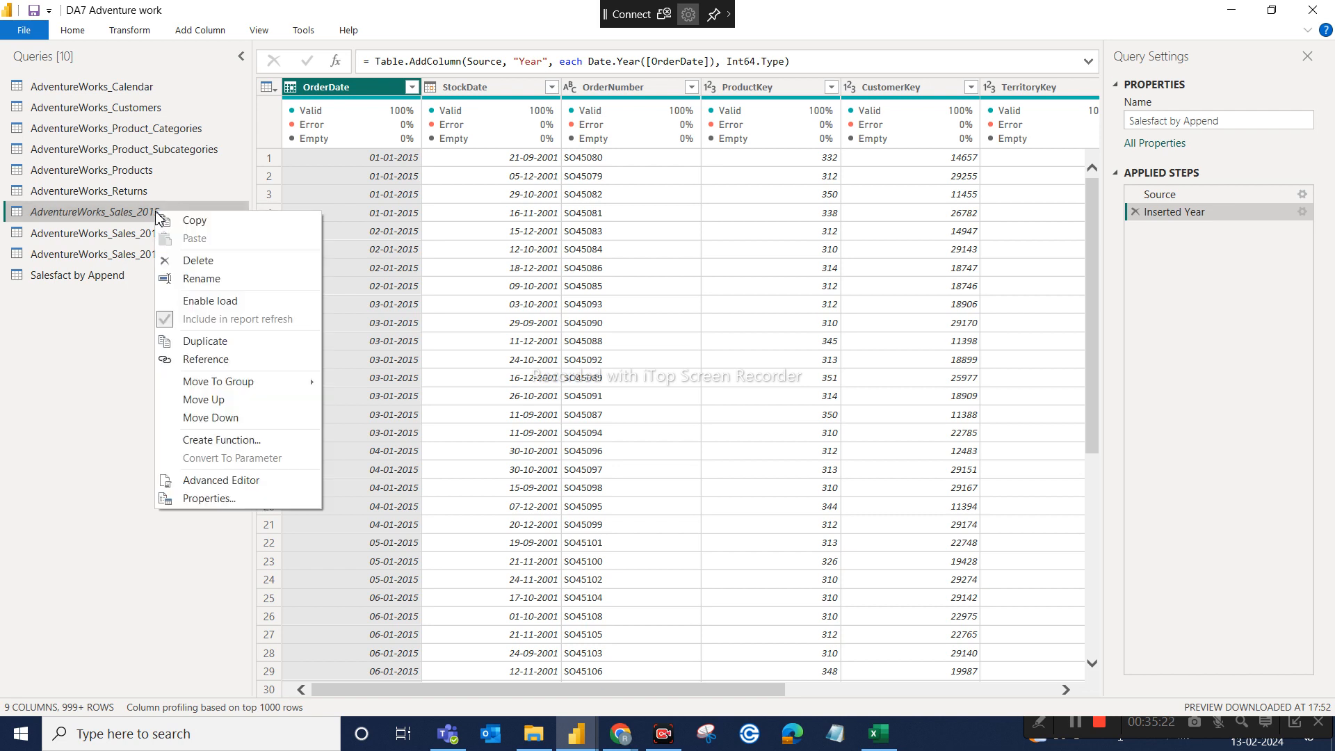
click(210, 304)
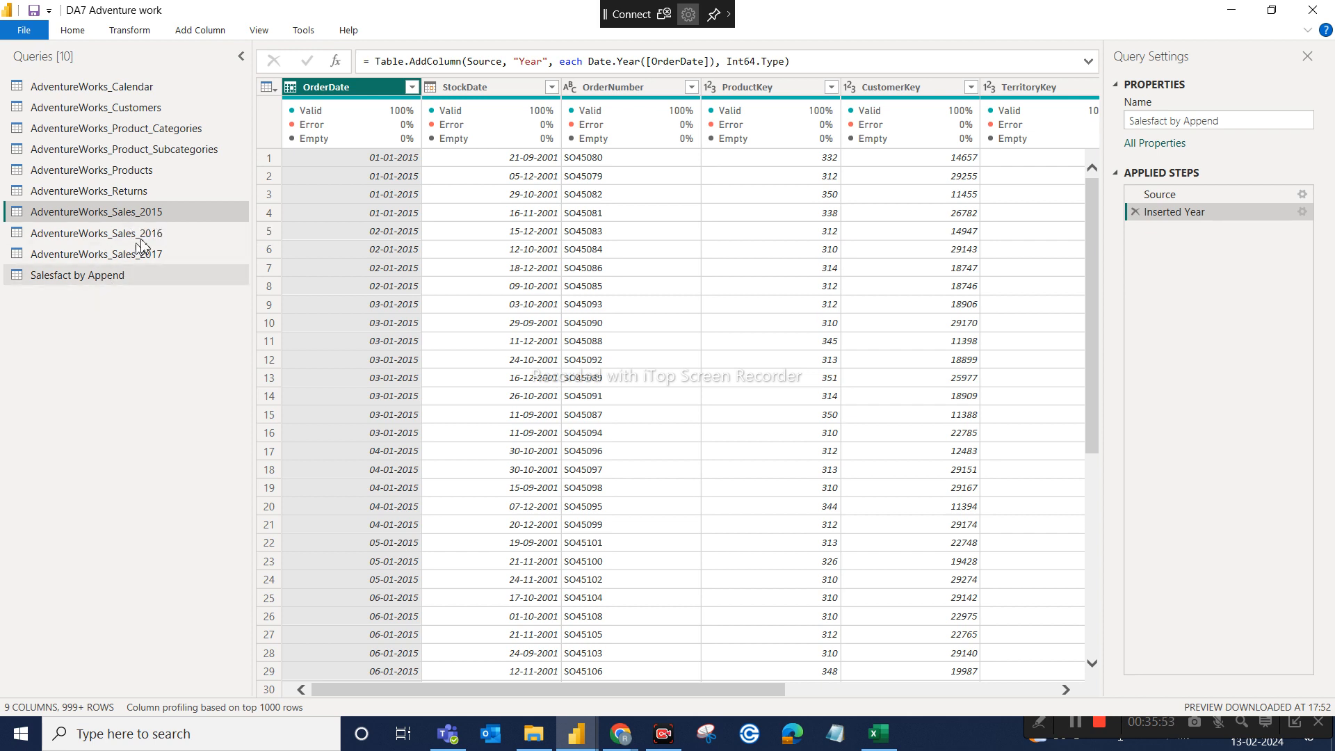
Step: Try to delete the AdventureWorks_Sales_2015 query and dismiss the resulting dialog
right_click(165, 211)
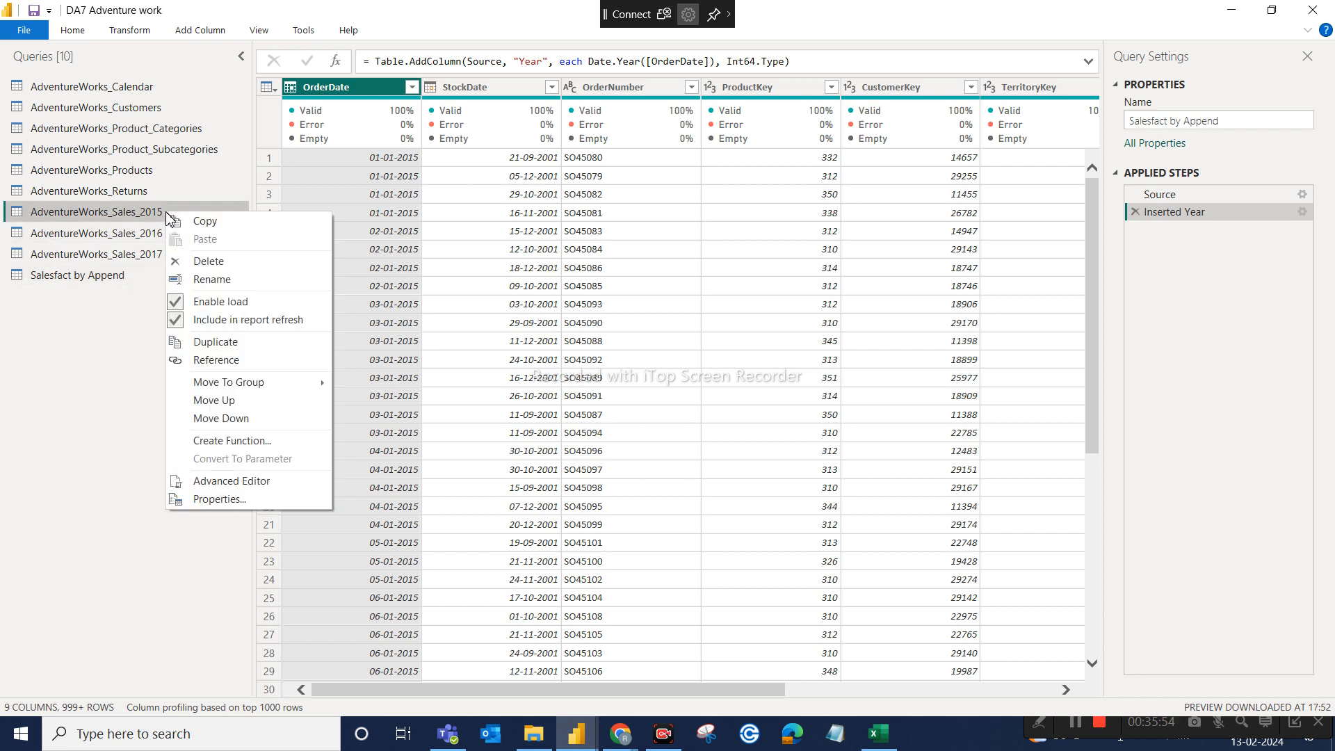
click(199, 269)
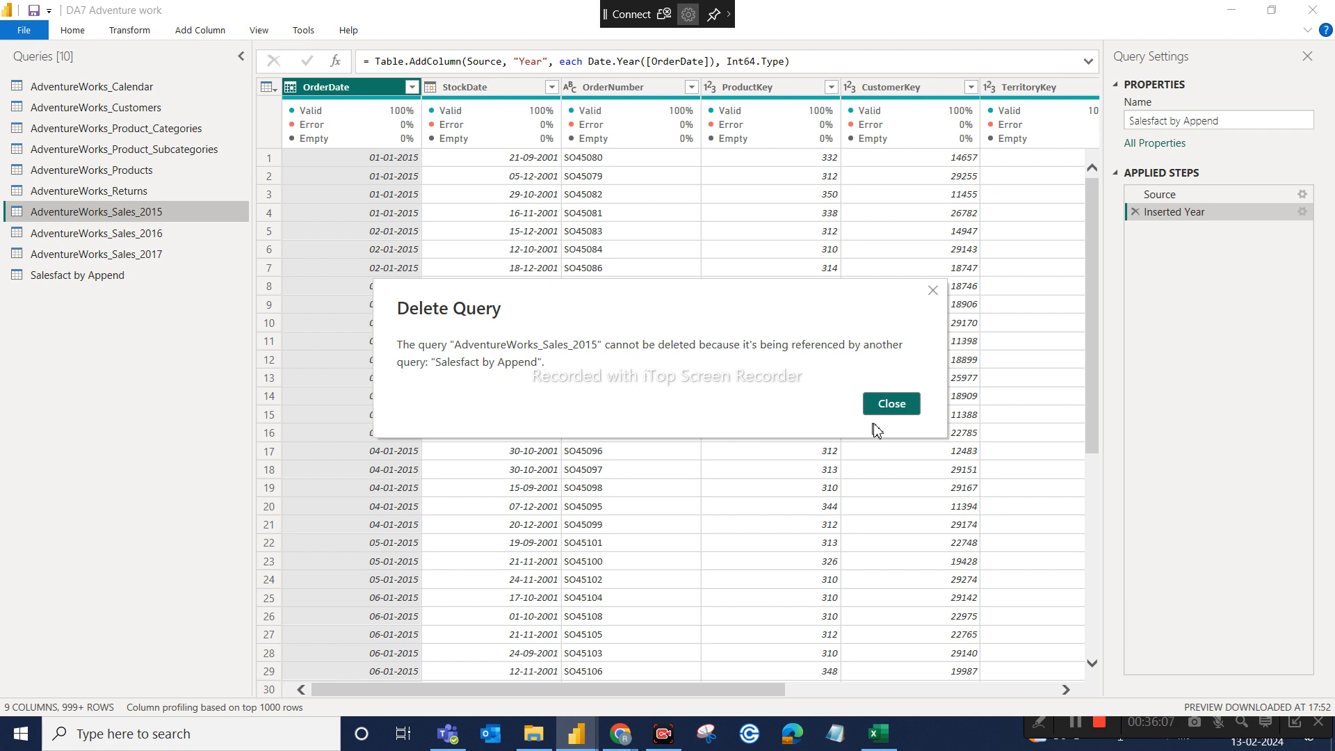
click(891, 406)
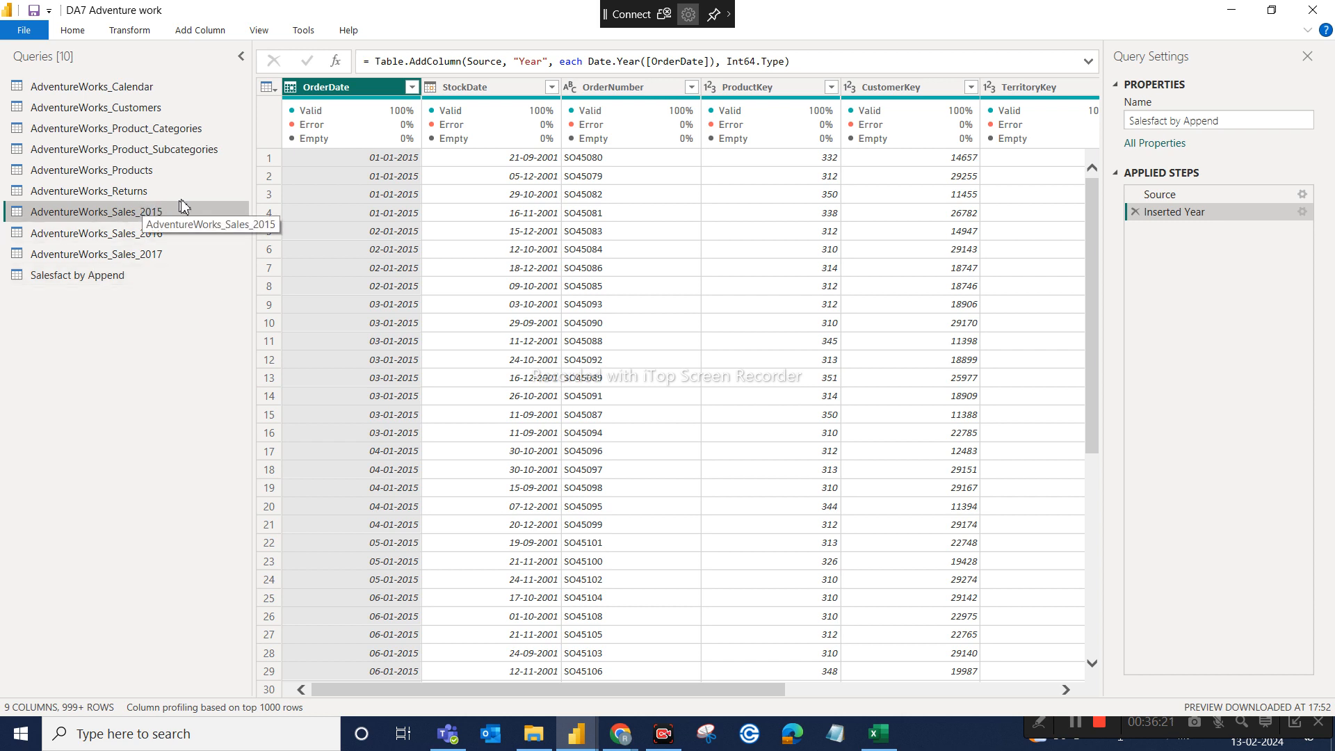
Step: Check the load options of the AdventureWorks_Sales_2015 query without changing them
click(93, 281)
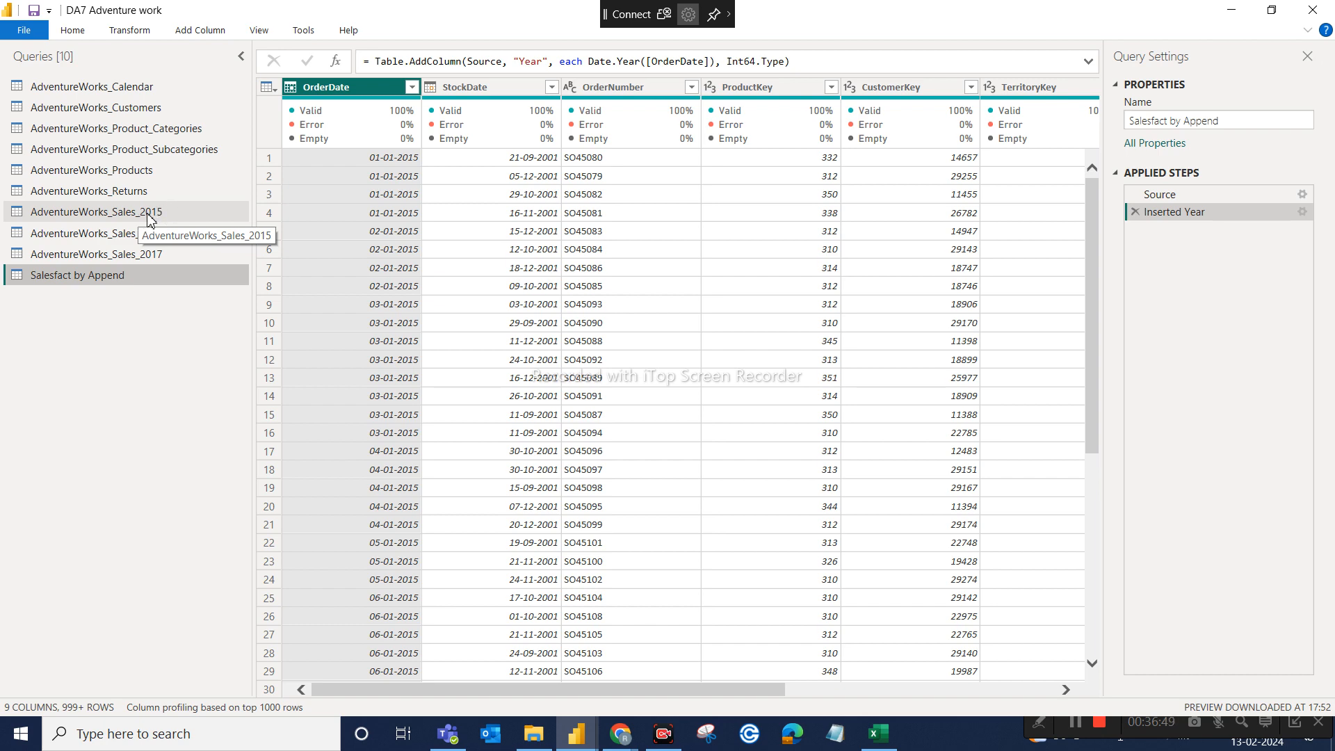
click(150, 219)
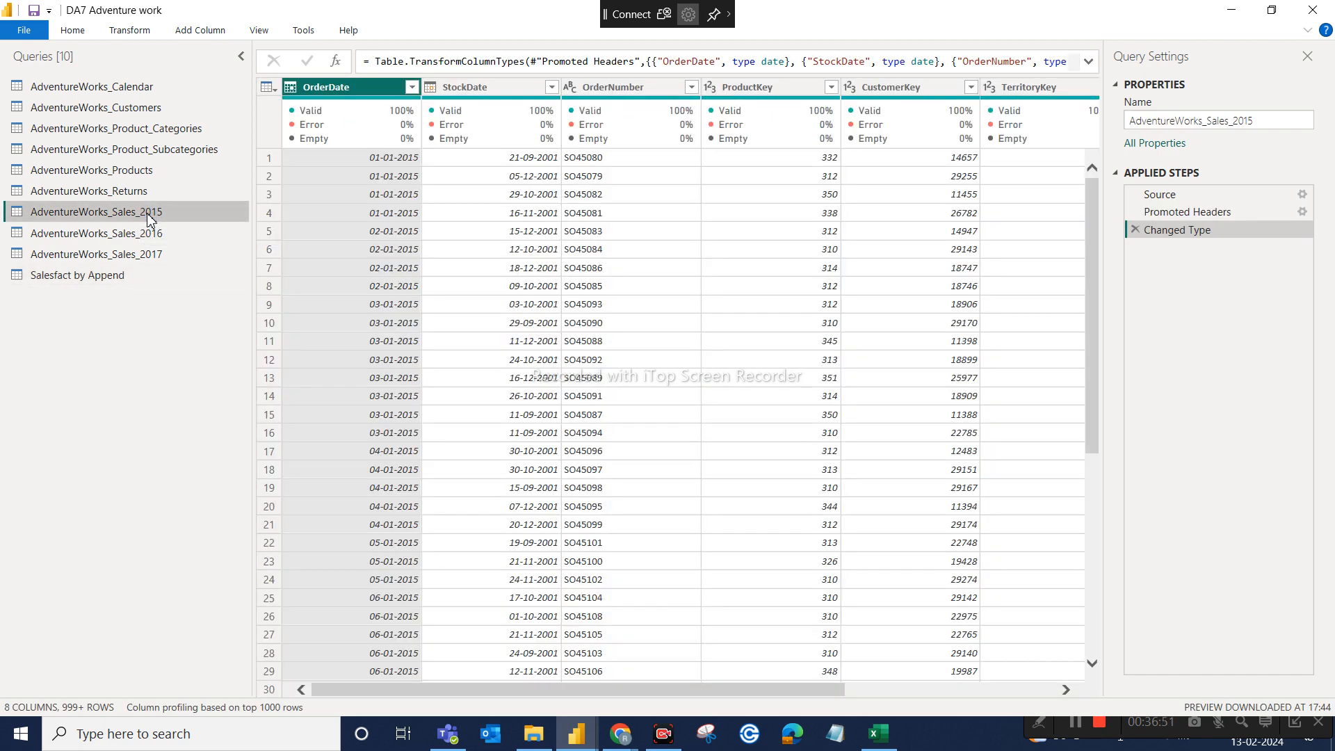
right_click(149, 215)
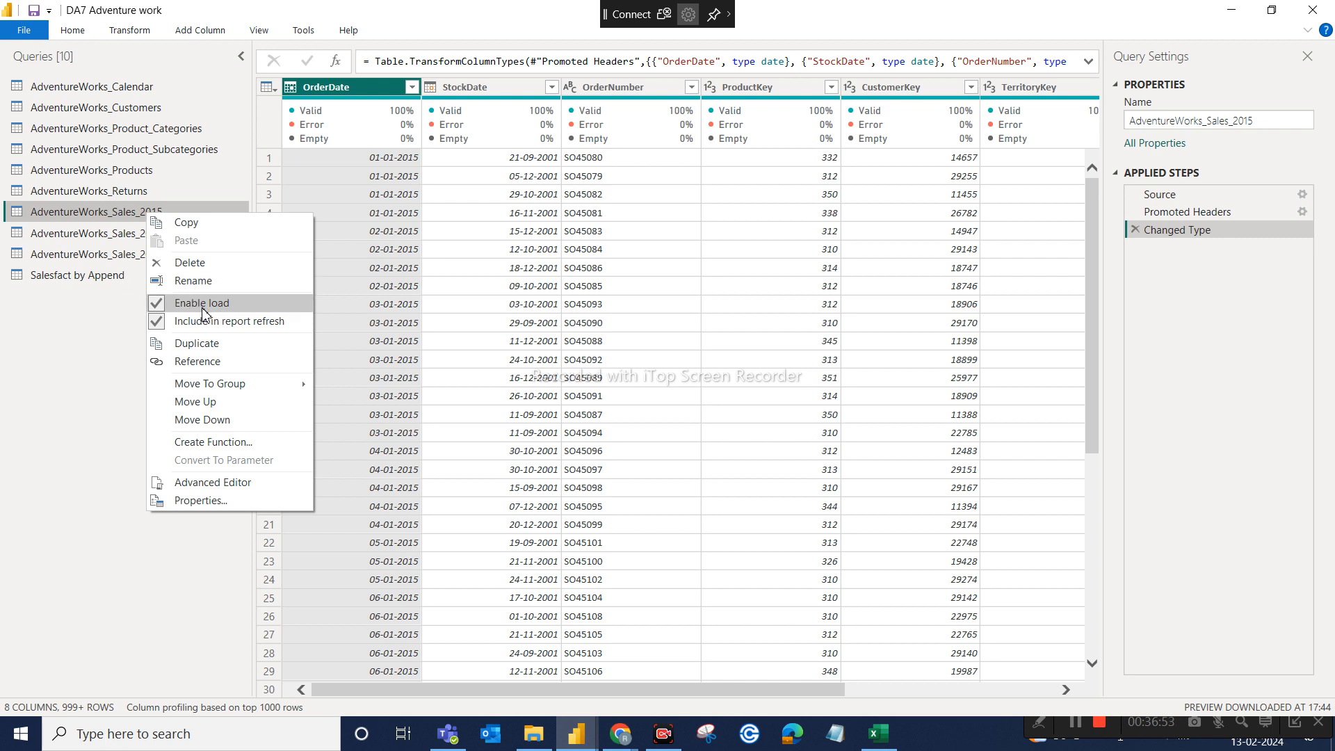
click(97, 358)
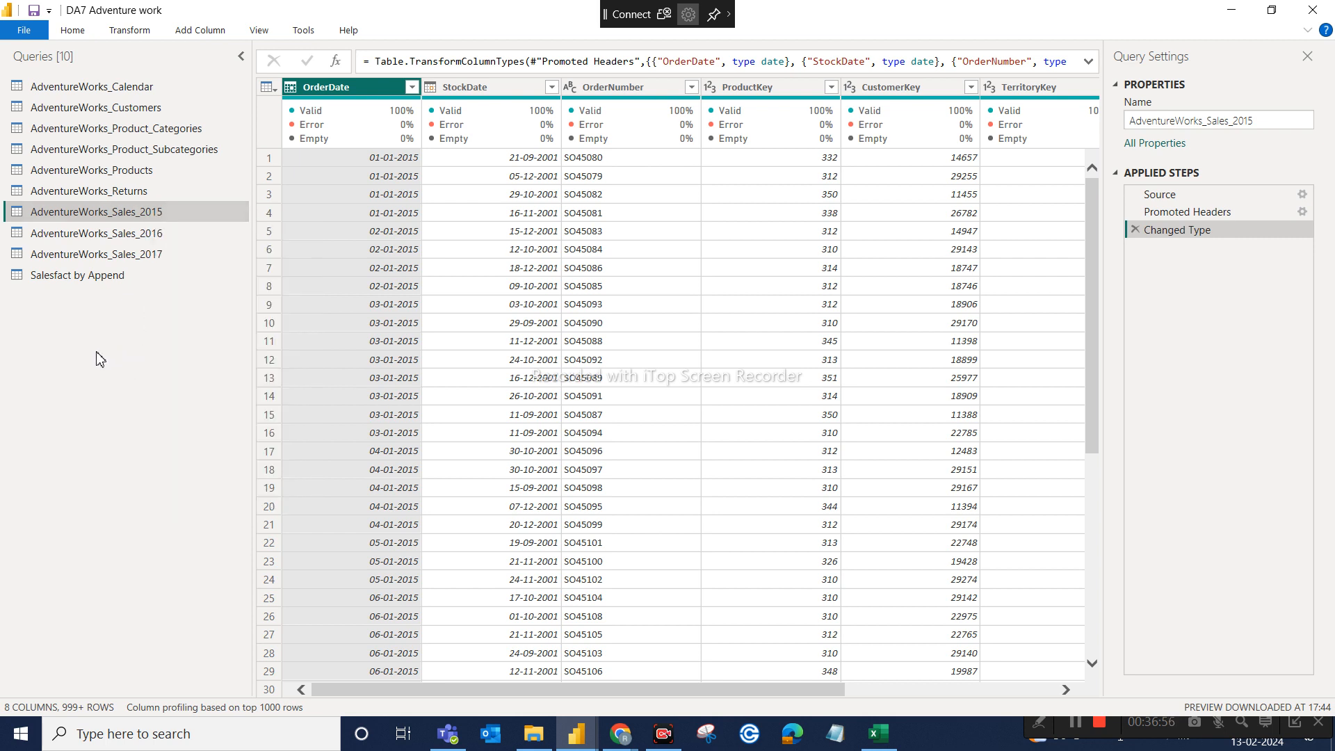
Step: Close the query editor with its changes applied and check the Salesfact by Append table's details in the report
click(81, 33)
click(23, 89)
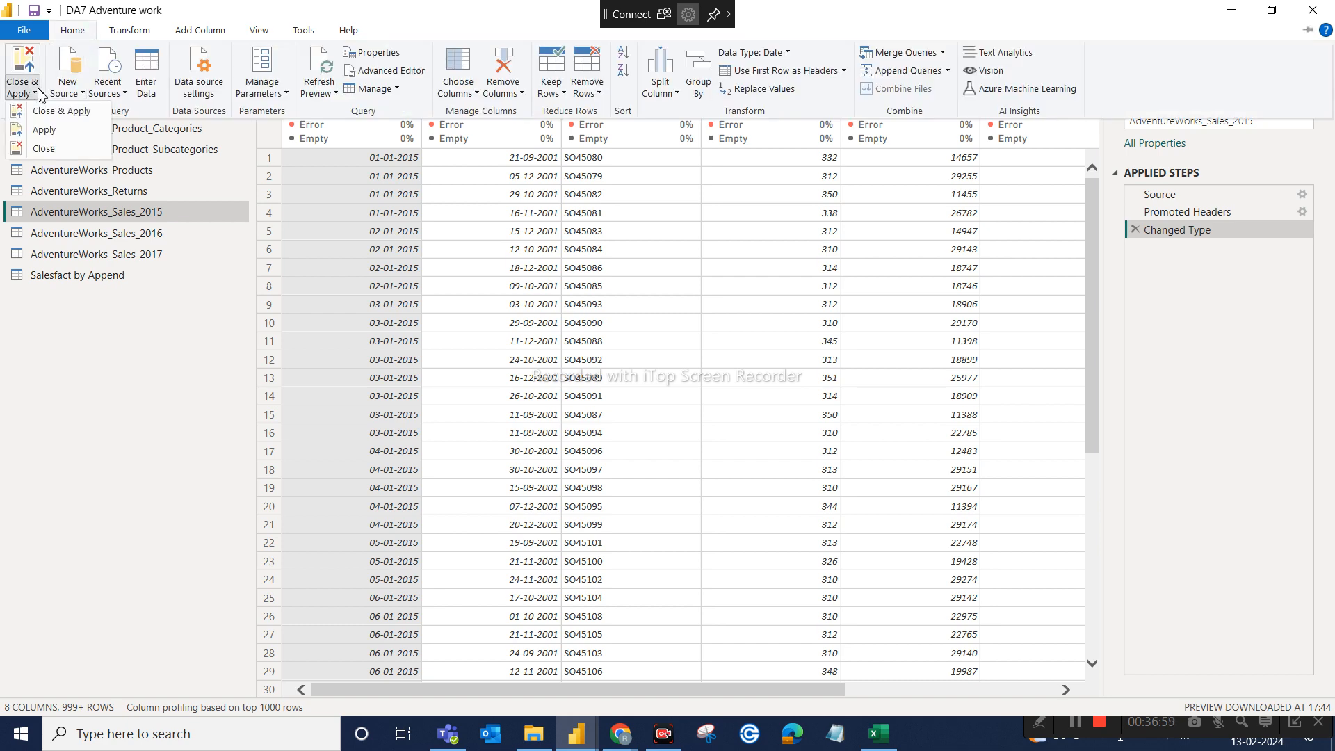
click(63, 111)
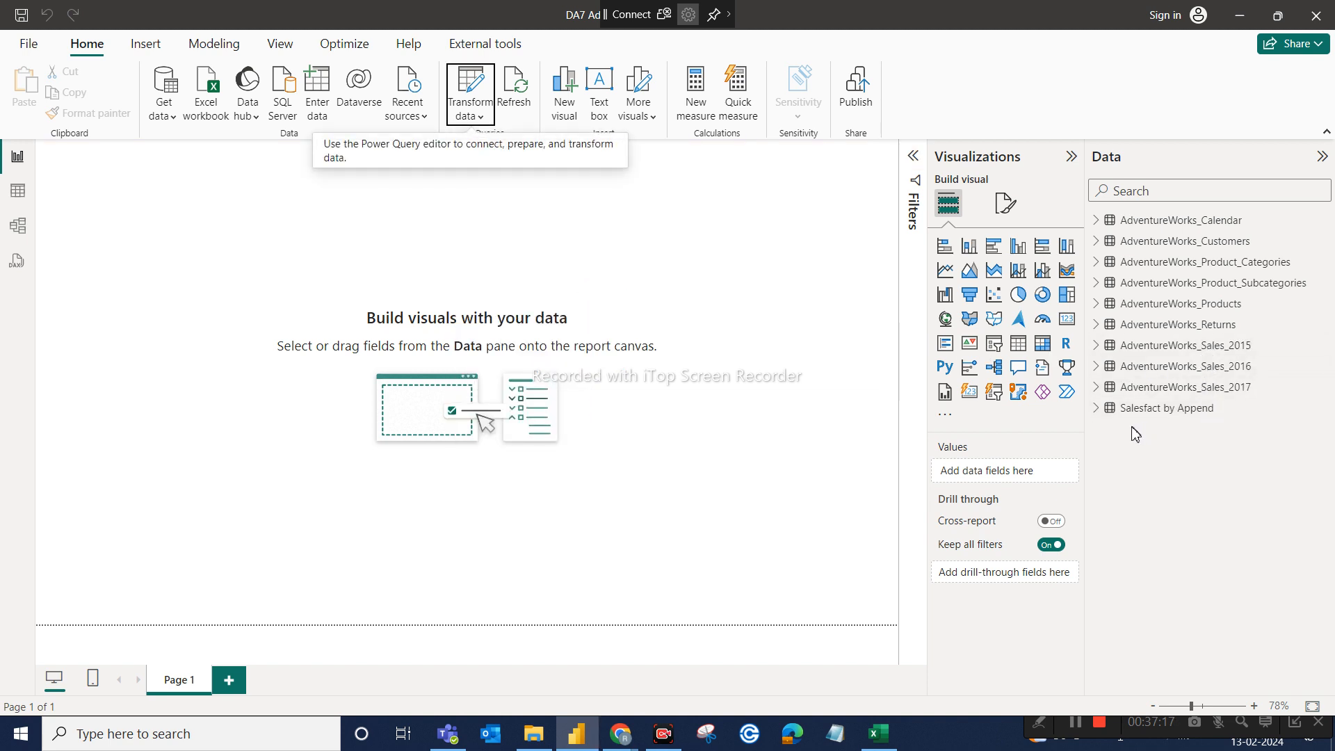
mouse_move(1139, 412)
mouse_move(1186, 418)
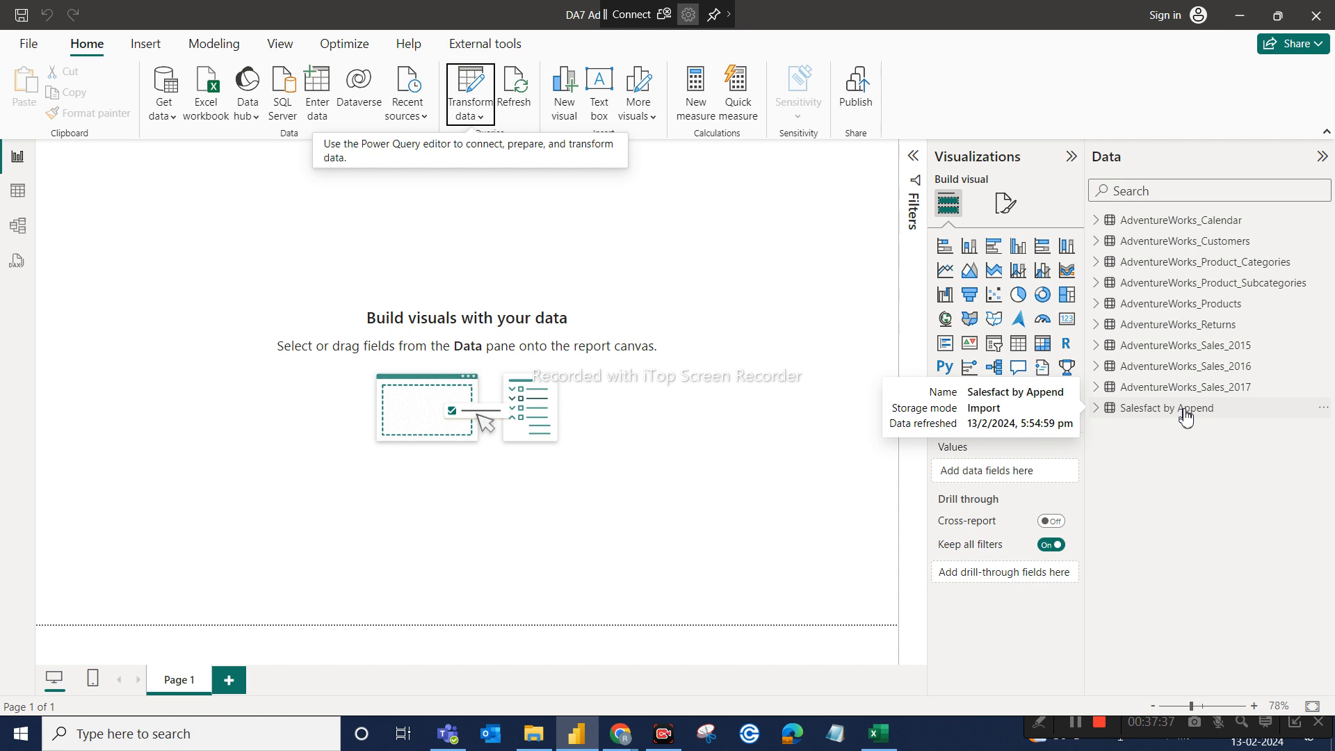
Step: Reopen the query editor and disable loading for the AdventureWorks_Sales_2015 query, accepting the removal of its table from the report
click(468, 83)
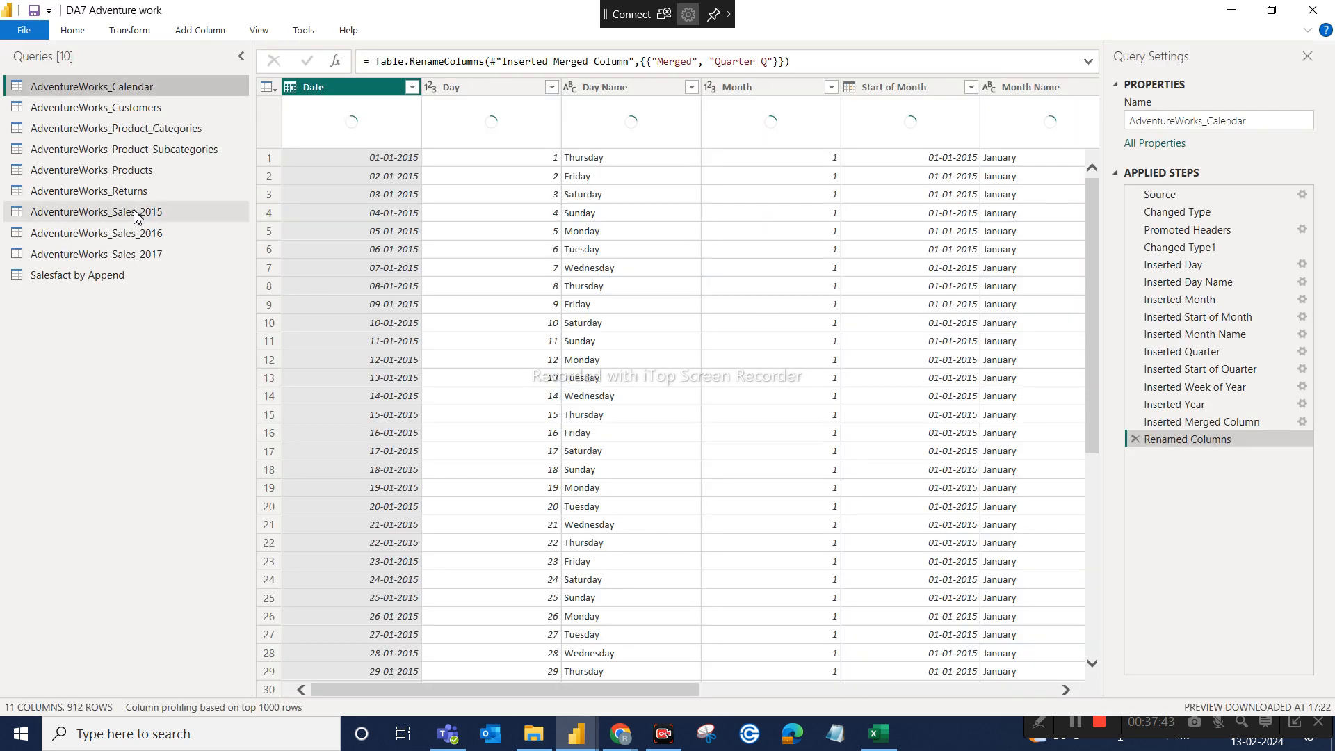
click(134, 212)
right_click(135, 212)
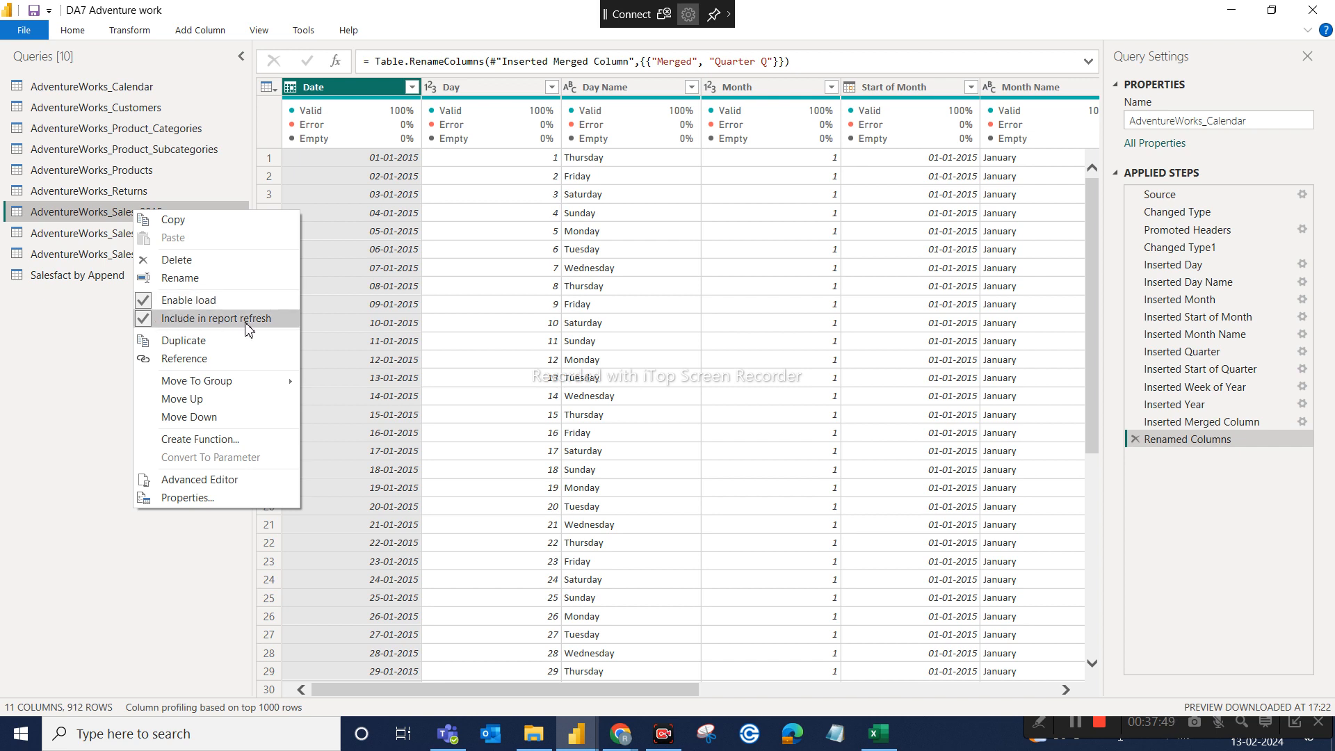
click(195, 299)
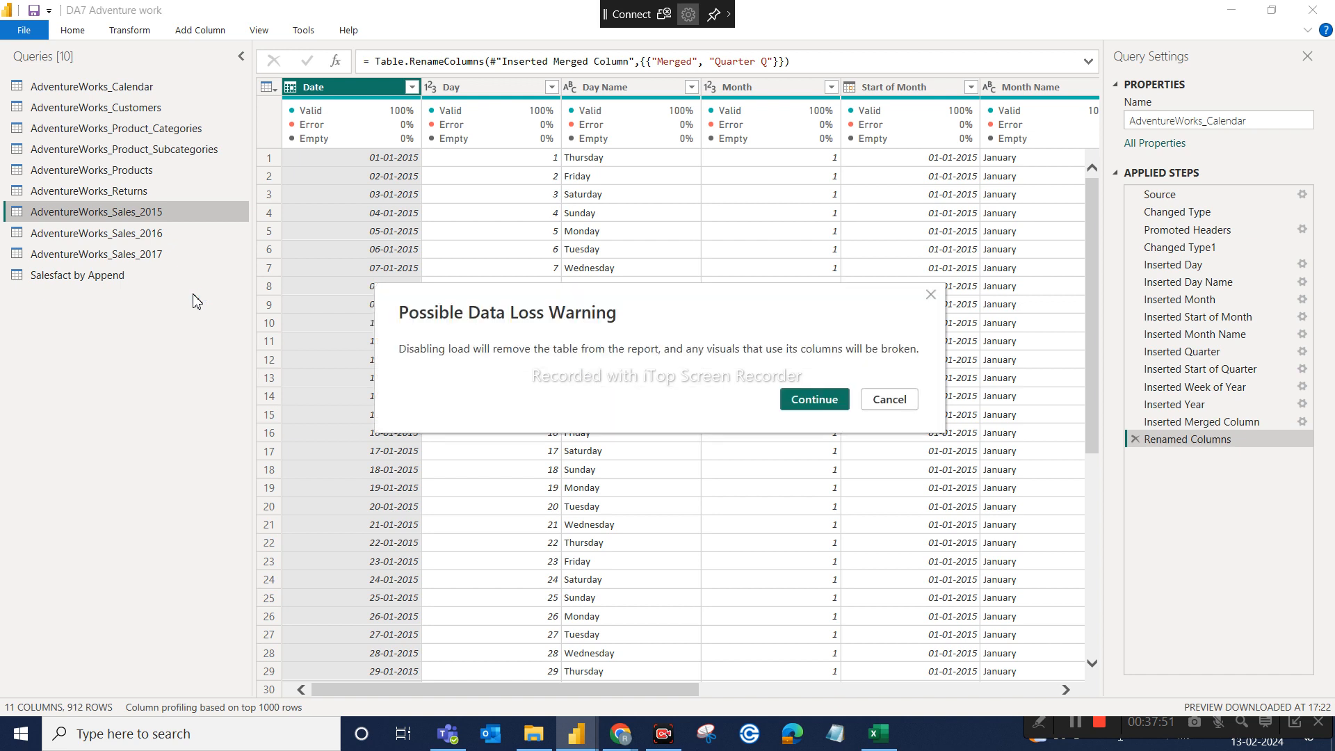
click(825, 407)
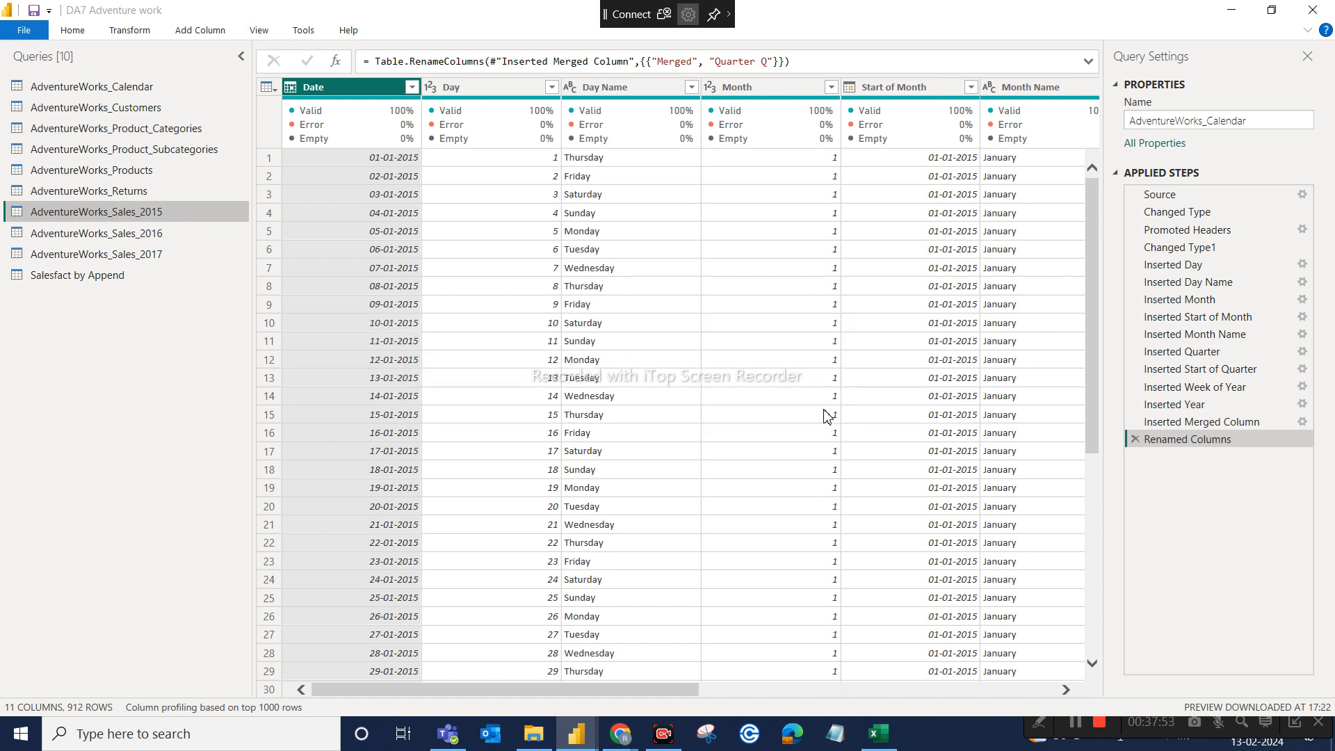
right_click(193, 218)
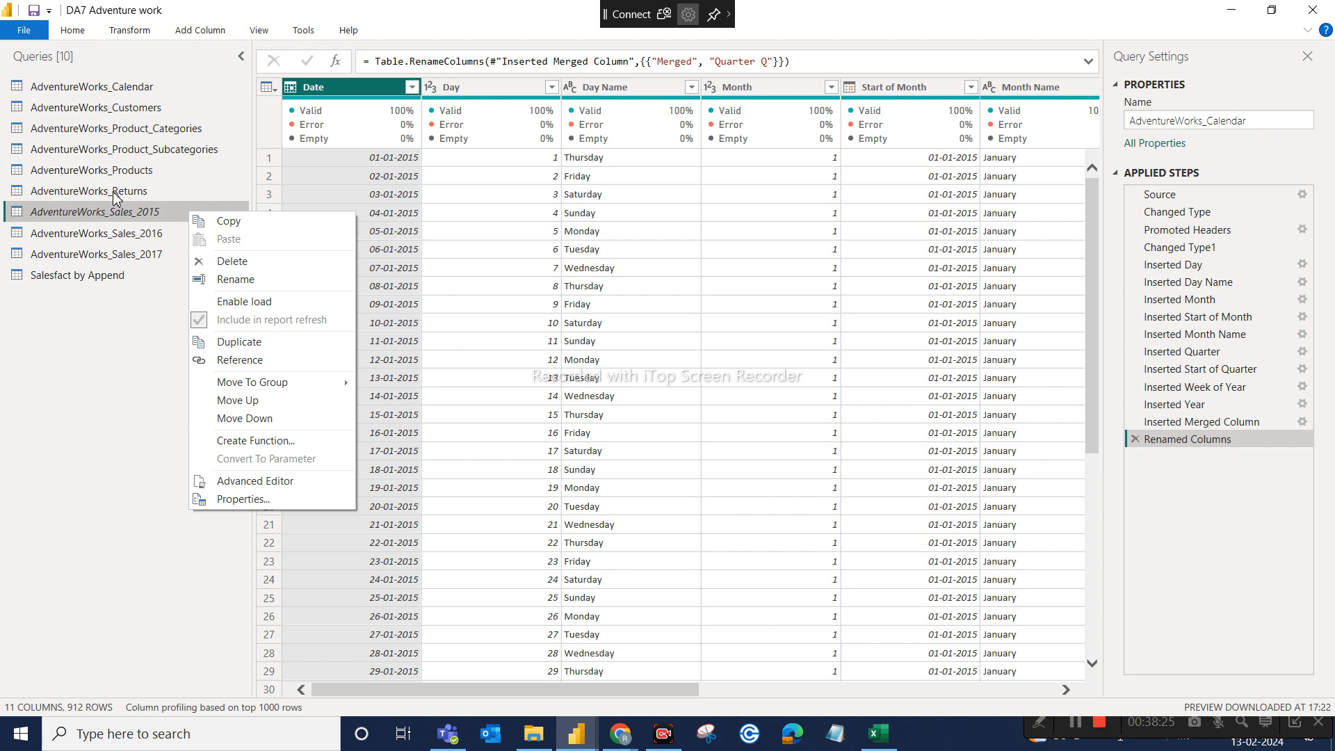
click(118, 296)
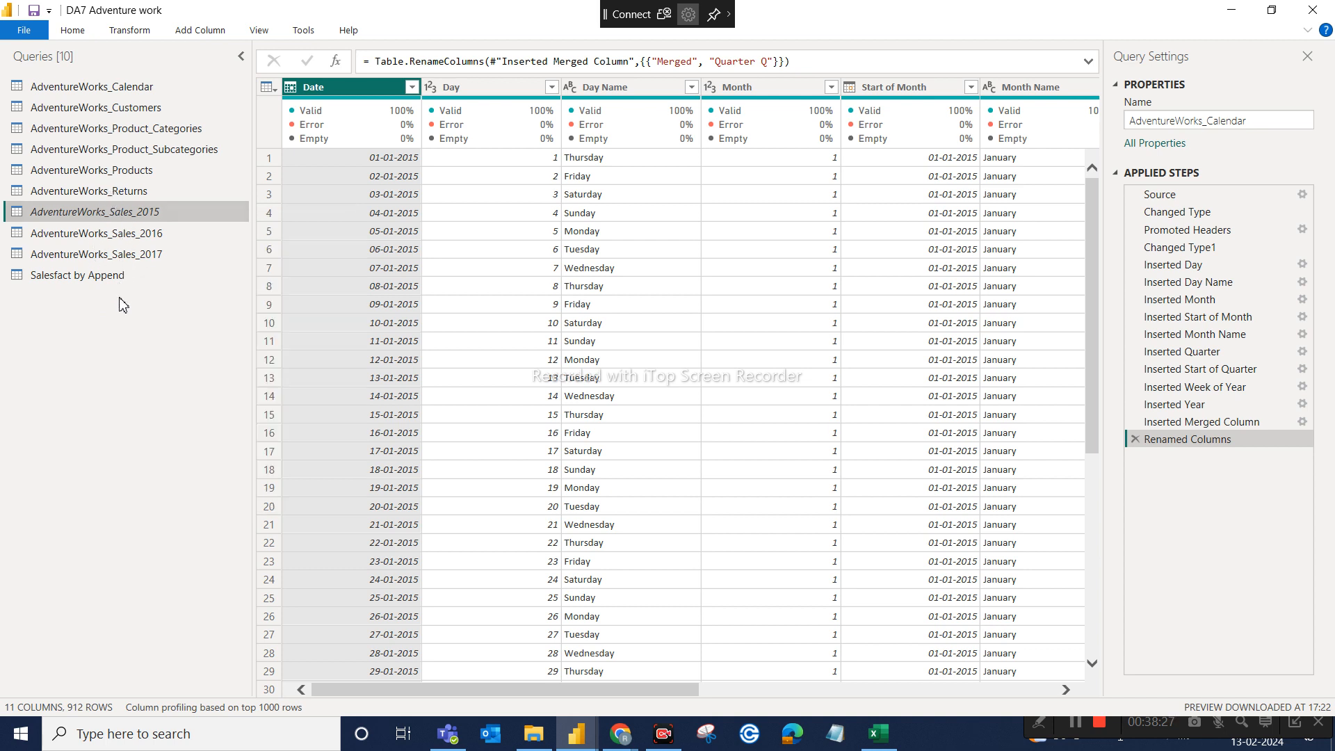
Step: Disable loading for the AdventureWorks_Sales_2016 and AdventureWorks_Sales_2017 queries, accepting the removal of their tables from the report
right_click(133, 242)
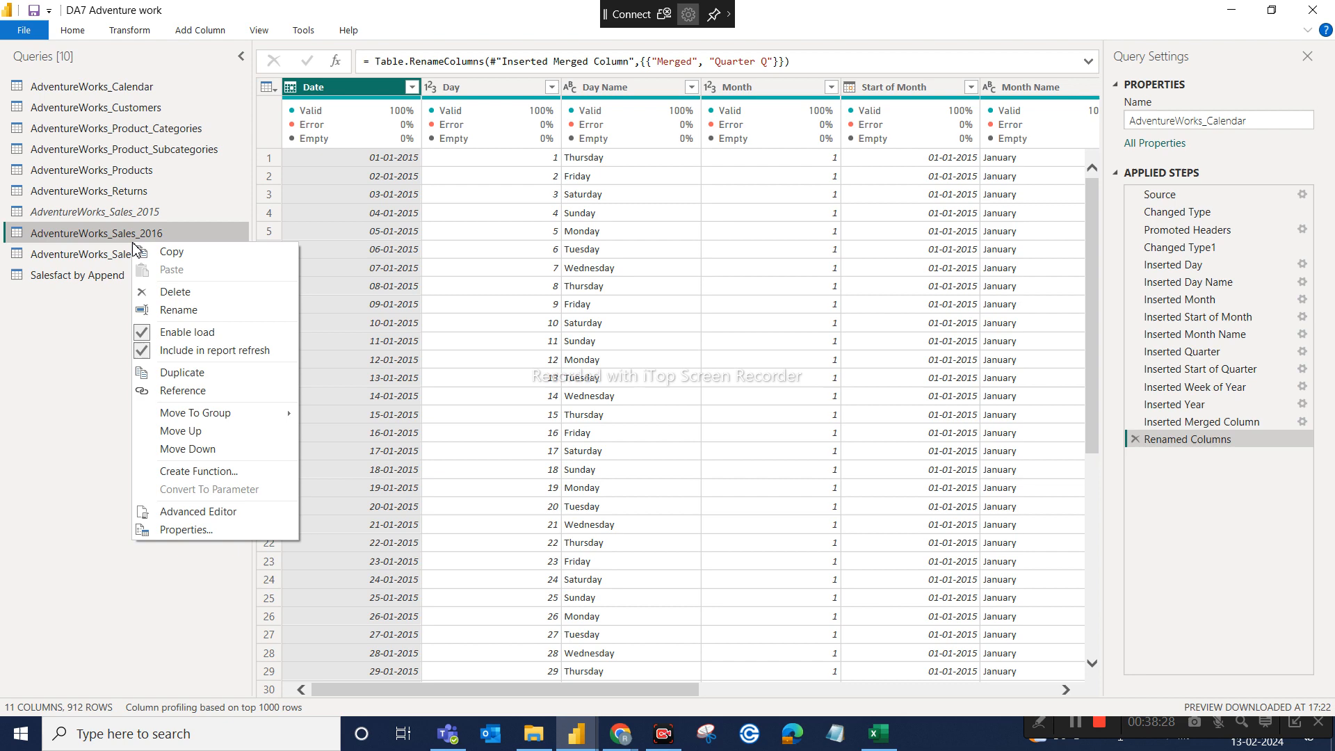
click(177, 331)
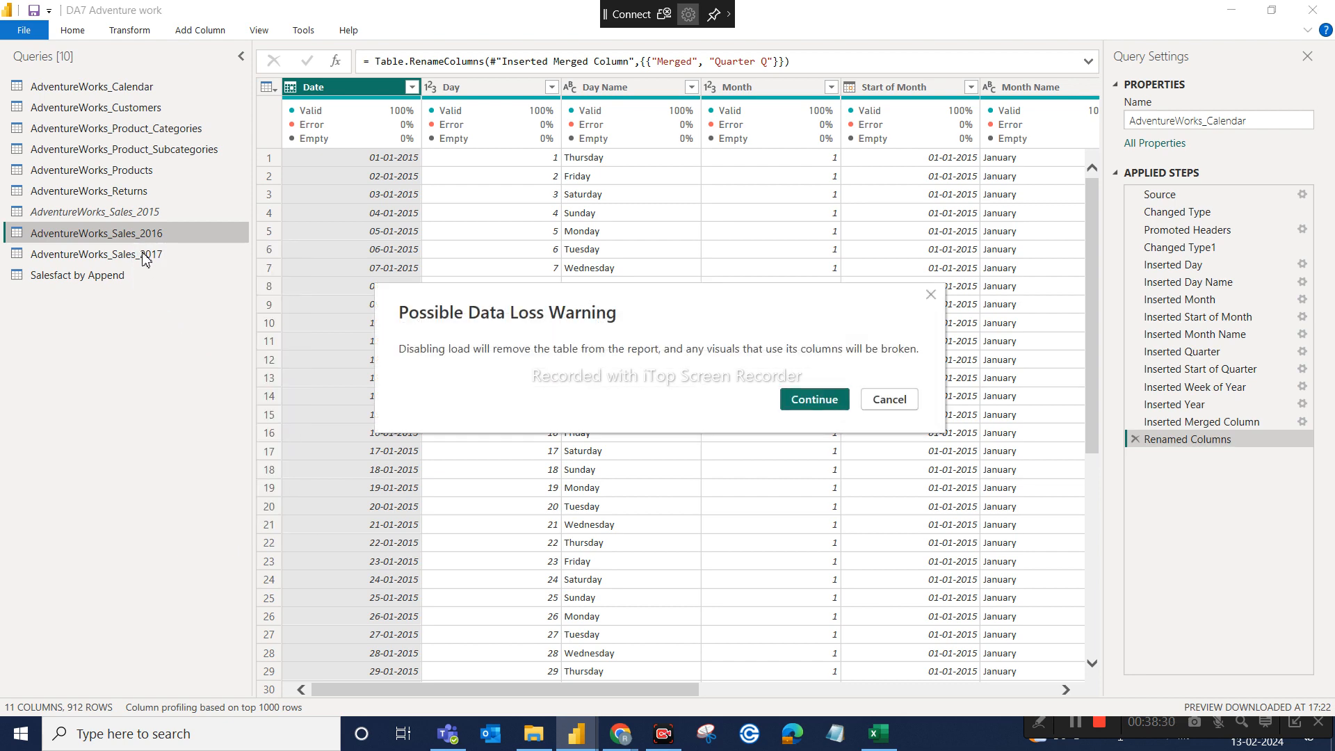
click(807, 399)
right_click(173, 254)
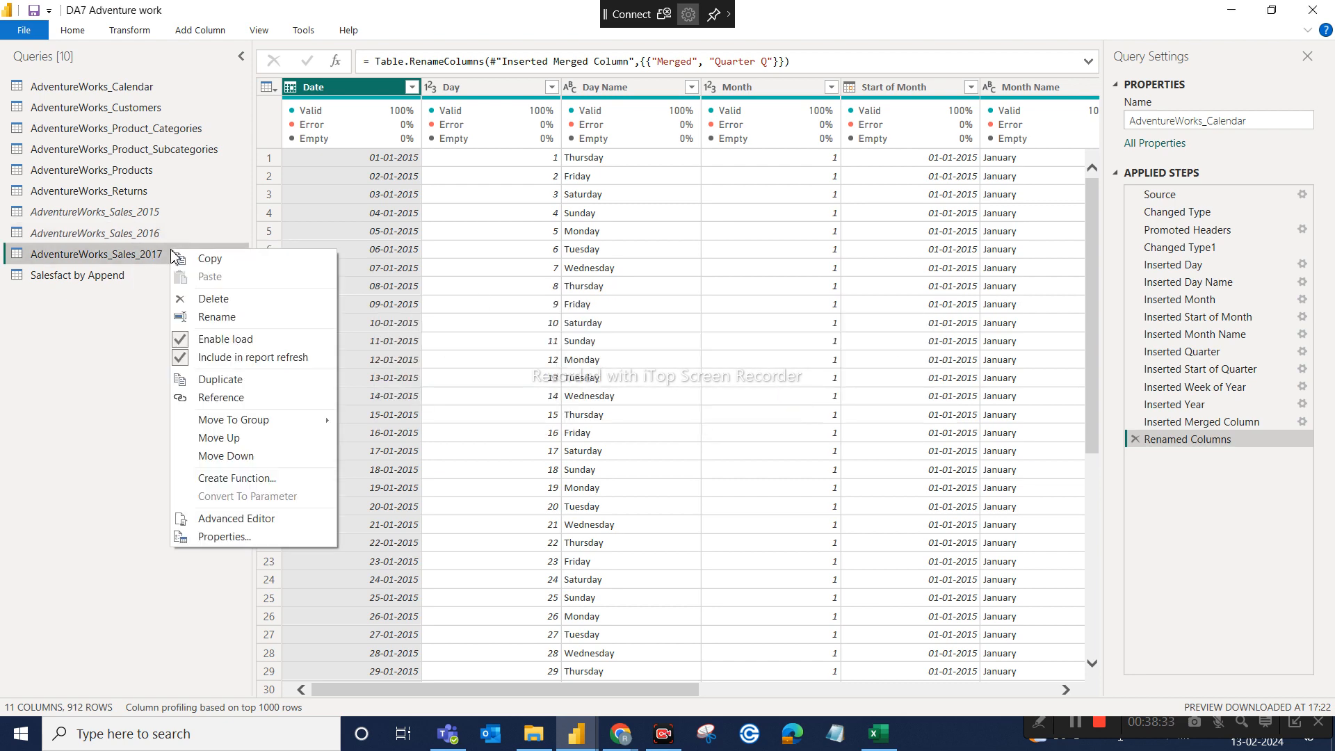
click(227, 339)
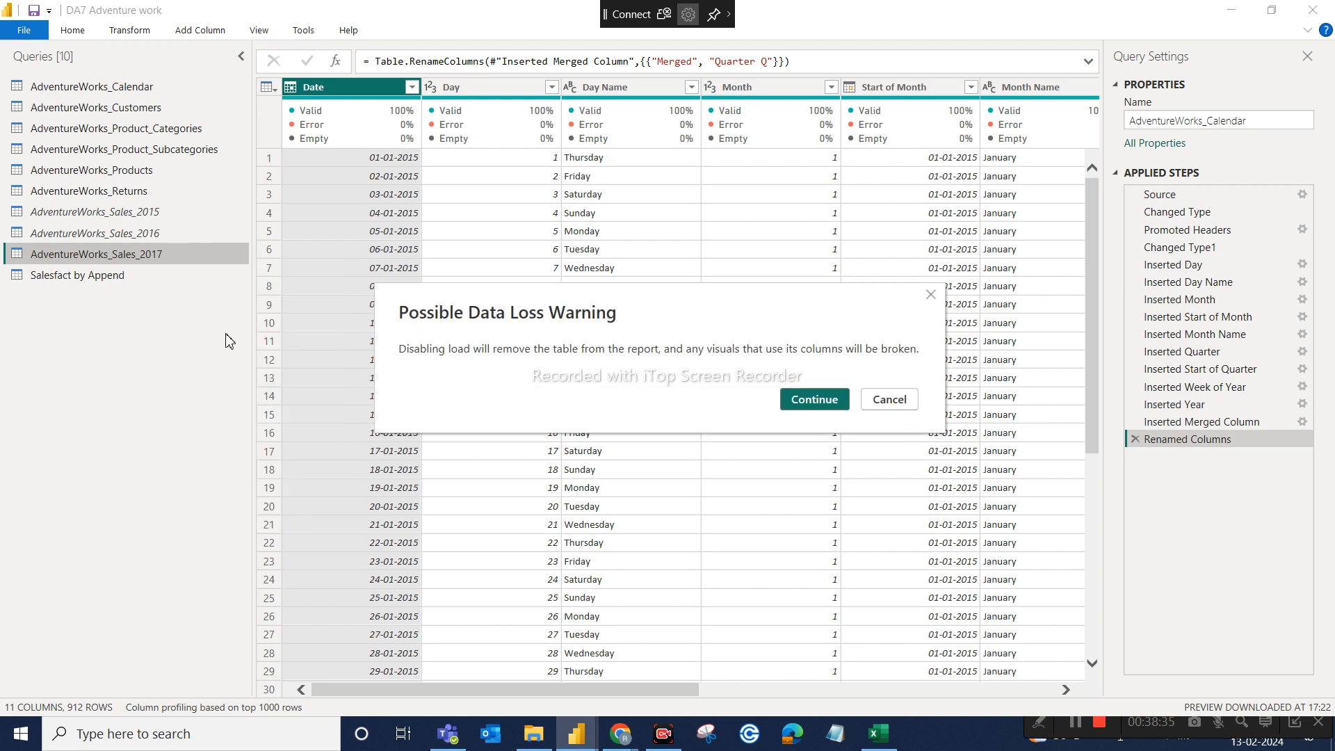
click(791, 400)
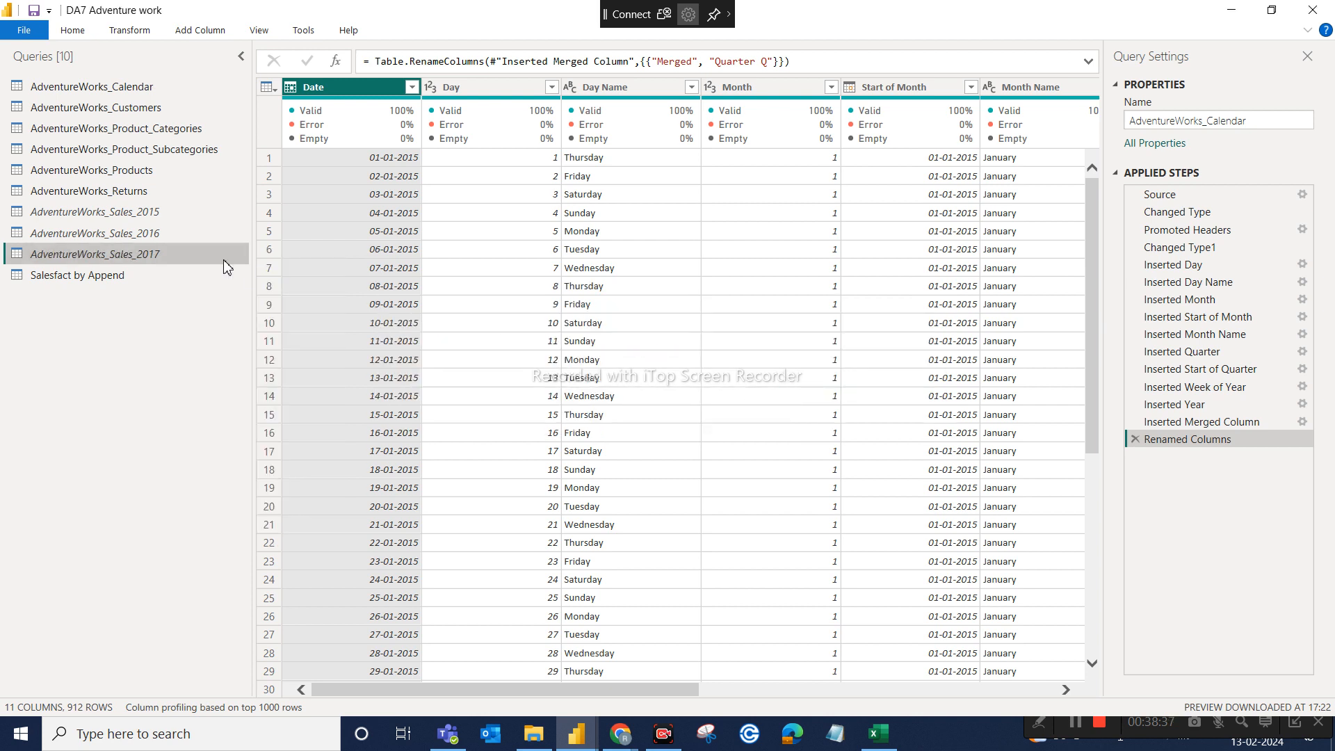
Step: Apply the disabled-load changes to the report and reopen the query editor
click(70, 30)
click(28, 93)
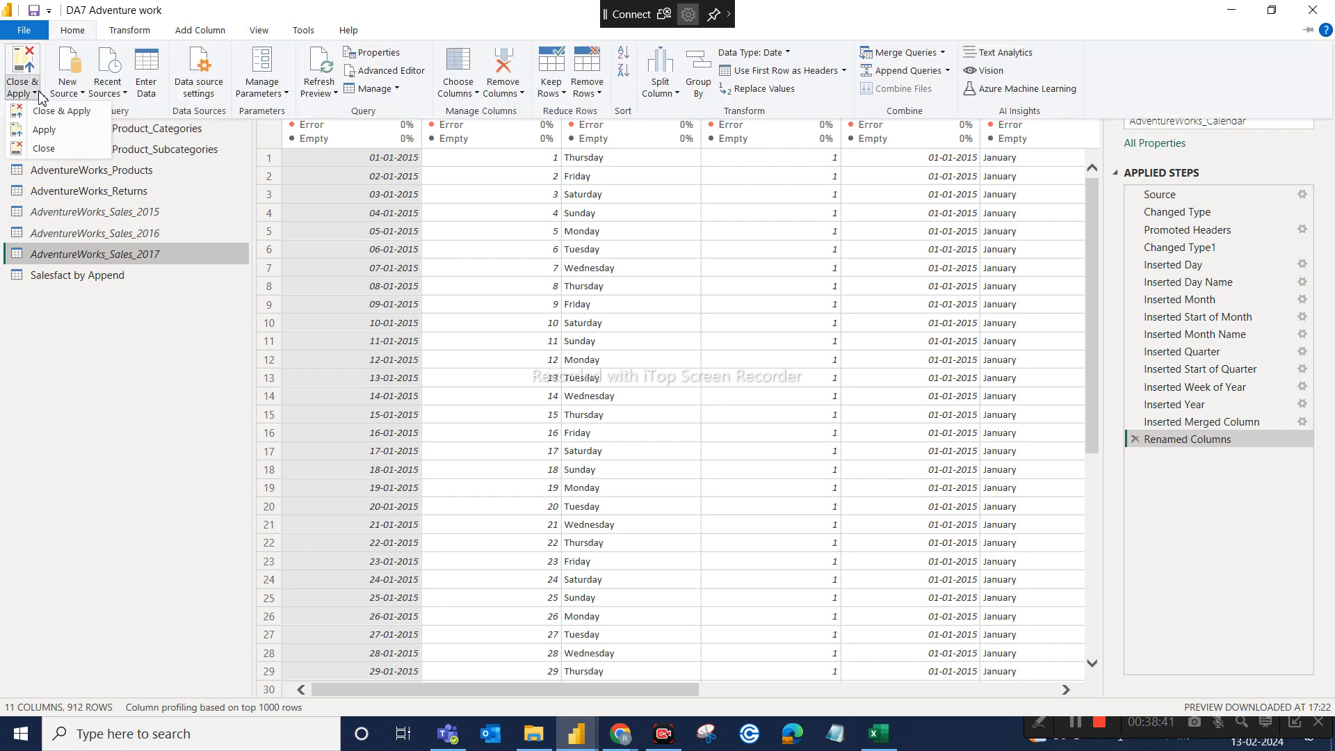
click(55, 116)
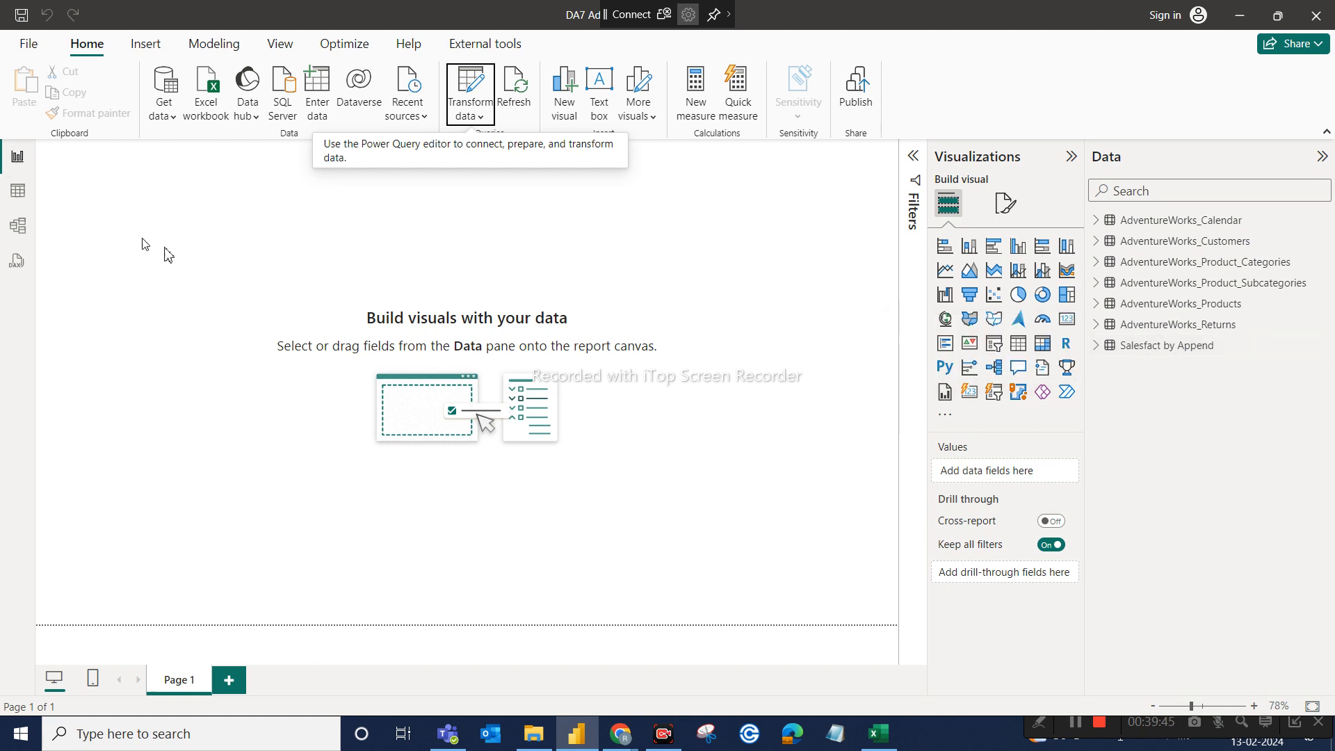
click(472, 115)
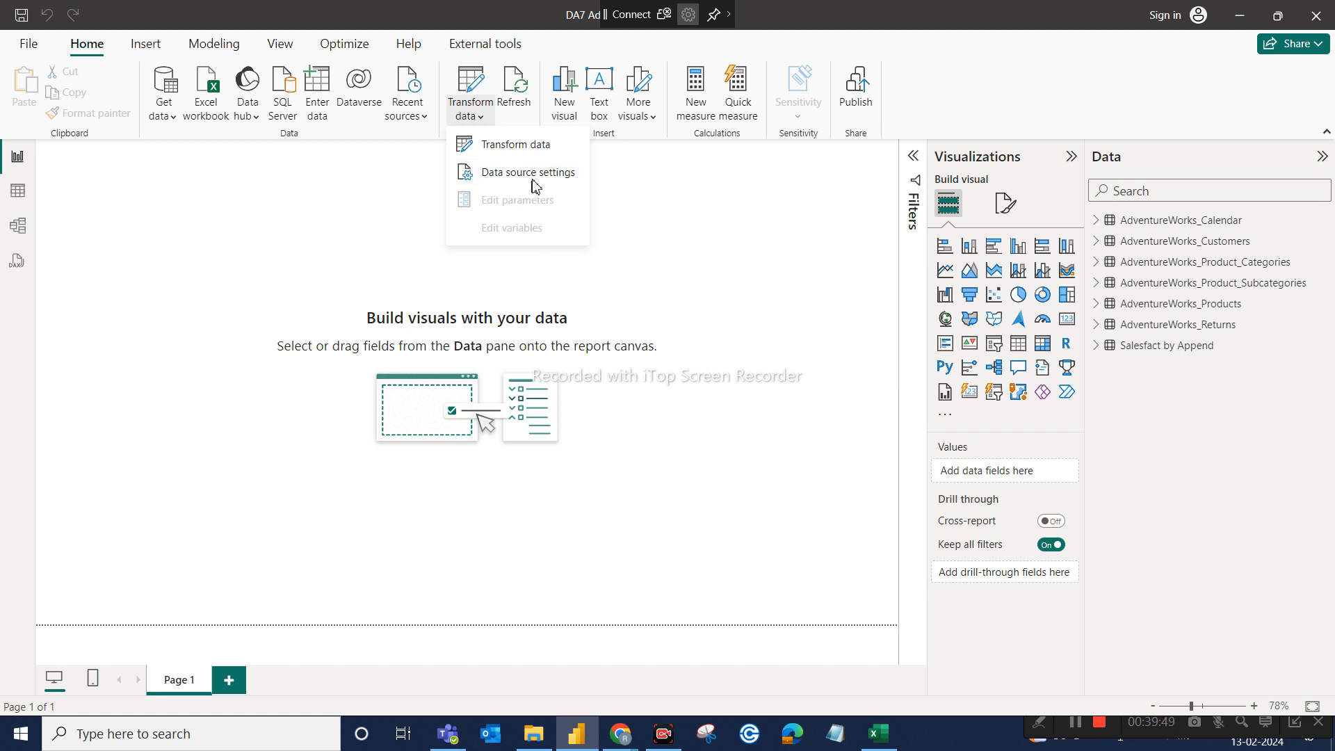
click(540, 153)
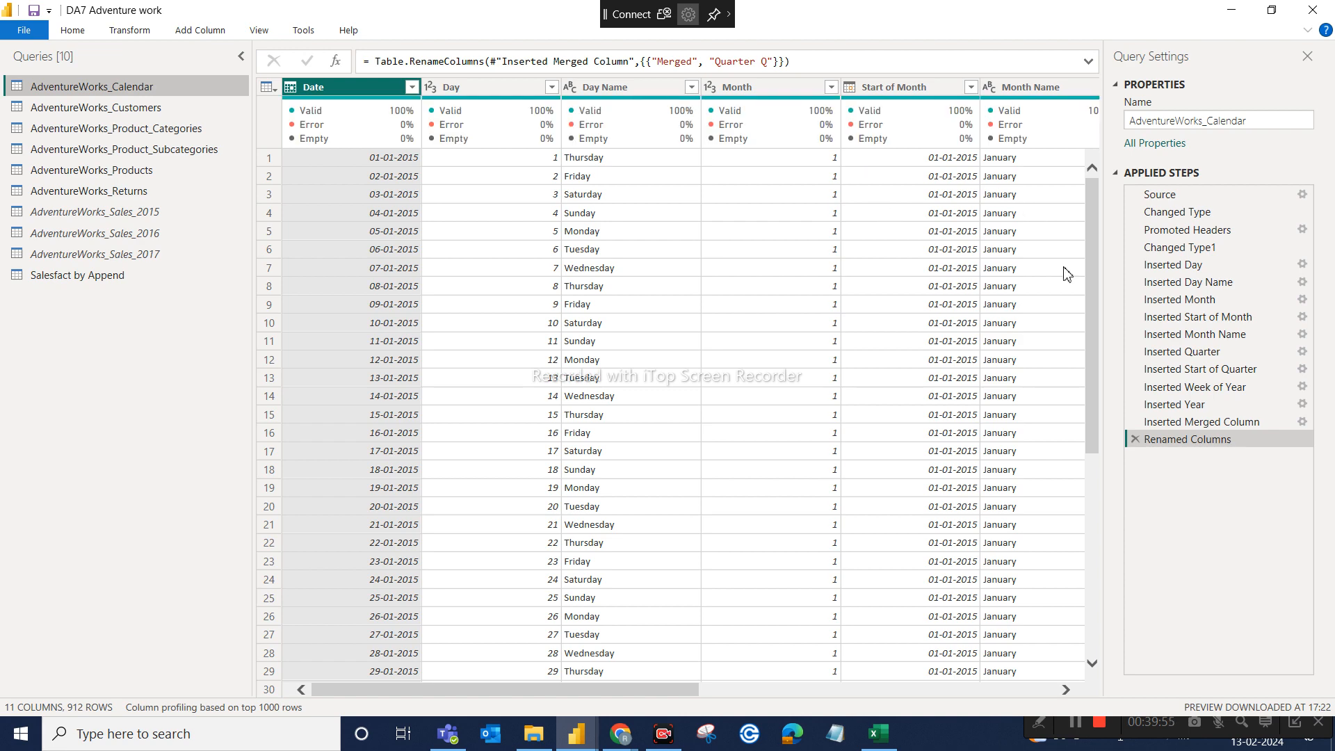
Step: Clear the desktop by closing the AdventureWorks folder and Teams windows and minimizing the others, and return to the Power Query Editor
click(1232, 10)
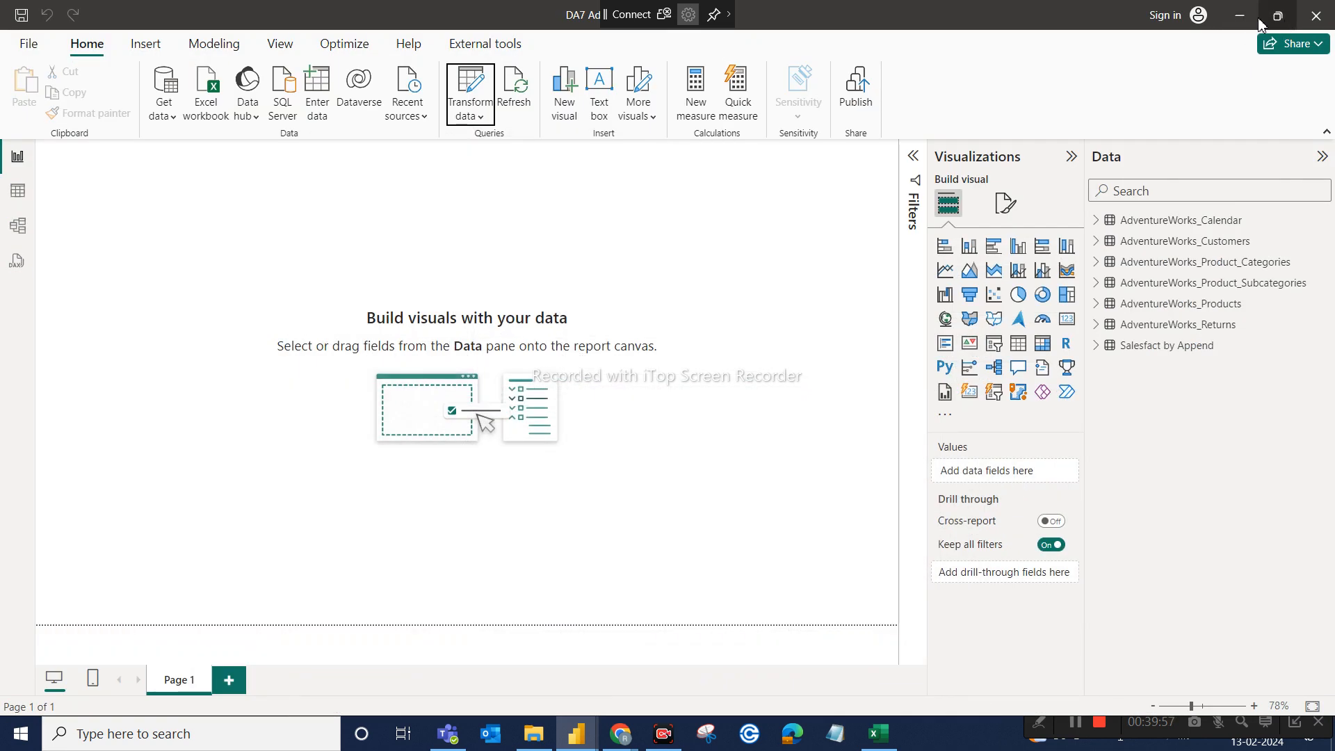
click(1242, 17)
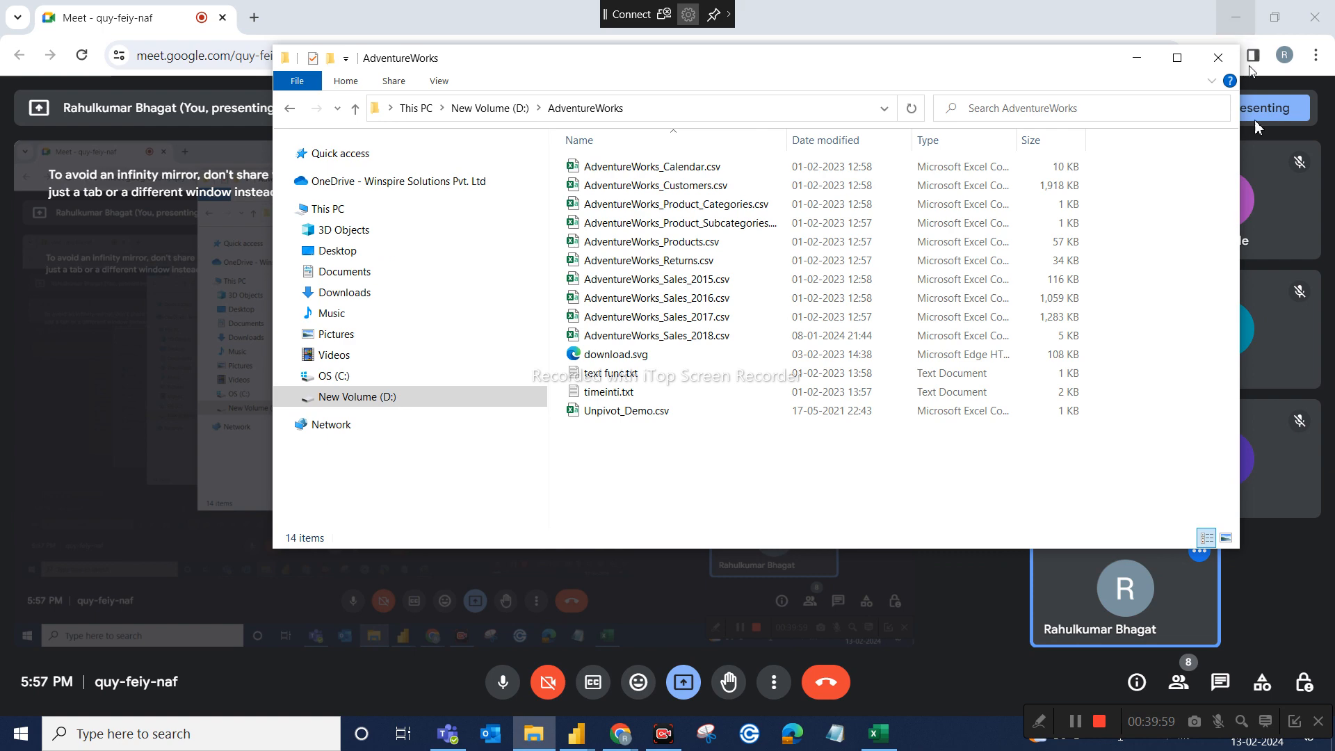
click(1214, 59)
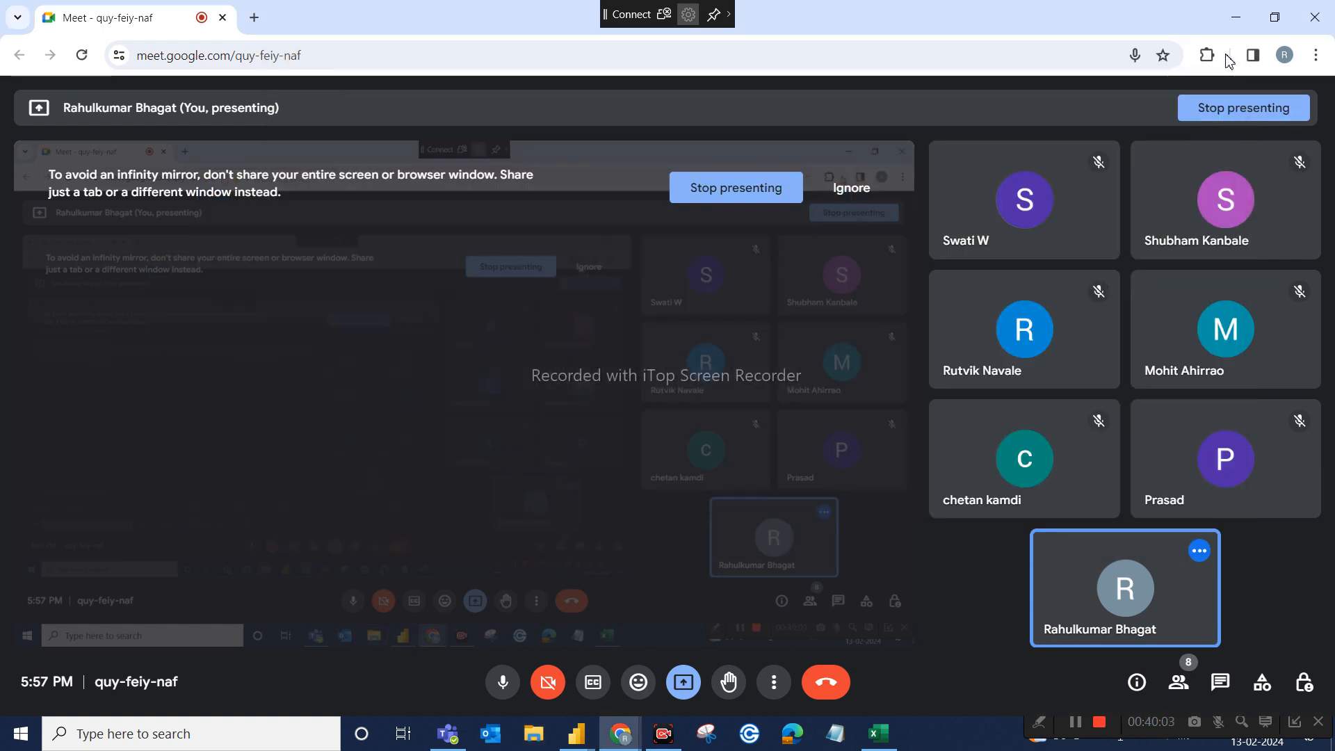
click(1236, 16)
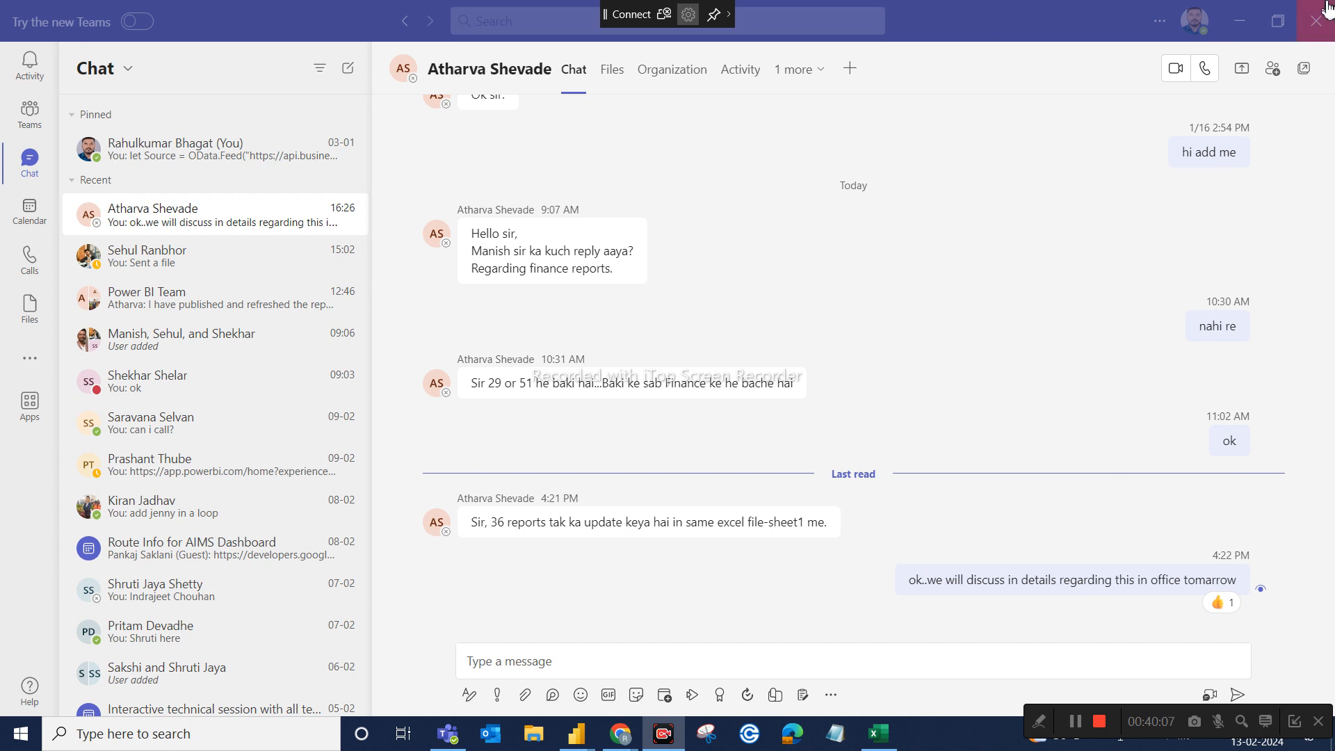
click(1329, 24)
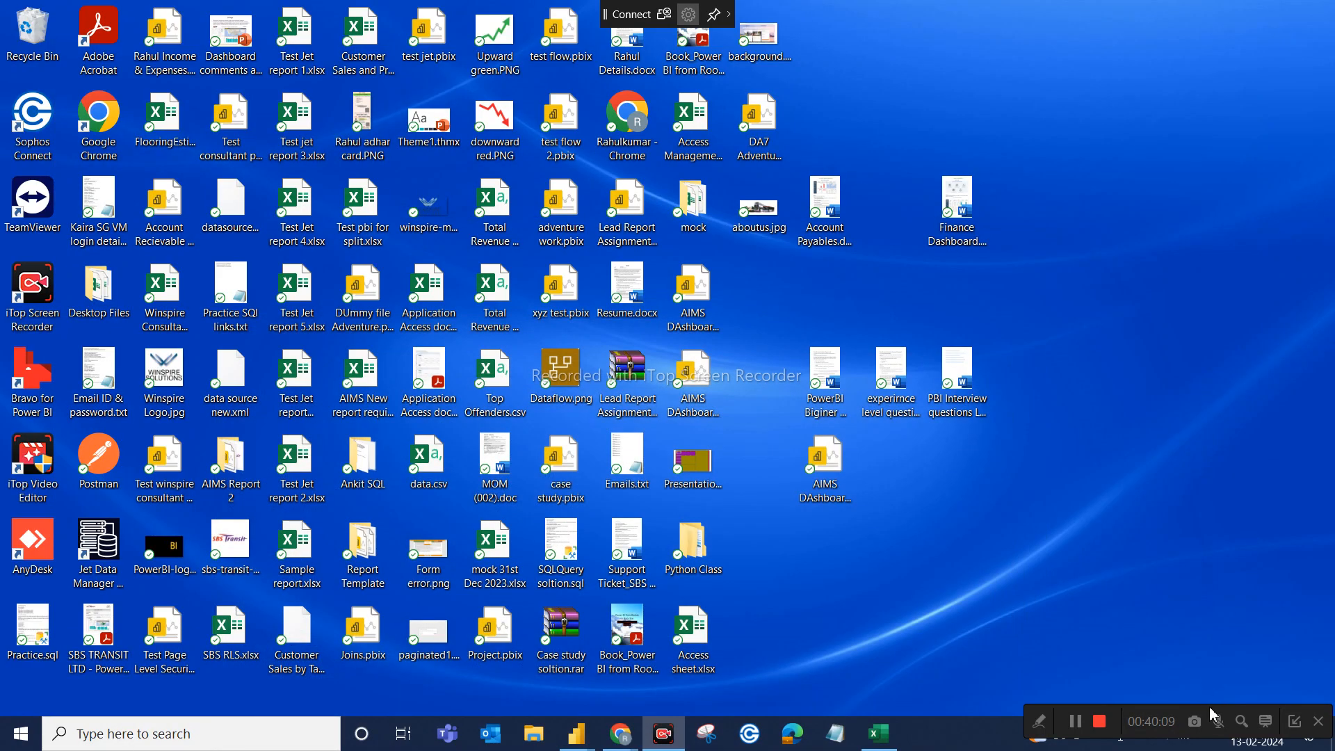
drag(1213, 718, 1138, 742)
mouse_move(1143, 734)
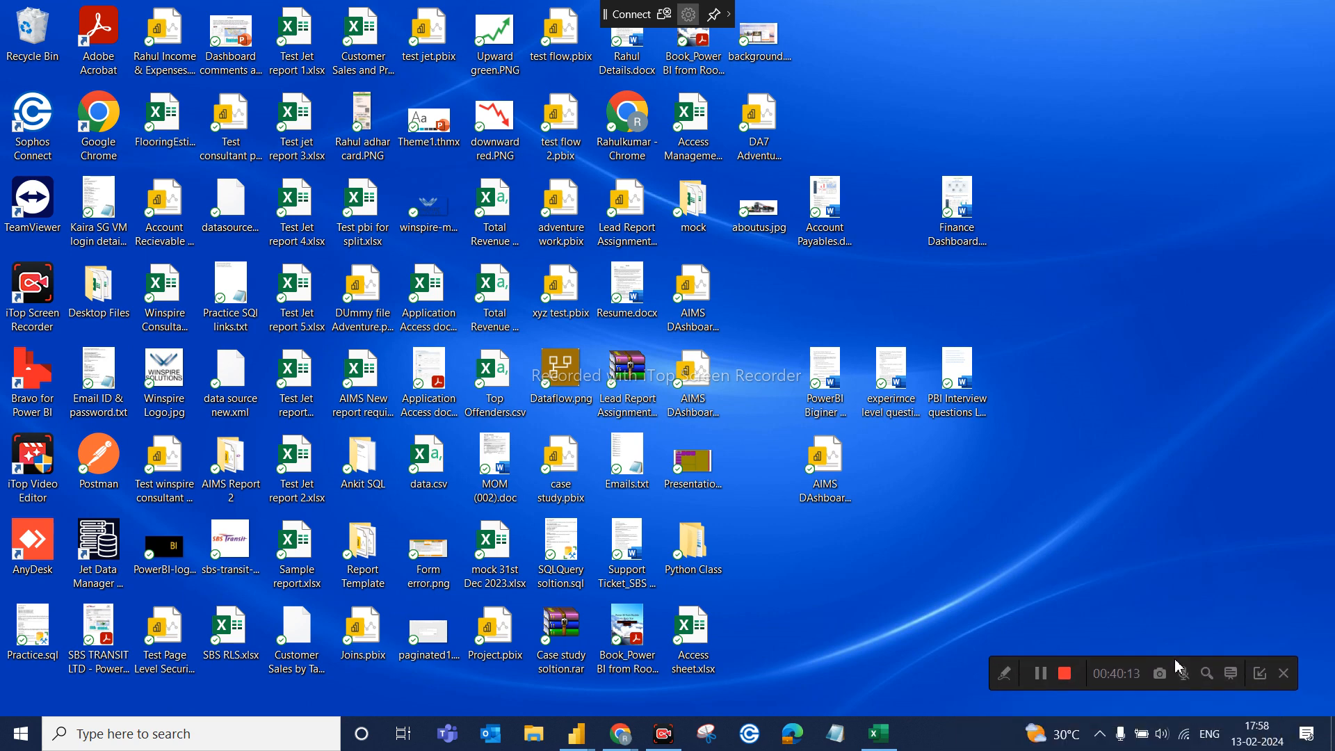
mouse_move(578, 734)
mouse_move(523, 689)
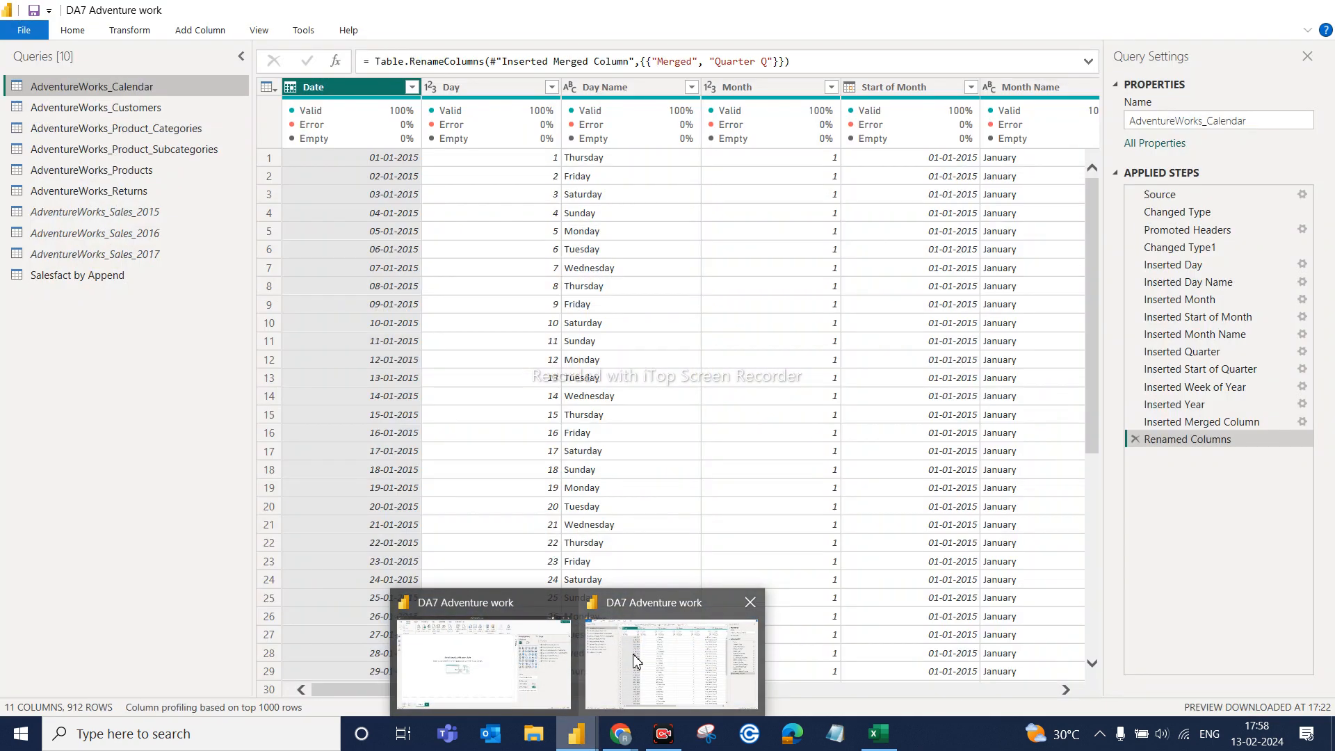
click(637, 662)
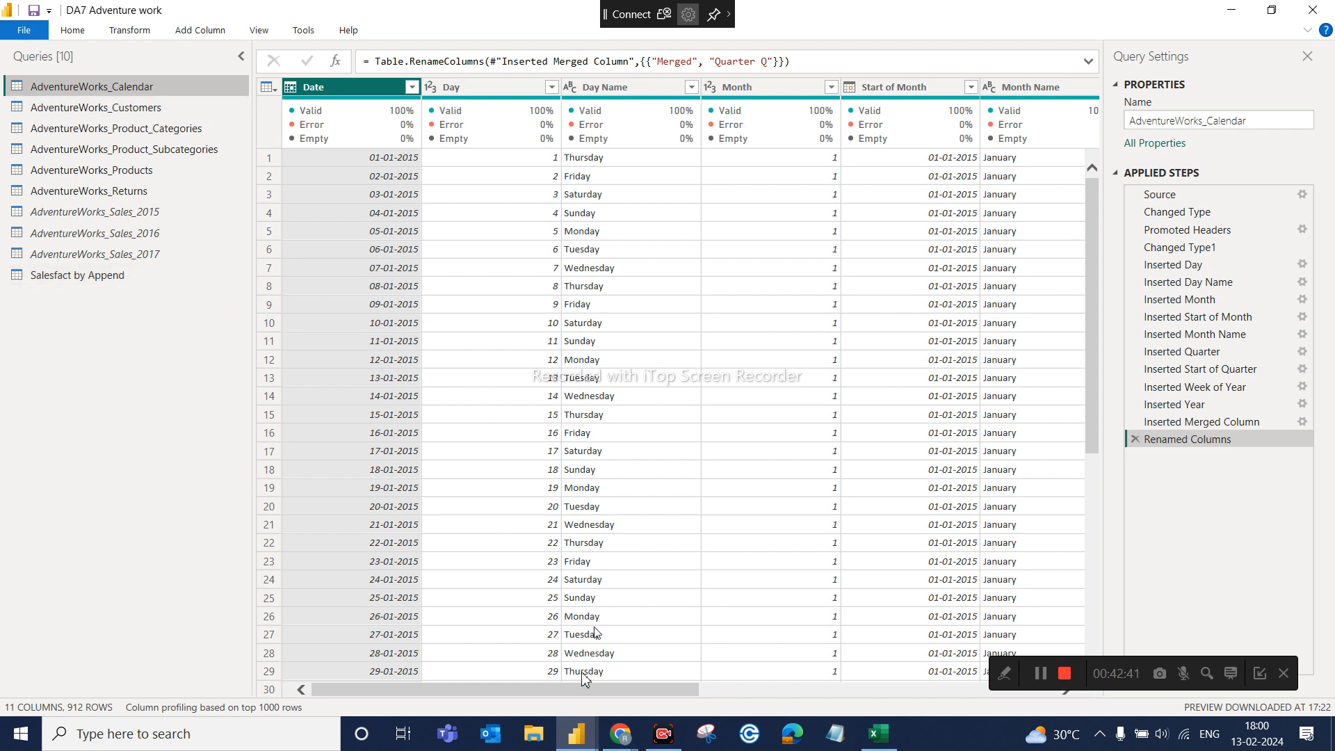
Step: Start a new data source connection of the Folder type
click(82, 35)
click(84, 94)
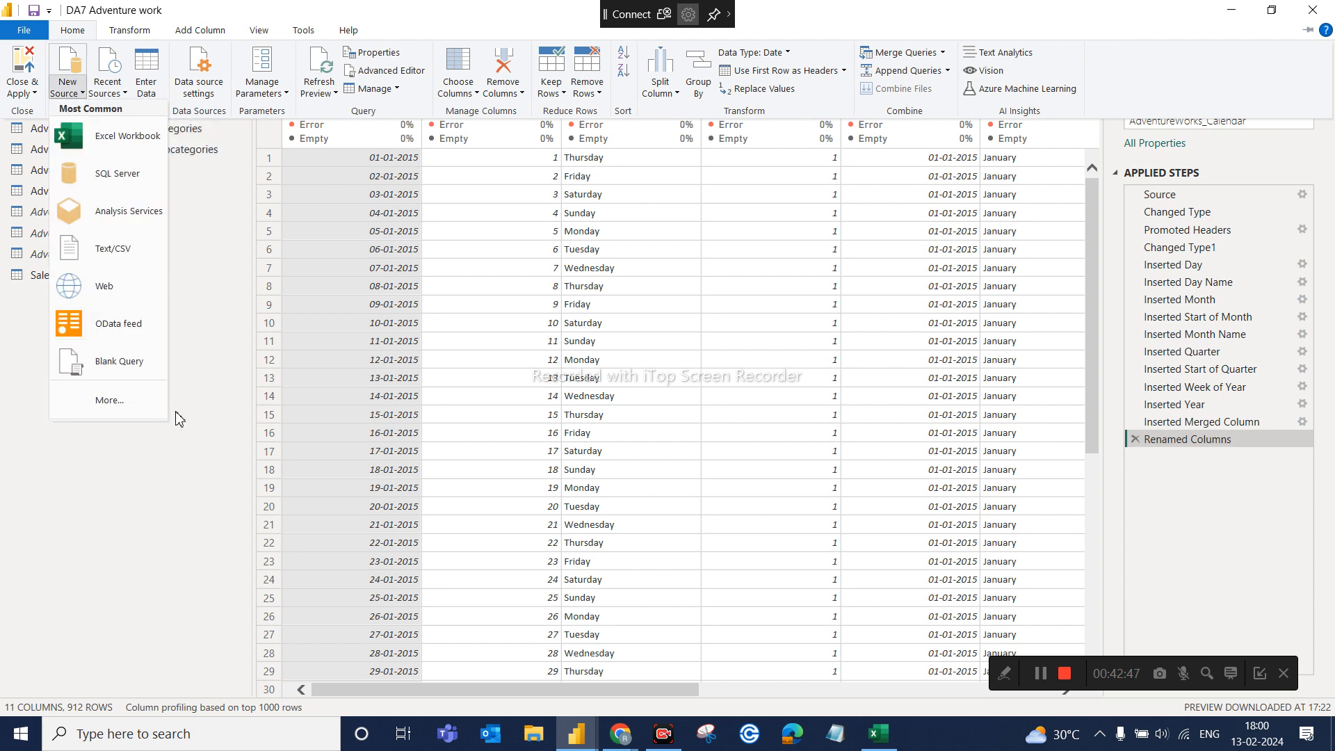
click(139, 409)
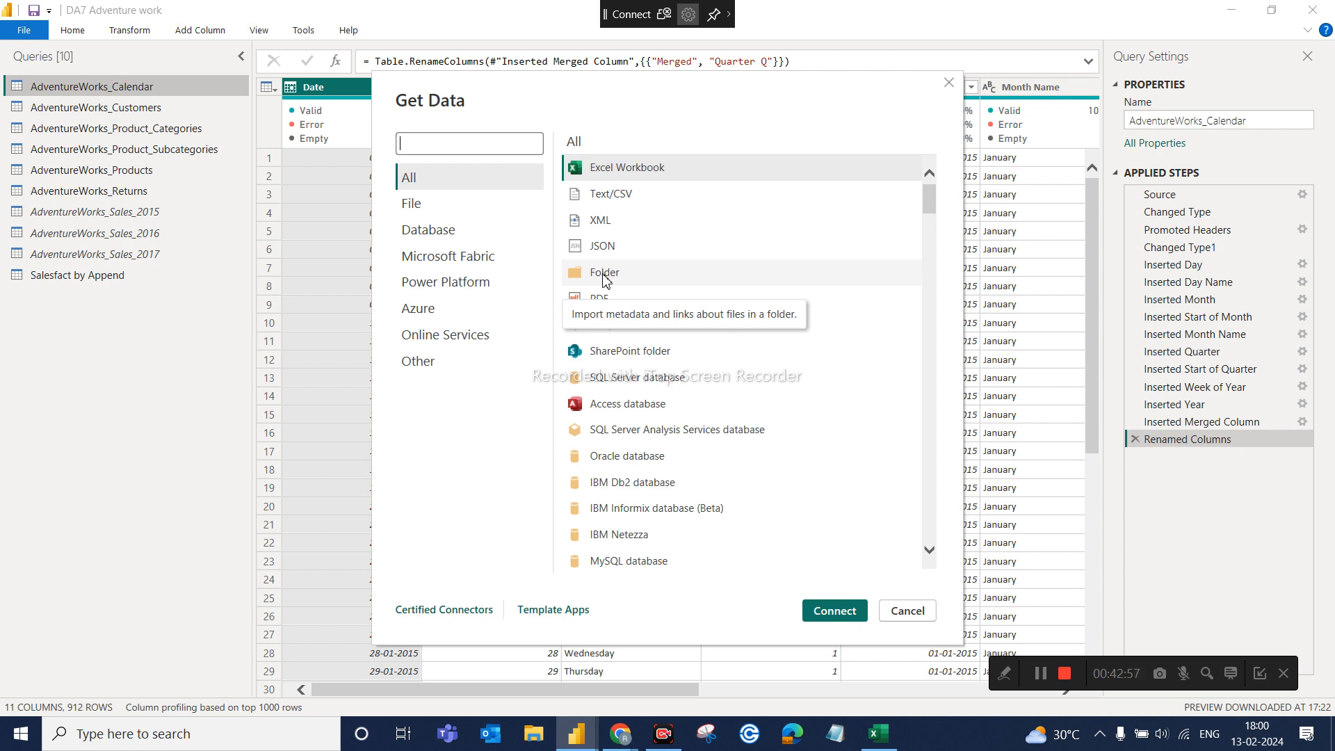
click(604, 279)
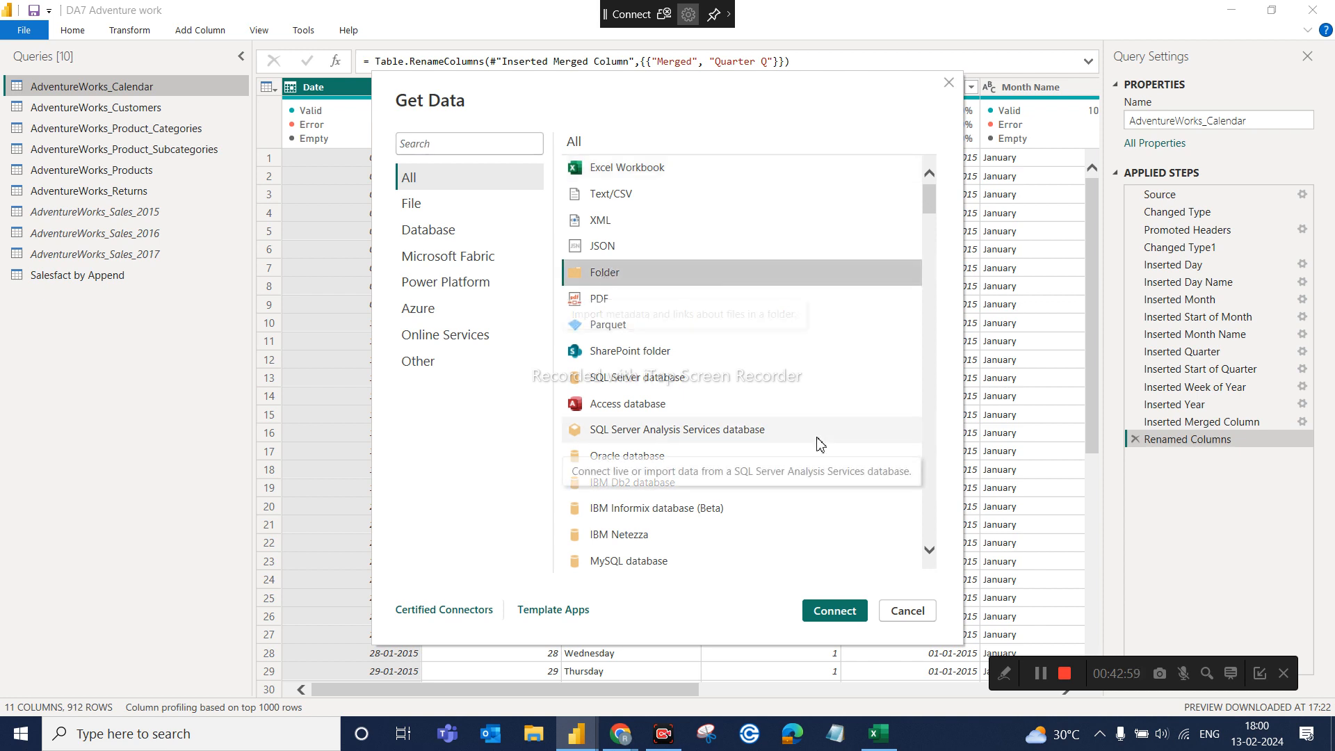
click(833, 612)
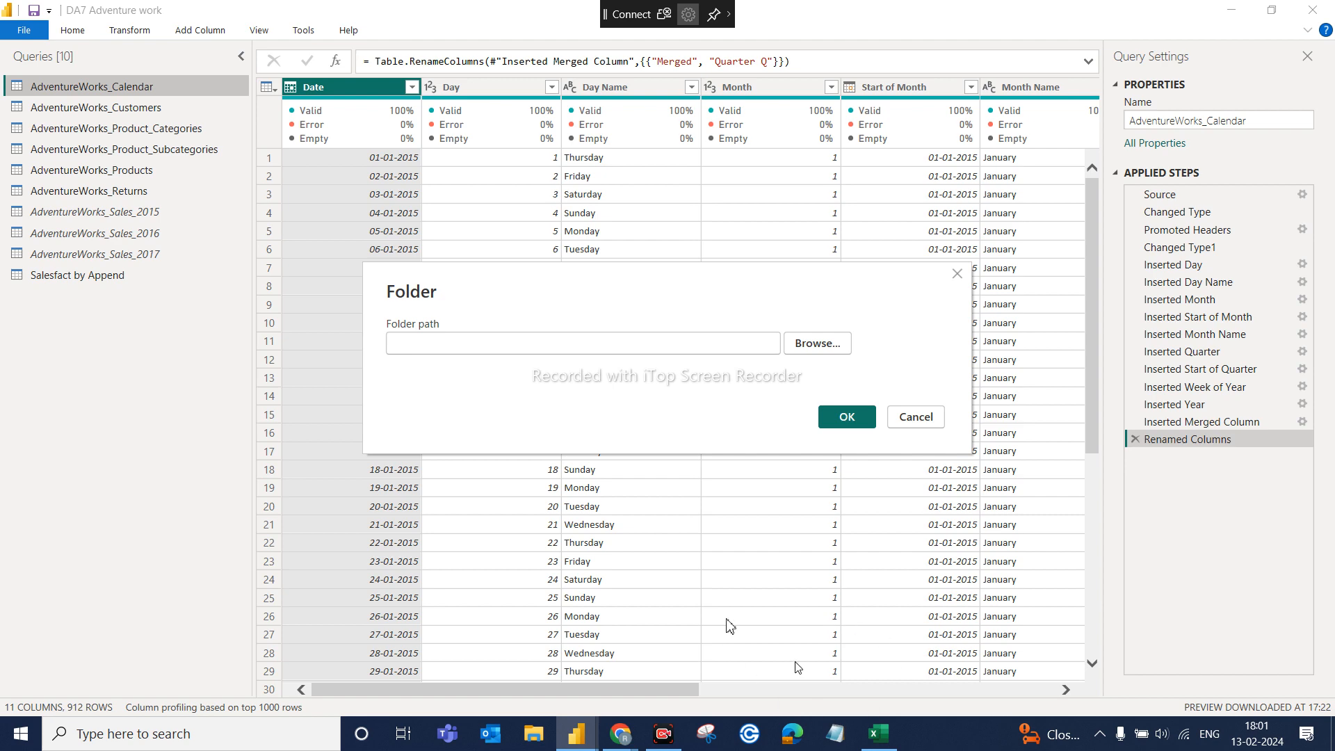
Step: Open the AdventureWorks folder on New Volume (D:) in File Explorer and copy its path
click(534, 735)
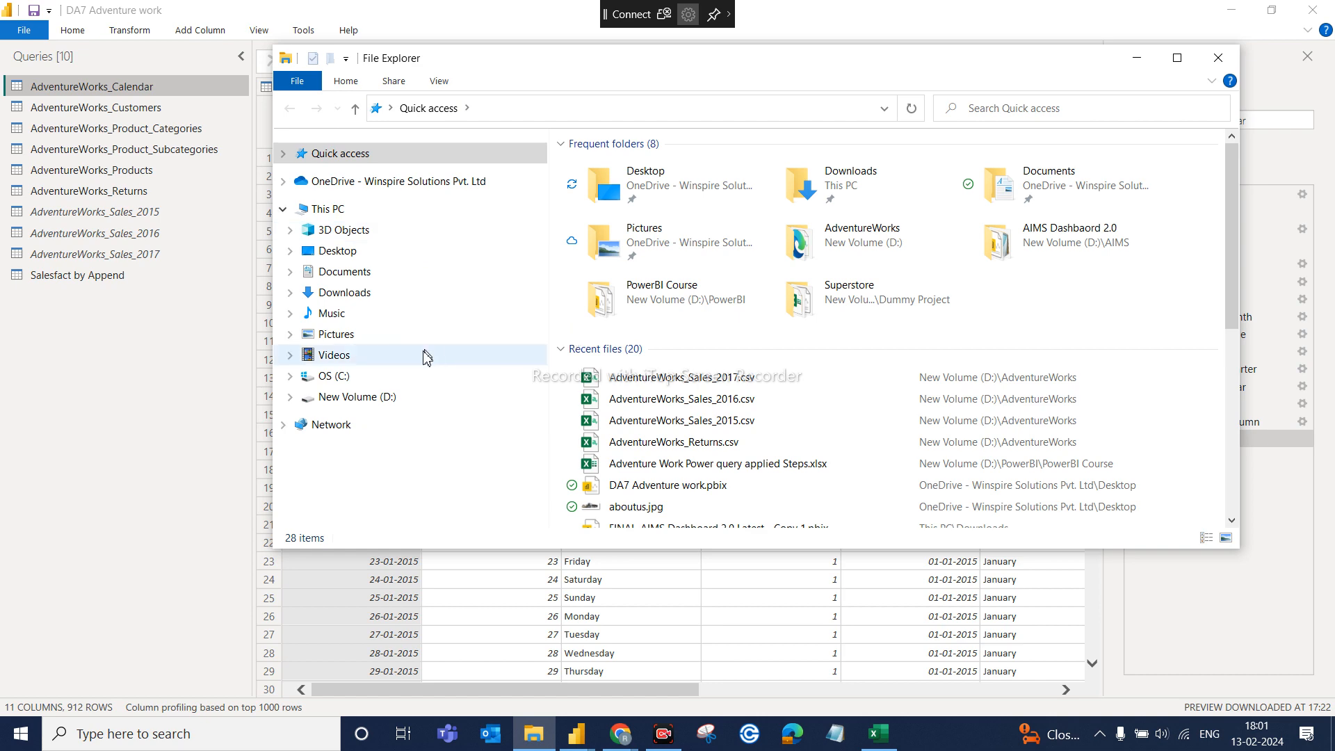
click(409, 397)
scroll(597, 440, down, 8)
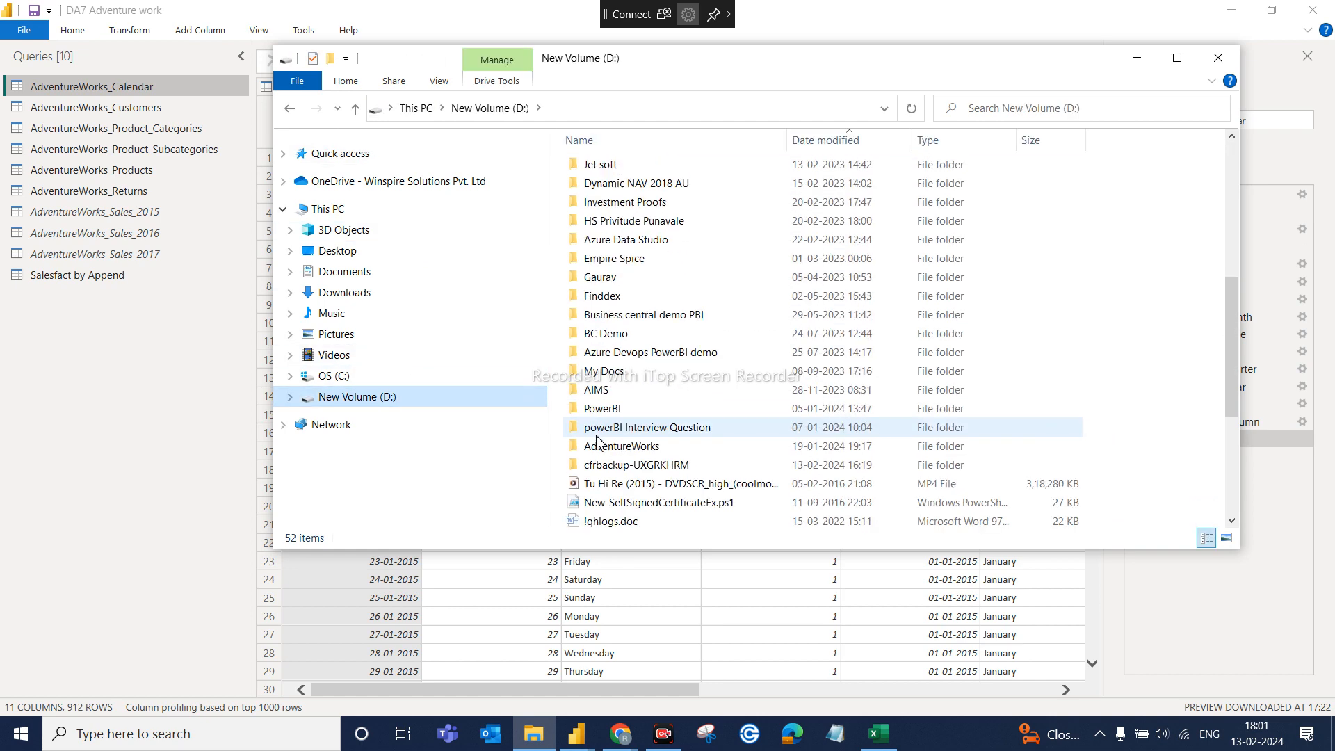
double_click(637, 442)
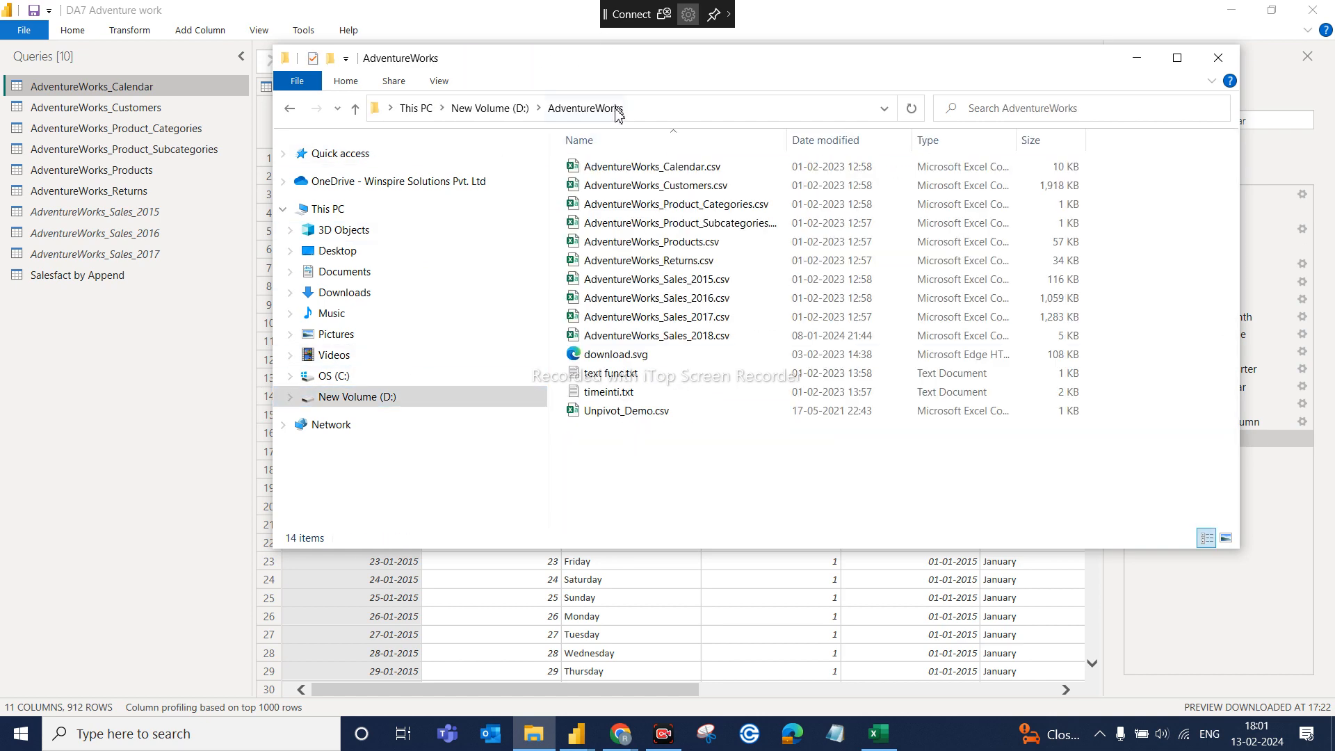
click(760, 111)
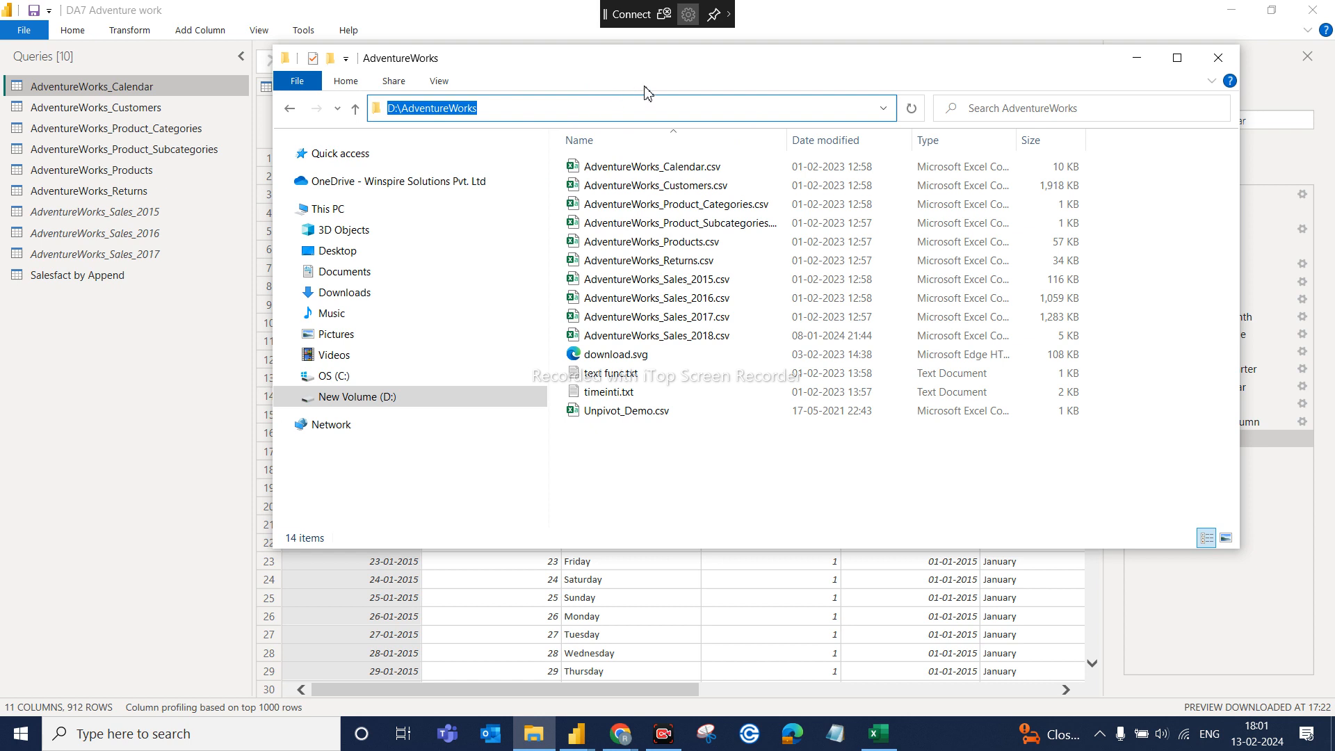
click(793, 495)
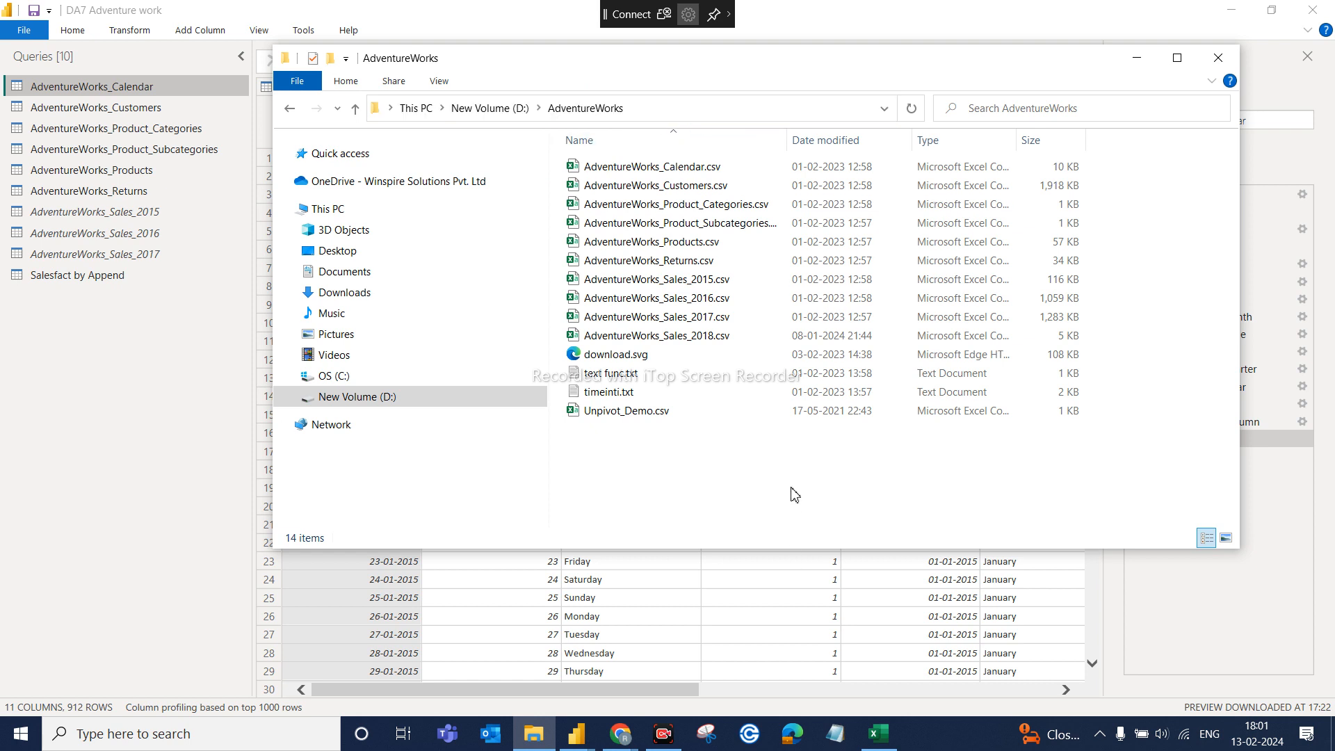
click(731, 116)
key(ctrl+c)
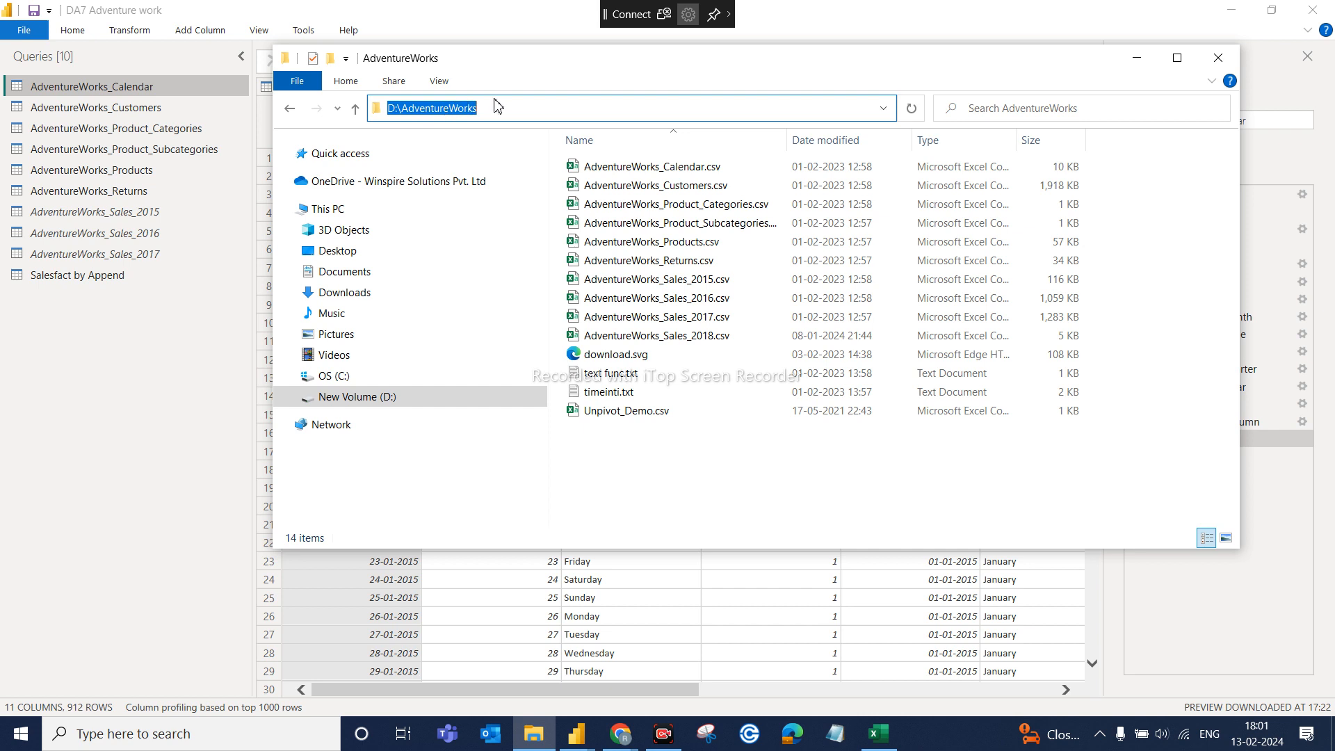
Step: Return to the Power Query Editor and connect to the folder path D:\AdventureWorks
click(577, 734)
click(602, 662)
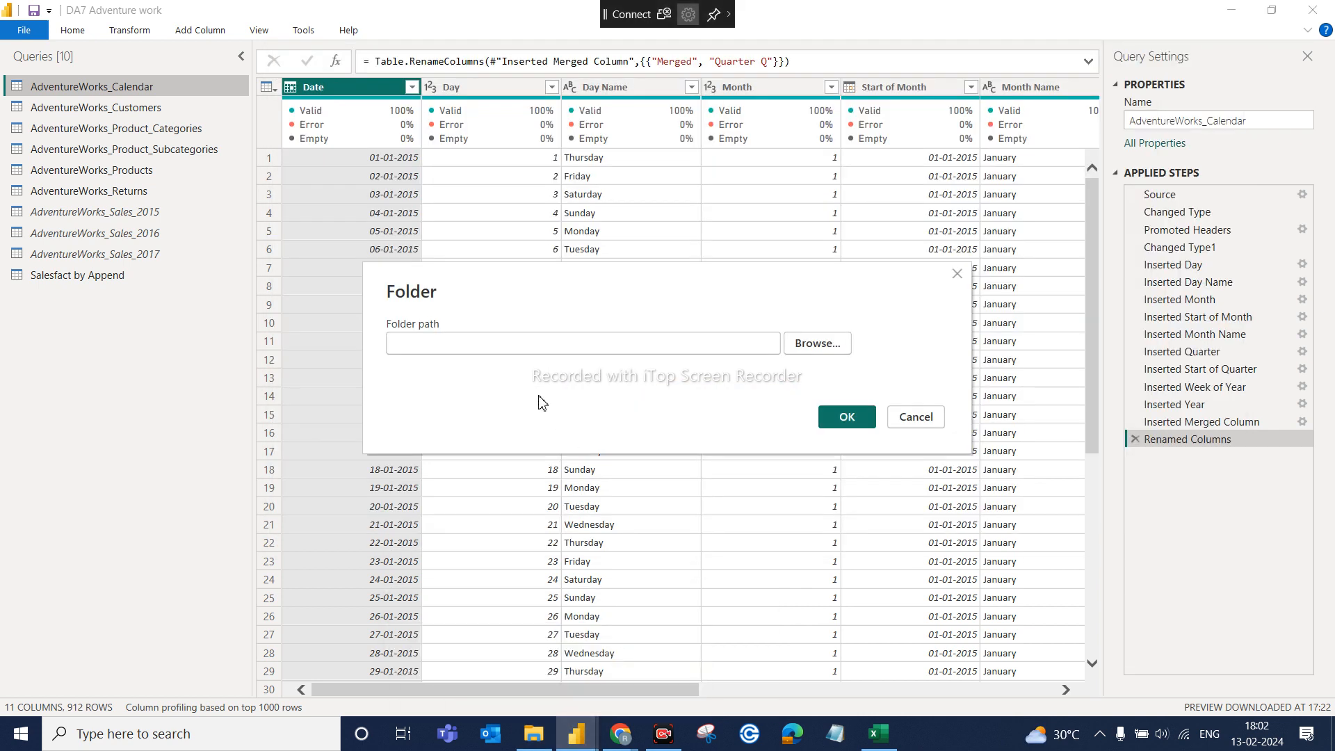
click(514, 350)
key(ctrl+v)
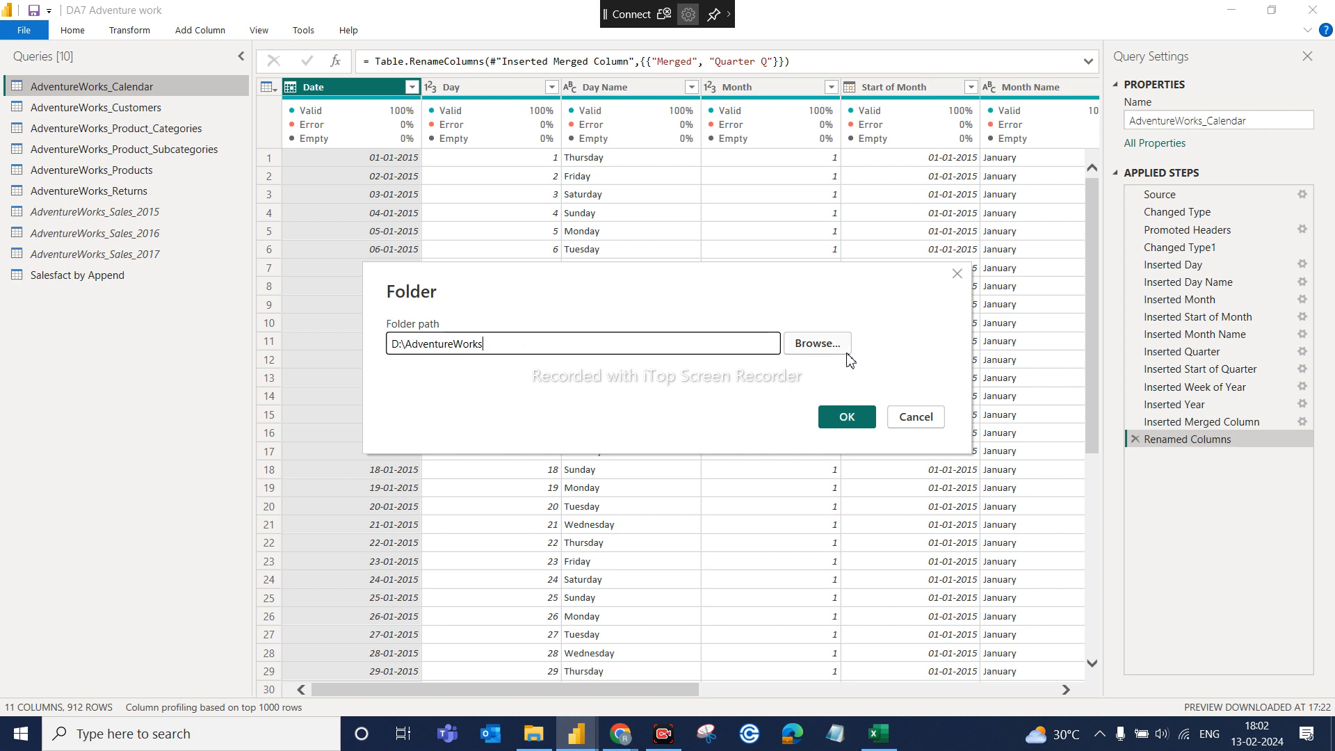
click(849, 417)
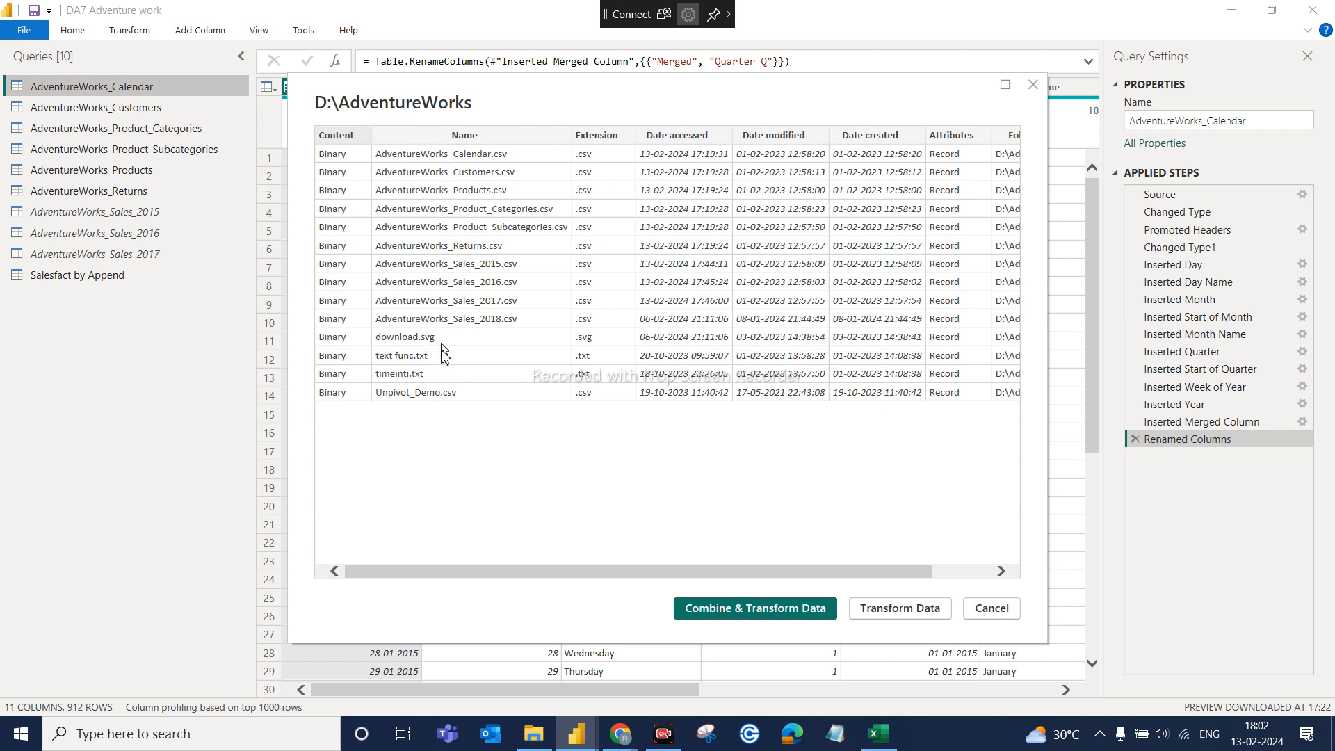
Step: Compare the previewed file list with the AdventureWorks folder in File Explorer, and load the list with Transform Data, without combining the files
click(533, 733)
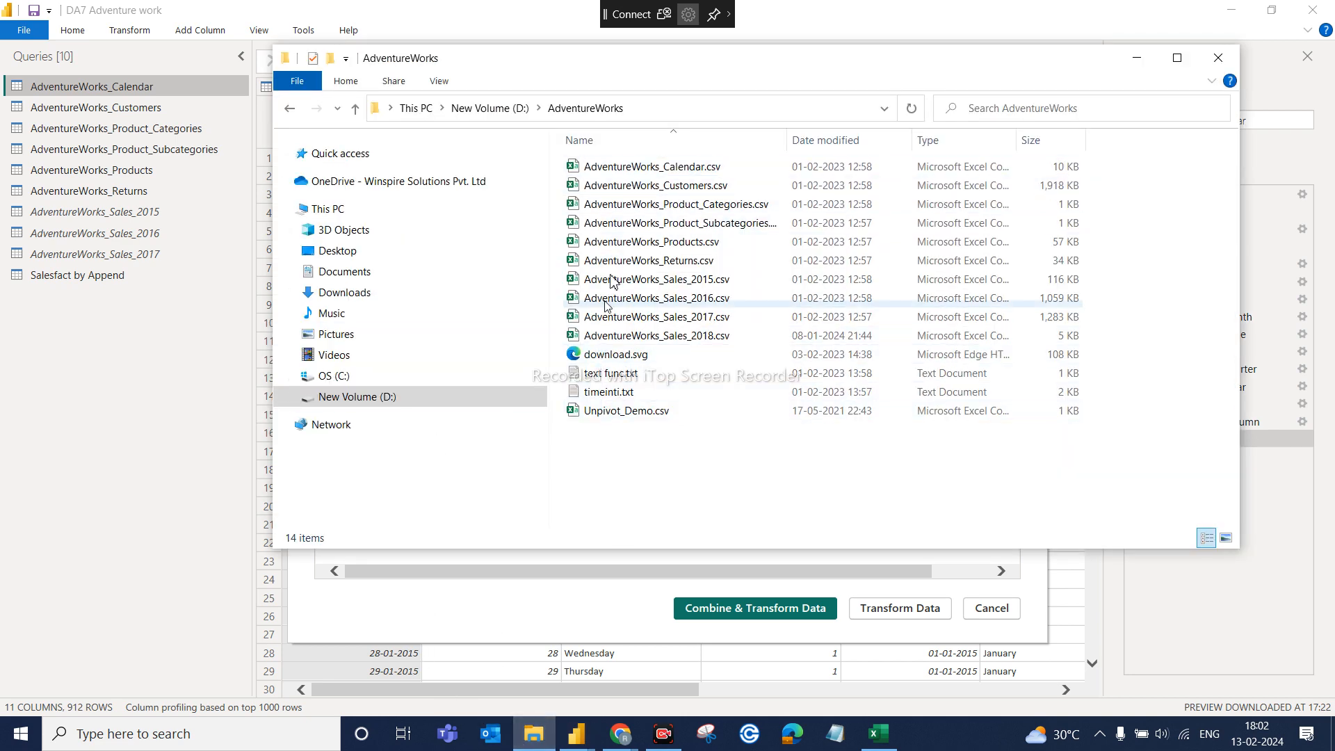
click(577, 733)
click(610, 661)
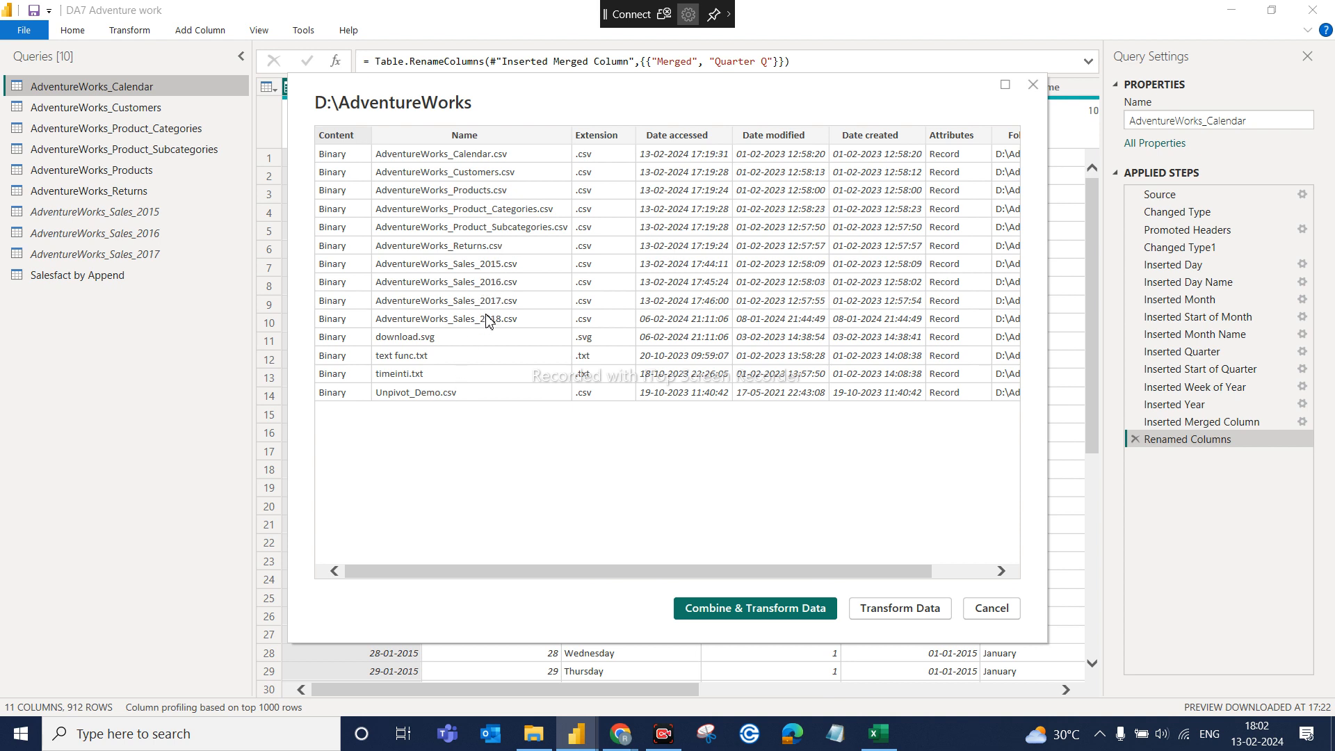
click(881, 617)
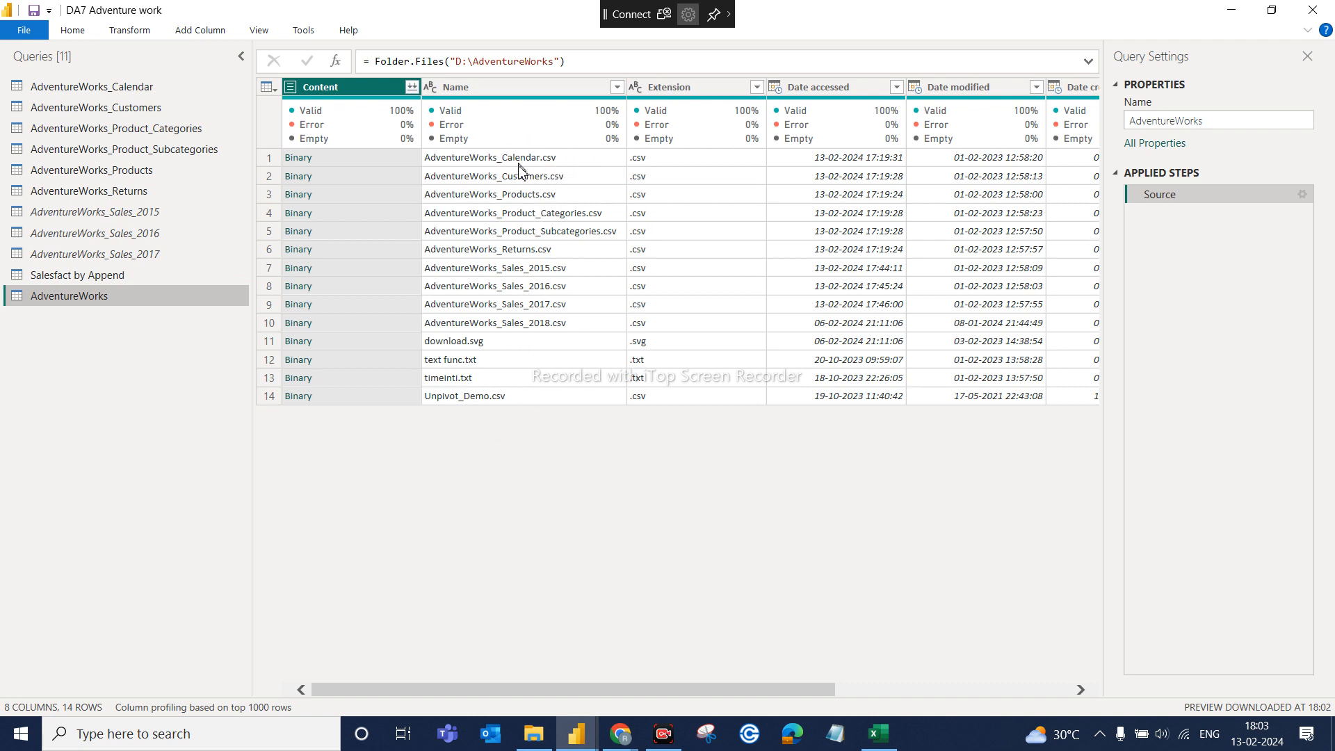
click(491, 89)
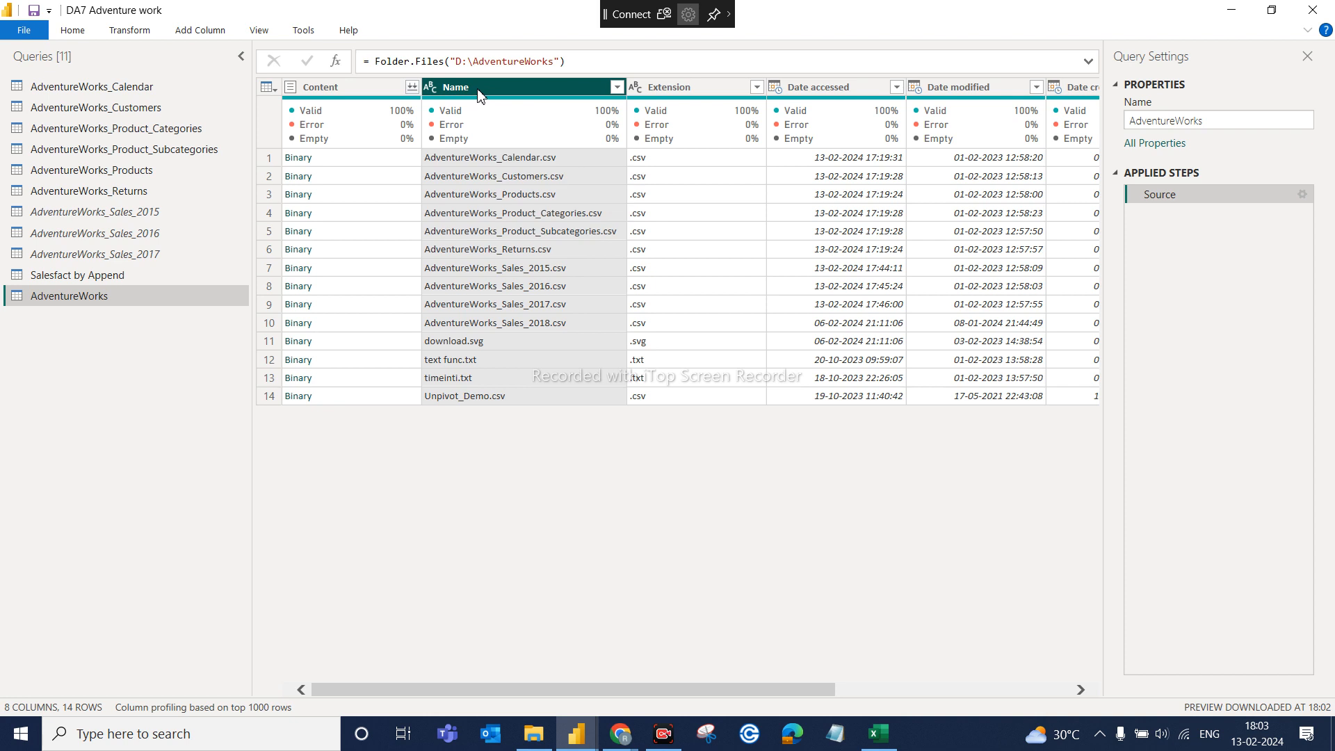
click(617, 88)
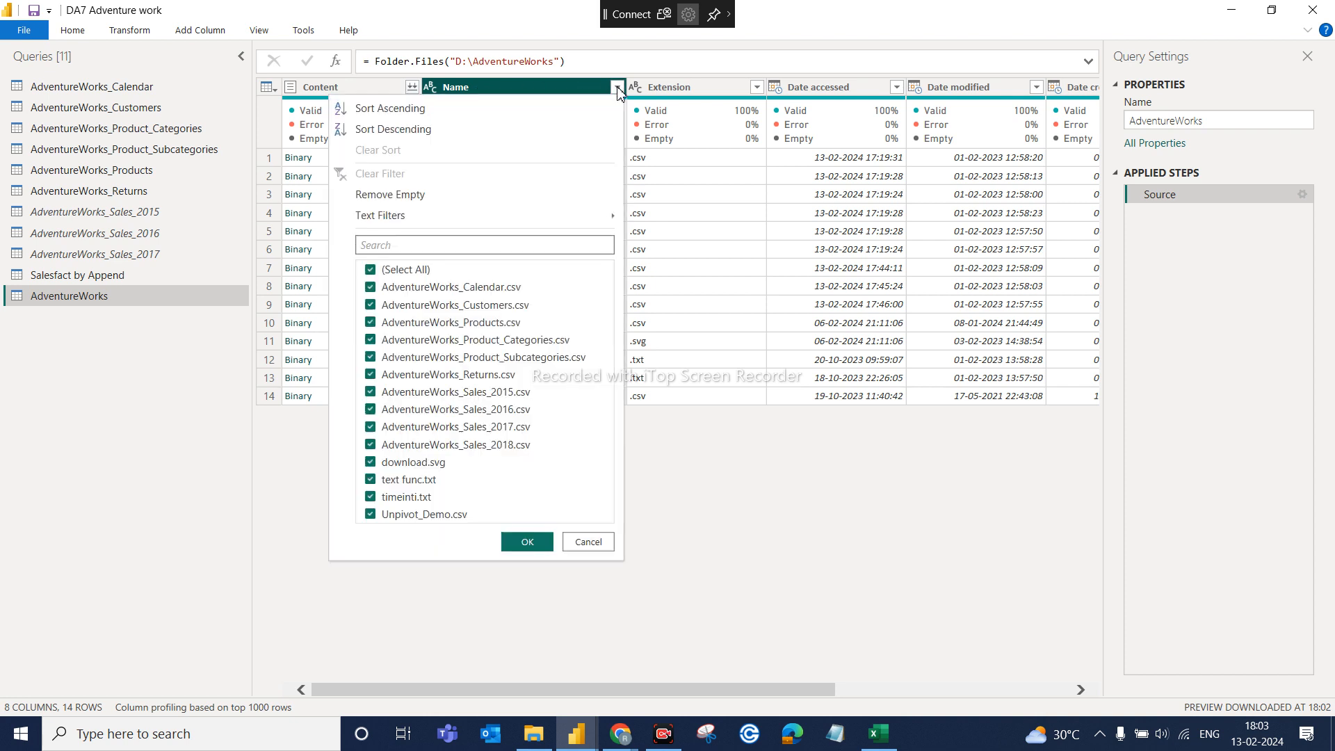
mouse_move(454, 223)
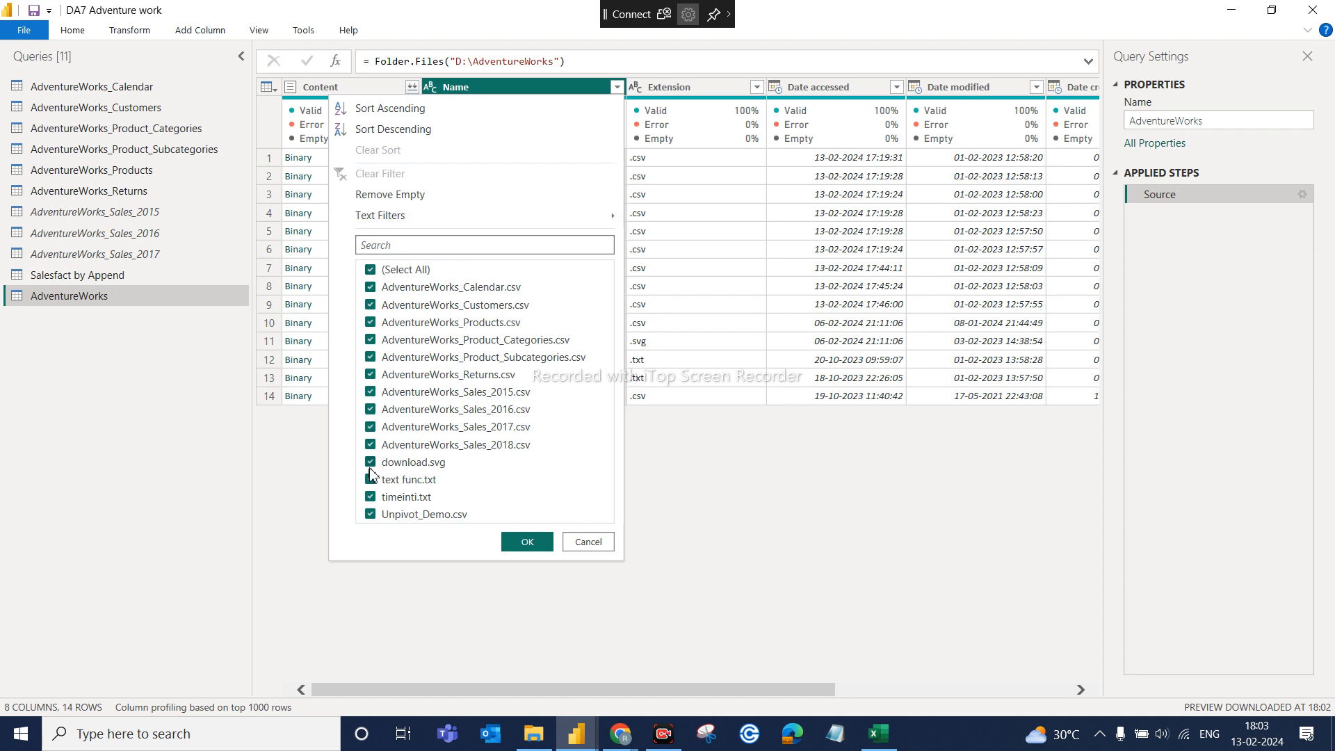
click(383, 272)
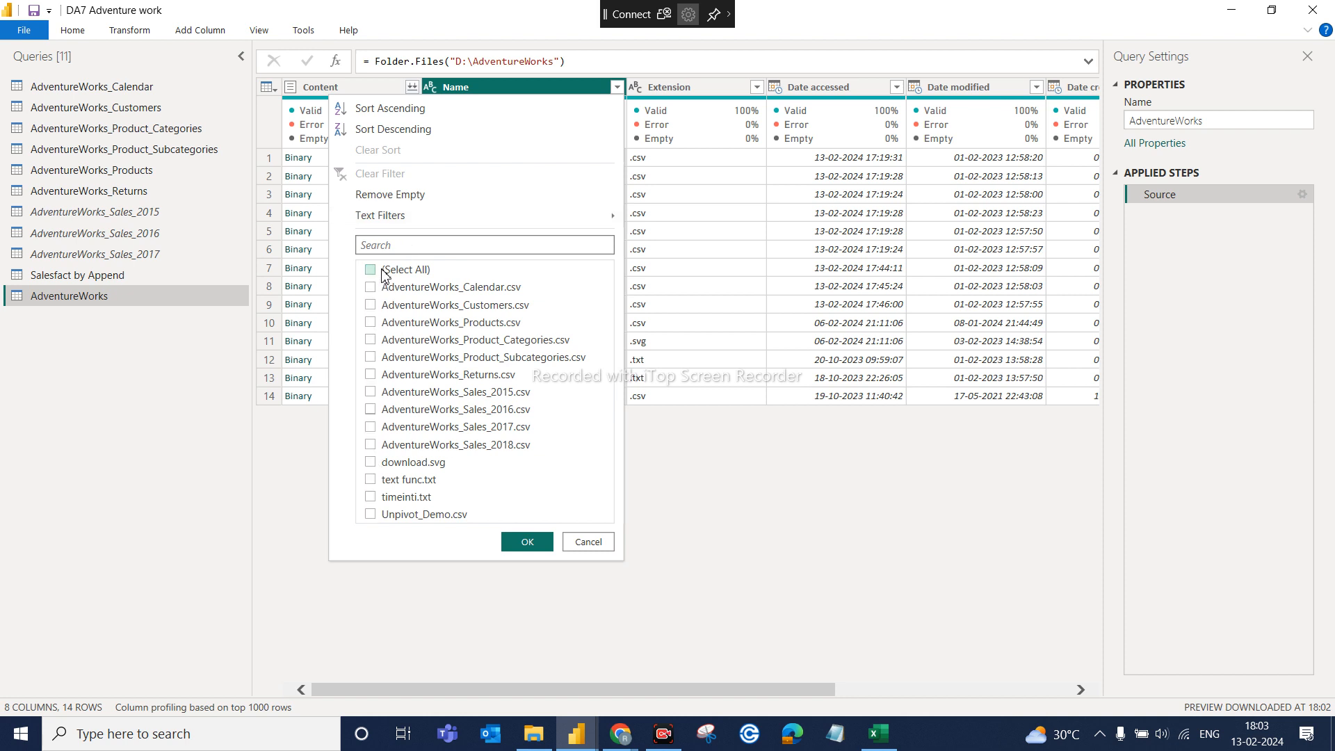
click(371, 409)
click(371, 429)
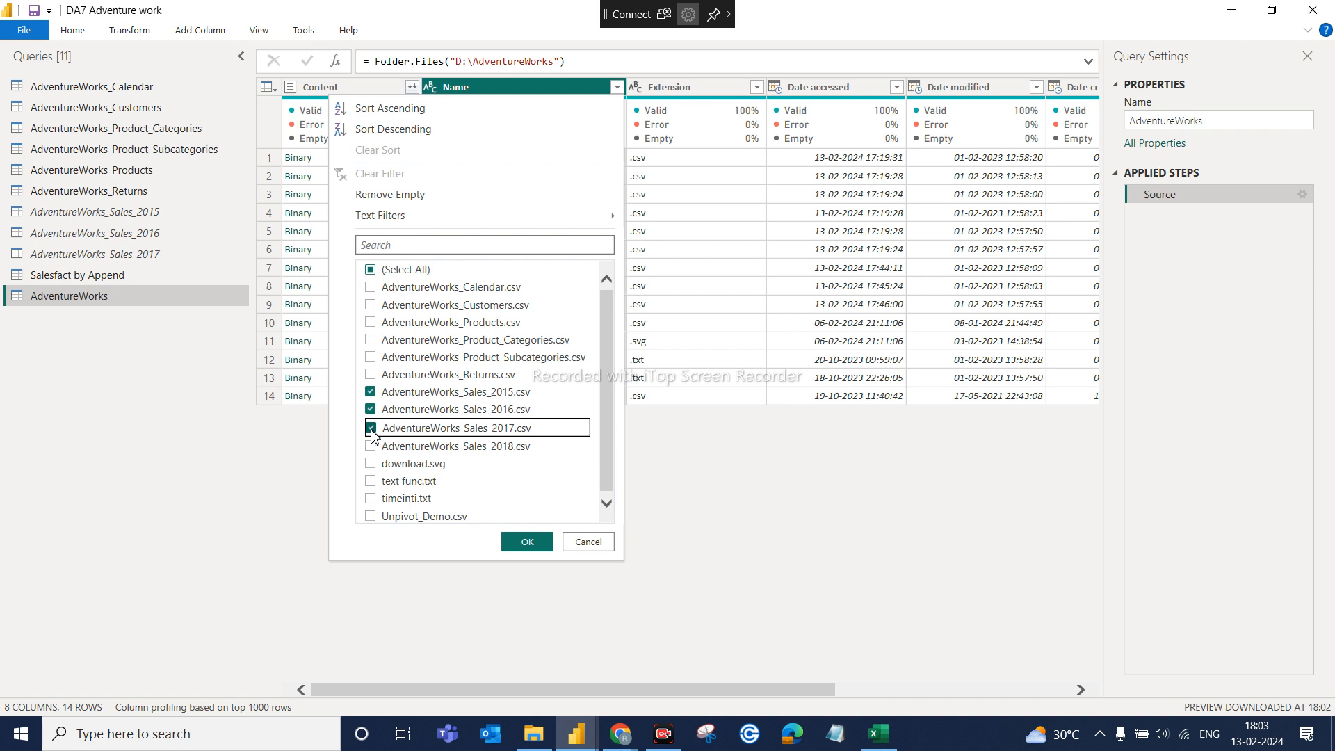
click(371, 272)
click(371, 273)
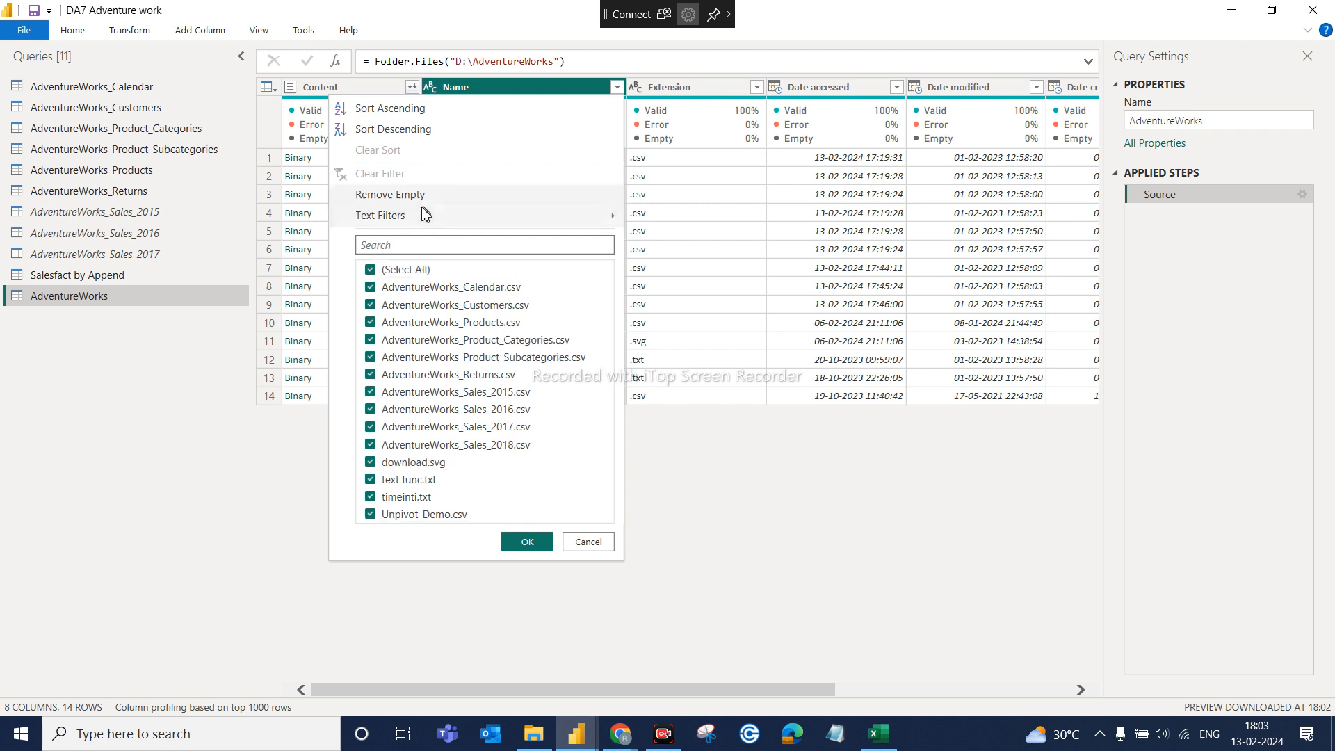
mouse_move(406, 220)
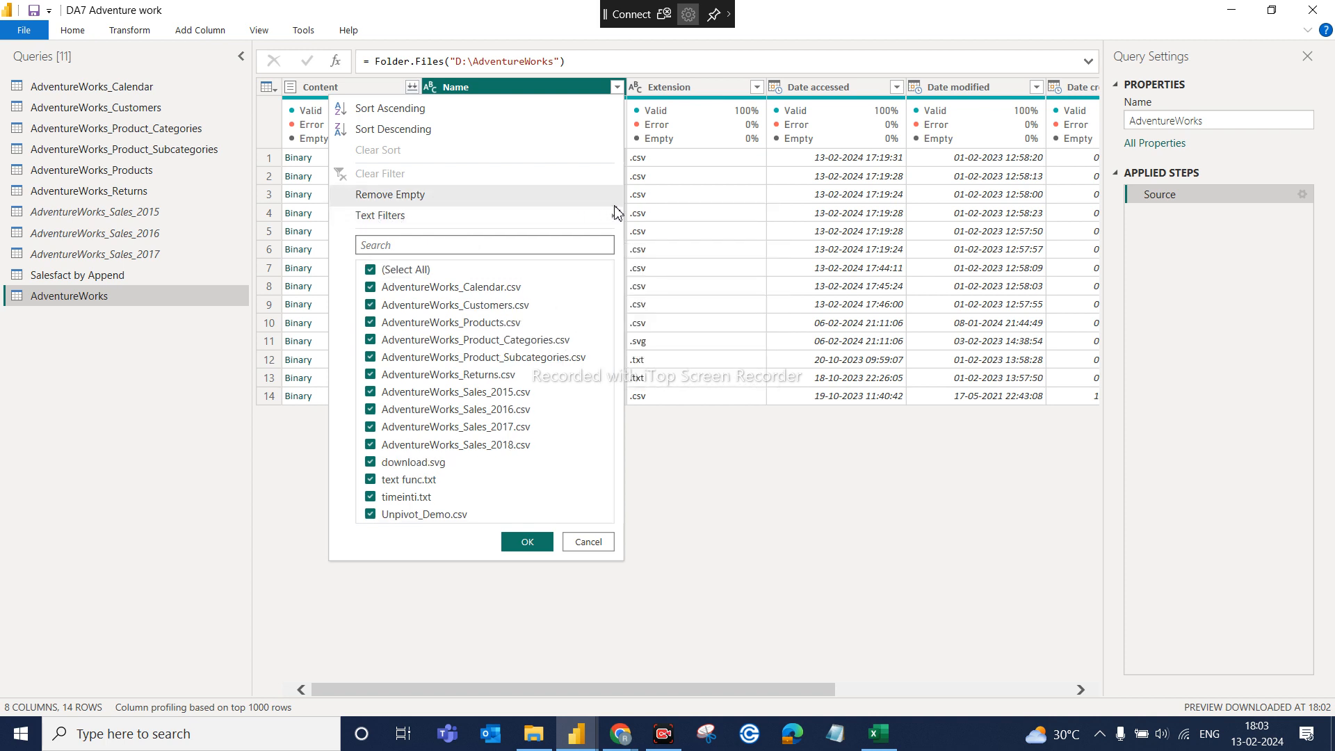
mouse_move(611, 215)
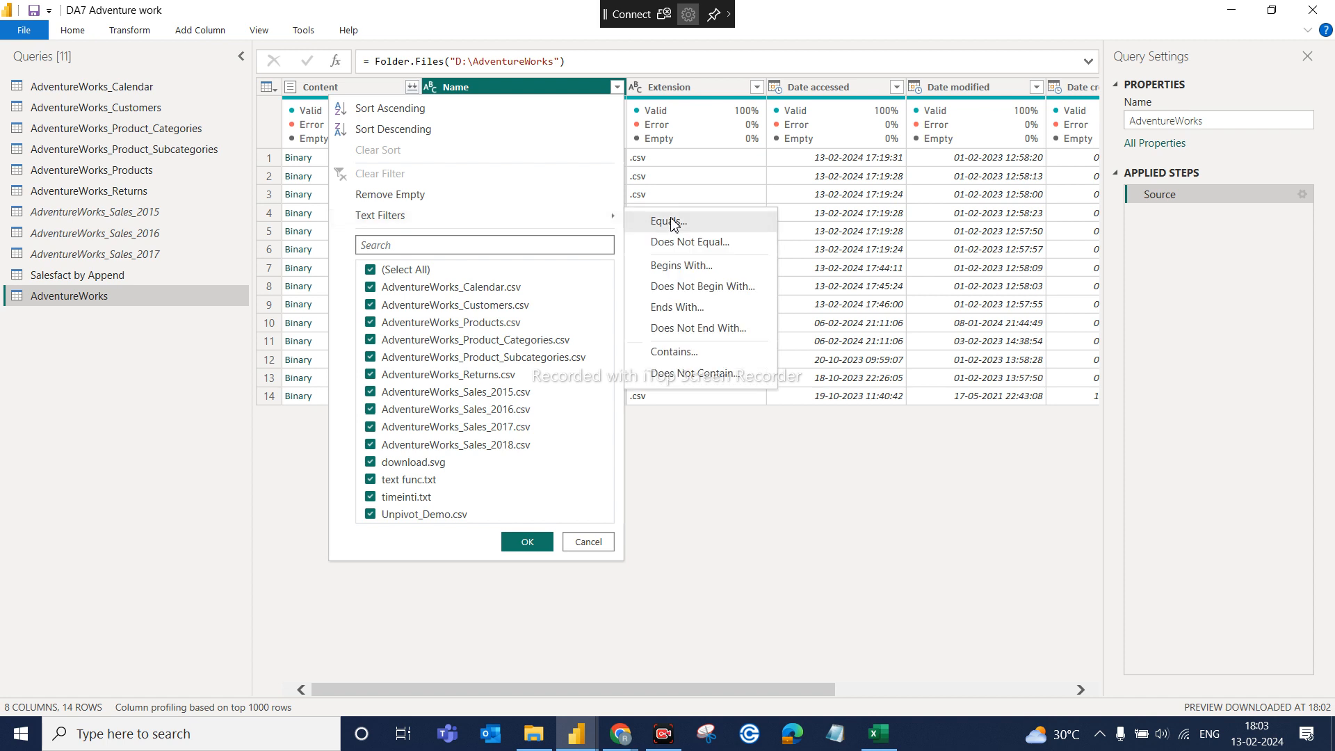
click(674, 354)
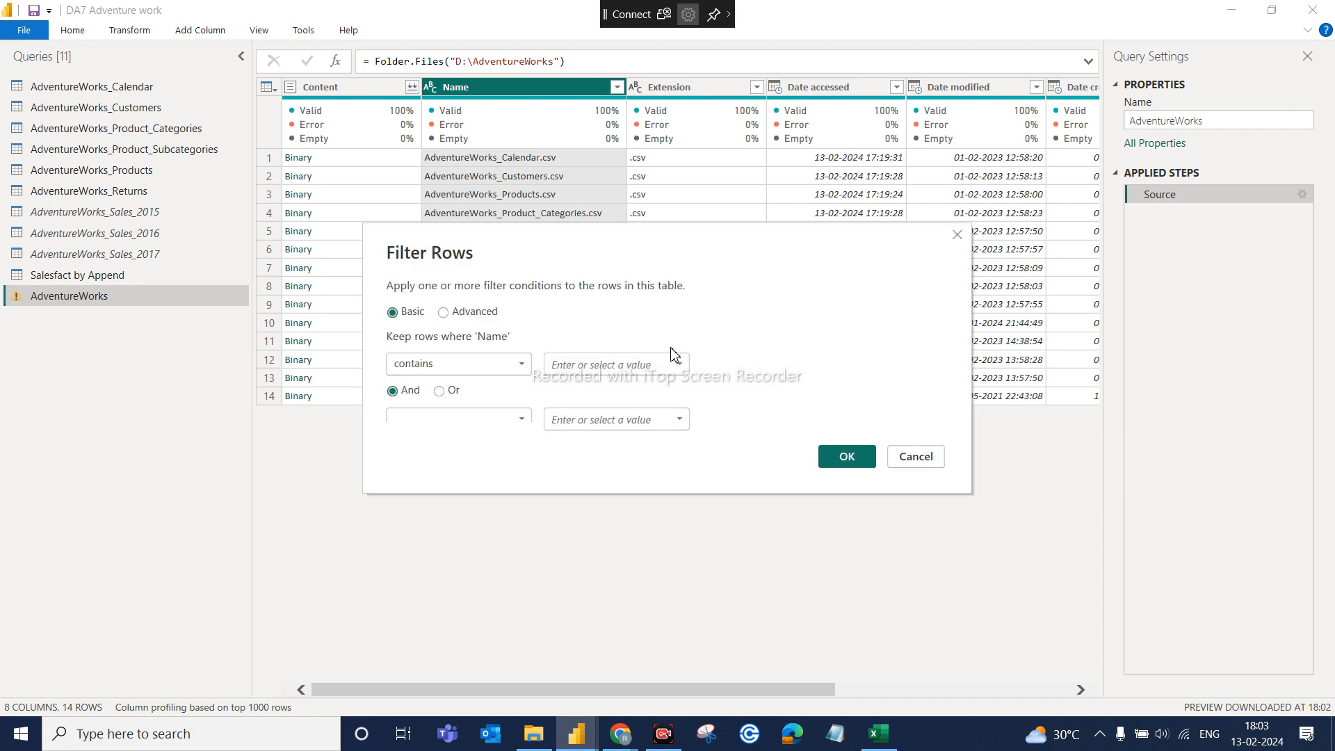
click(576, 368)
drag(594, 253, 589, 423)
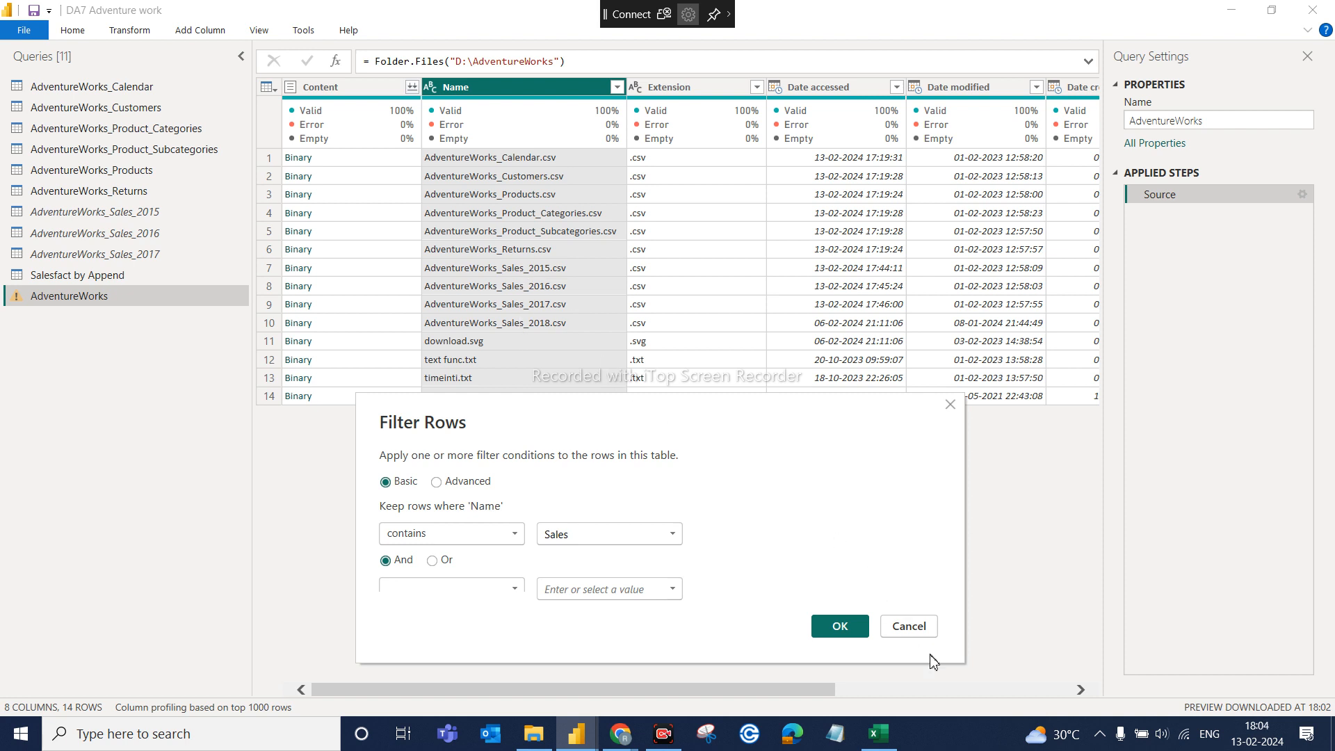
click(915, 626)
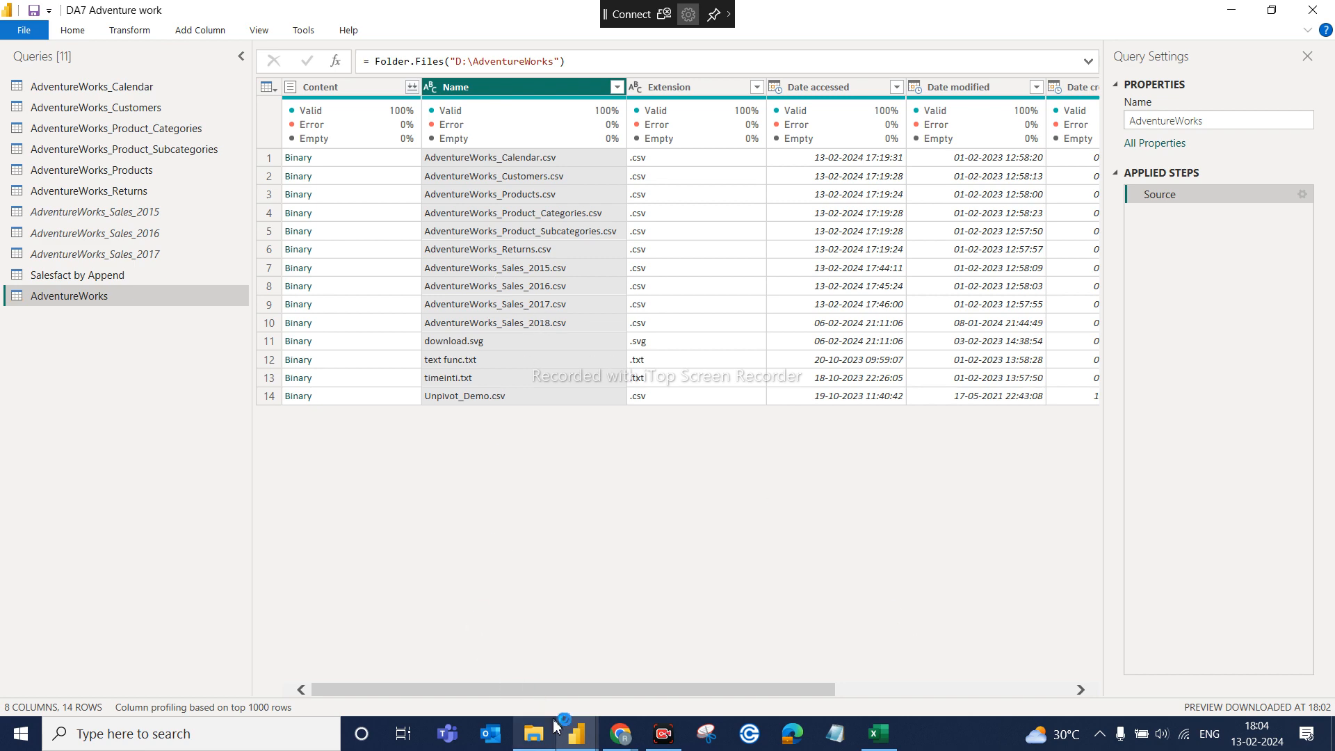
Step: Switch to File Explorer and delete AdventureWorks_Sales_2018.csv from the AdventureWorks folder
mouse_move(577, 734)
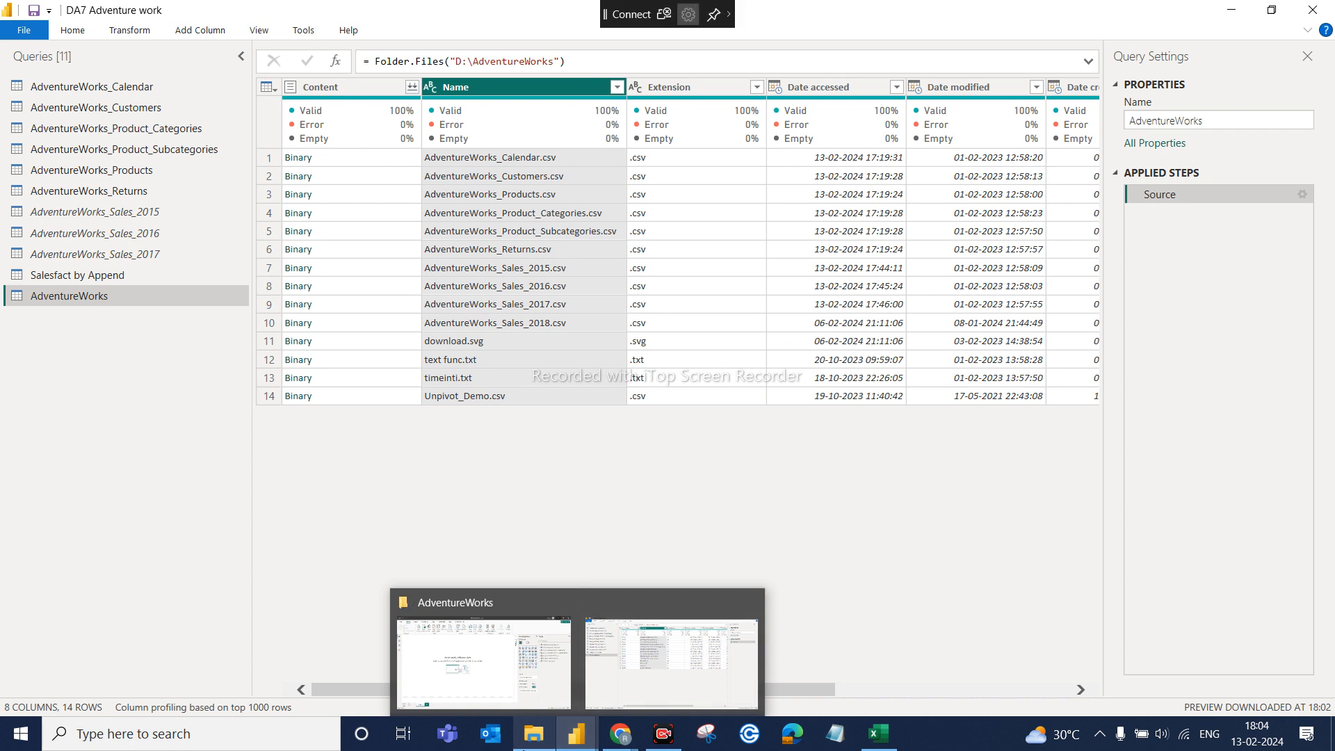
click(523, 744)
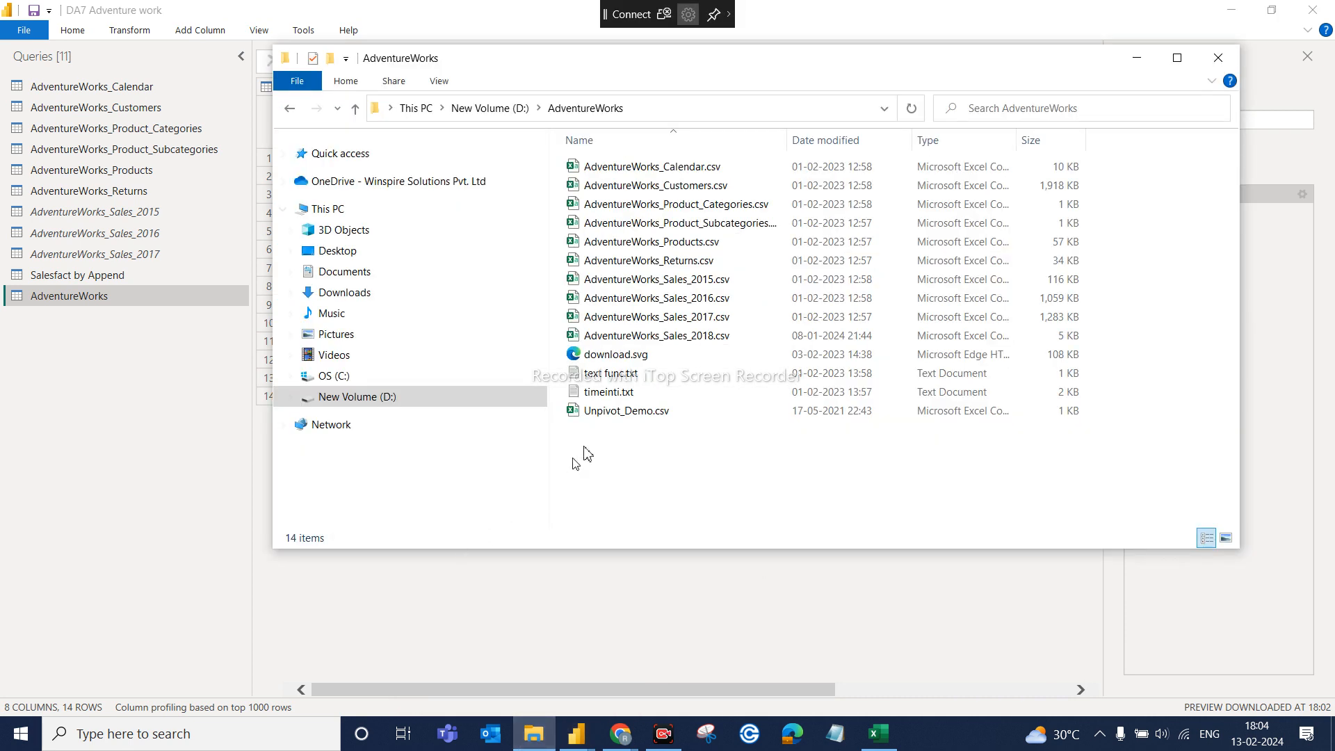
click(691, 335)
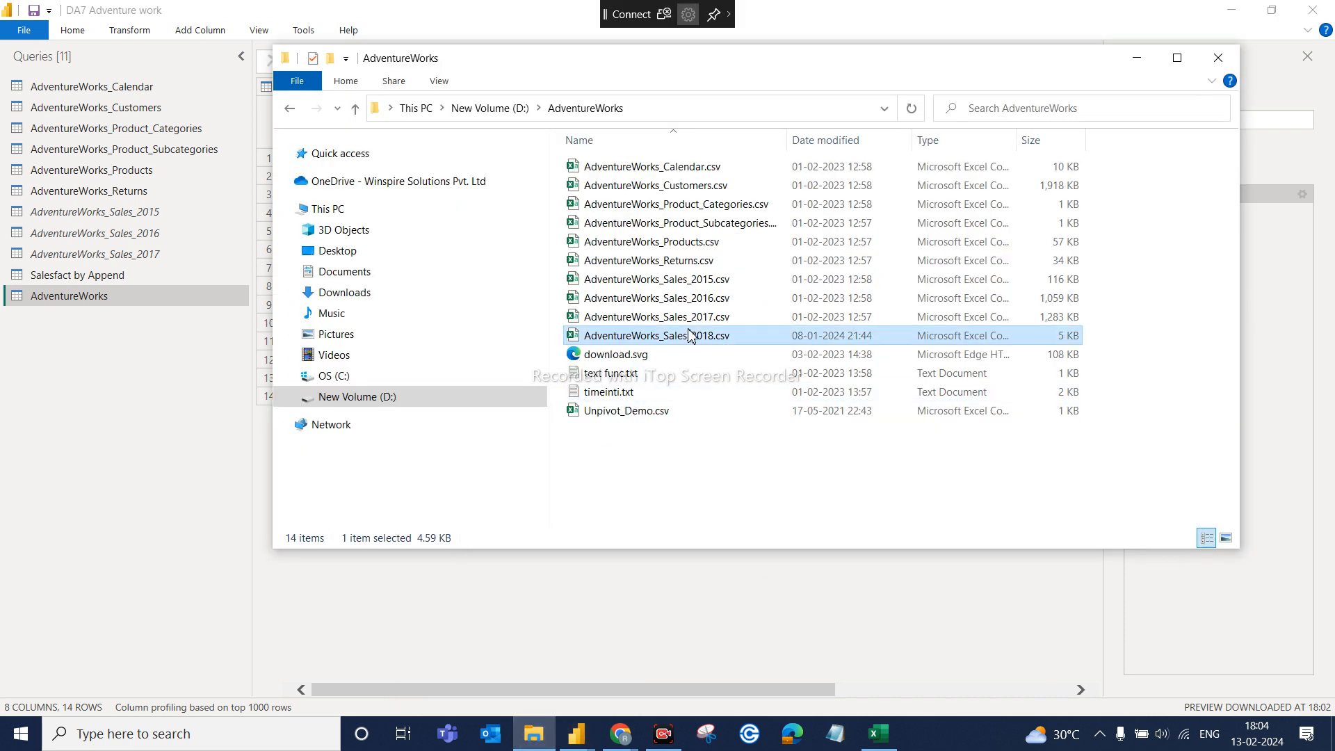
key(Delete)
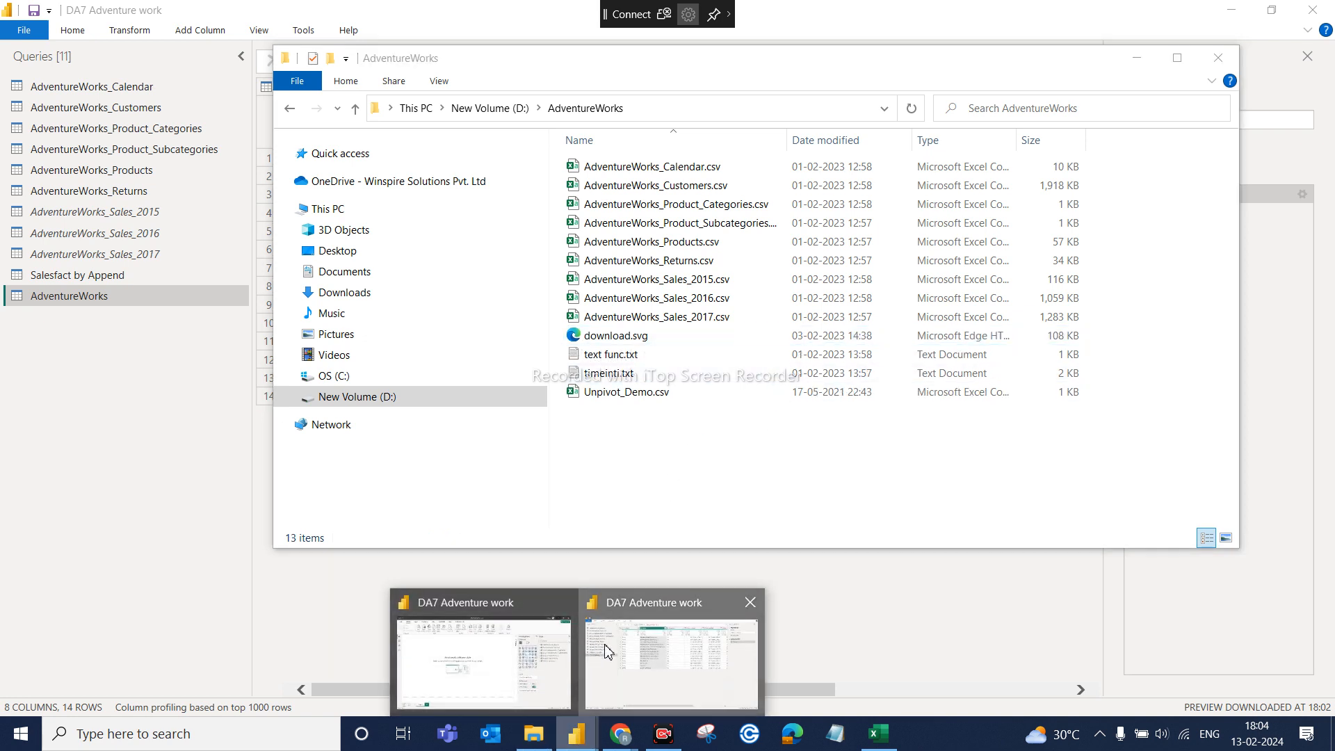
Step: Return to the Power Query Editor and refresh the preview of the AdventureWorks query
click(608, 651)
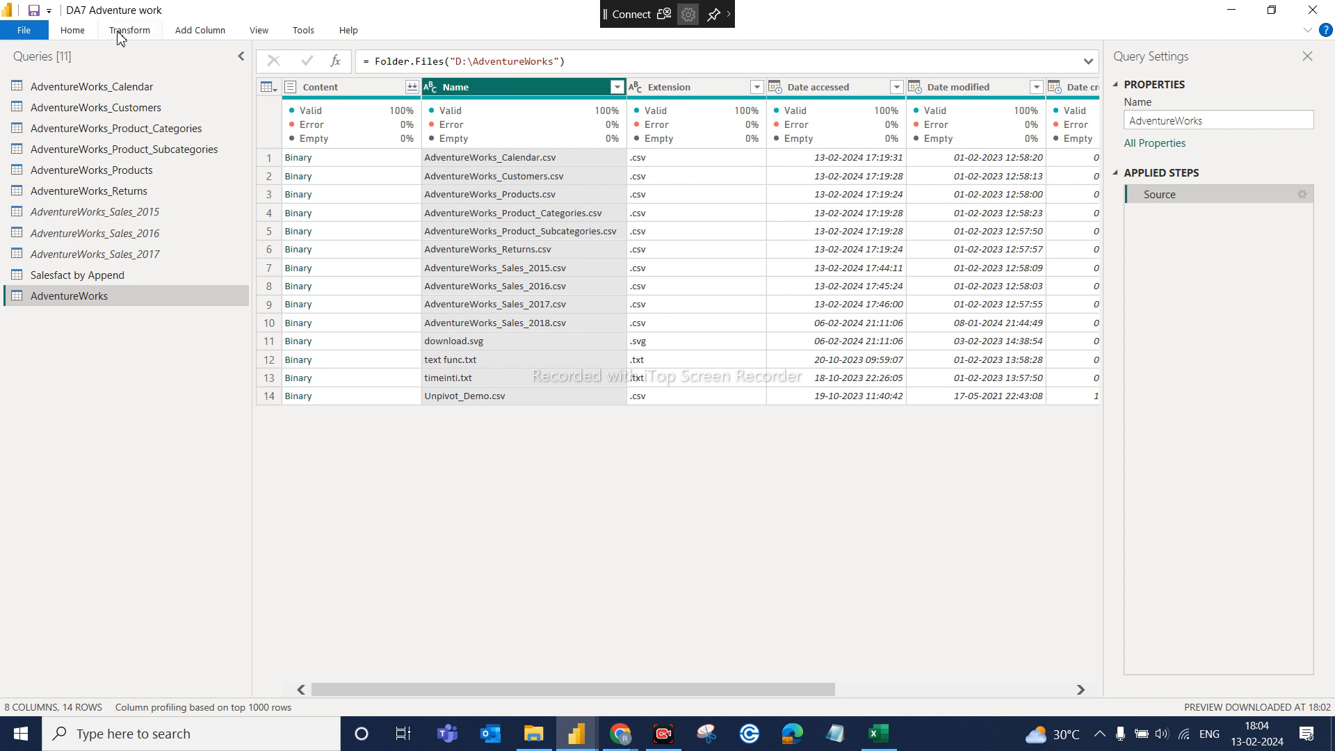
click(85, 32)
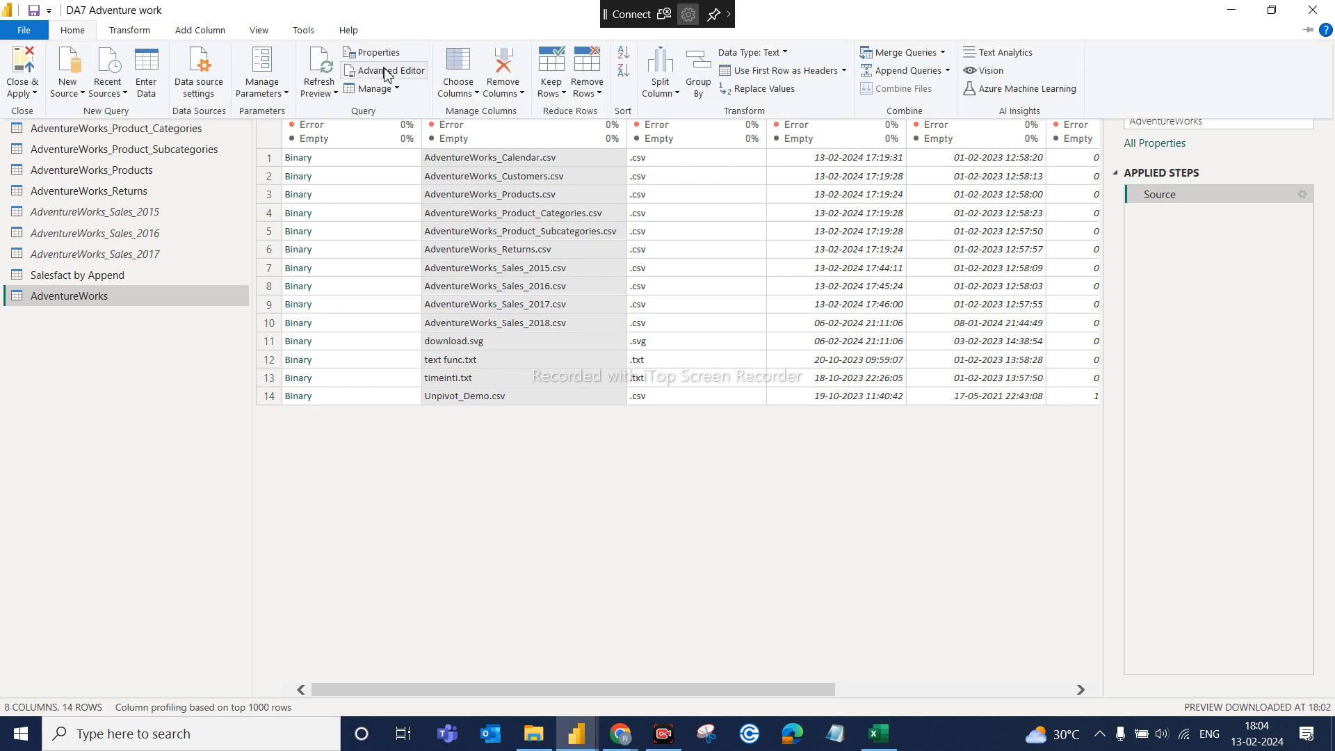
click(338, 94)
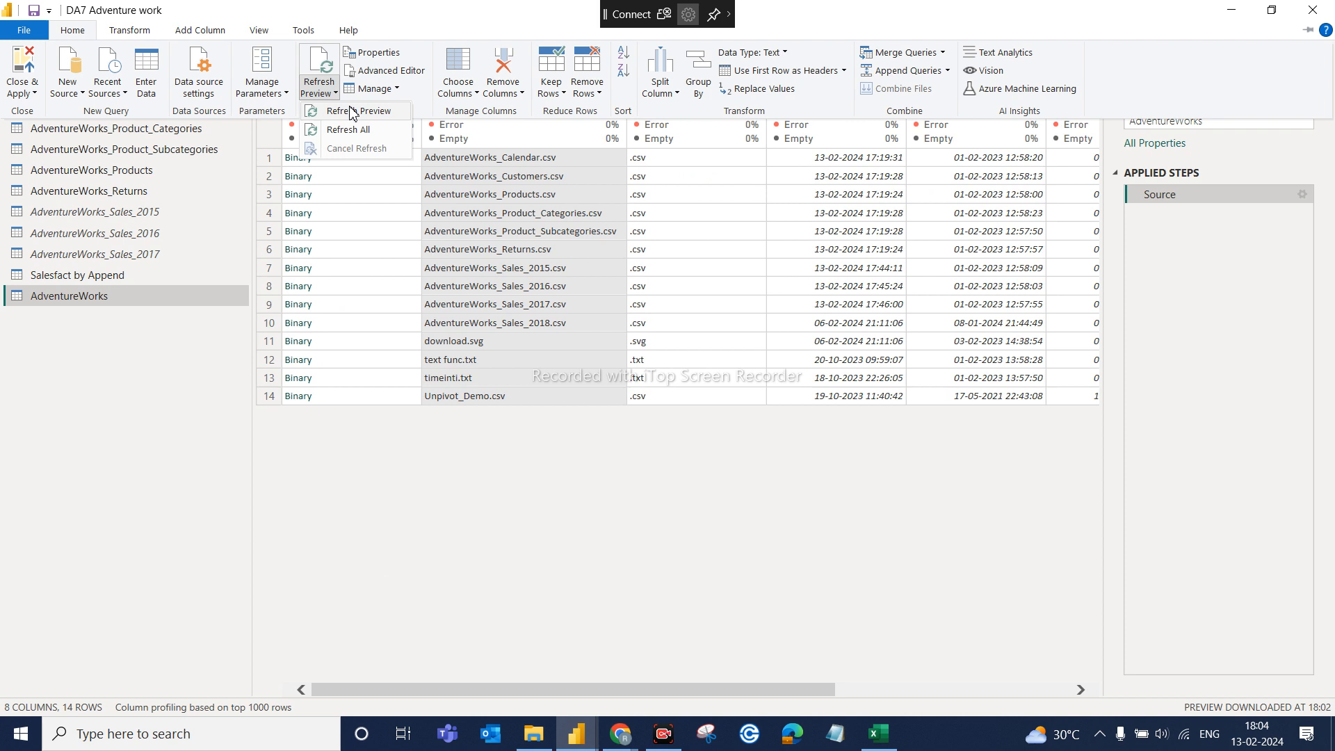
click(351, 113)
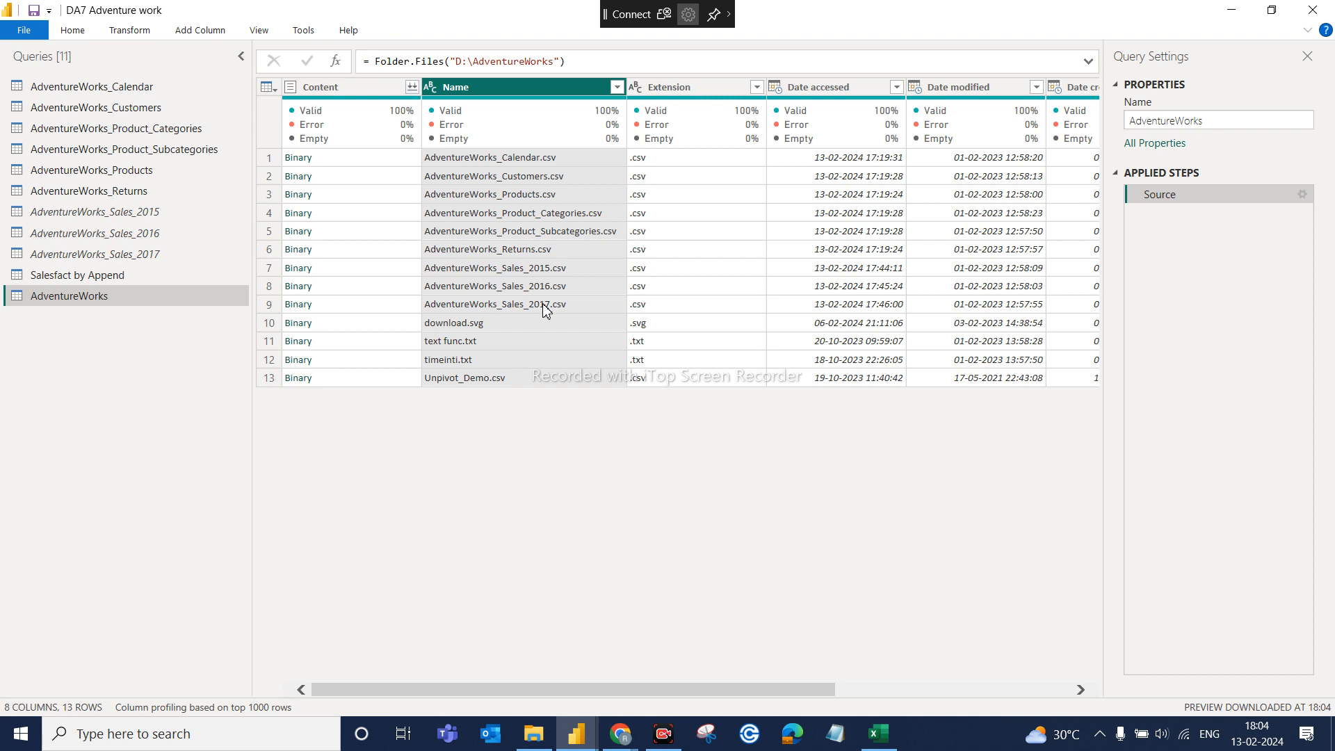
Step: Filter the Name column of the AdventureWorks query to keep rows whose text contains "Sales"
click(617, 87)
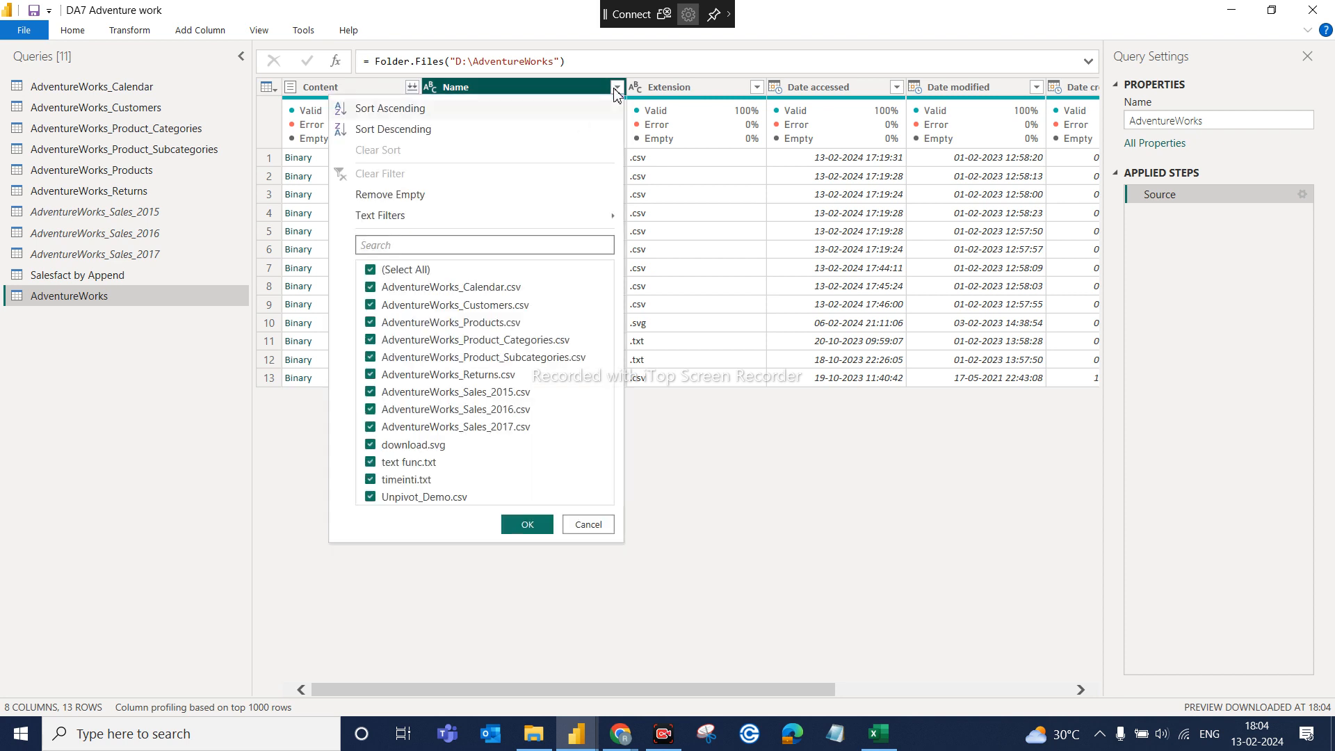
mouse_move(532, 219)
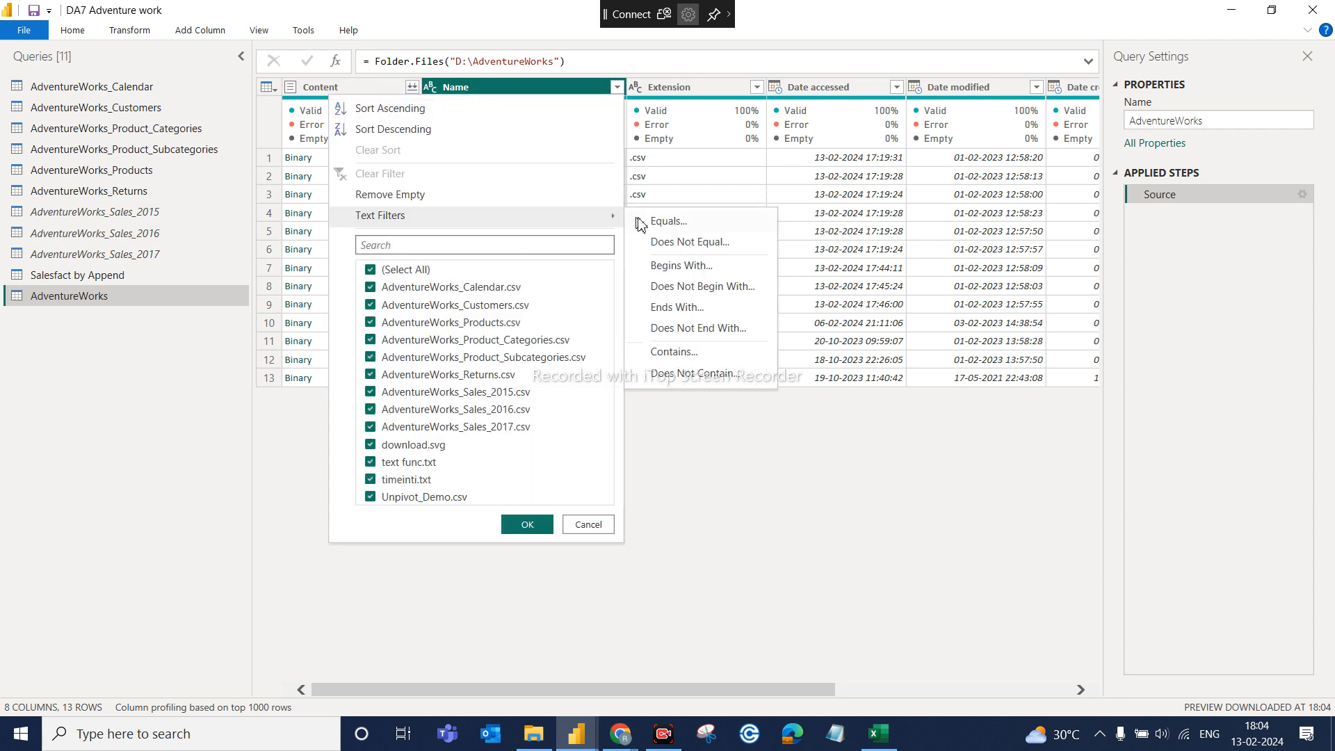
click(665, 355)
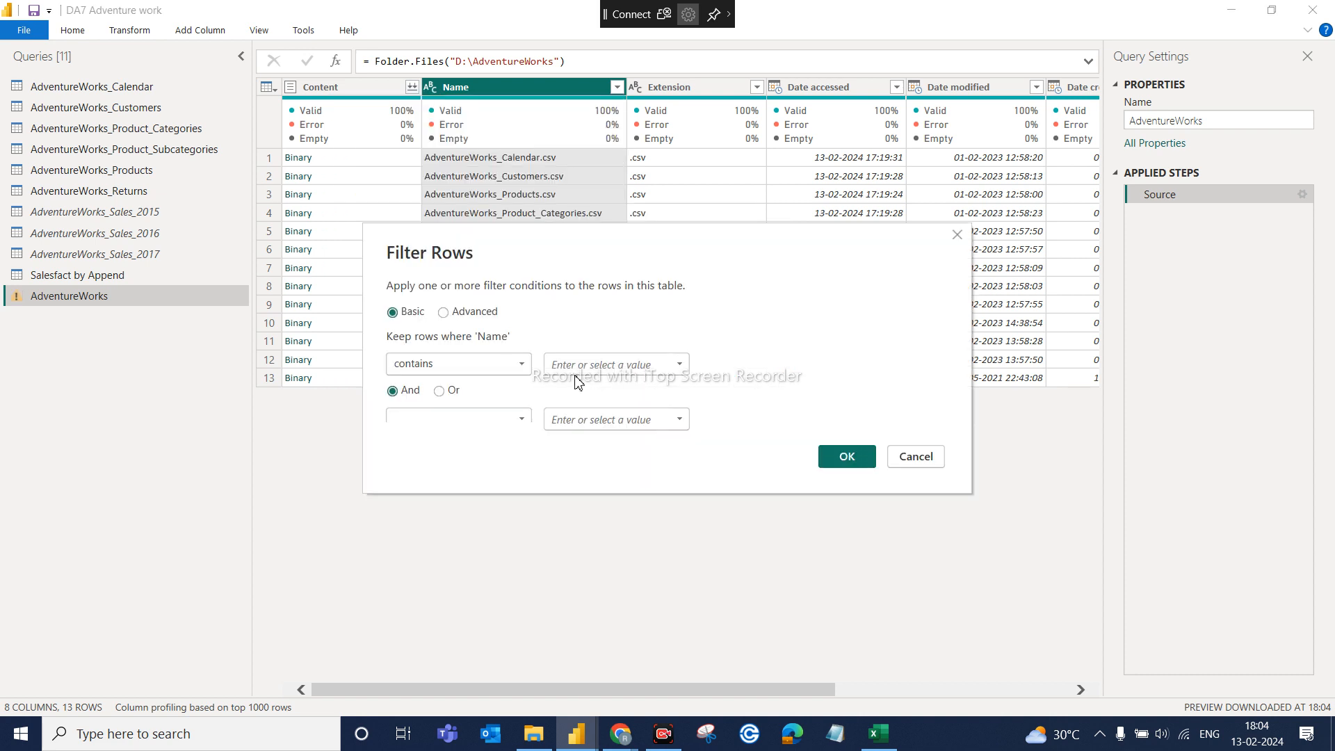
click(577, 365)
click(848, 456)
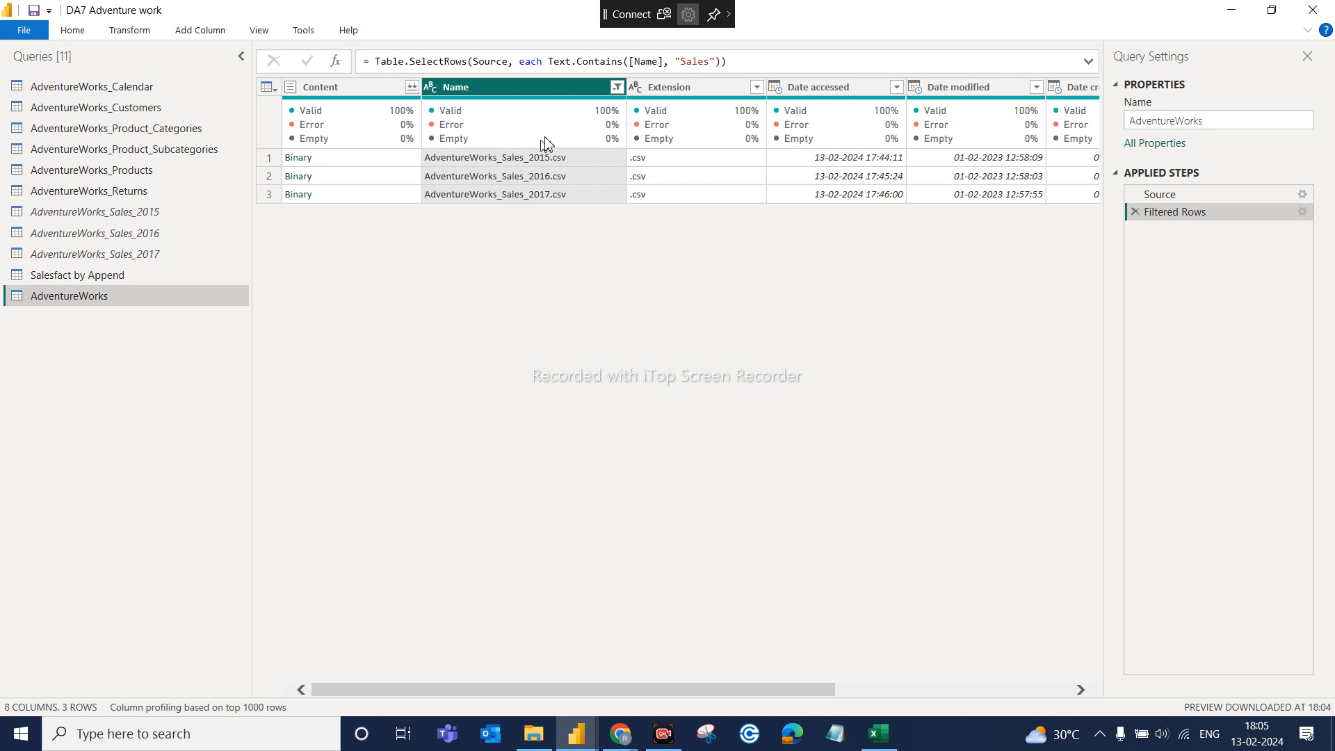
Step: Combine the files in the Content column of the AdventureWorks query, using the first file as sample with a comma delimiter
click(342, 88)
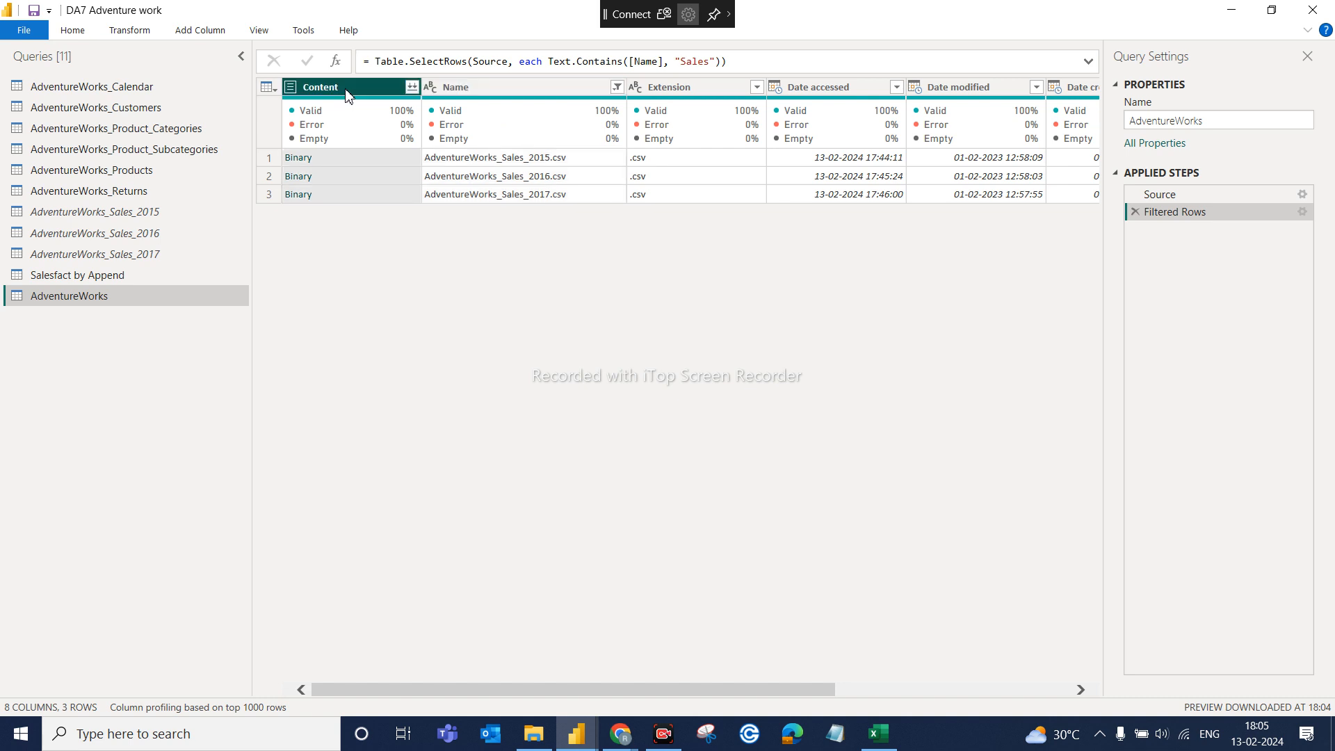
click(412, 88)
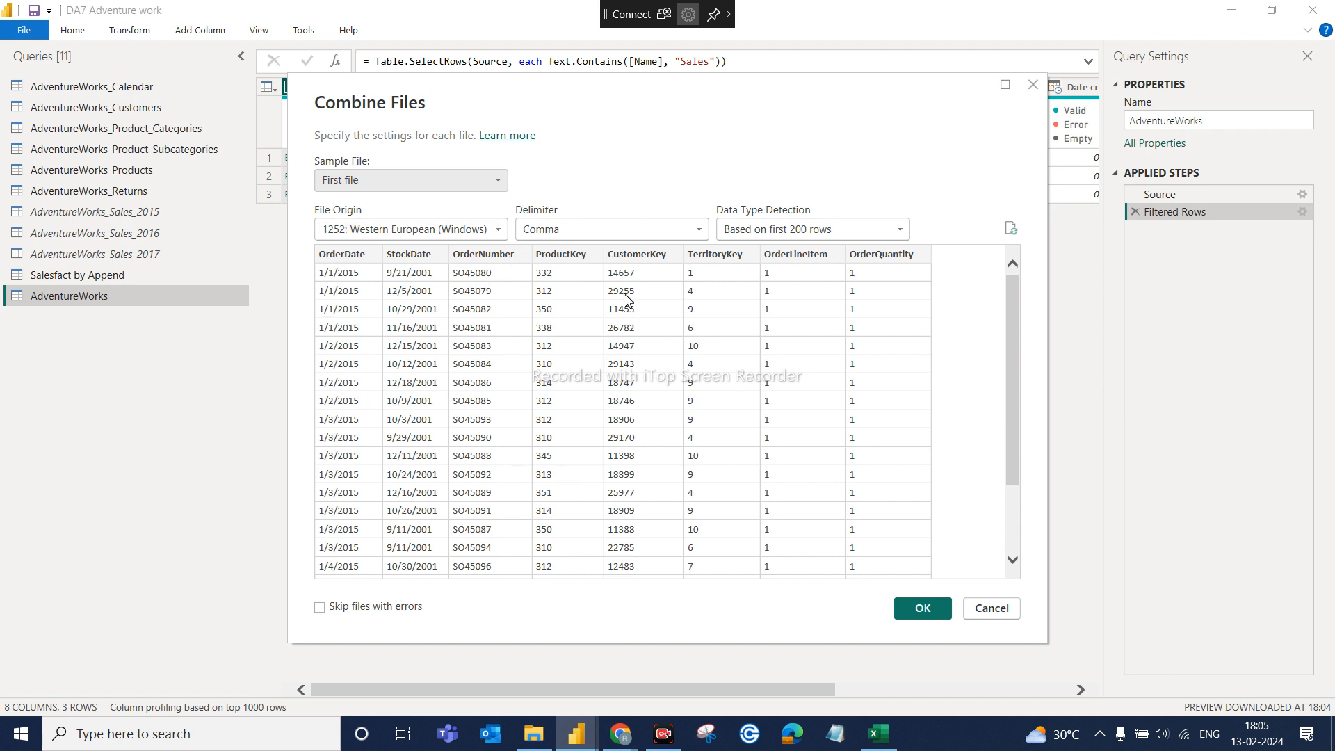
mouse_move(1012, 293)
mouse_down()
mouse_move(1013, 330)
mouse_move(1013, 275)
mouse_up()
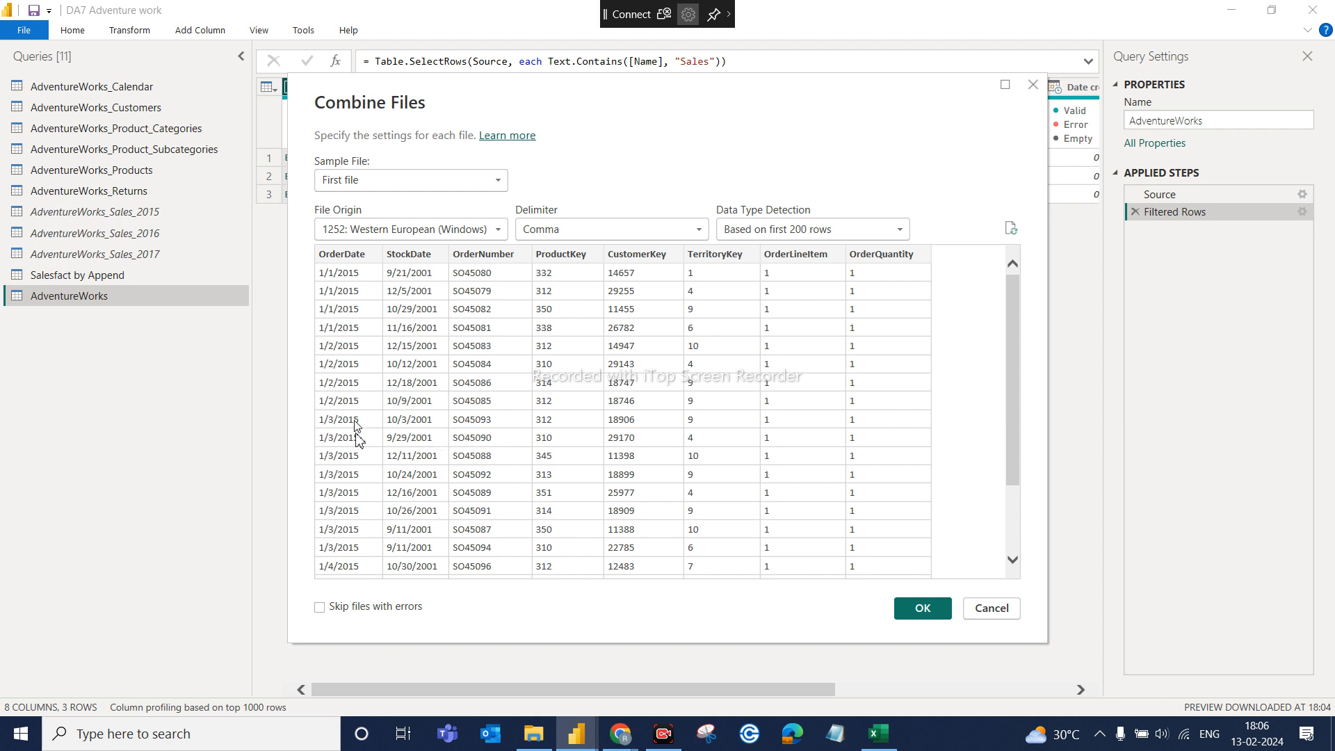
click(939, 612)
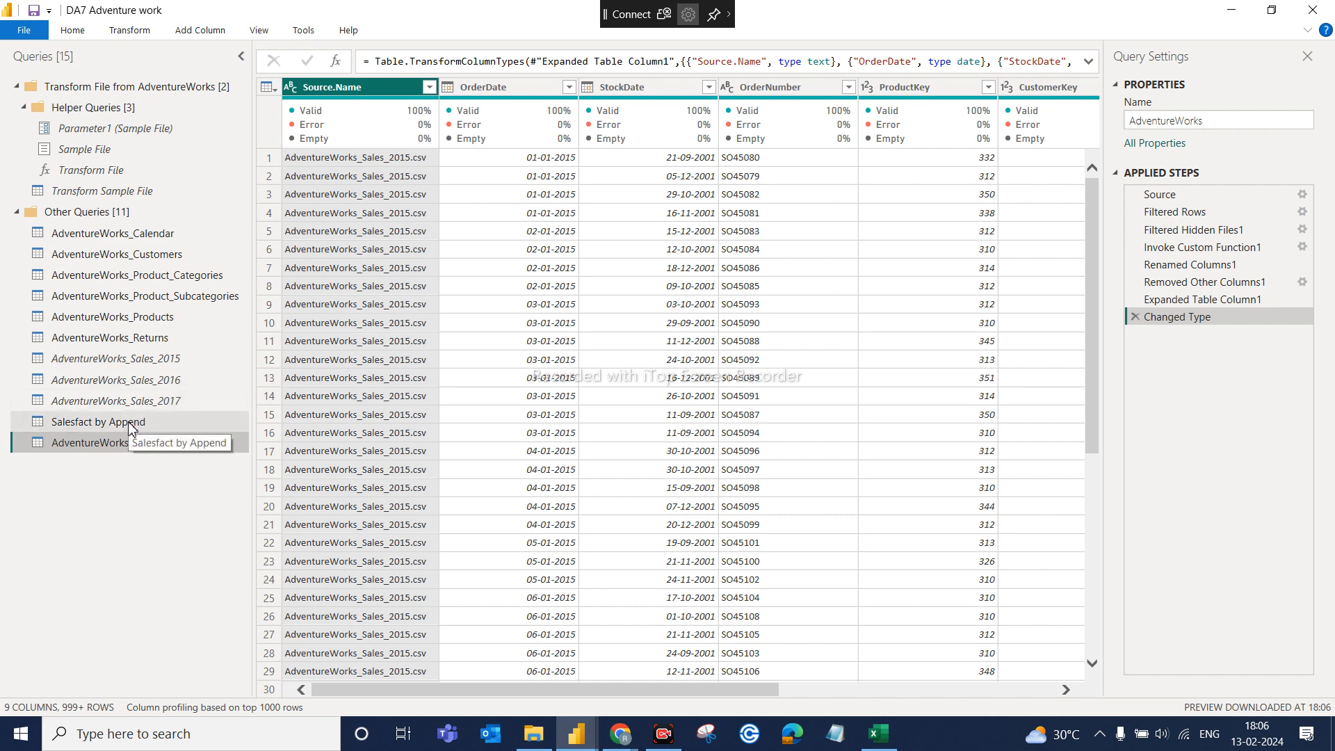
Step: Add a column with the year extracted from OrderDate to the AdventureWorks query
click(498, 91)
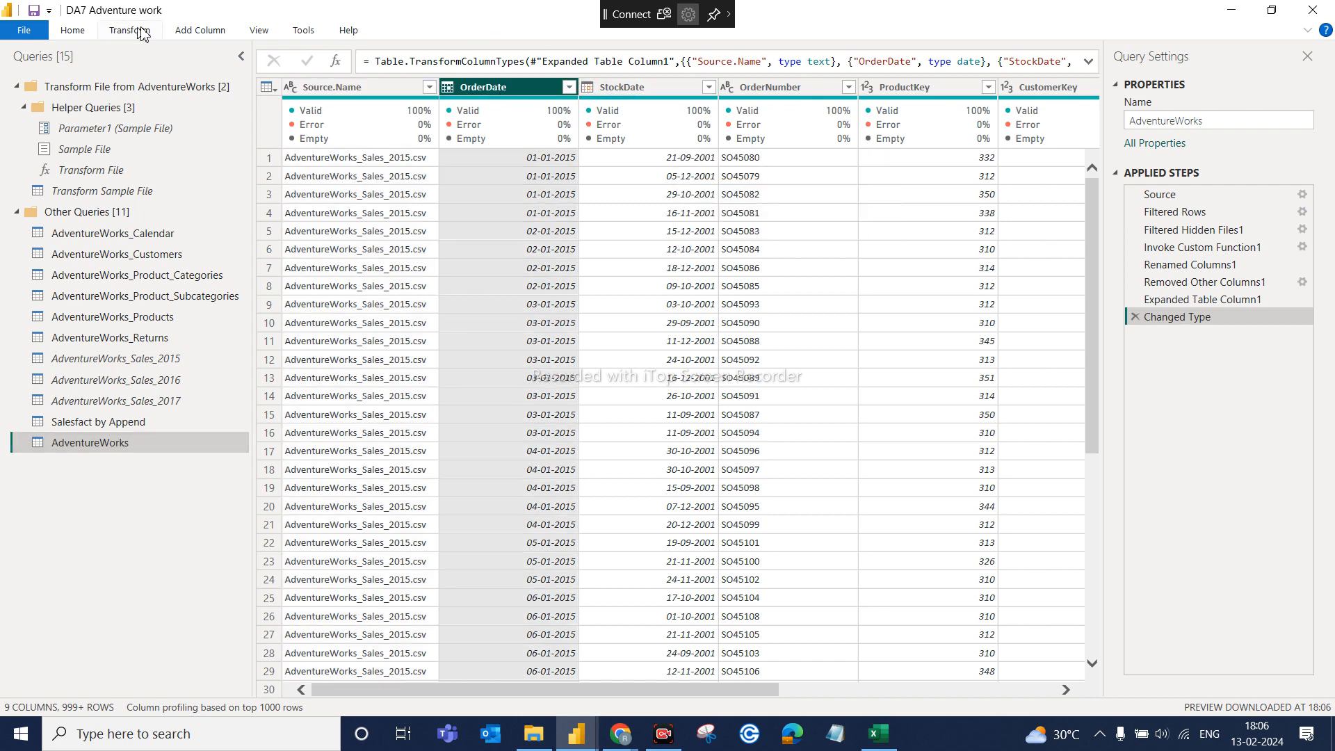
click(180, 31)
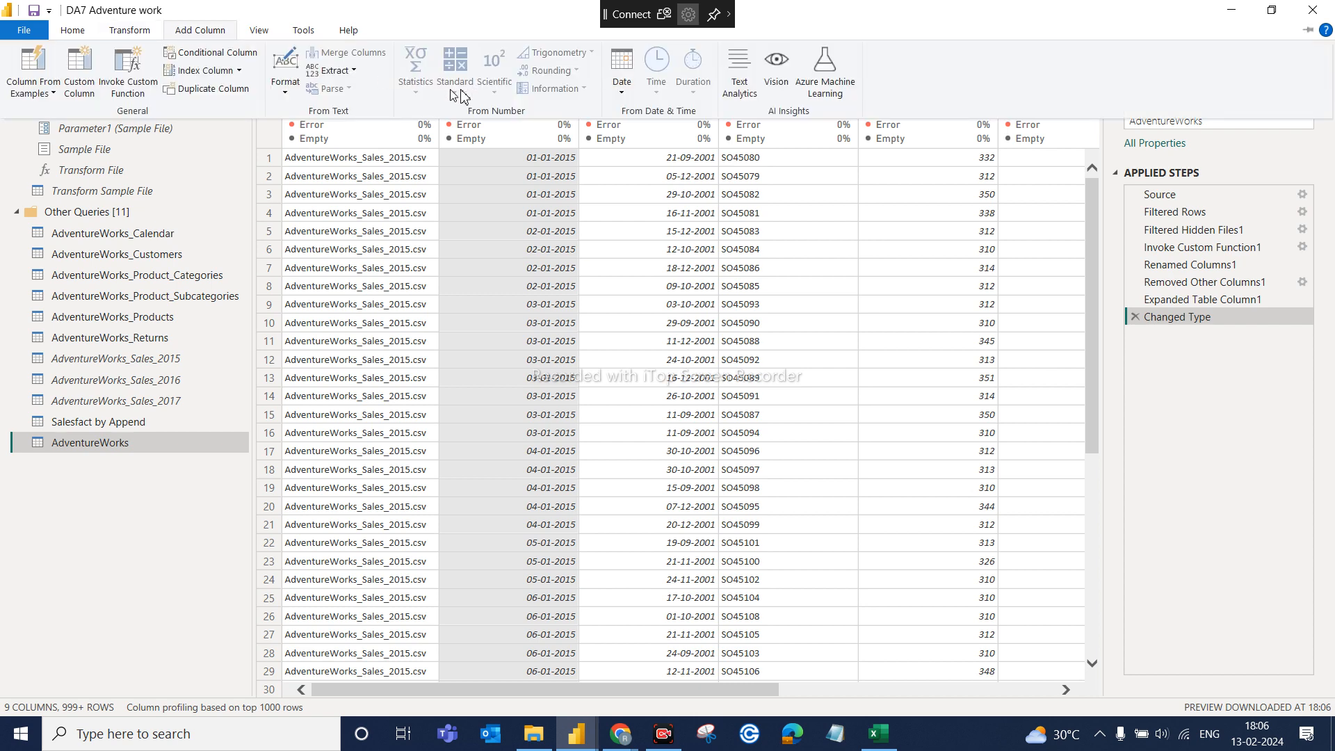
click(633, 101)
mouse_move(716, 169)
click(778, 173)
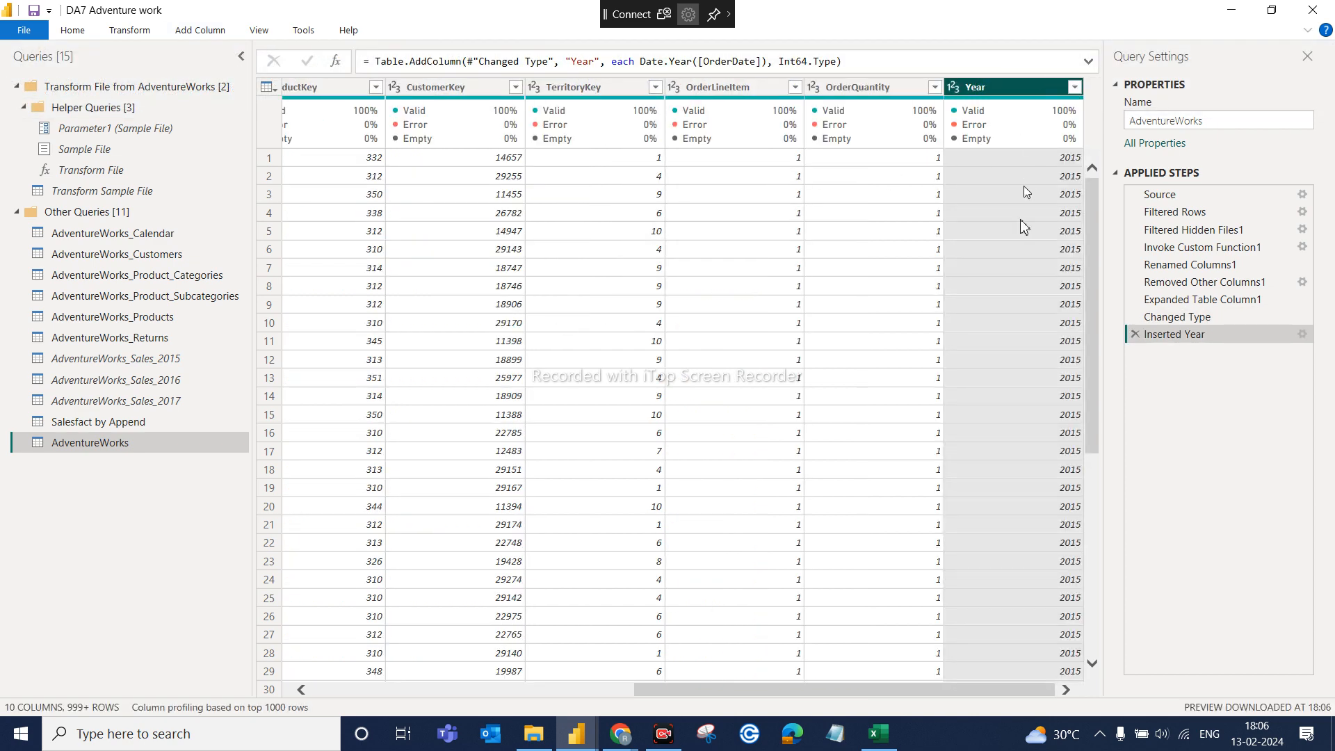
Step: Load the complete list of values in the Year column's filter to check the years, without applying a filter
click(1075, 88)
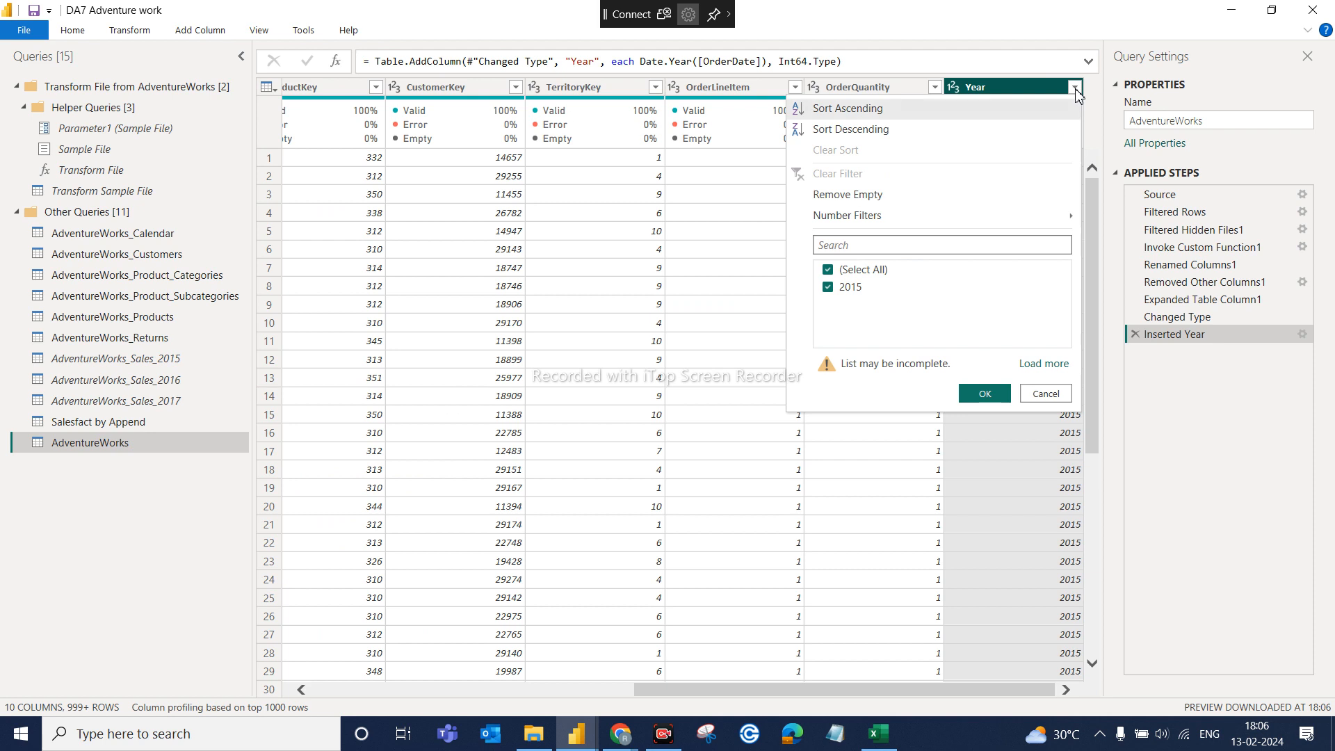
click(1029, 370)
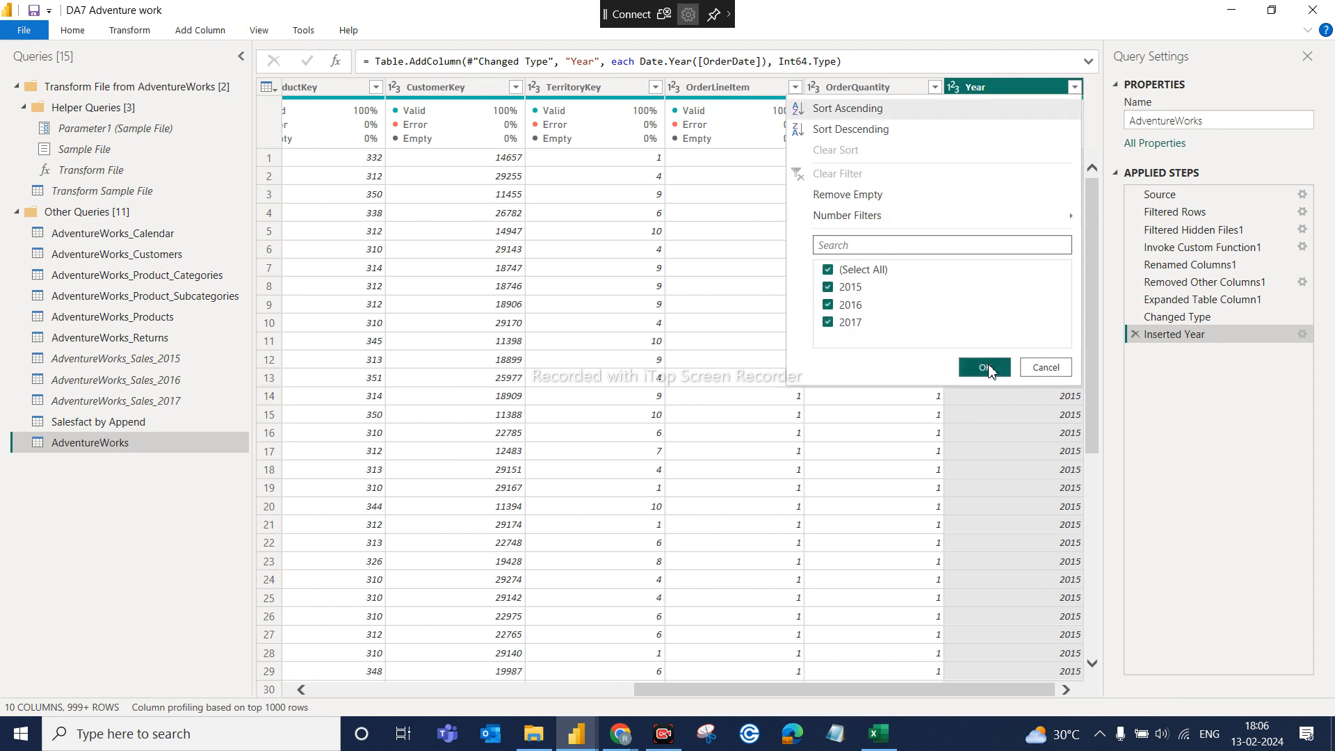
click(1038, 370)
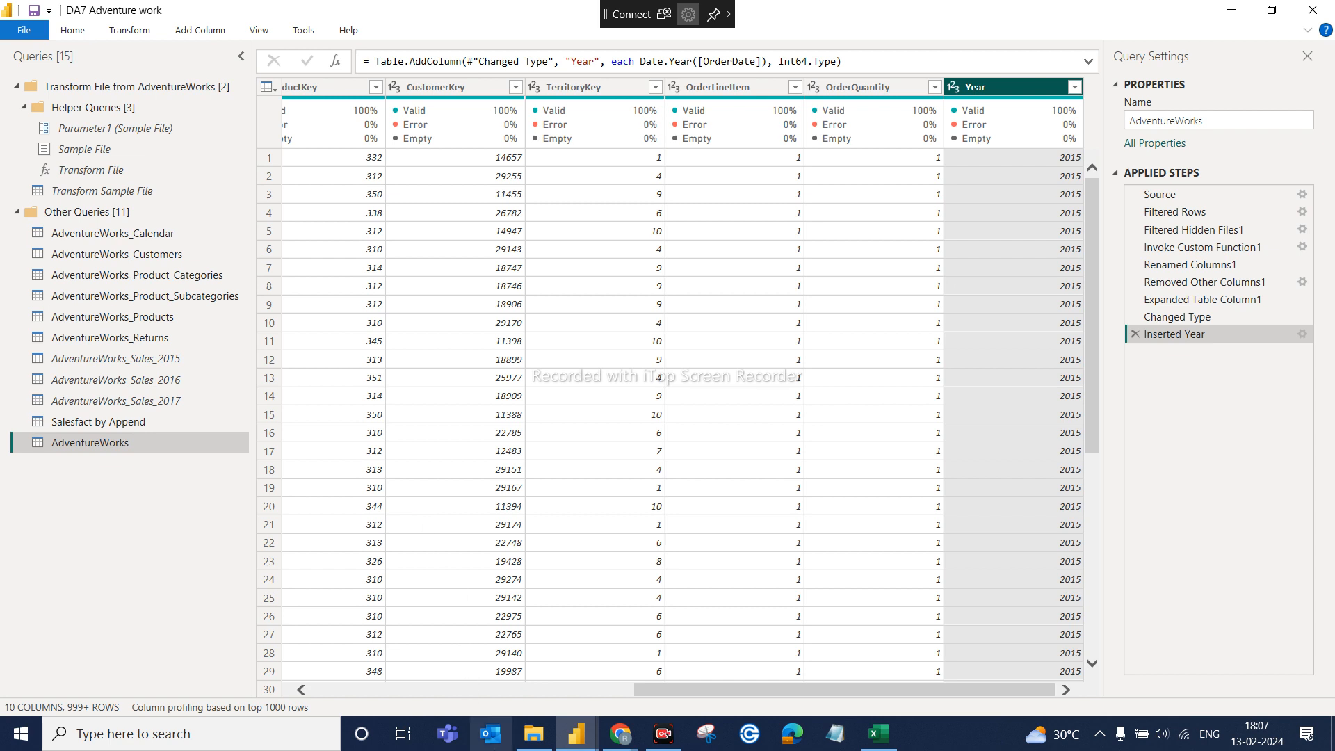
Step: Switch to File Explorer and duplicate AdventureWorks_Sales_2017.csv within the AdventureWorks folder
mouse_move(532, 746)
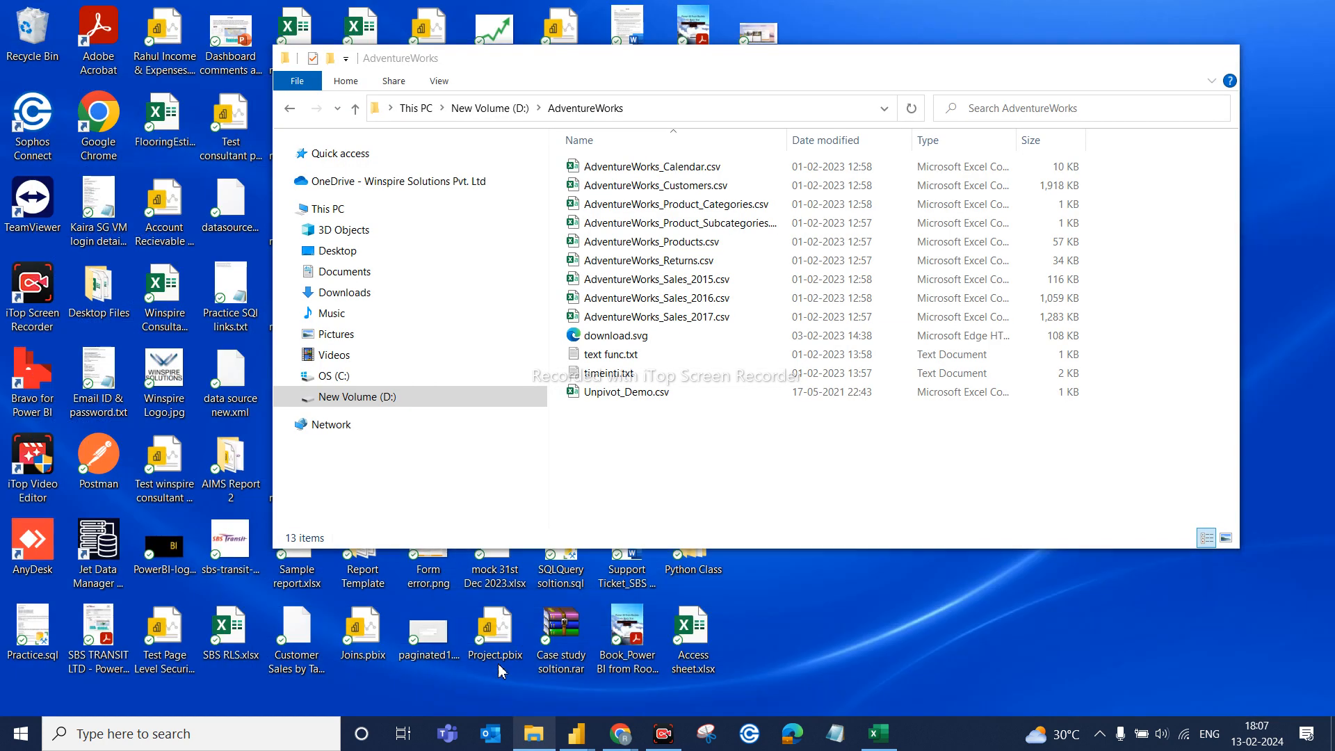
click(534, 660)
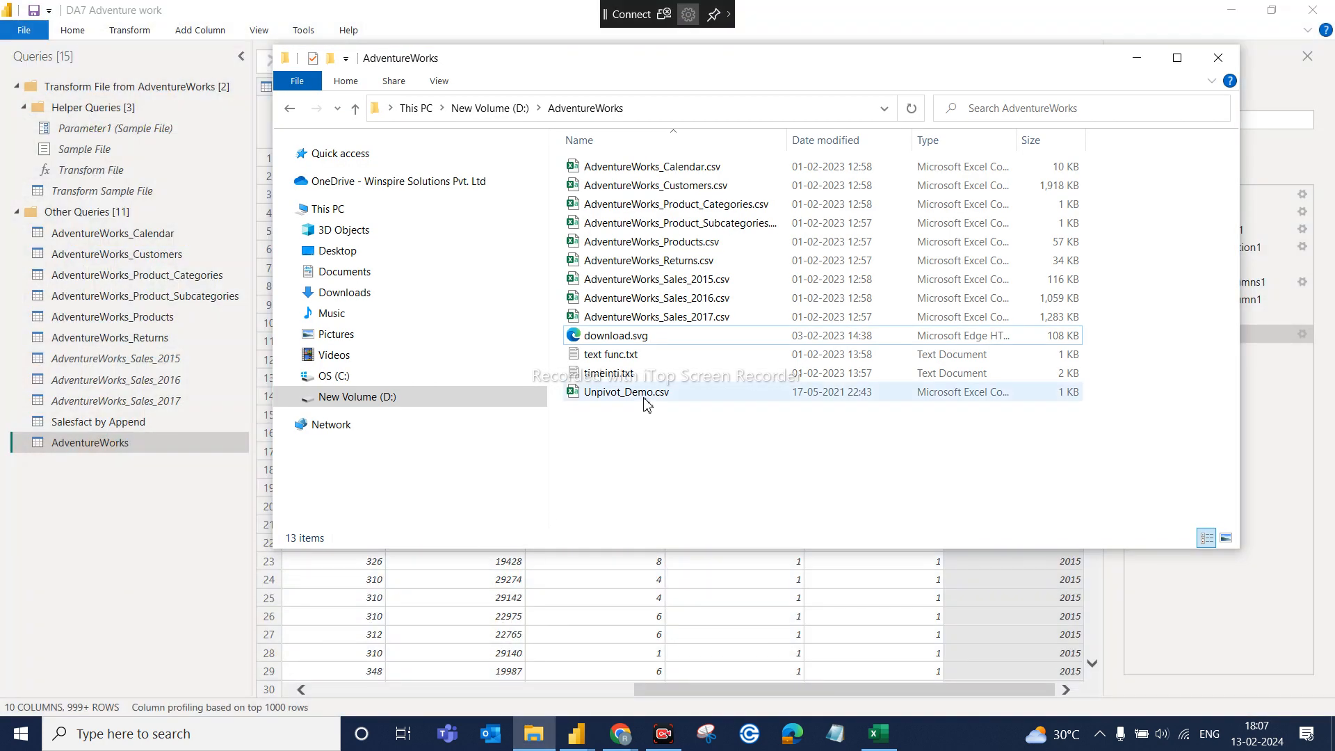
click(708, 324)
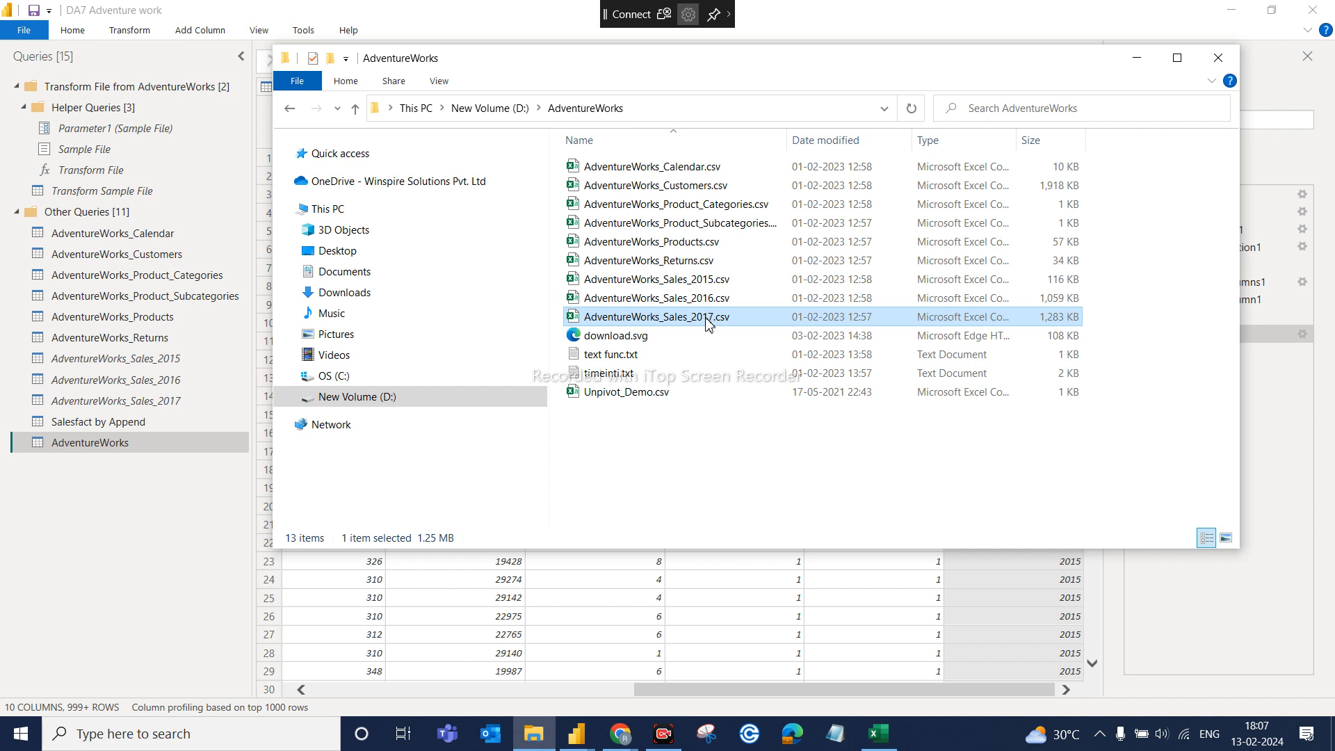
click(708, 322)
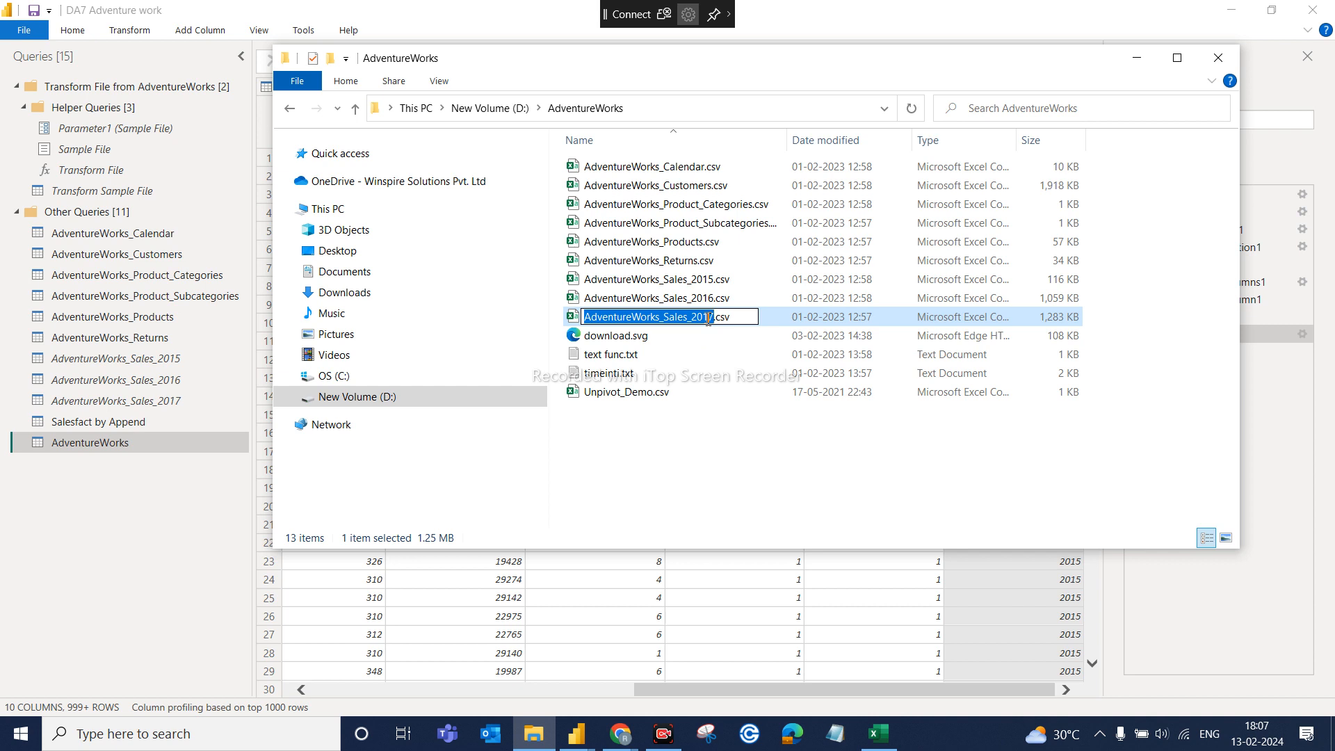
click(769, 454)
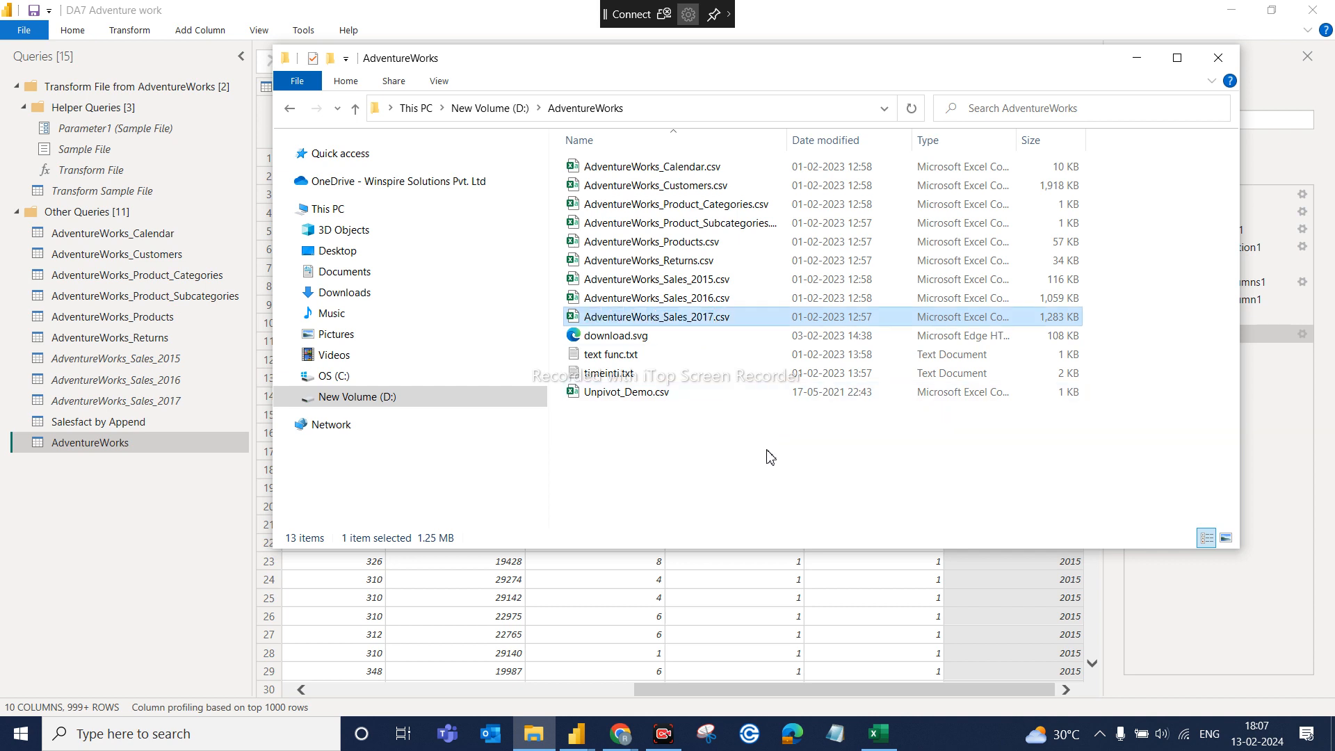
click(745, 322)
key(ctrl+v)
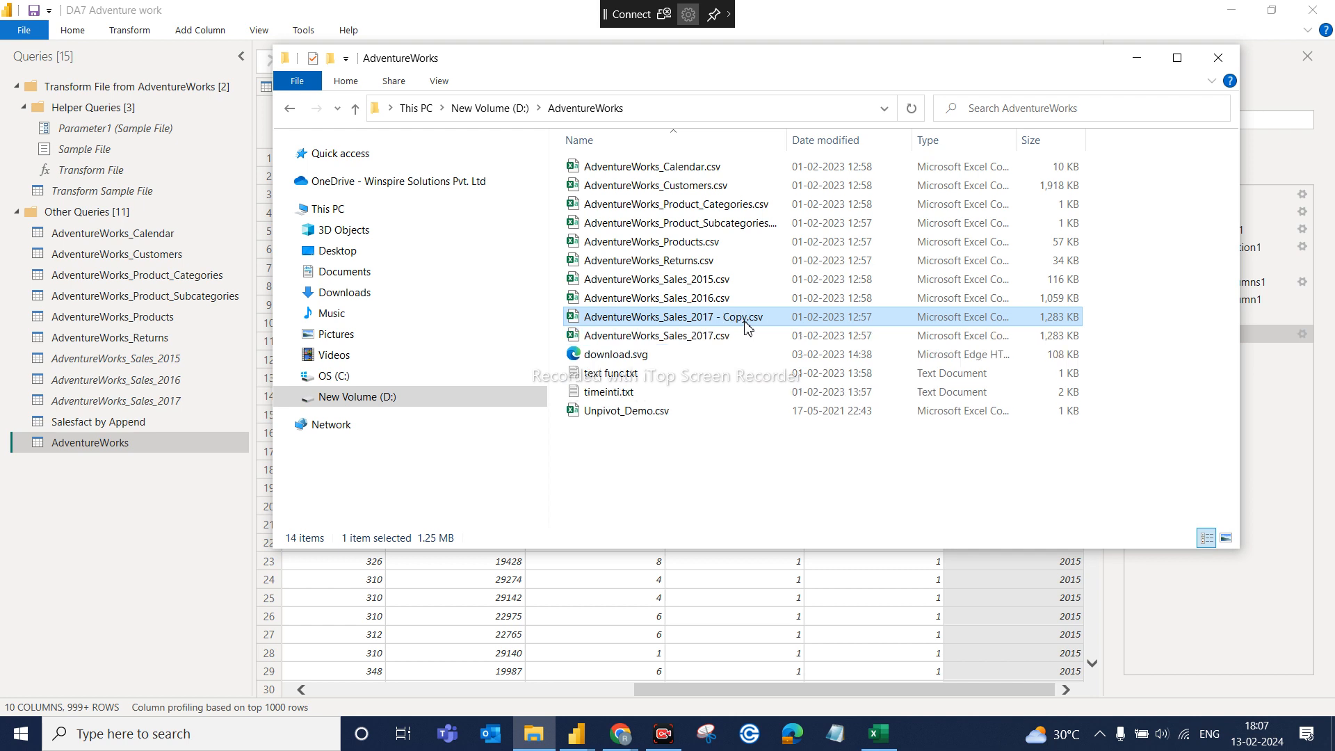
Step: Open AdventureWorks_Sales_2017 - Copy.csv in Excel and widen the OrderDate and StockDate columns to fit their dates
double_click(742, 318)
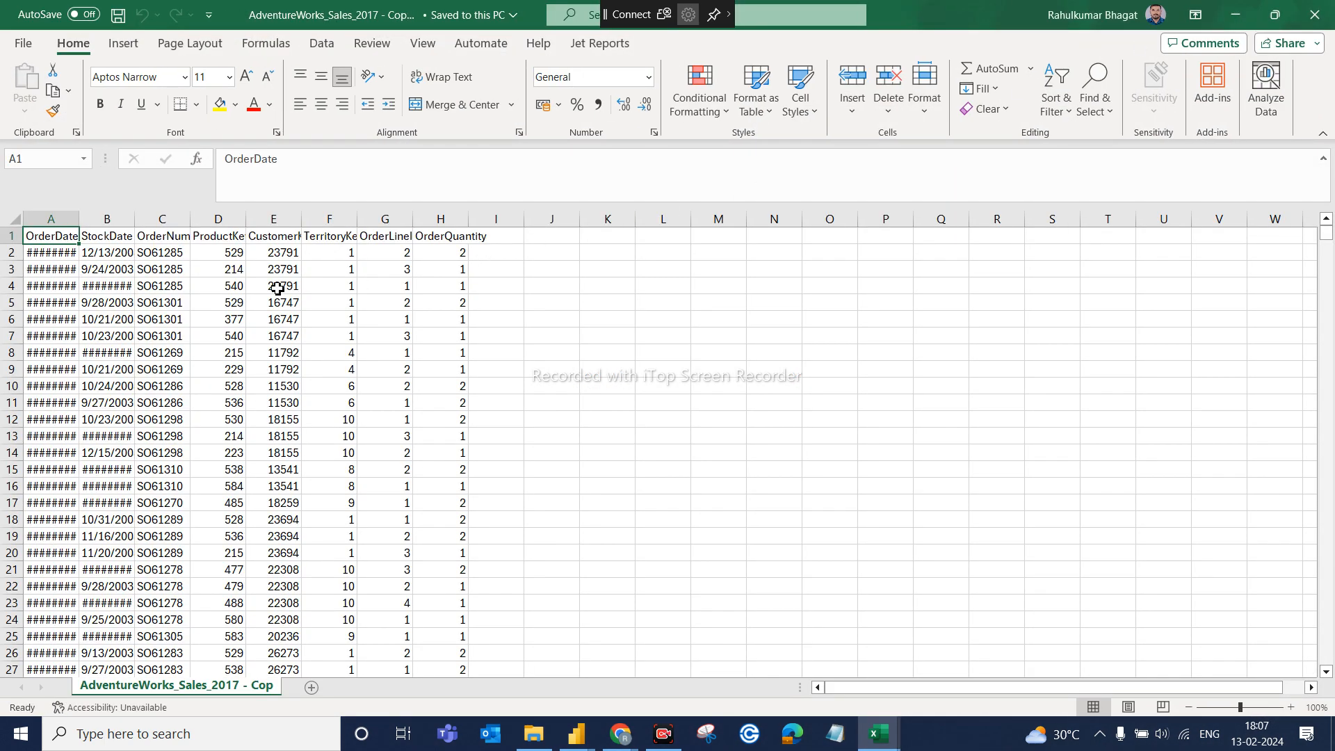
drag(75, 219, 224, 220)
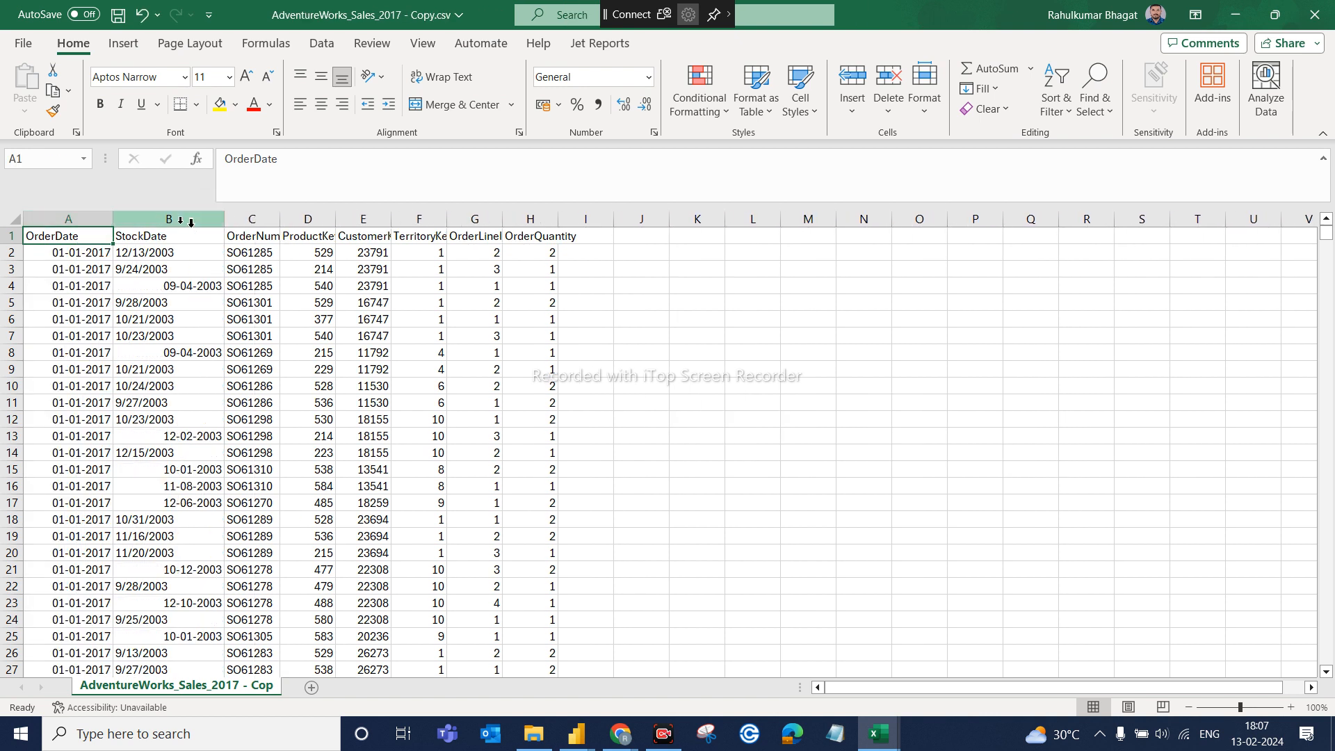
click(585, 353)
Step: Try to replace every occurrence of 2017 with 2018 in the sheet
key(ctrl+f)
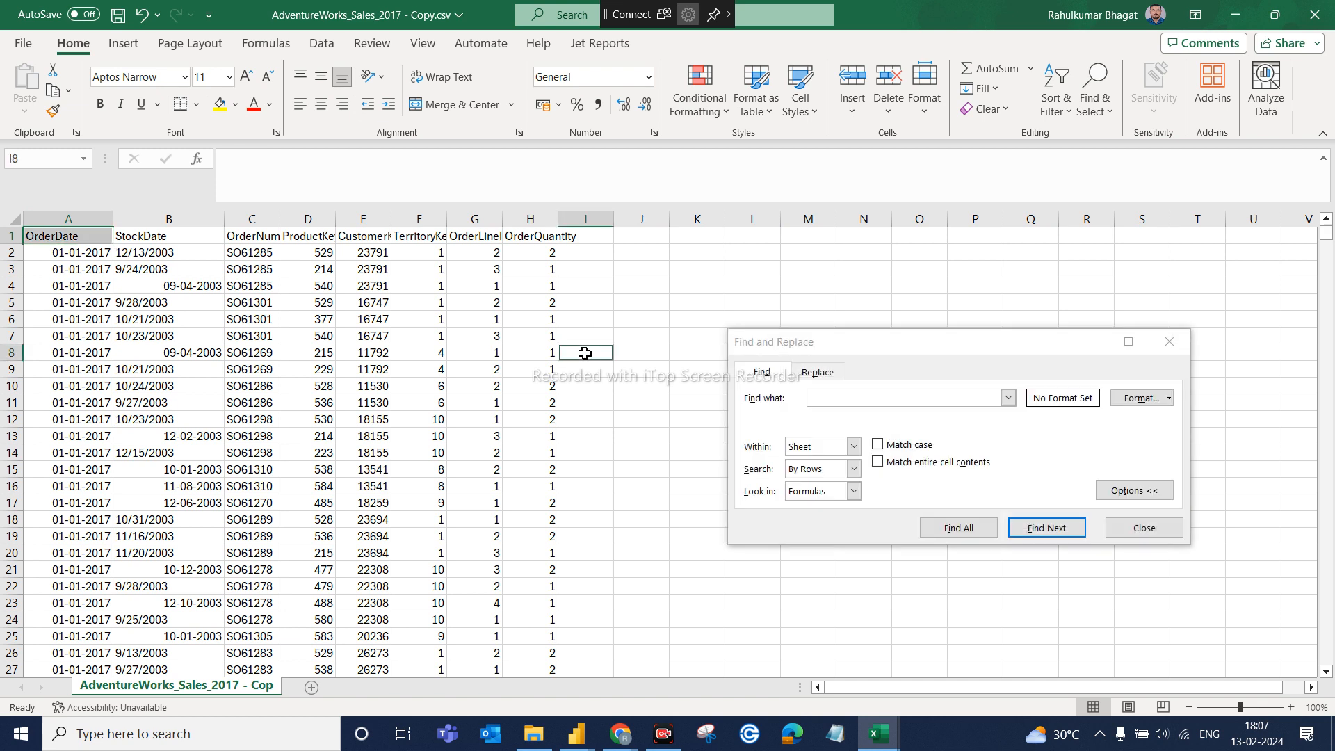
click(812, 379)
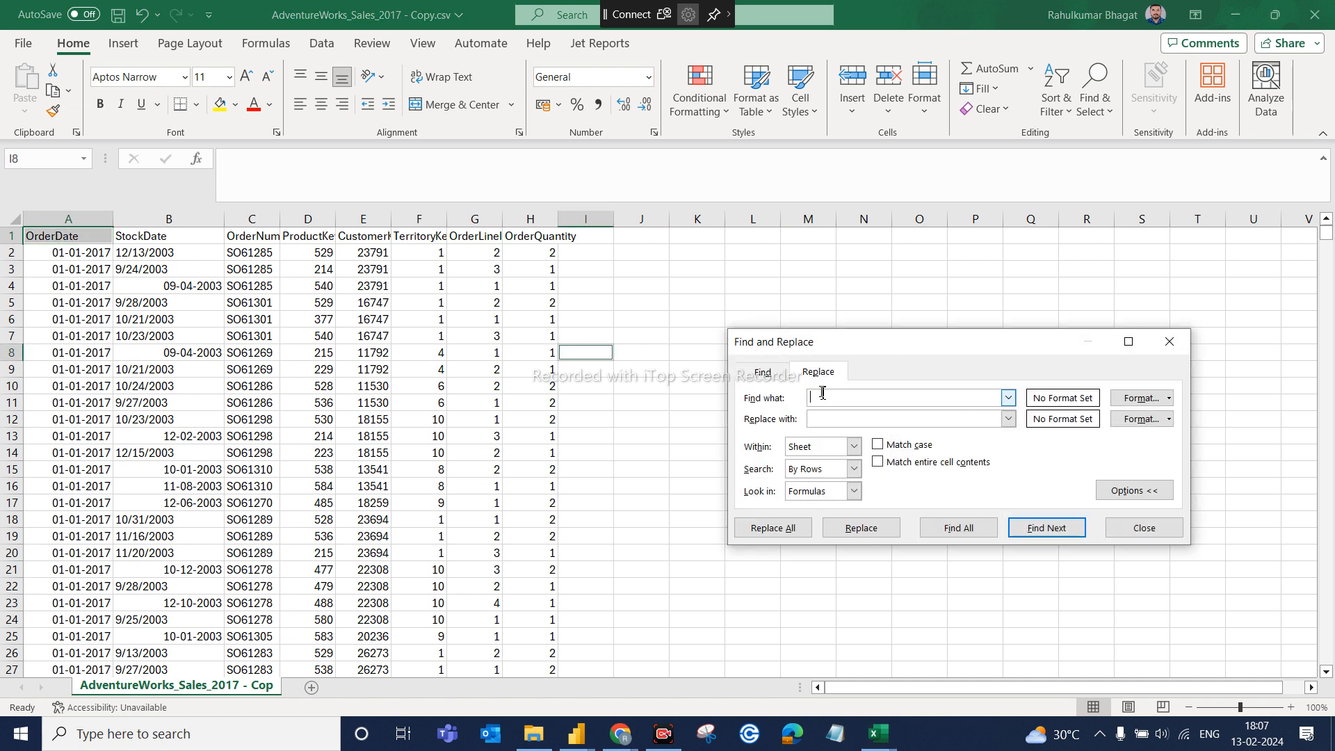
click(823, 417)
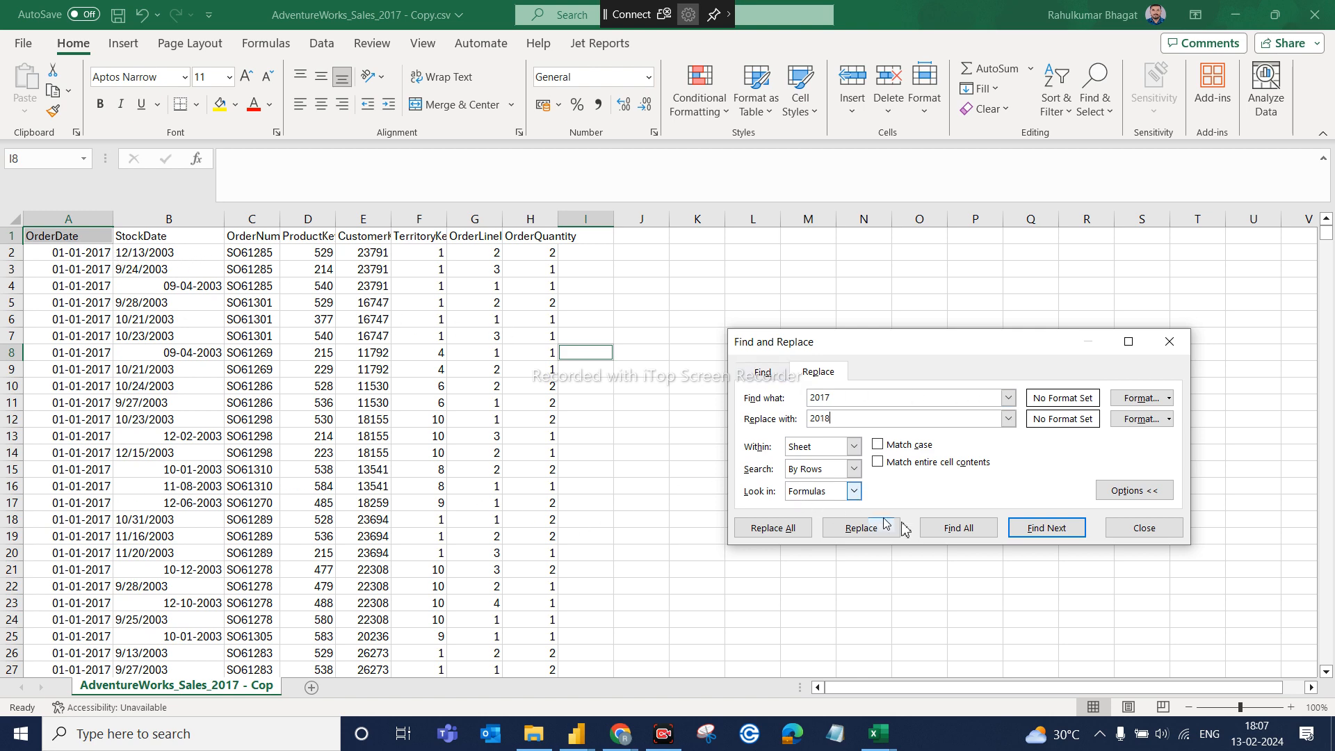
click(773, 537)
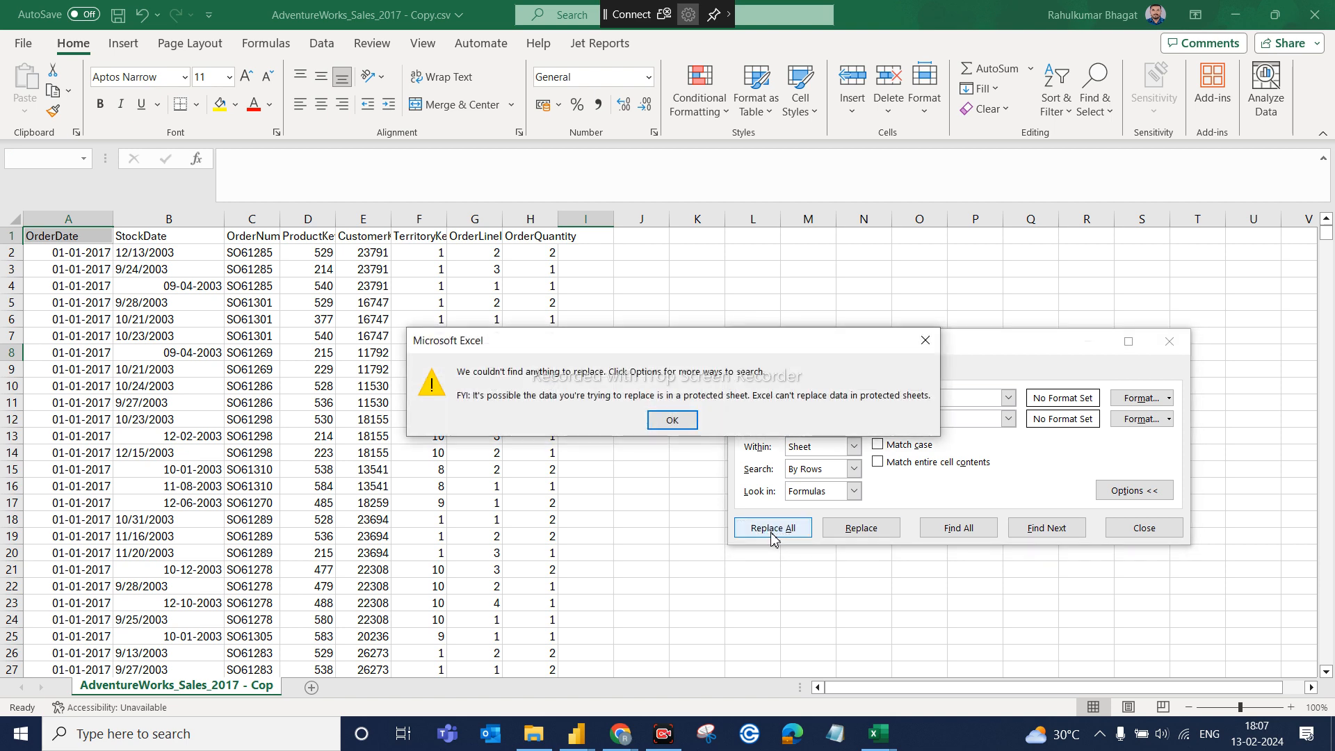
click(673, 421)
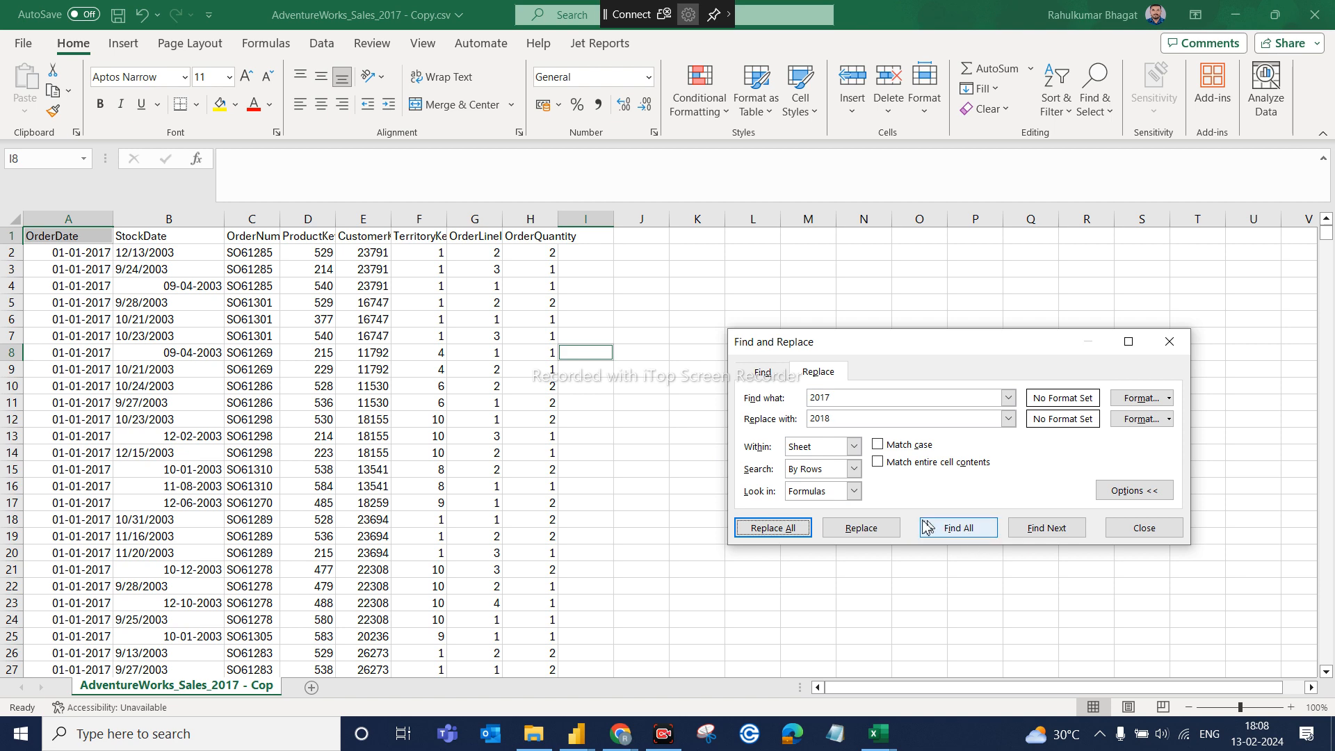
click(804, 530)
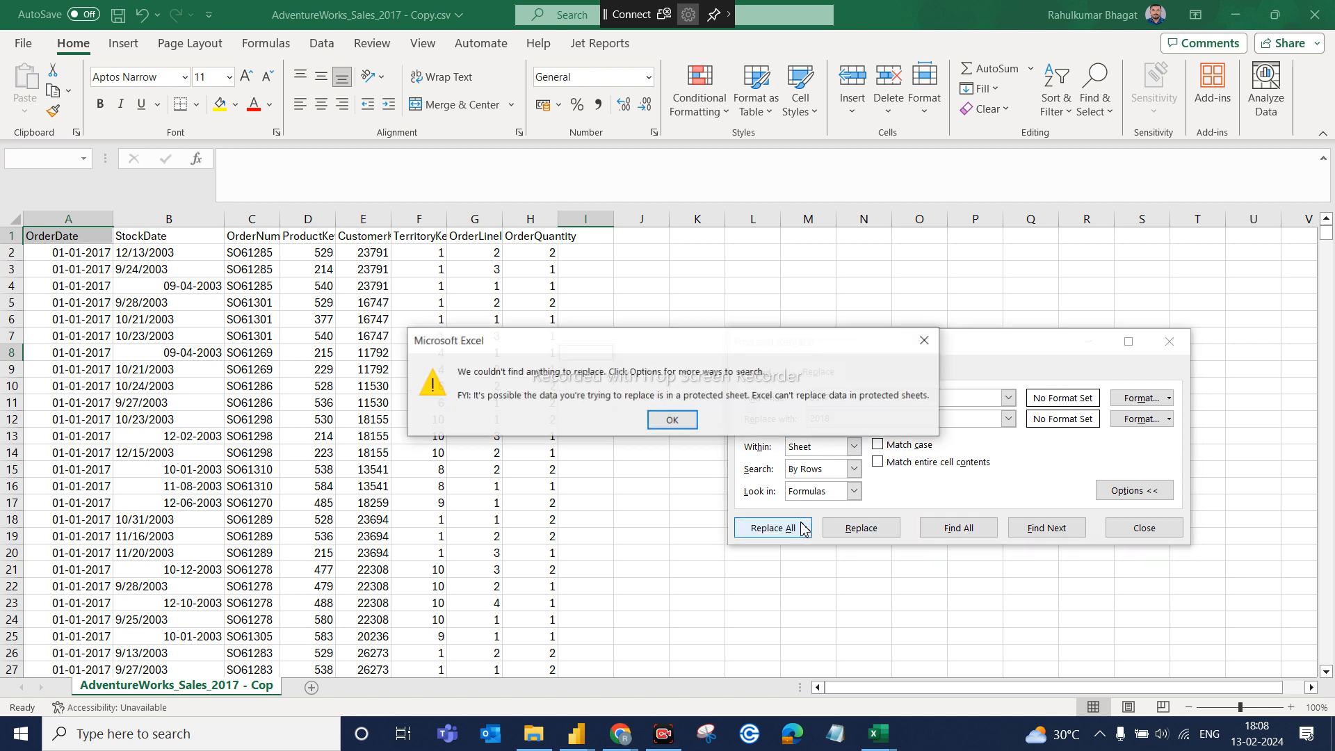
click(669, 421)
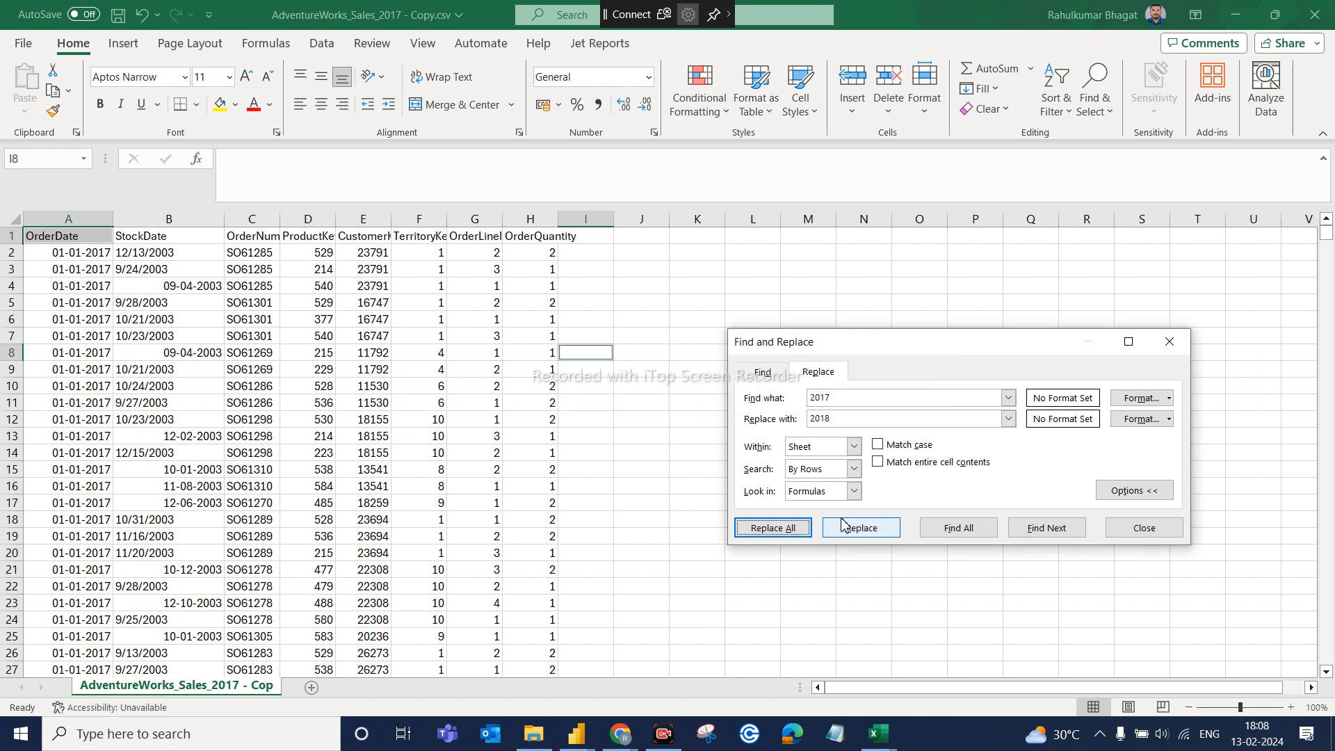
Step: Try a single replacement of 2017 with 2018 and a search for all occurrences of 2017, and close Find and Replace
click(867, 532)
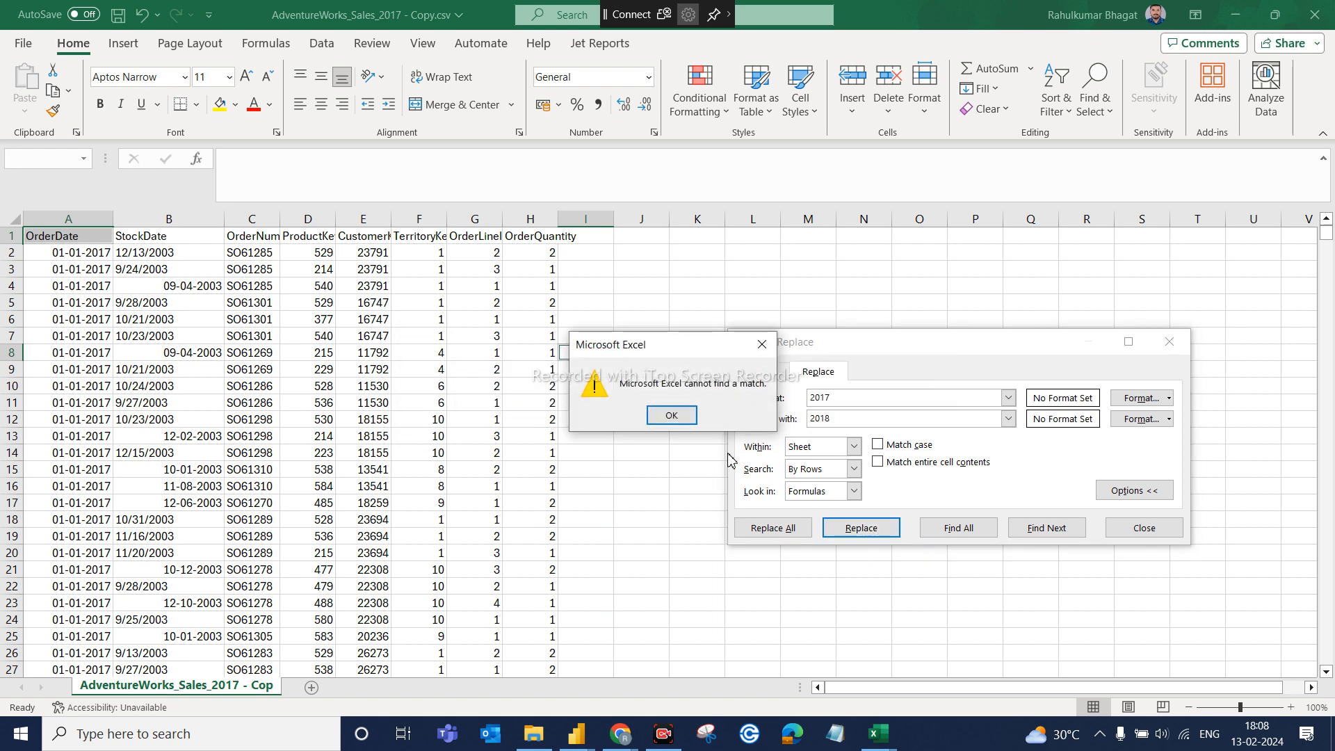
click(692, 422)
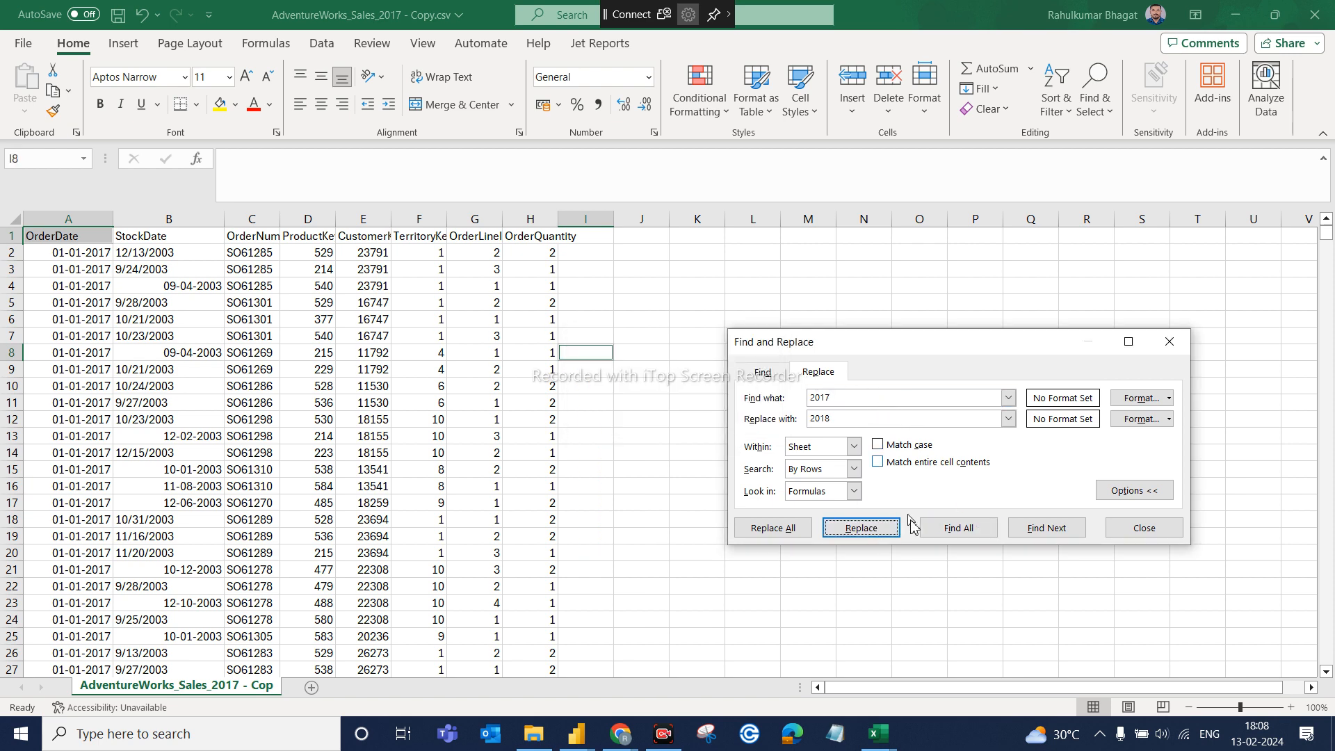
click(953, 529)
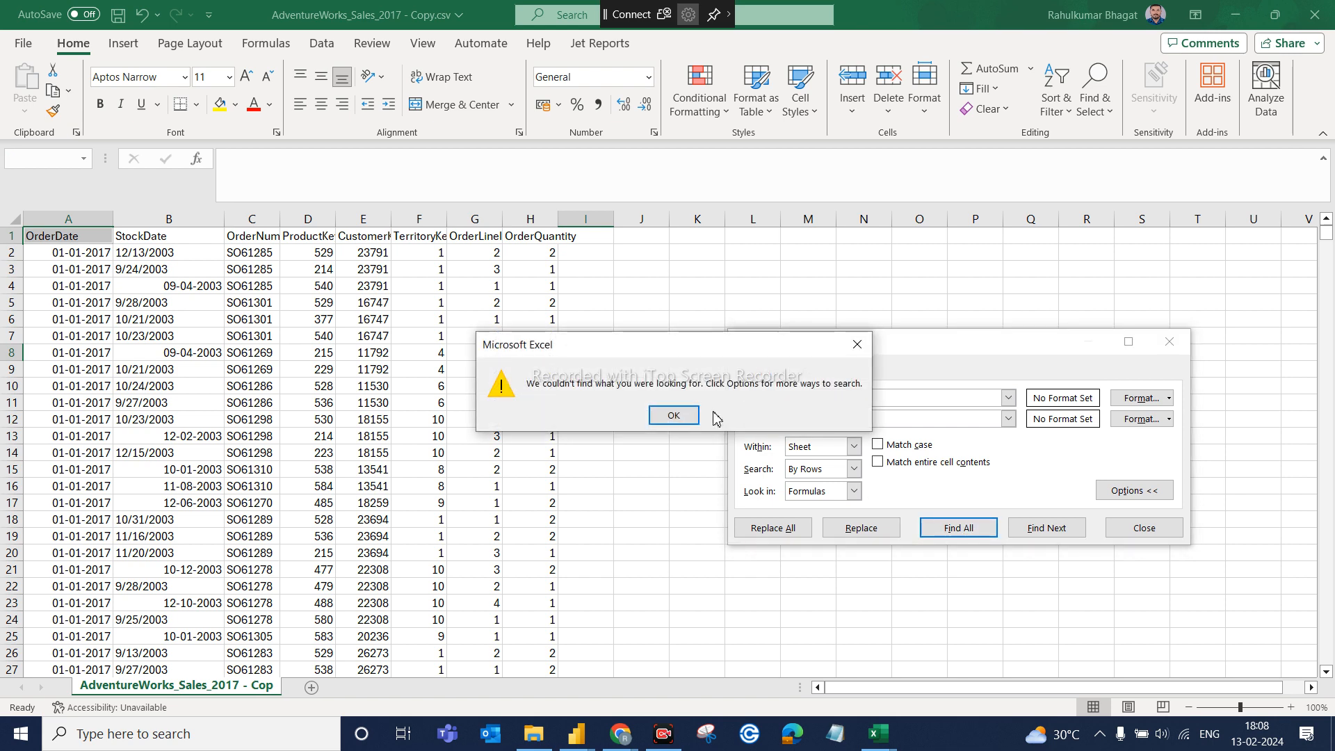
click(672, 415)
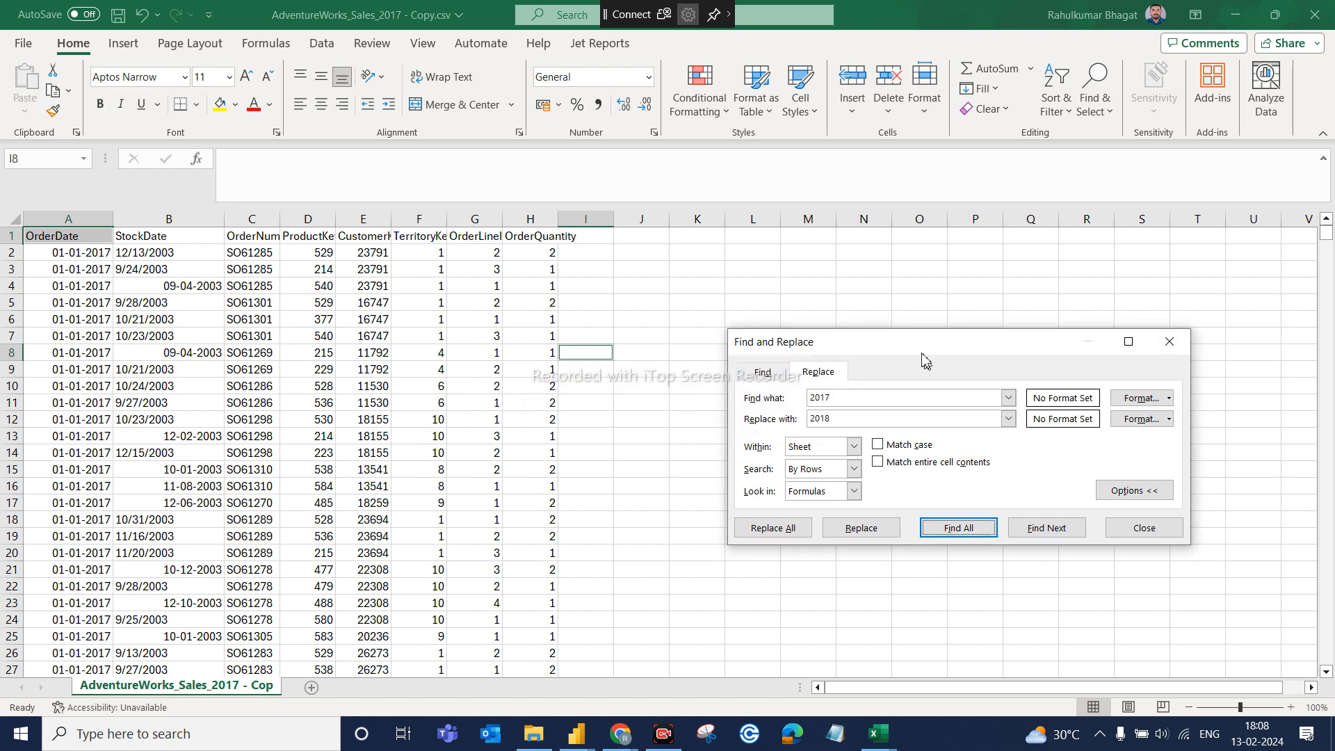
click(1172, 345)
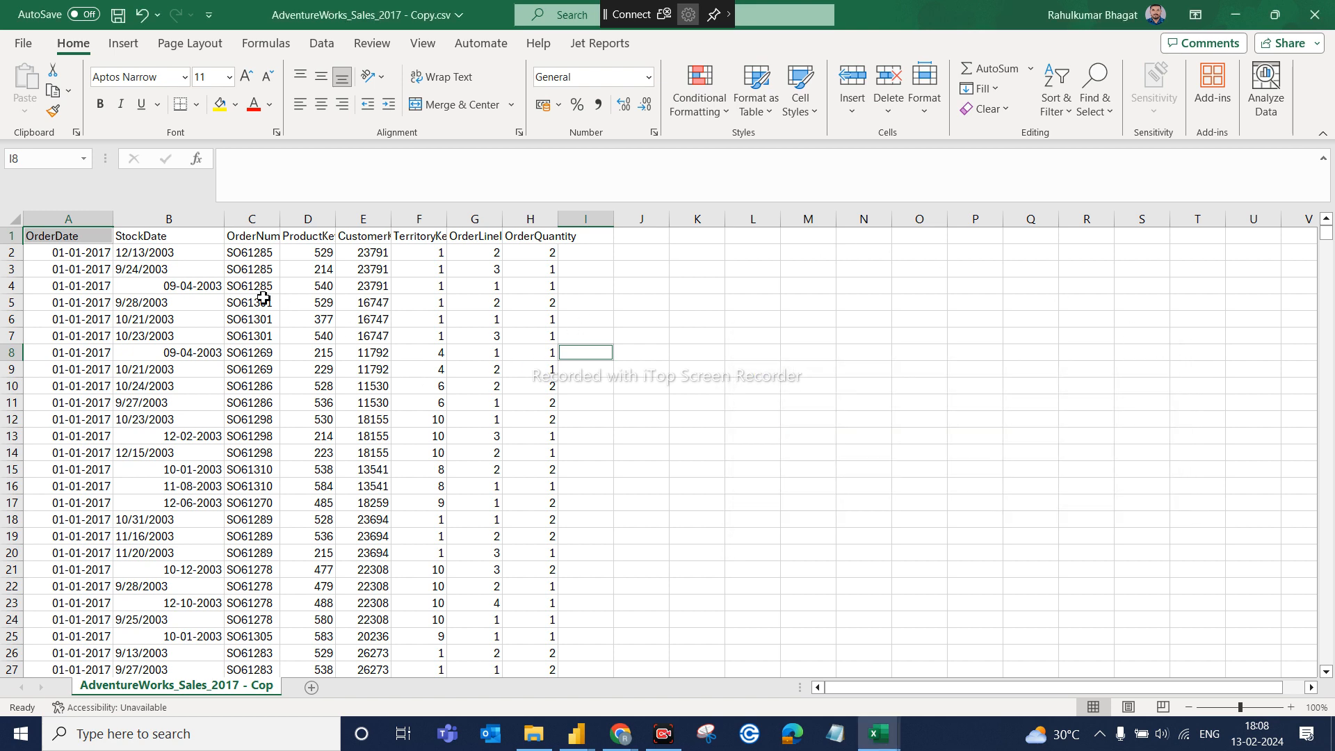
Step: Copy the range A1:H99 of the 2017 sales data into a new sheet, starting at cell A1
drag(77, 239, 523, 306)
key(ctrl+c)
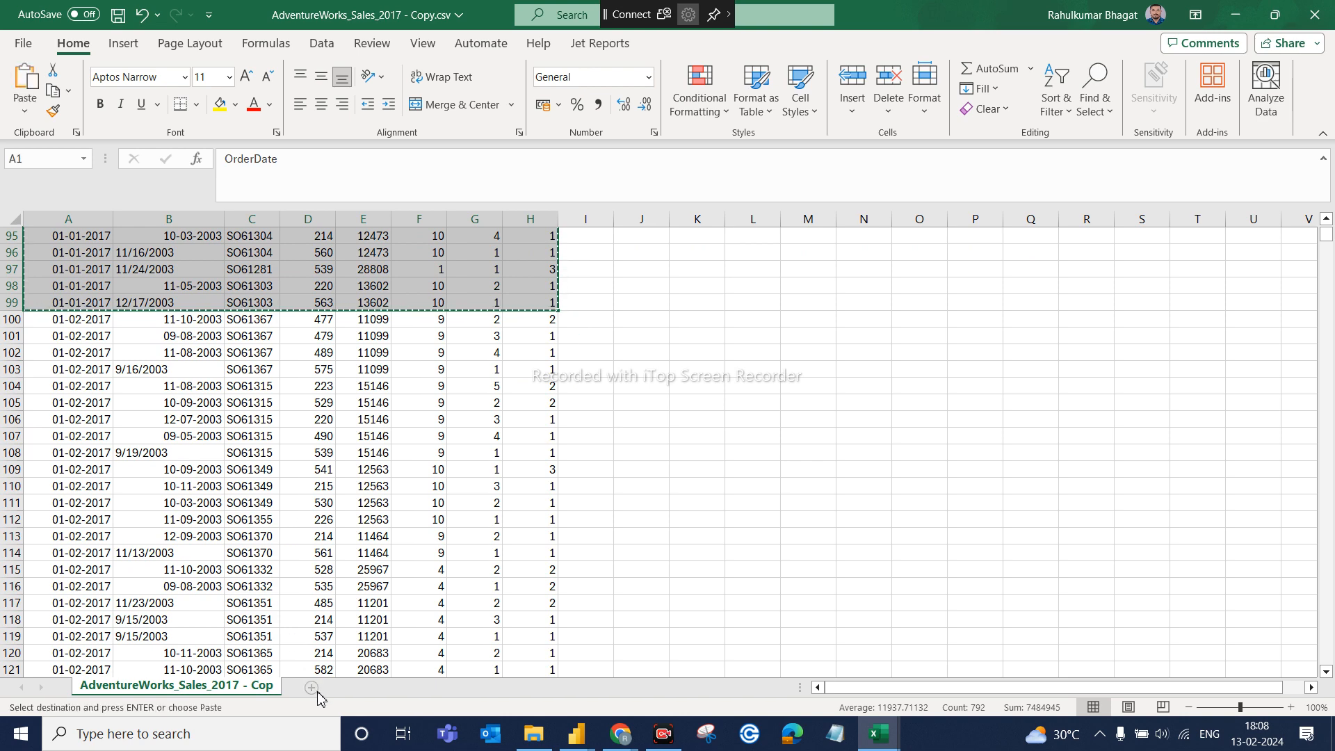
click(312, 688)
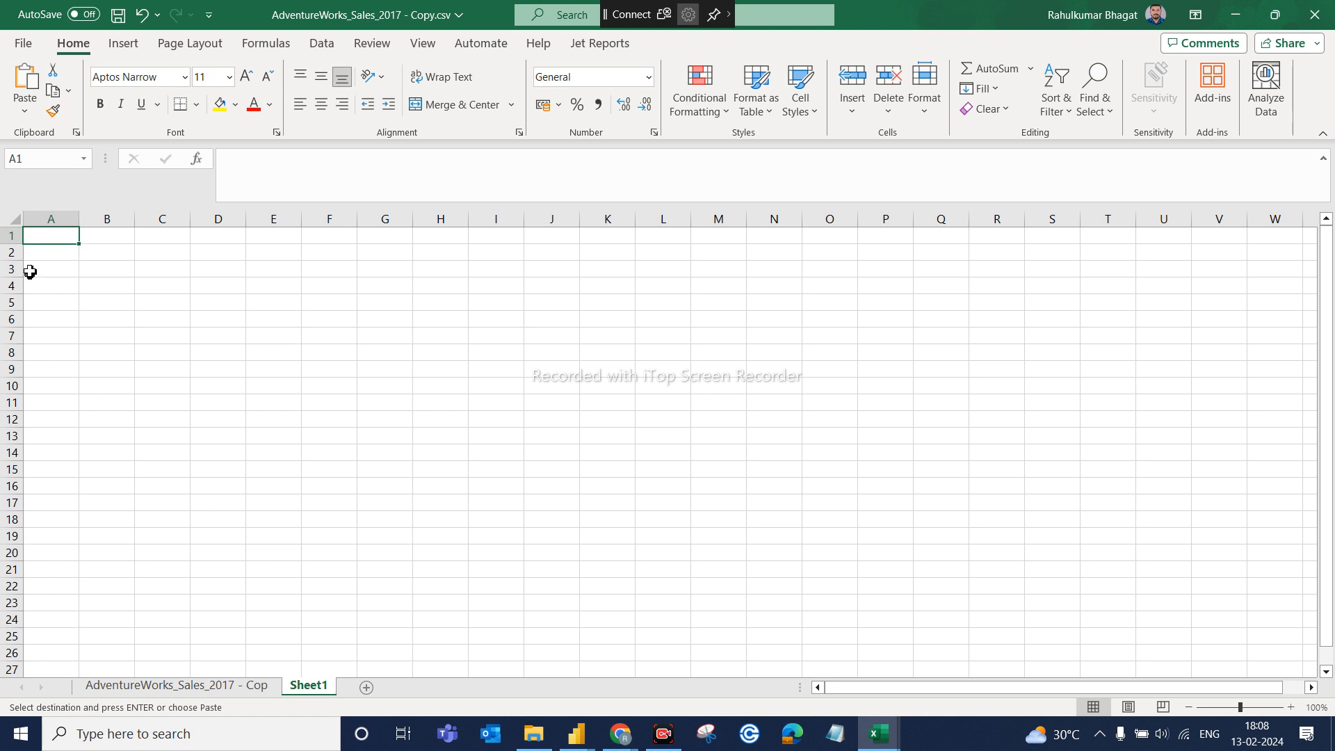
click(16, 222)
key(ctrl+v)
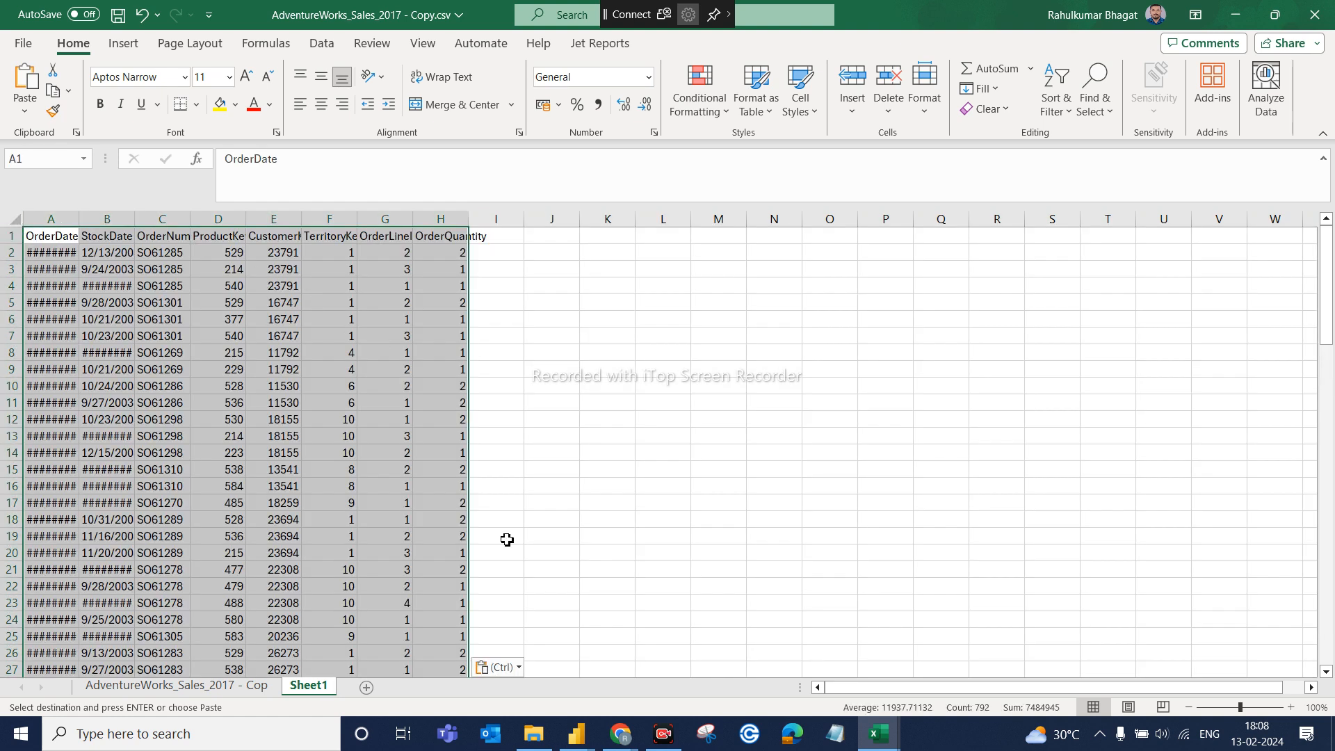
Step: Rename the original 2017 data sheet as 1, keeping its old name copied for reuse
click(209, 687)
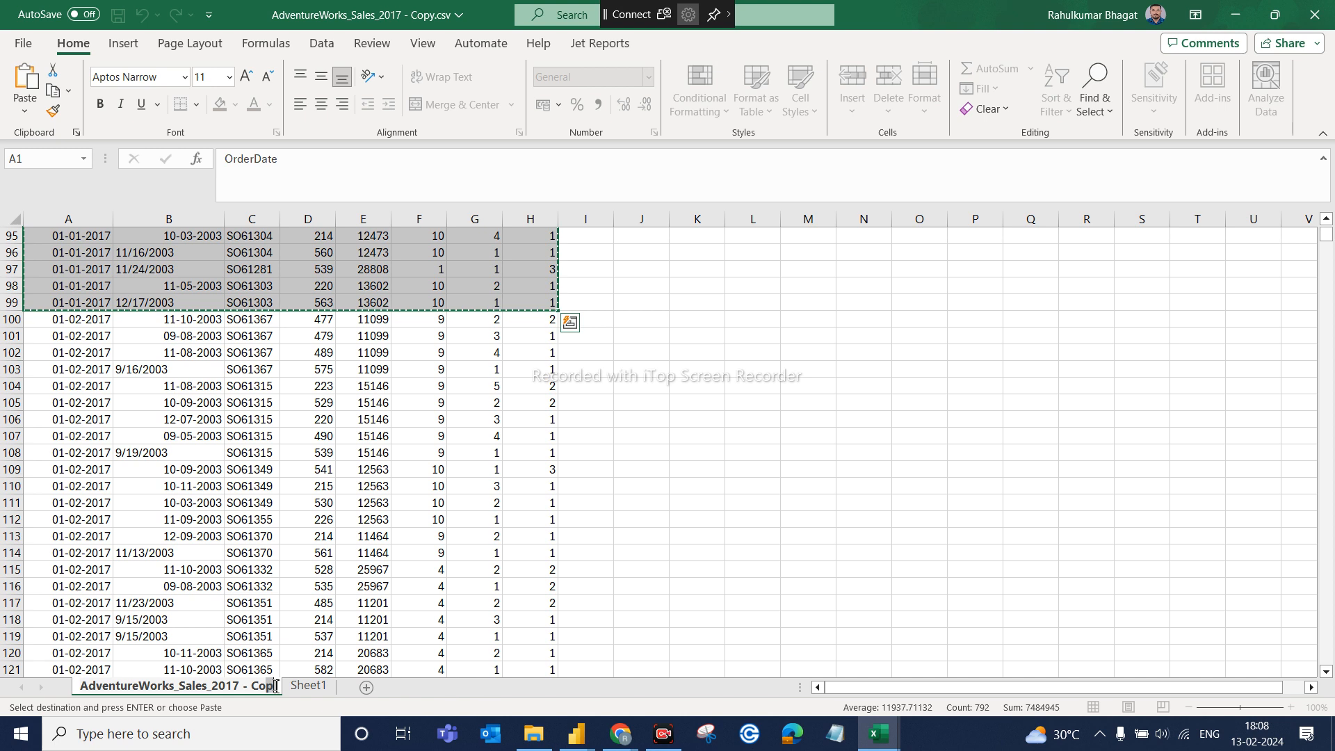
key(Escape)
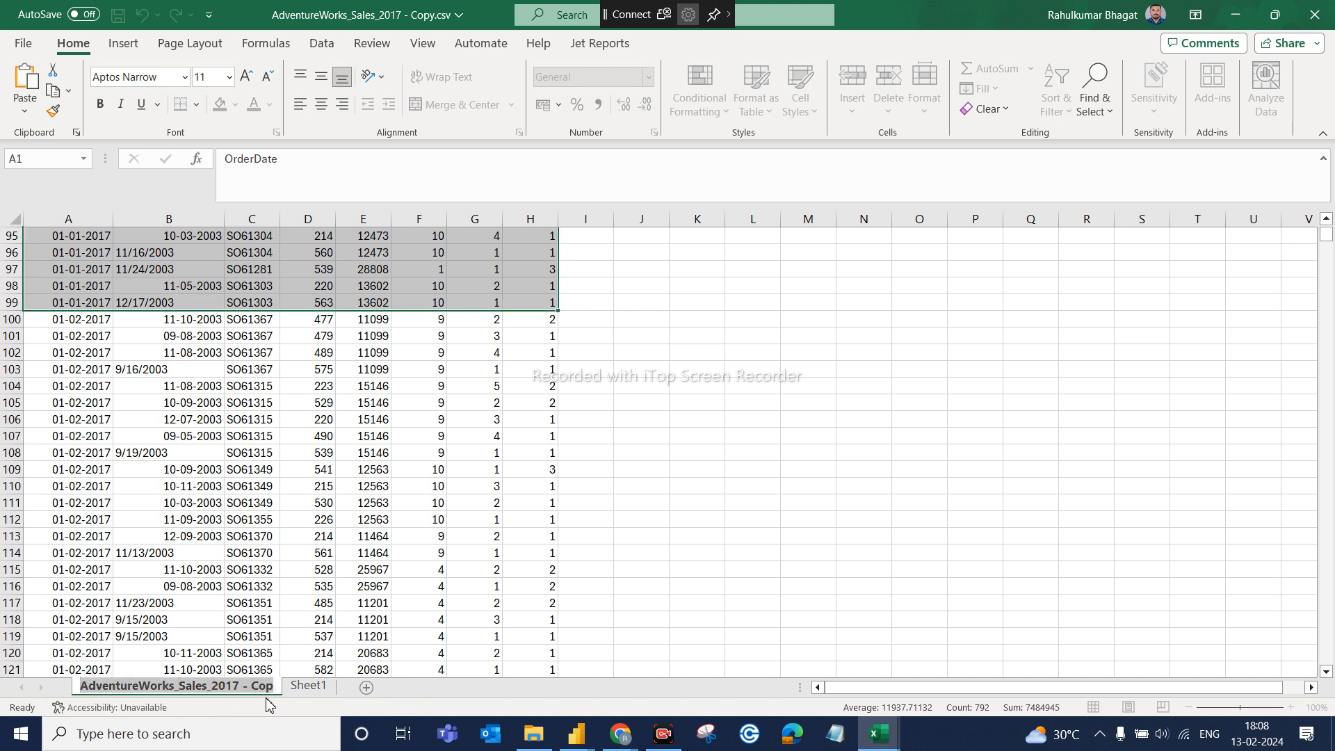
key(Return)
key(BackSpace)
key(BackSpace)
key(BackSpace)
key(BackSpace)
key(BackSpace)
key(BackSpace)
key(BackSpace)
key(BackSpace)
key(BackSpace)
key(BackSpace)
key(BackSpace)
key(BackSpace)
key(BackSpace)
key(BackSpace)
key(BackSpace)
key(BackSpace)
key(BackSpace)
key(BackSpace)
key(BackSpace)
key(BackSpace)
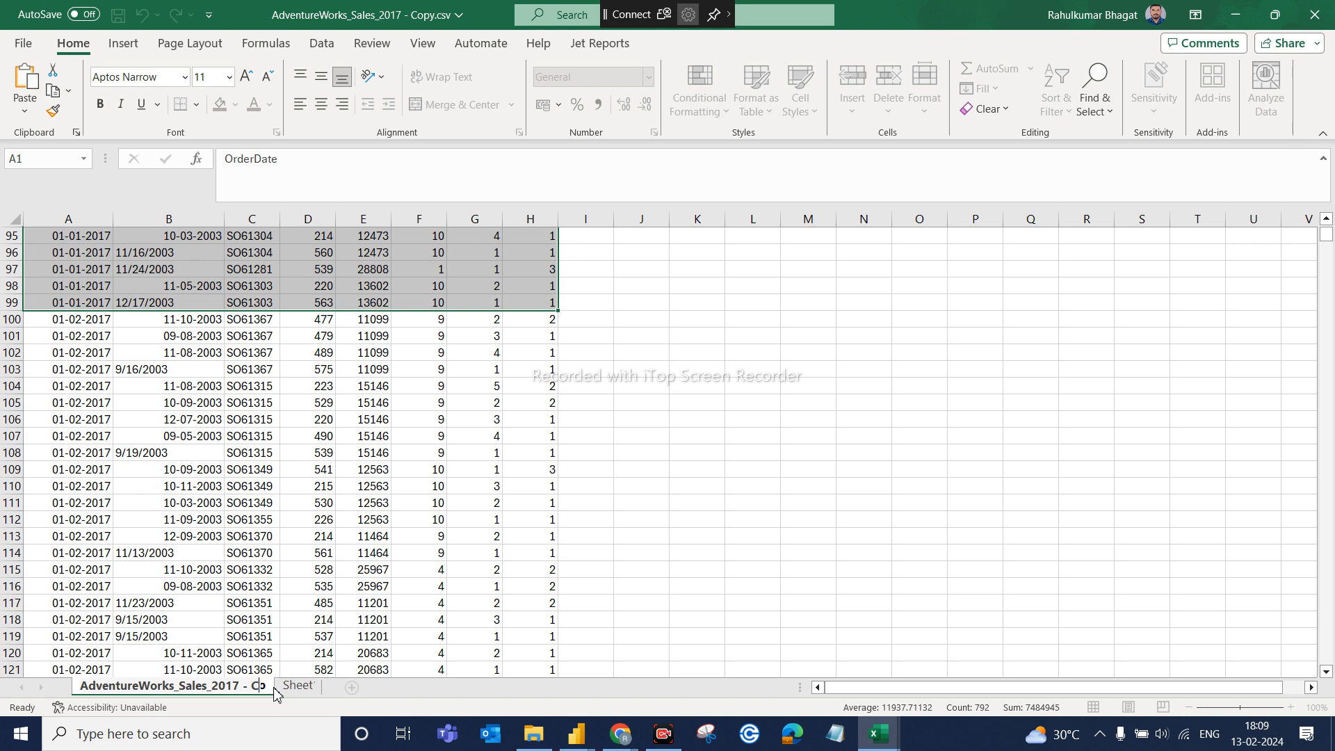
text(1)
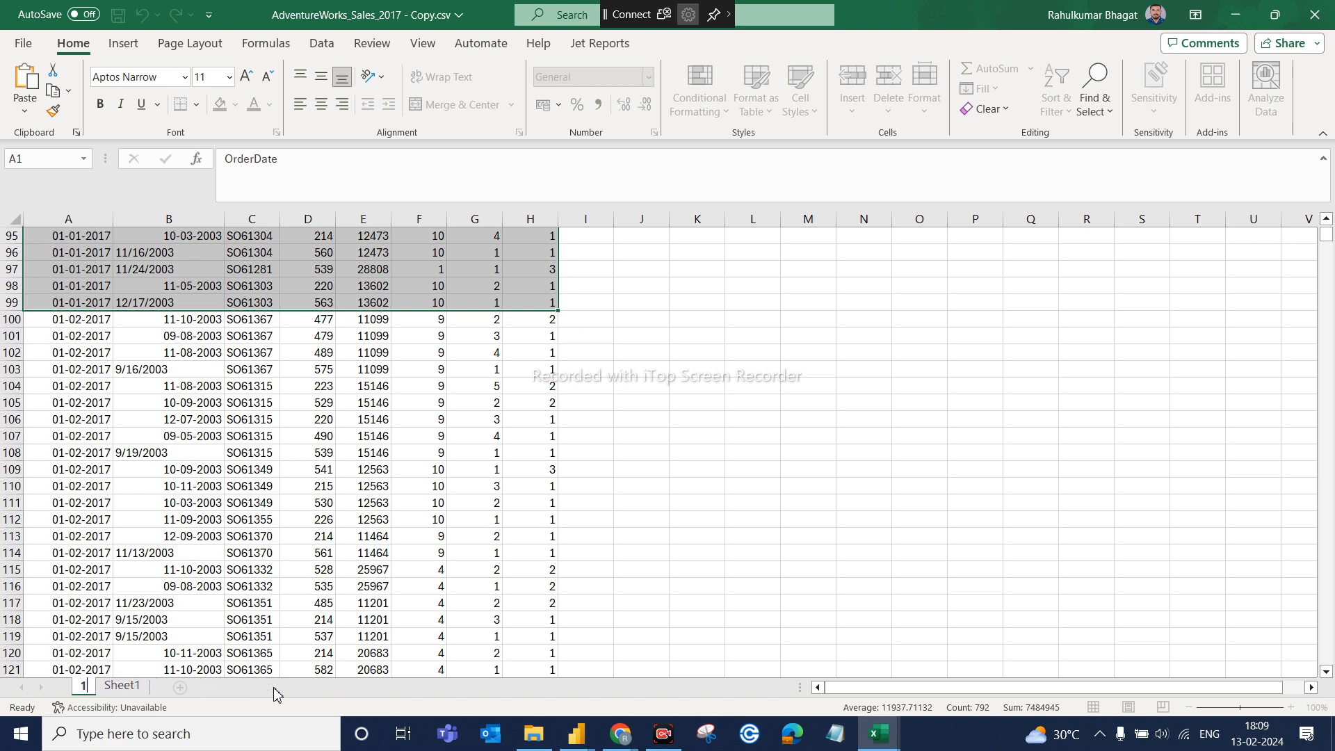
Step: Rename Sheet1, which holds the copied rows, as AdventureWorks_Sales_2018
click(135, 687)
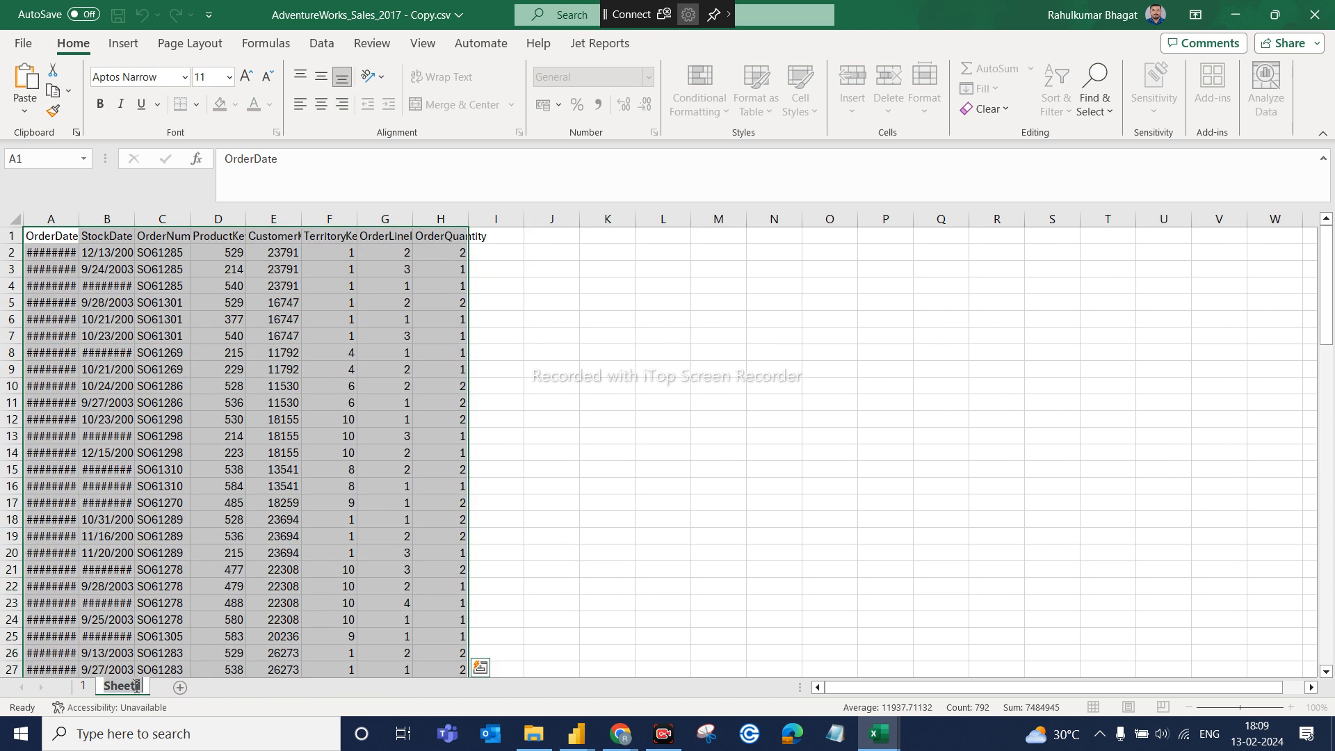
key(ctrl+v)
key(BackSpace)
key(BackSpace)
key(BackSpace)
key(BackSpace)
key(BackSpace)
key(BackSpace)
key(BackSpace)
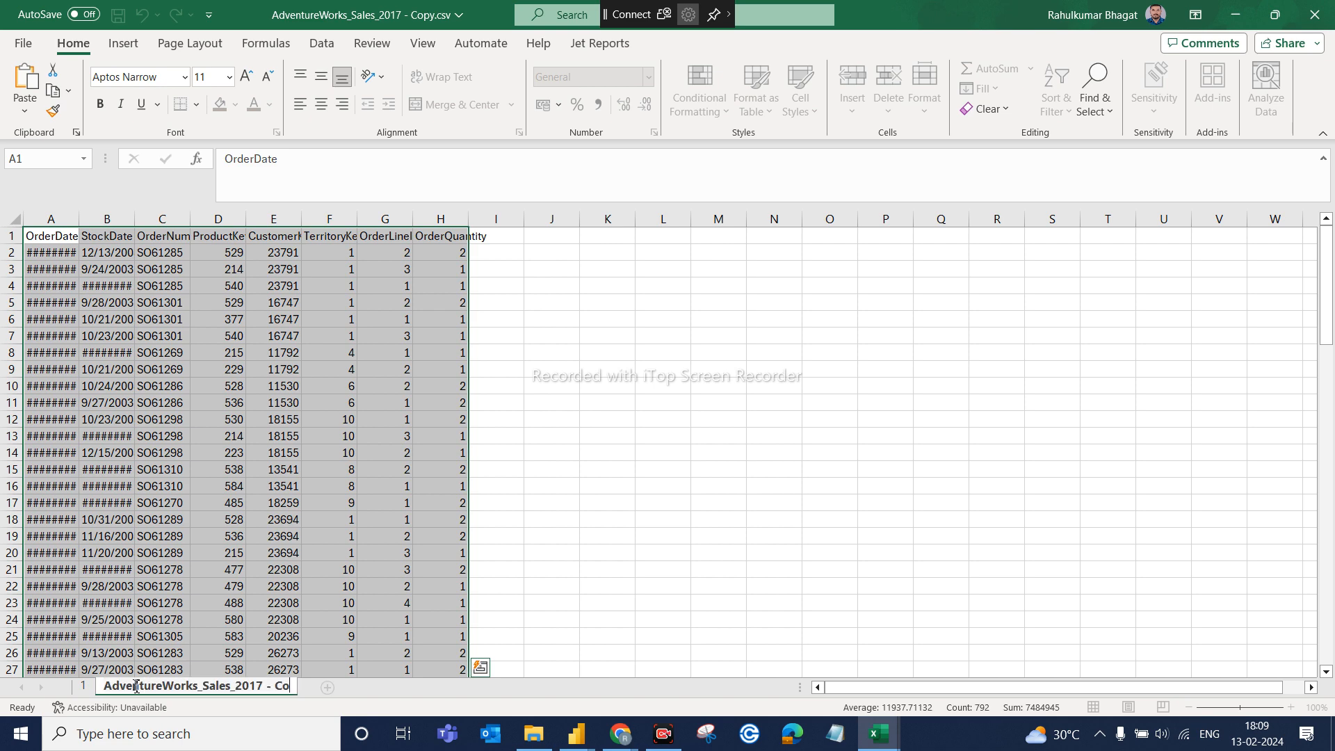
text(8)
click(654, 523)
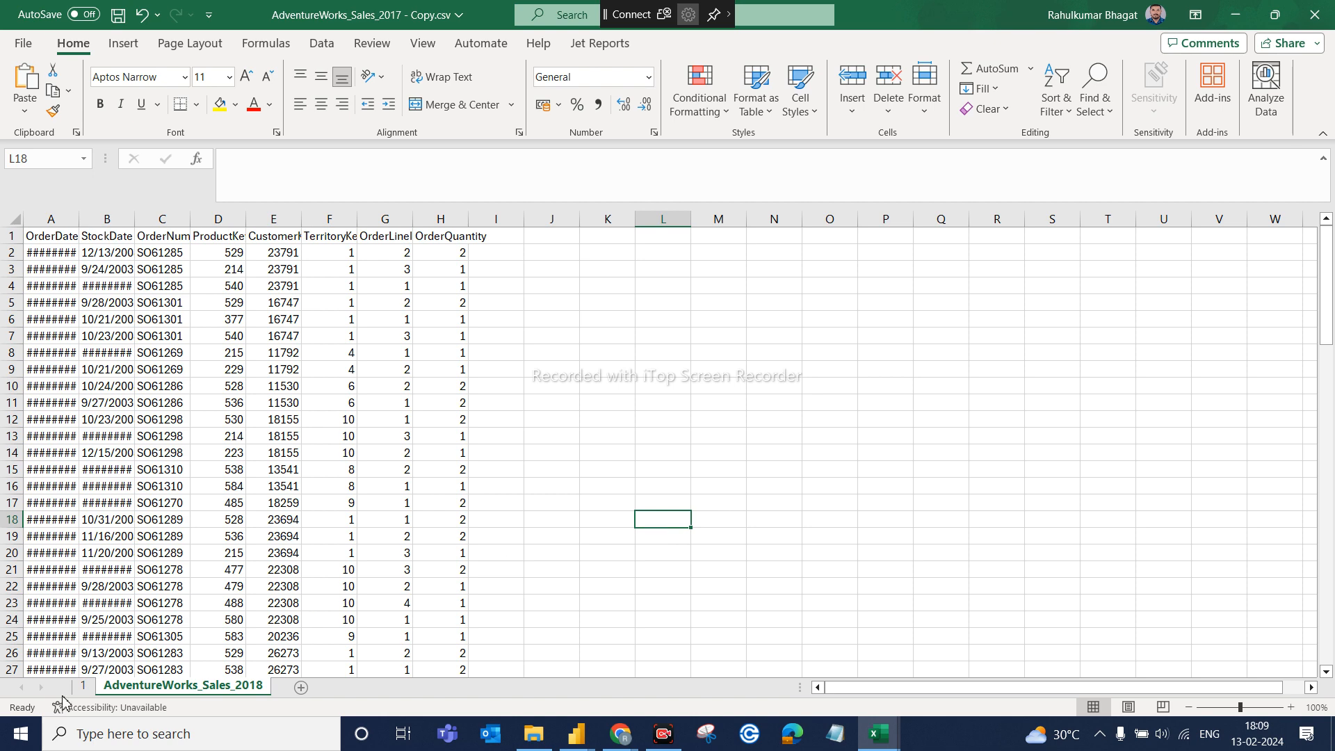
Step: Clear the data on sheet 1 and permanently delete that sheet from the workbook
click(83, 686)
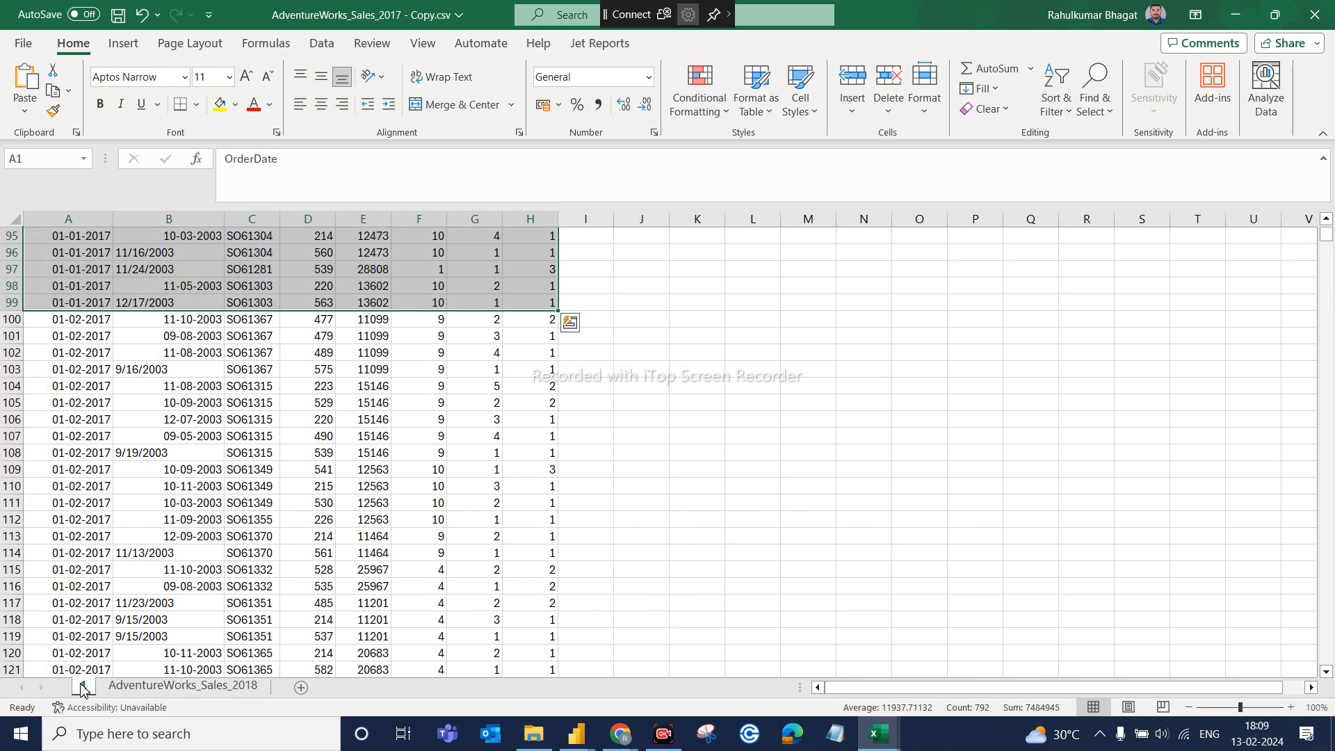
key(Delete)
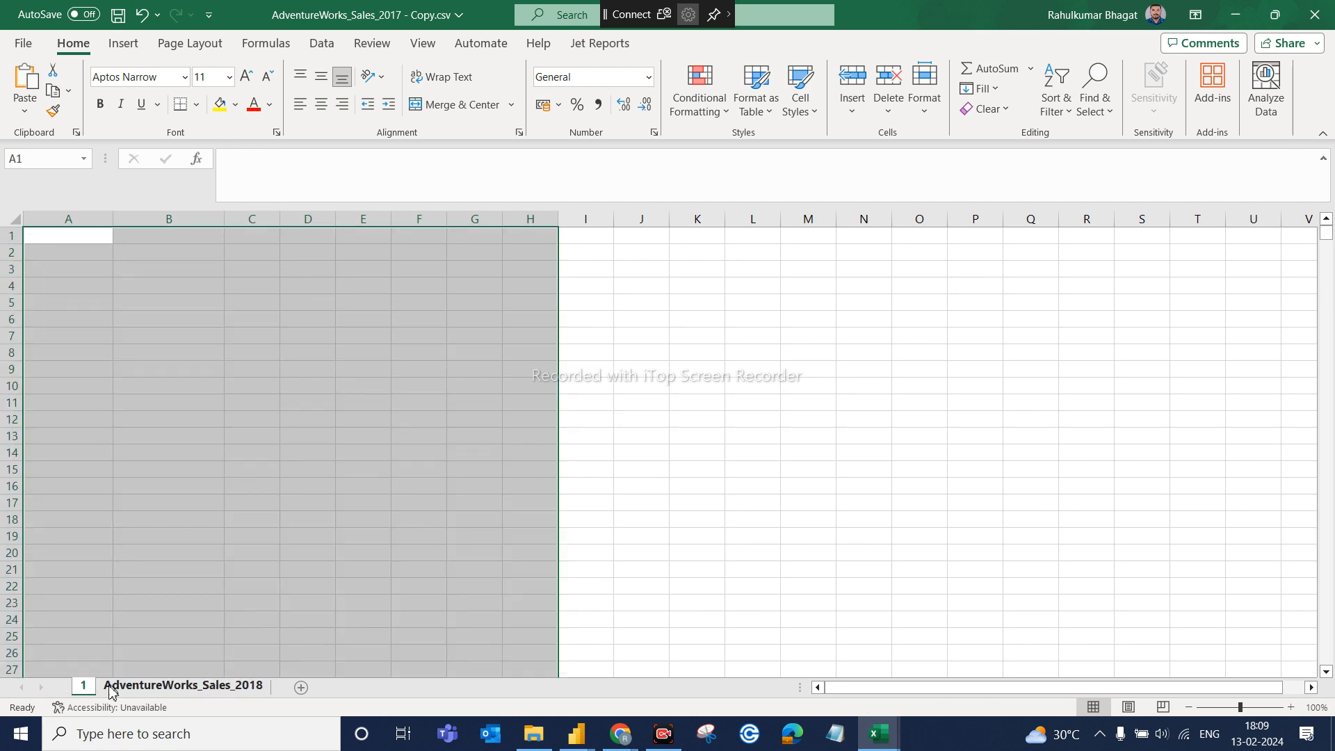
right_click(82, 687)
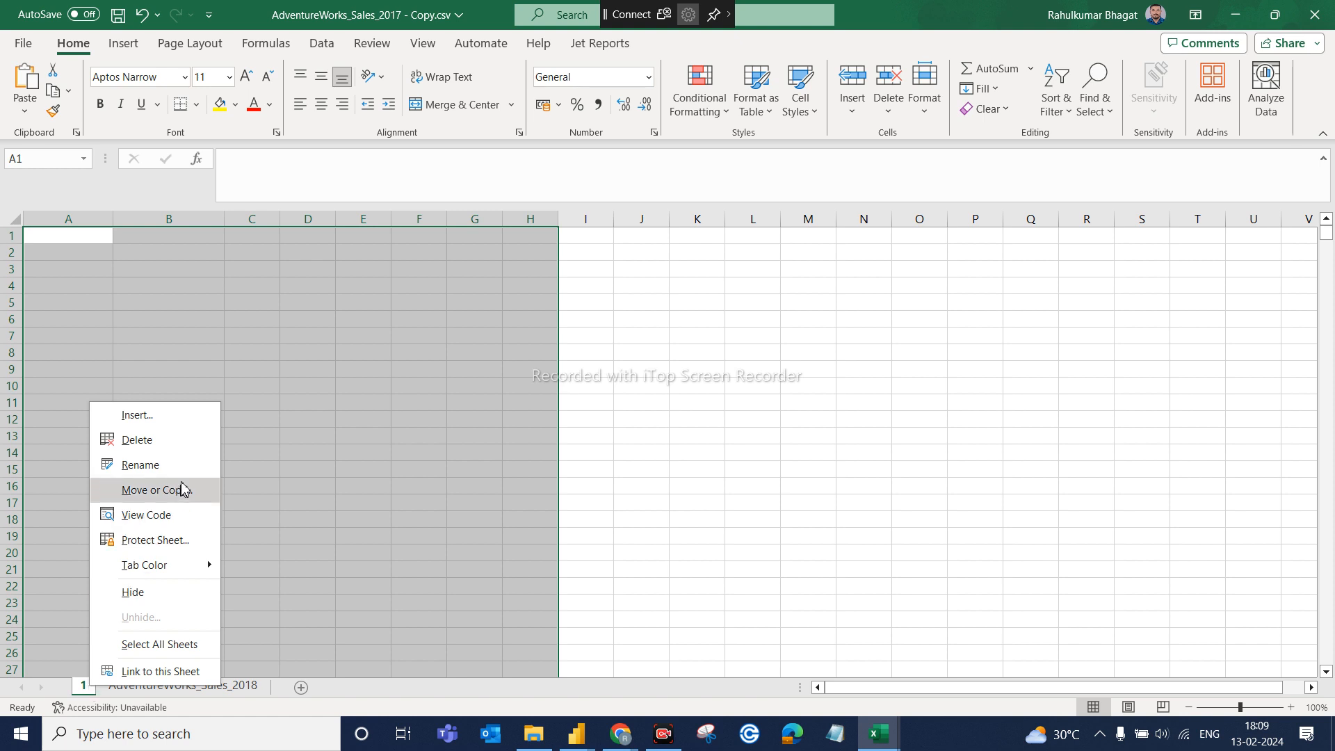
click(195, 452)
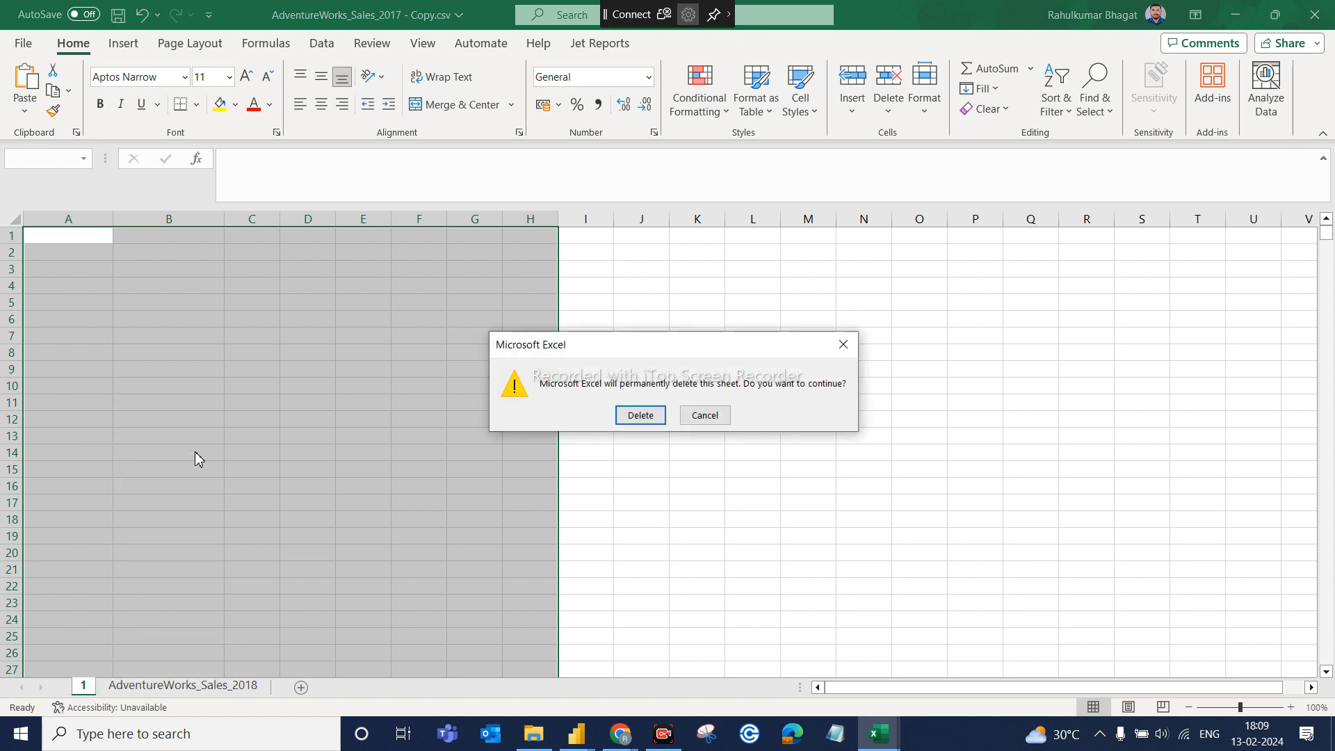
click(647, 415)
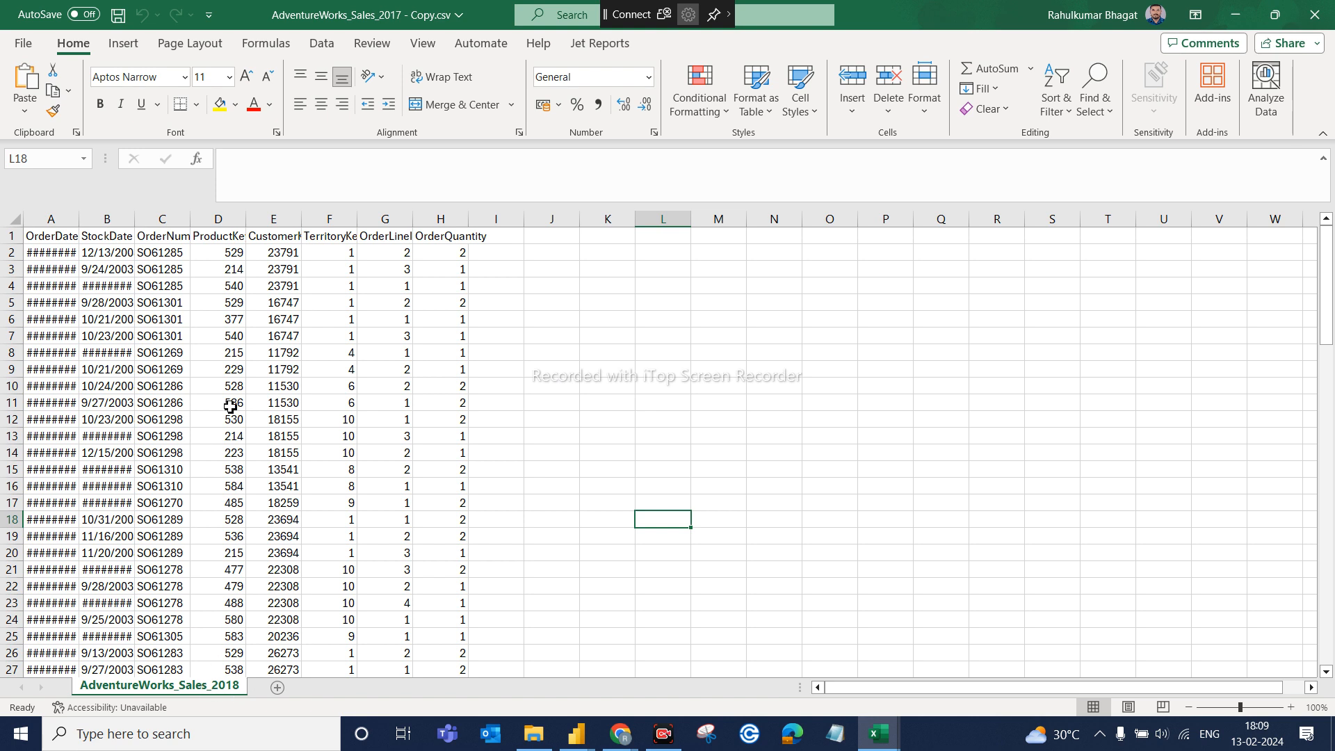
Step: Widen the OrderDate column to fit its dates and replace every 2017 with 2018 in the sheet
drag(80, 216, 161, 219)
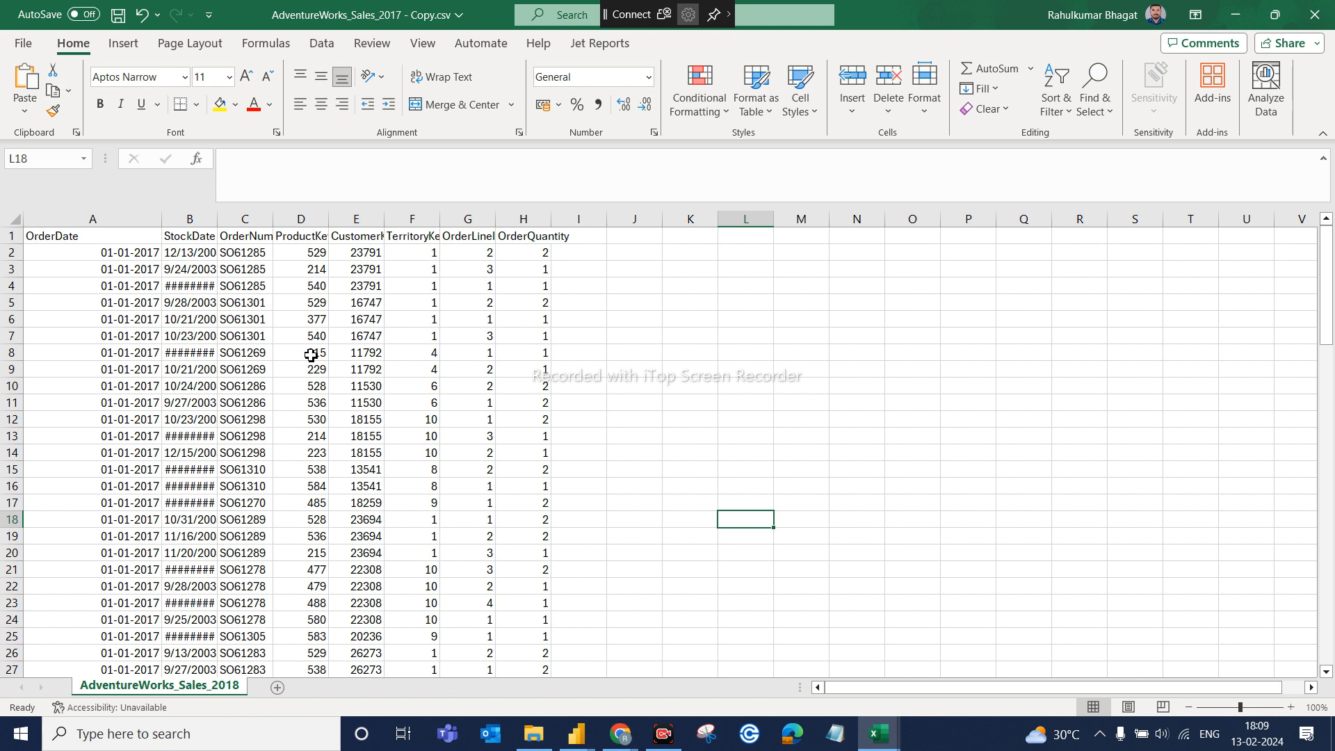
key(ctrl+f)
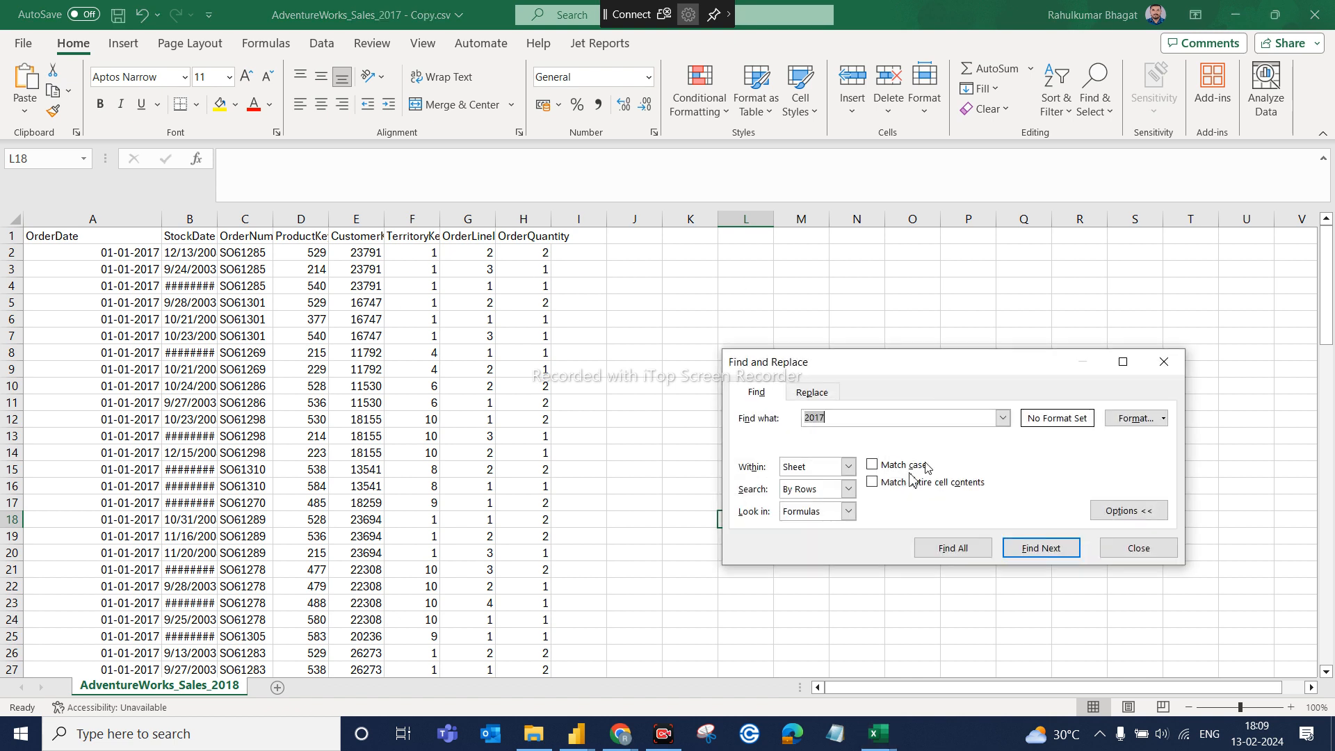
click(820, 393)
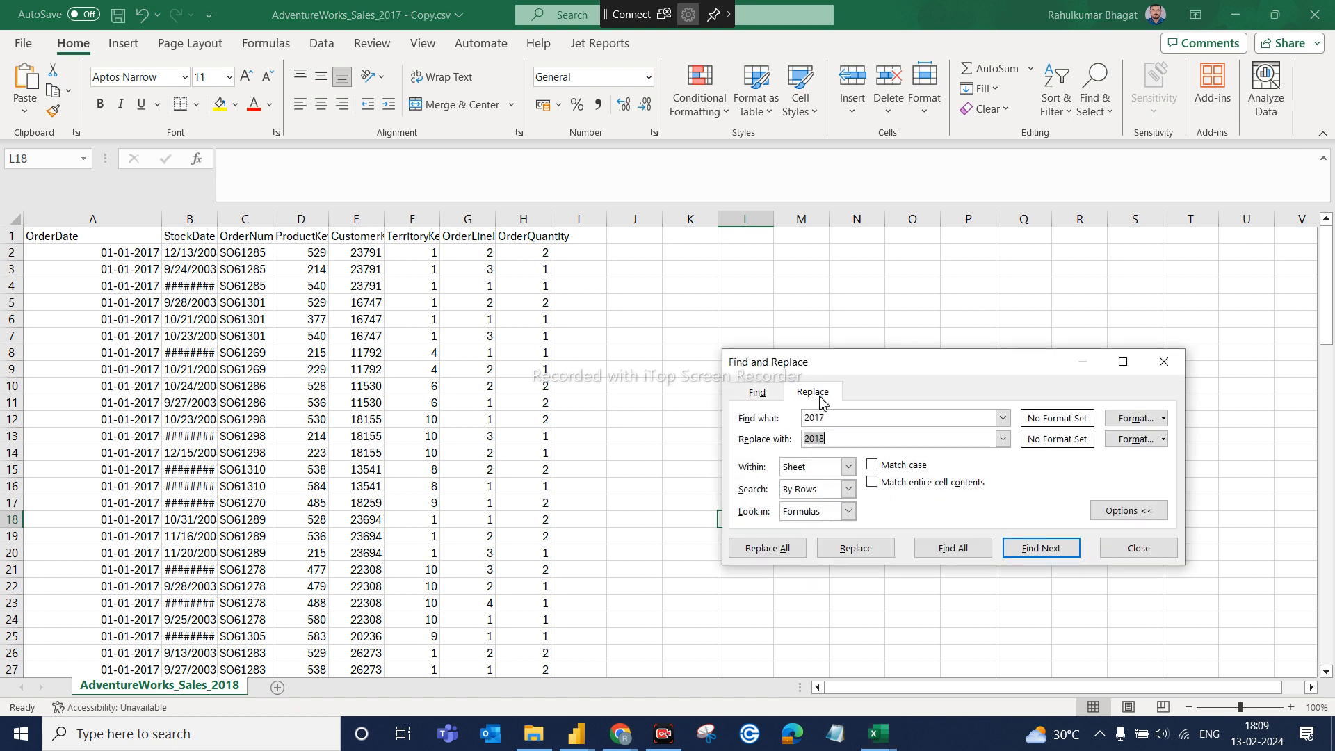
click(773, 550)
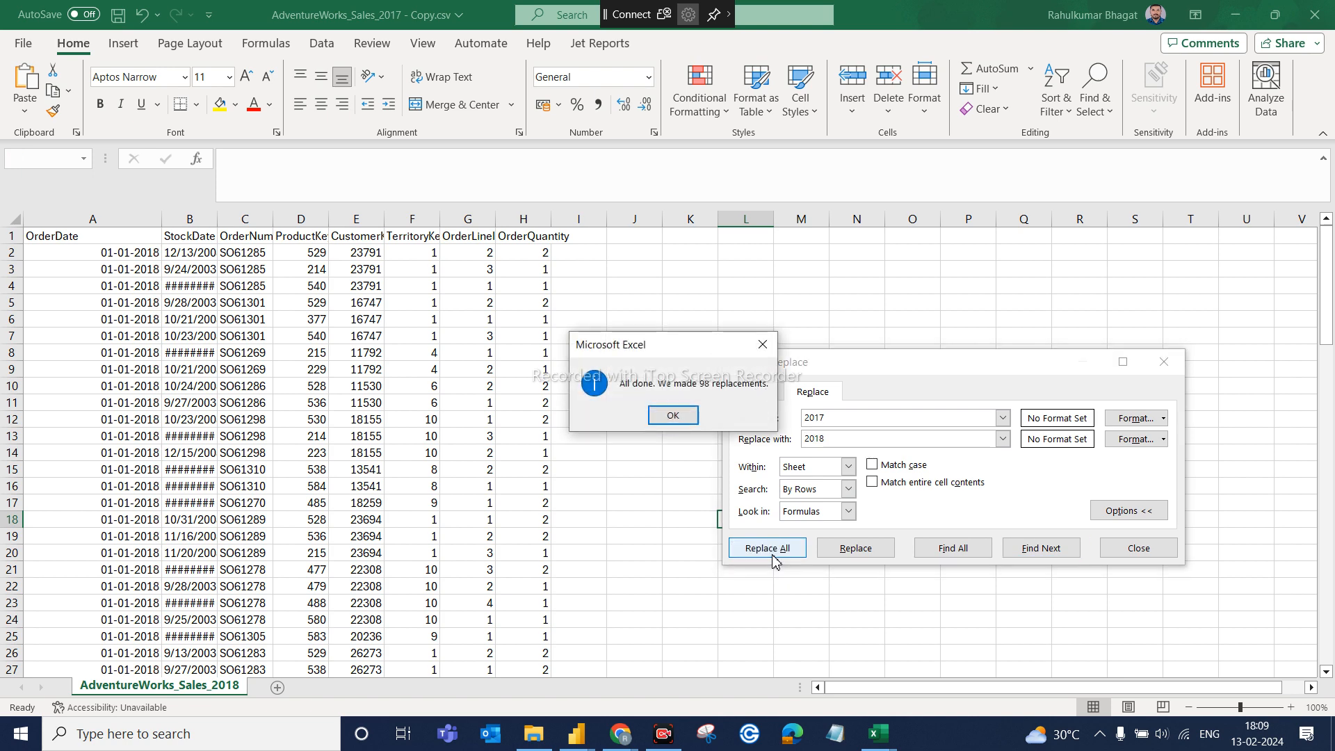
click(672, 416)
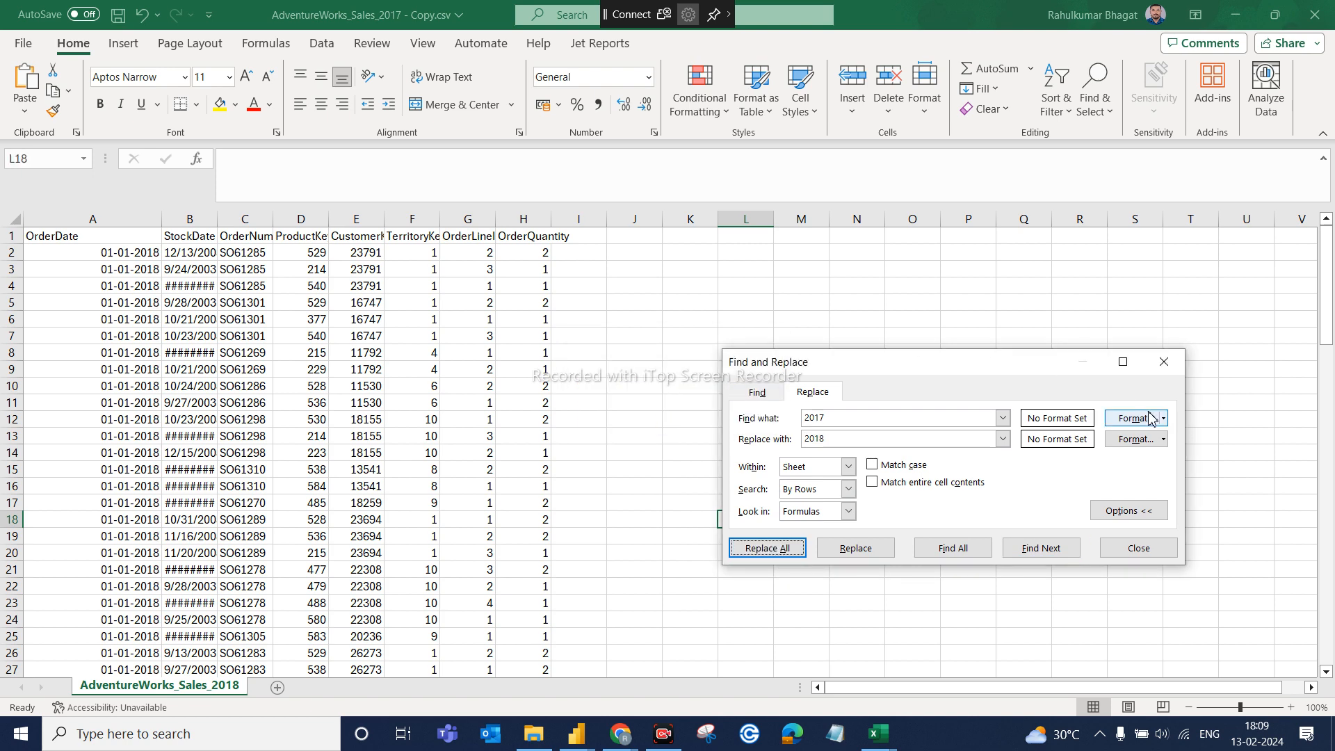
click(1163, 363)
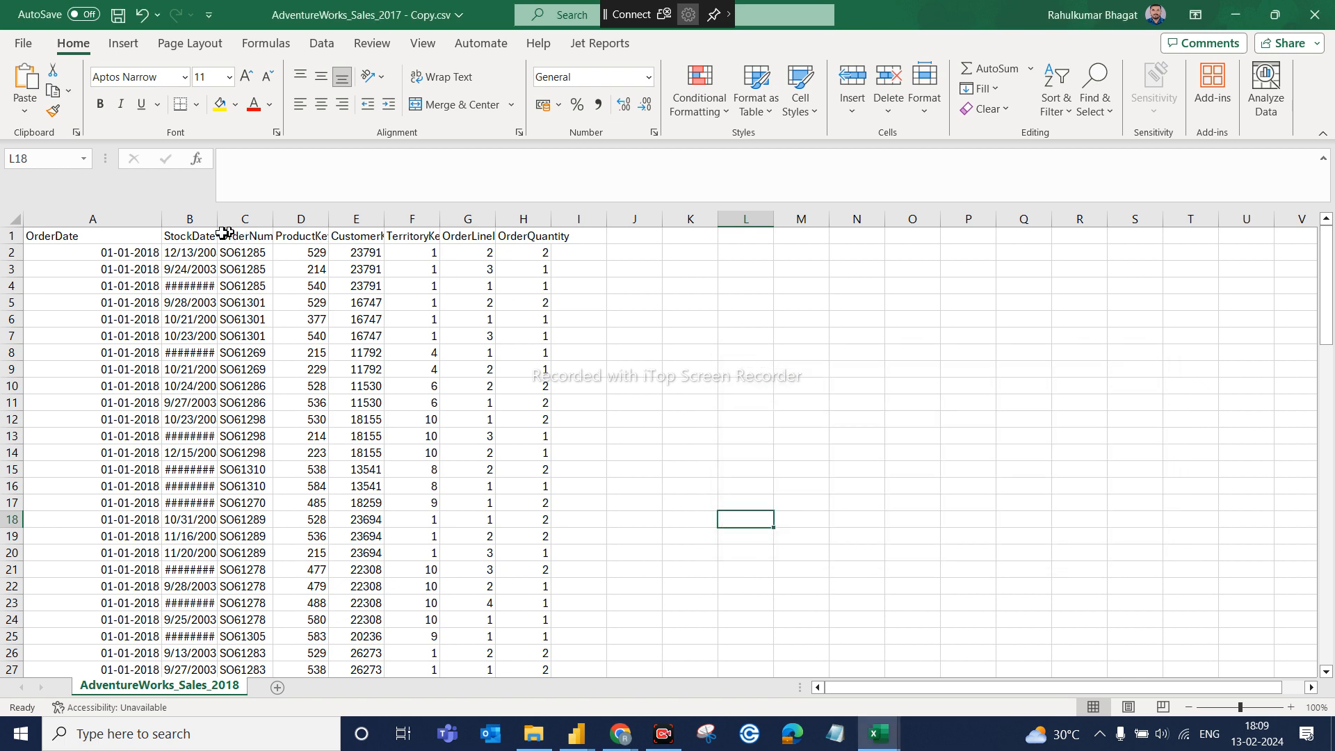
Step: Save and close the copied CSV file and switch to the AdventureWorks folder in File Explorer
key(ctrl+s)
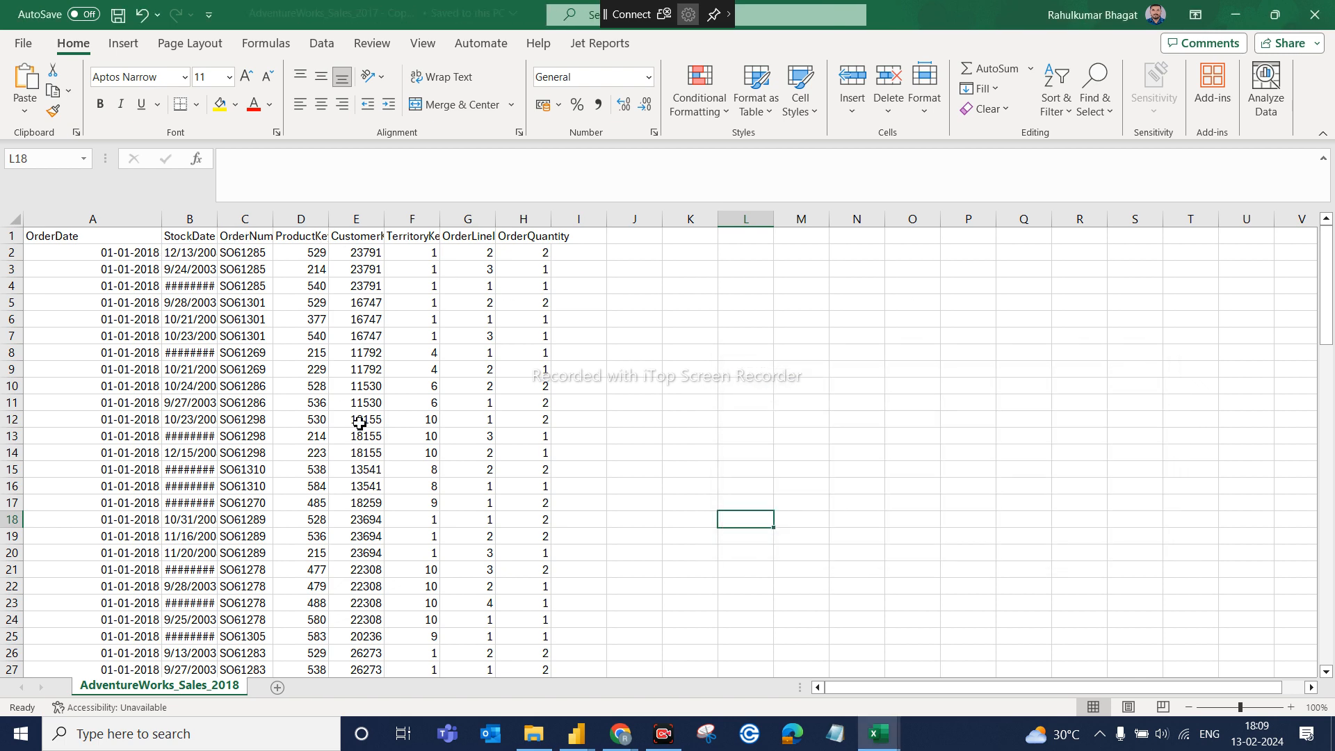
click(1315, 15)
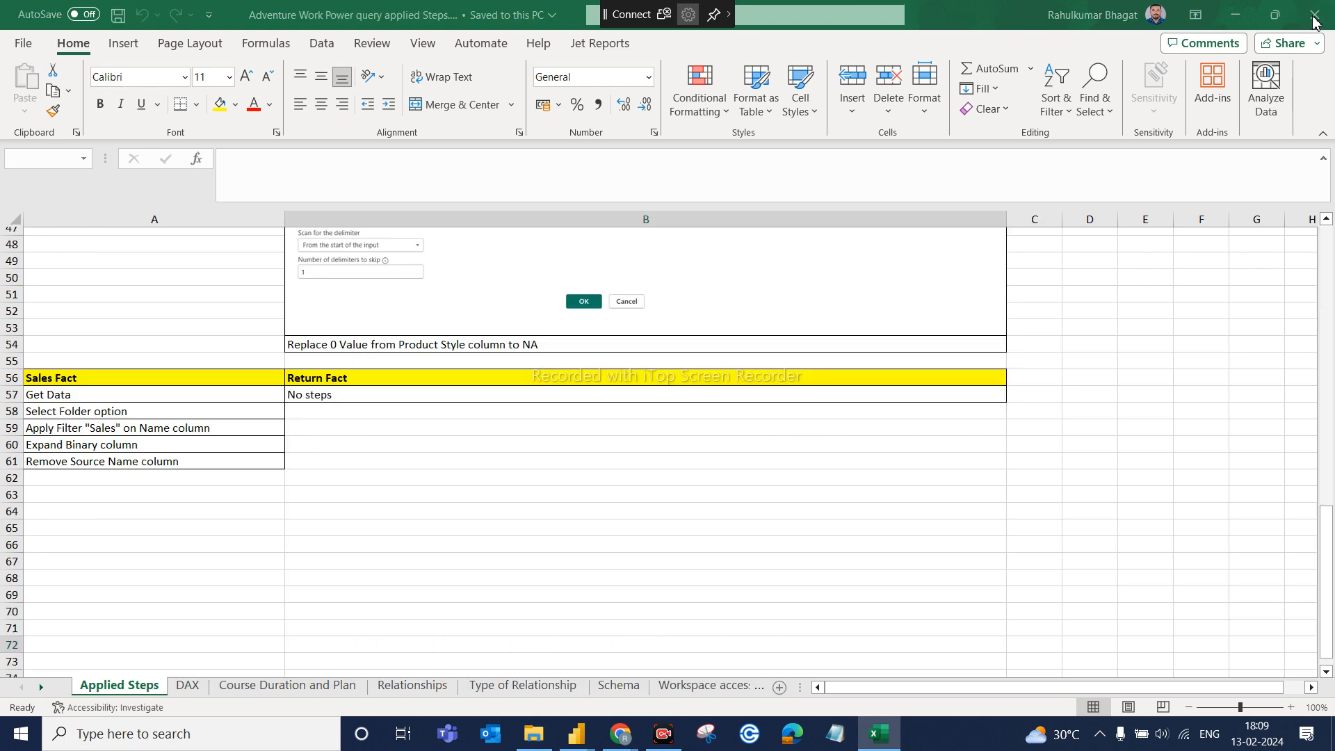
click(534, 733)
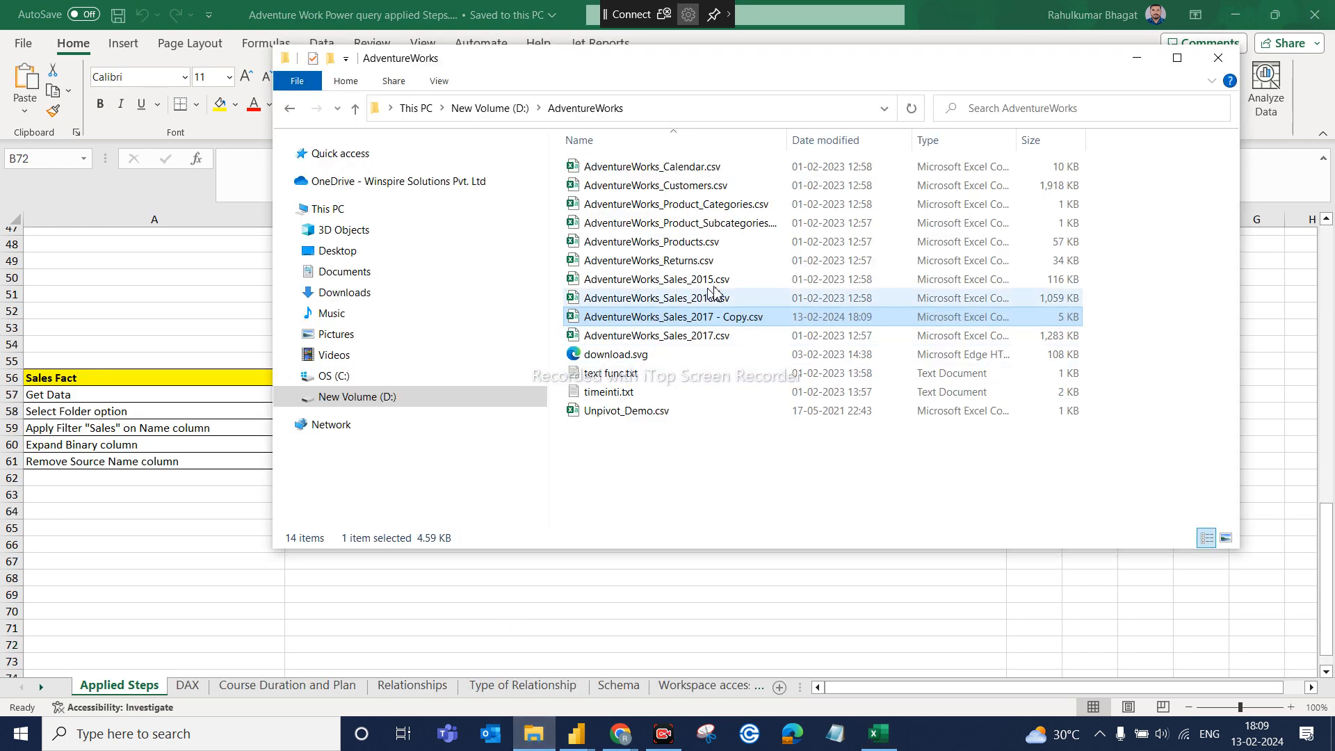
Step: Rename the file AdventureWorks_Sales_2017 - Copy.csv as AdventureWorks_Sales_2018.csv
right_click(736, 321)
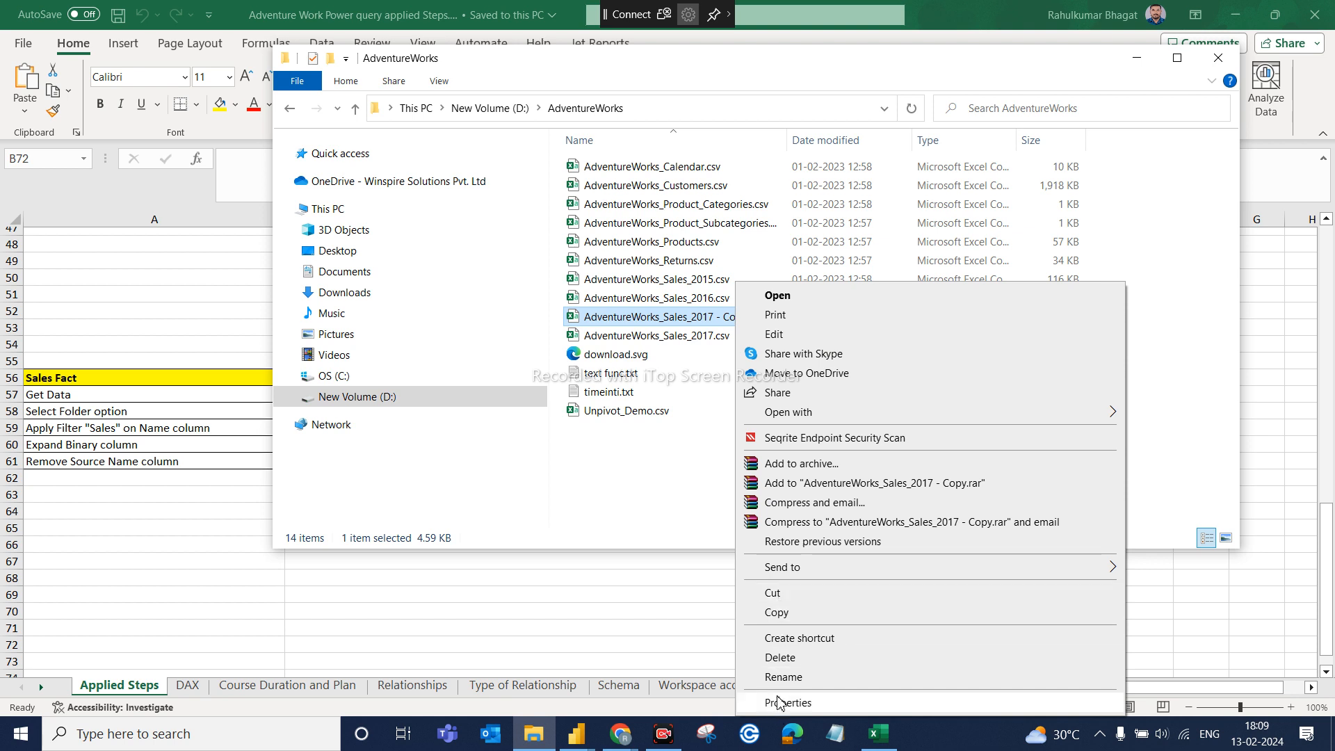
click(781, 677)
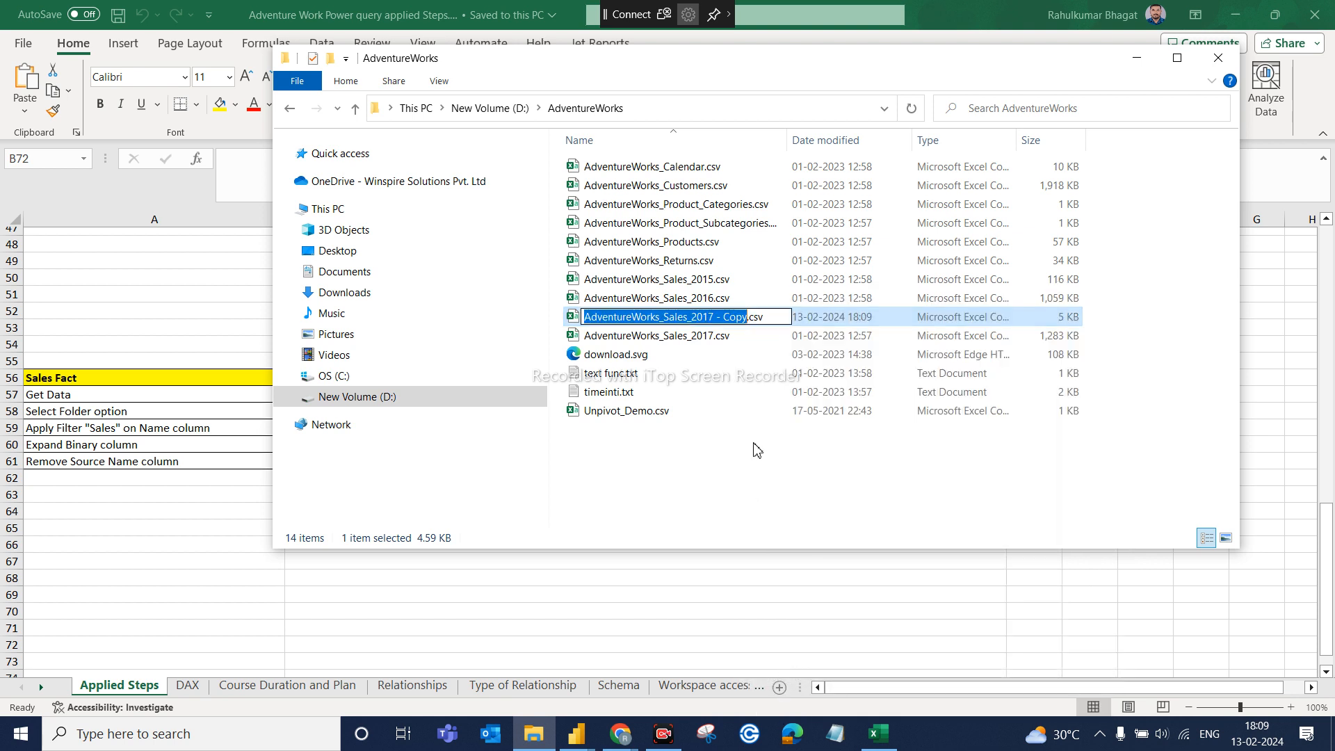
click(756, 316)
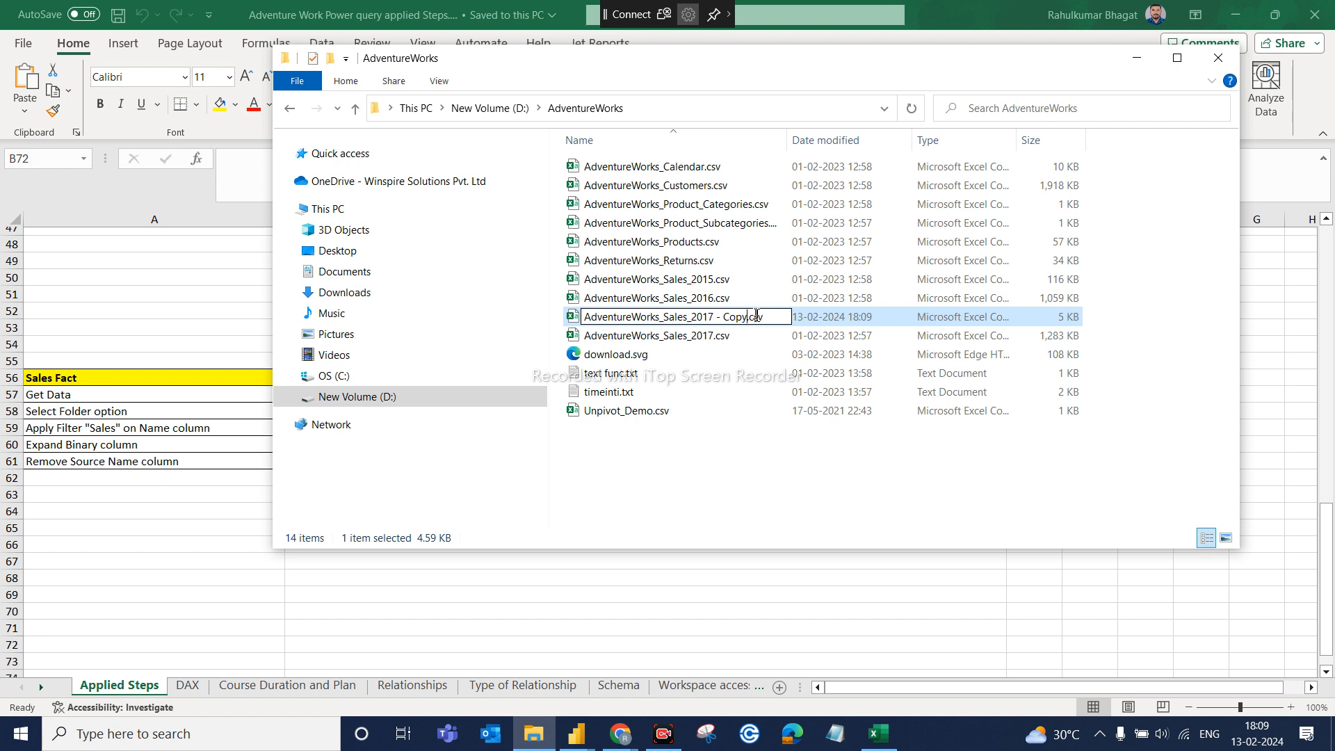
key(BackSpace)
key(BackSpace)
key(BackSpace)
key(BackSpace)
key(BackSpace)
key(BackSpace)
key(BackSpace)
text(8)
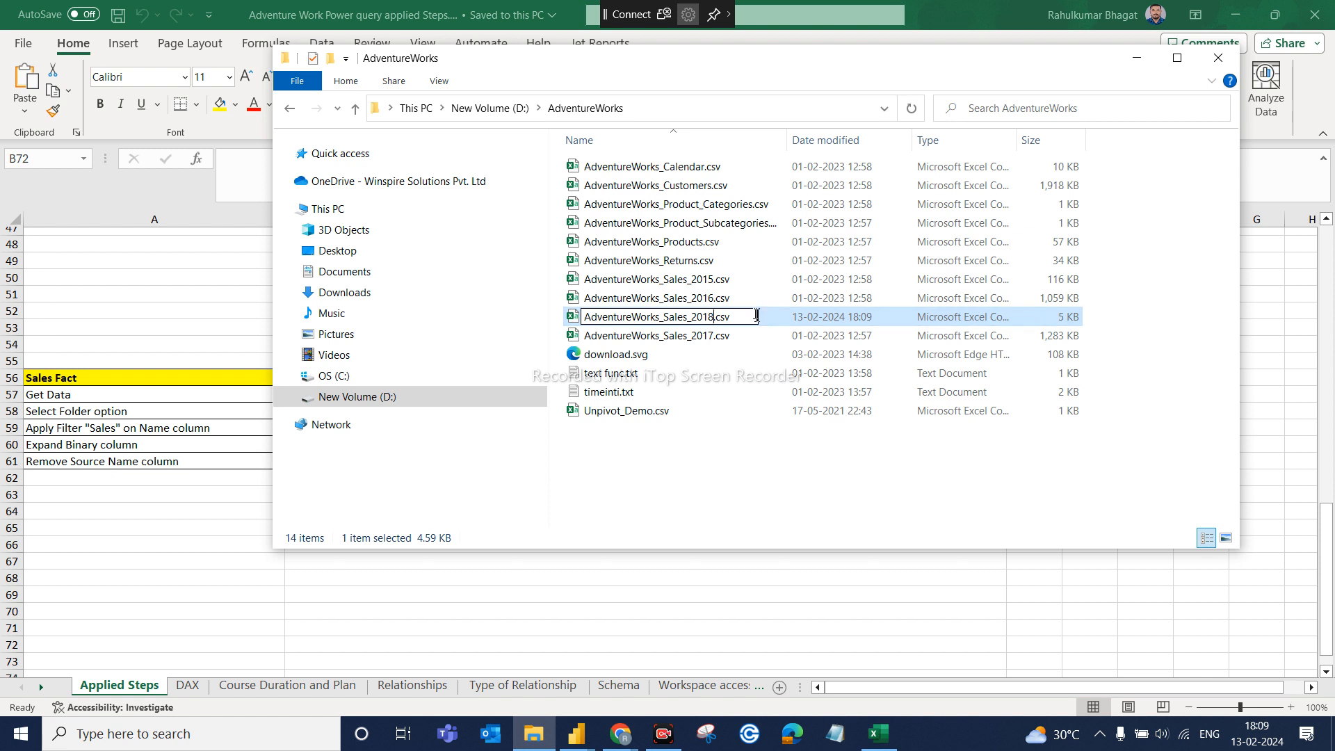
key(Return)
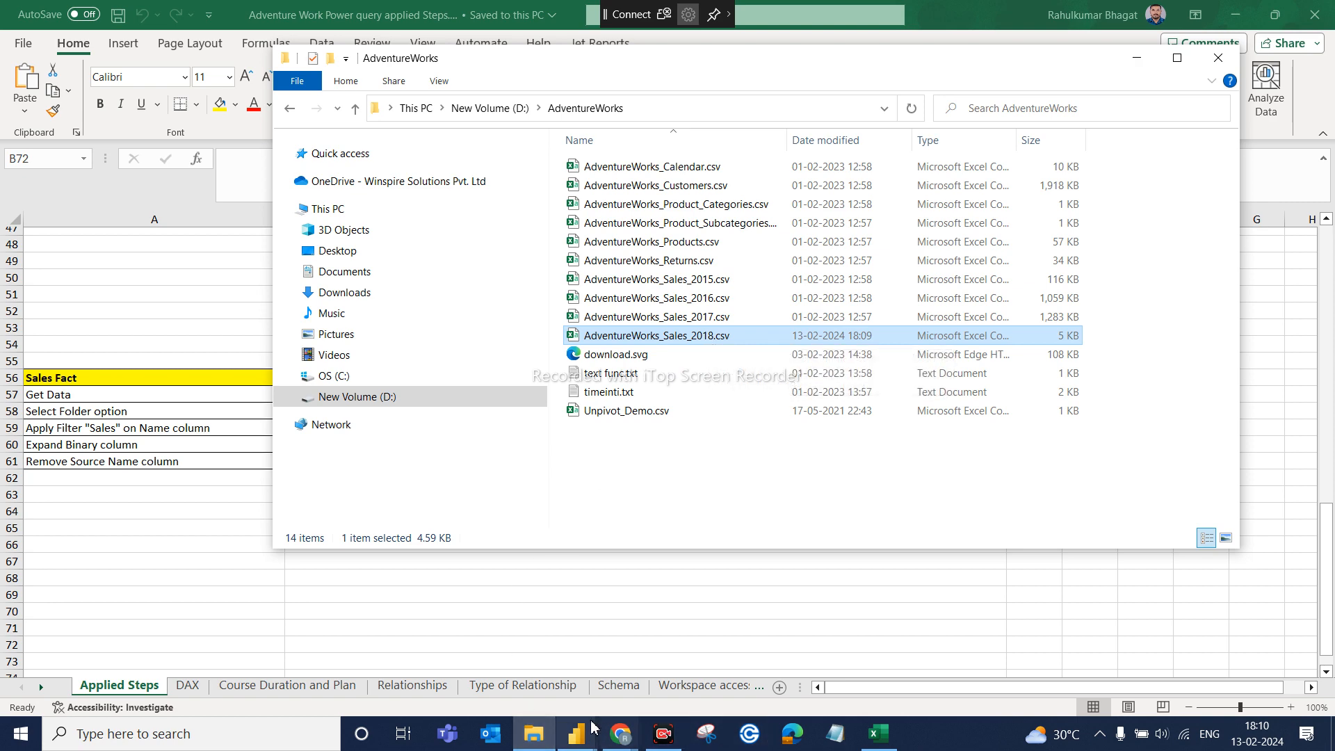
Step: Switch to the Power Query Editor of DA7 Adventure work and refresh all query previews
mouse_move(583, 739)
click(657, 678)
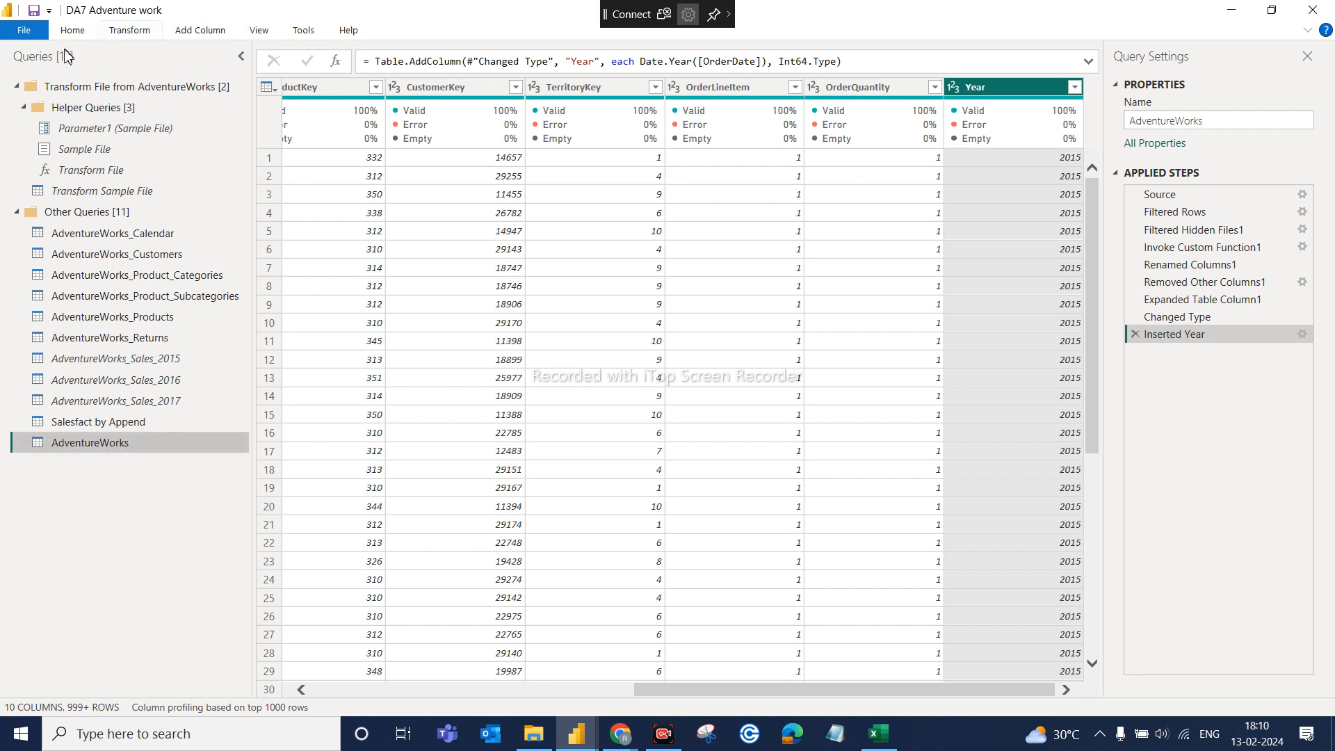
click(73, 29)
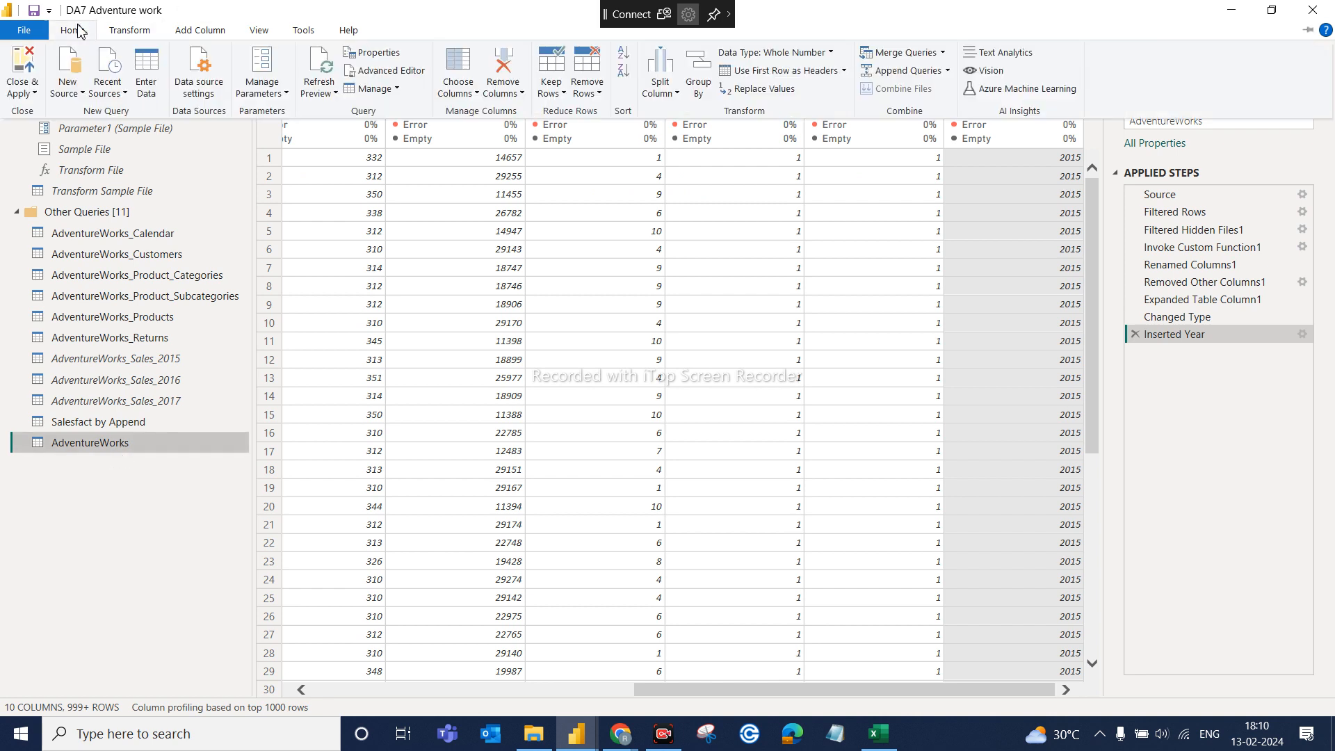
click(338, 97)
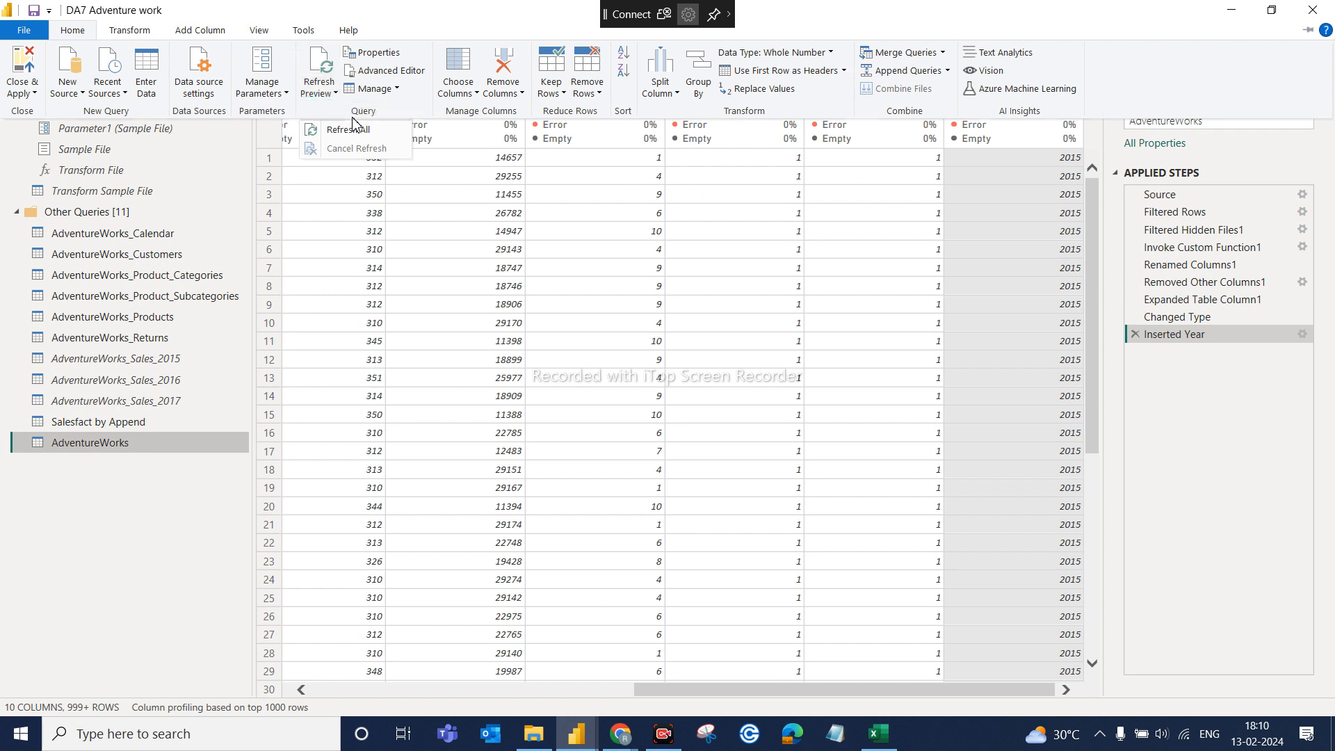
click(354, 117)
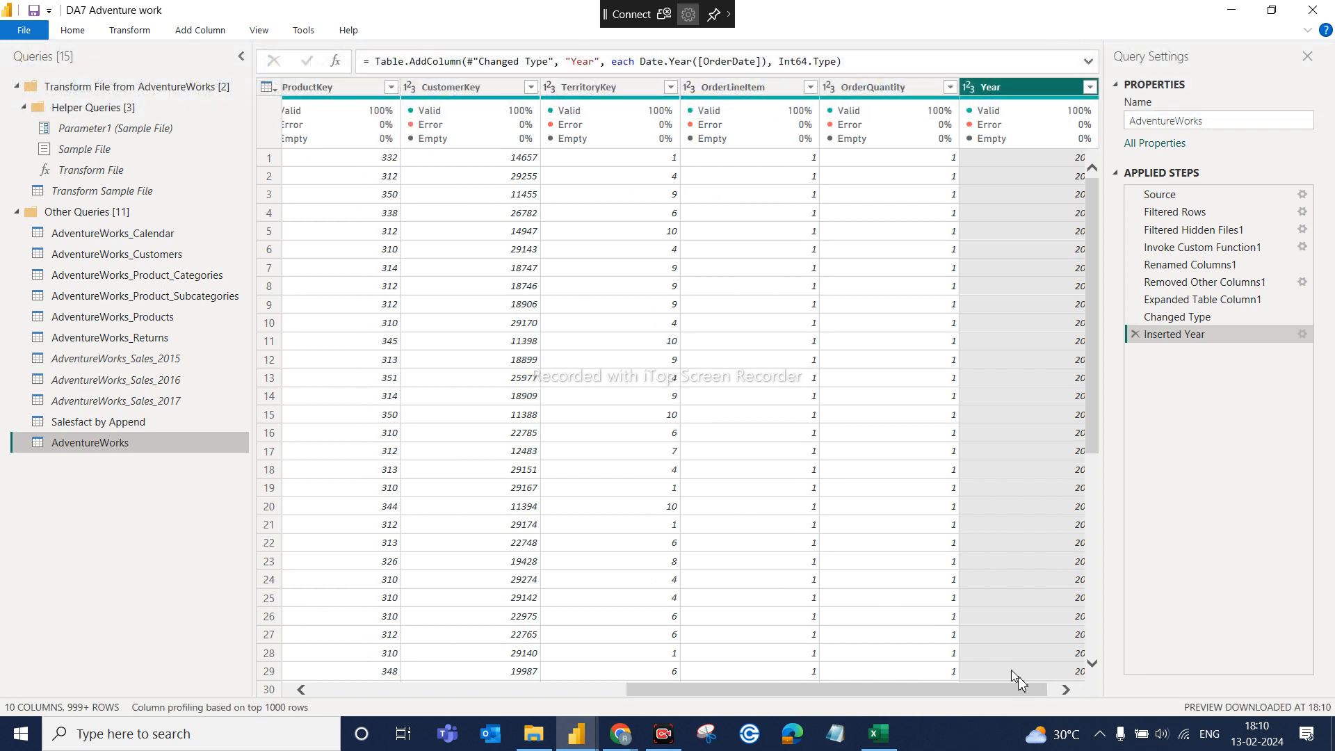
Step: Check which years the AdventureWorks query contains by loading the full list of Year filter values, and leave the filter unapplied
drag(989, 690, 1089, 683)
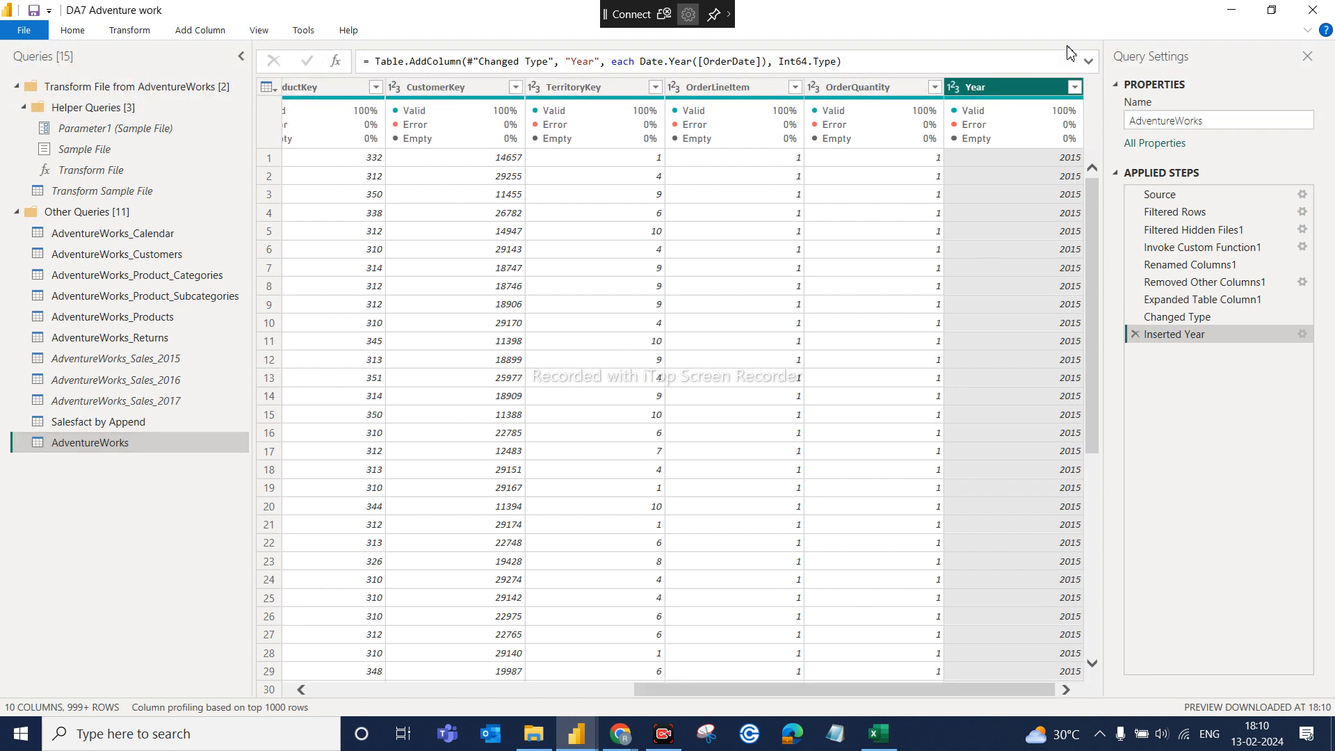
click(1076, 87)
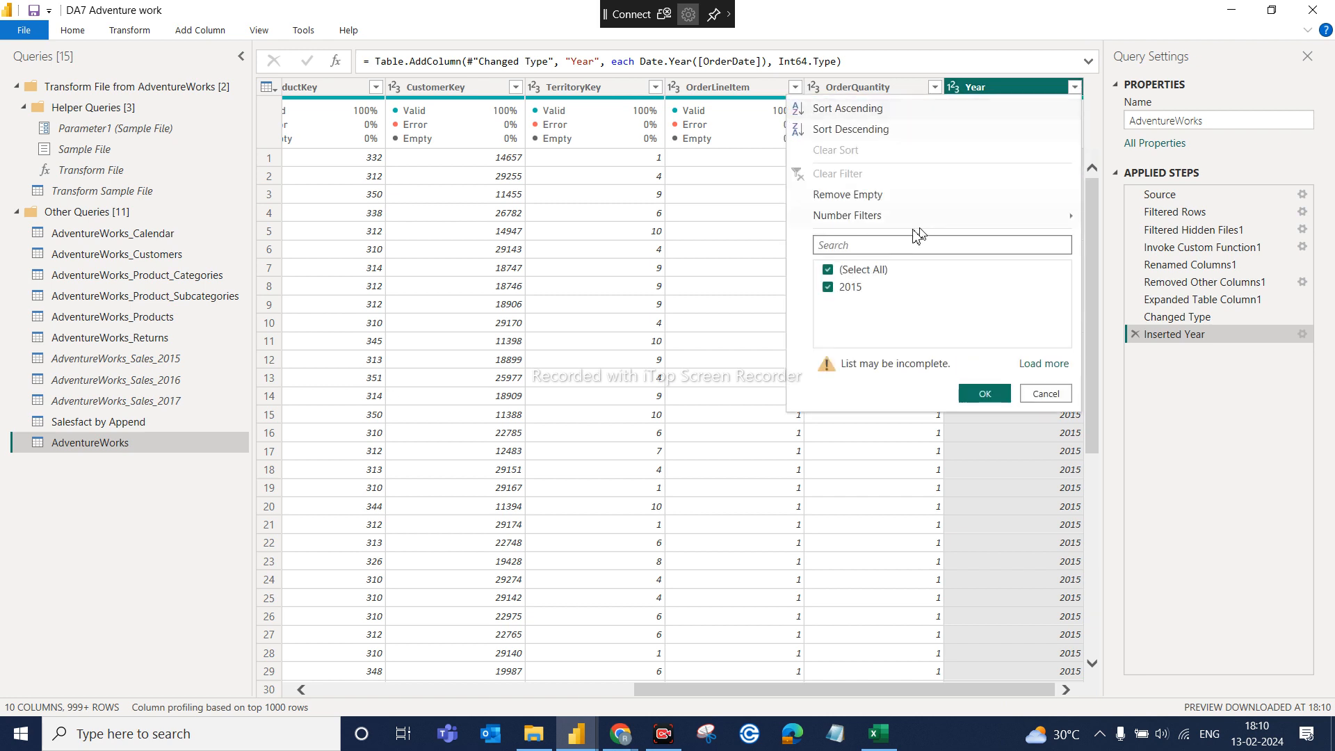
click(1047, 364)
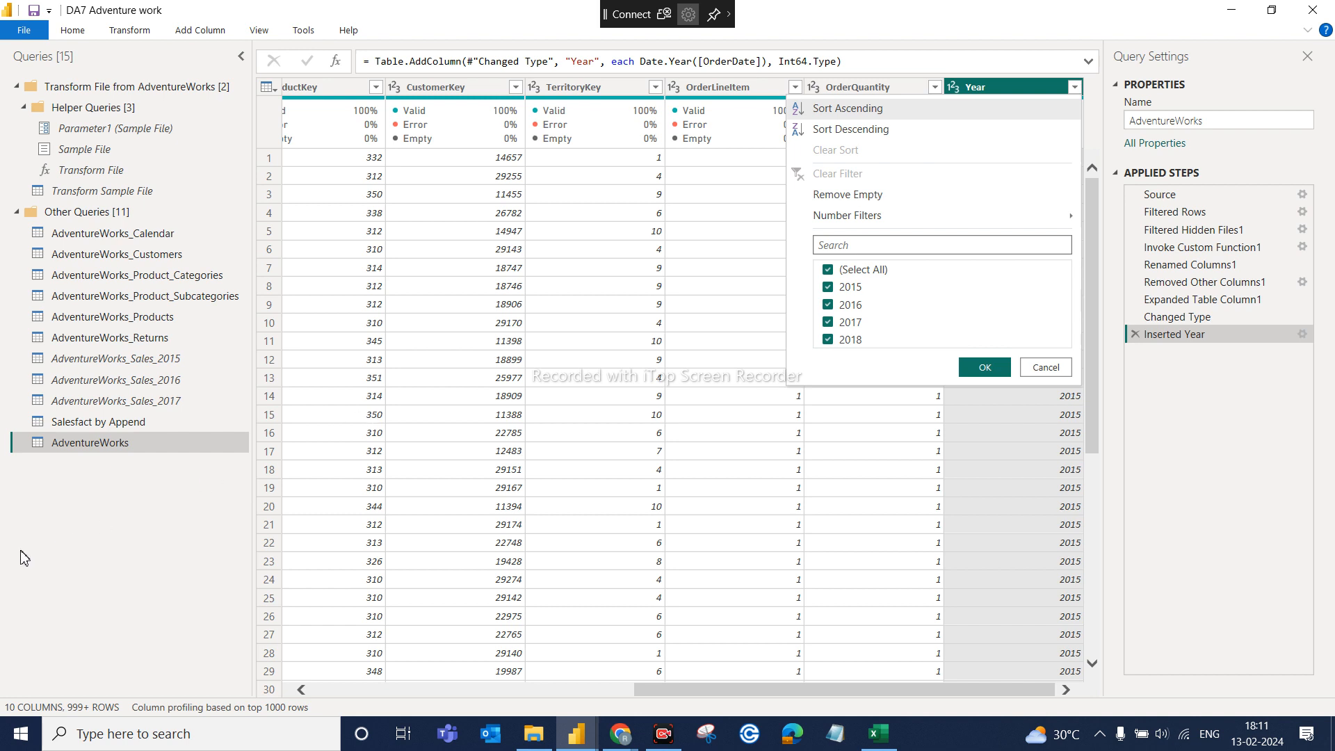
click(196, 549)
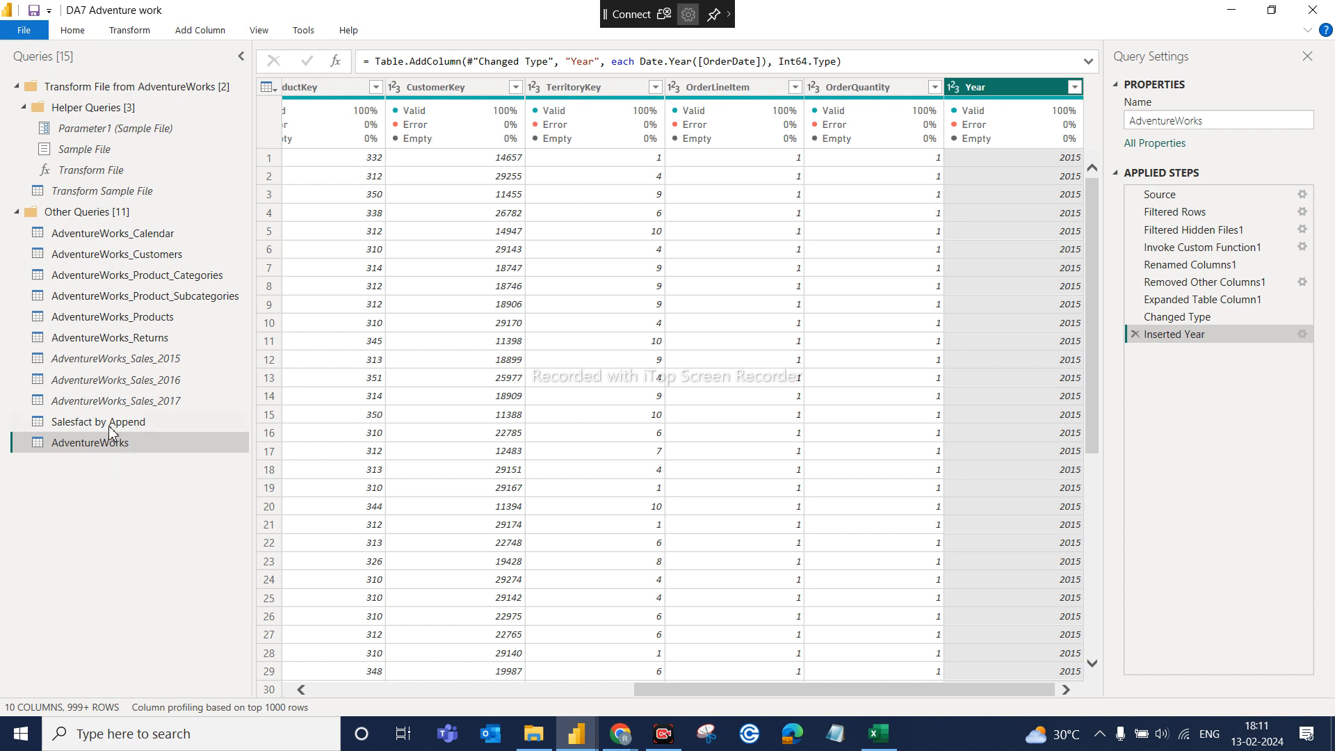
Step: Enable load for the AdventureWorks_Sales_2015, AdventureWorks_Sales_2016 and AdventureWorks_Sales_2017 queries
right_click(160, 364)
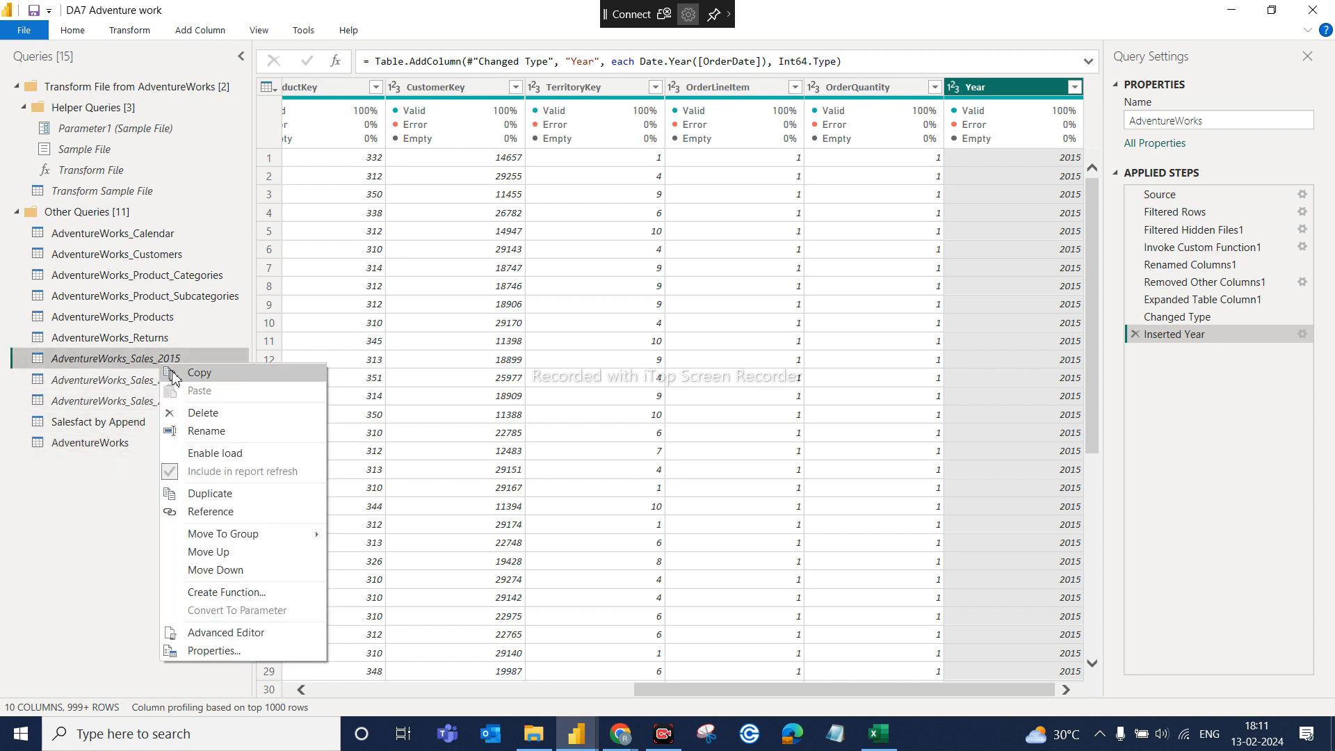
click(203, 458)
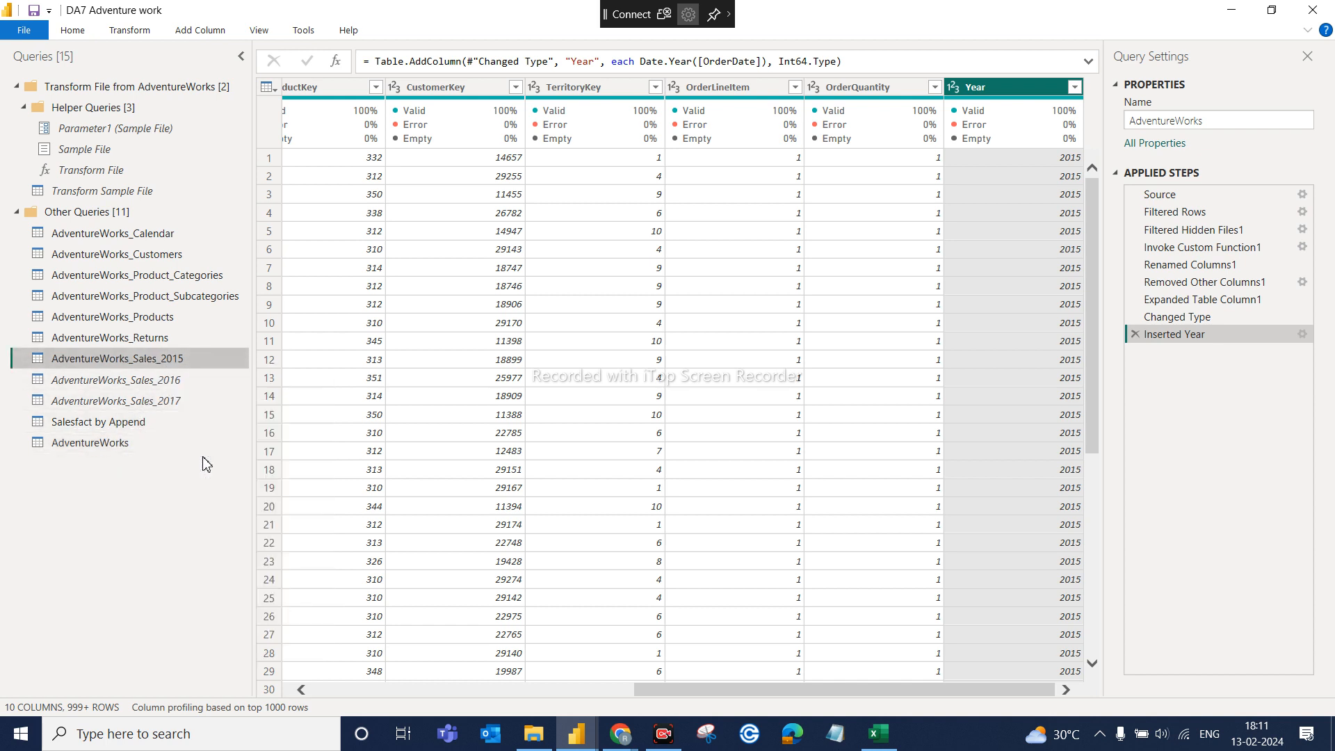
right_click(186, 381)
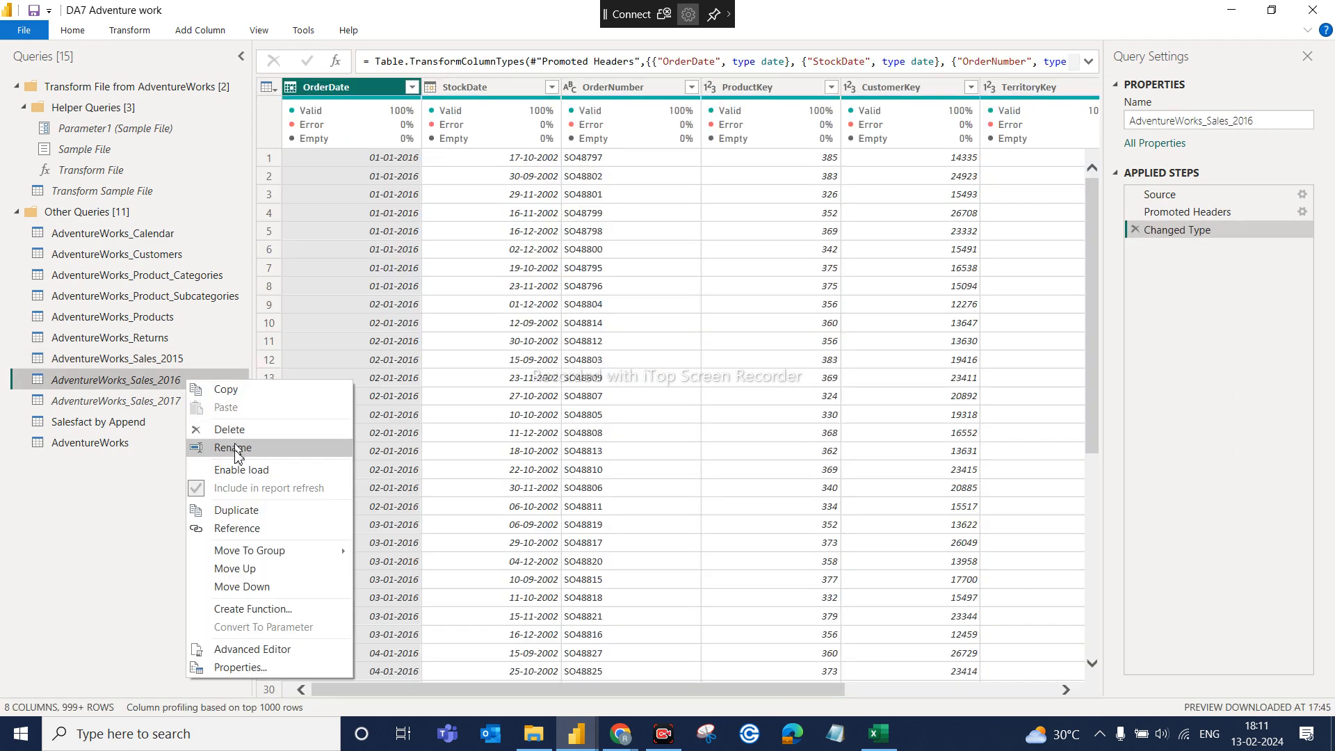
click(237, 468)
click(183, 402)
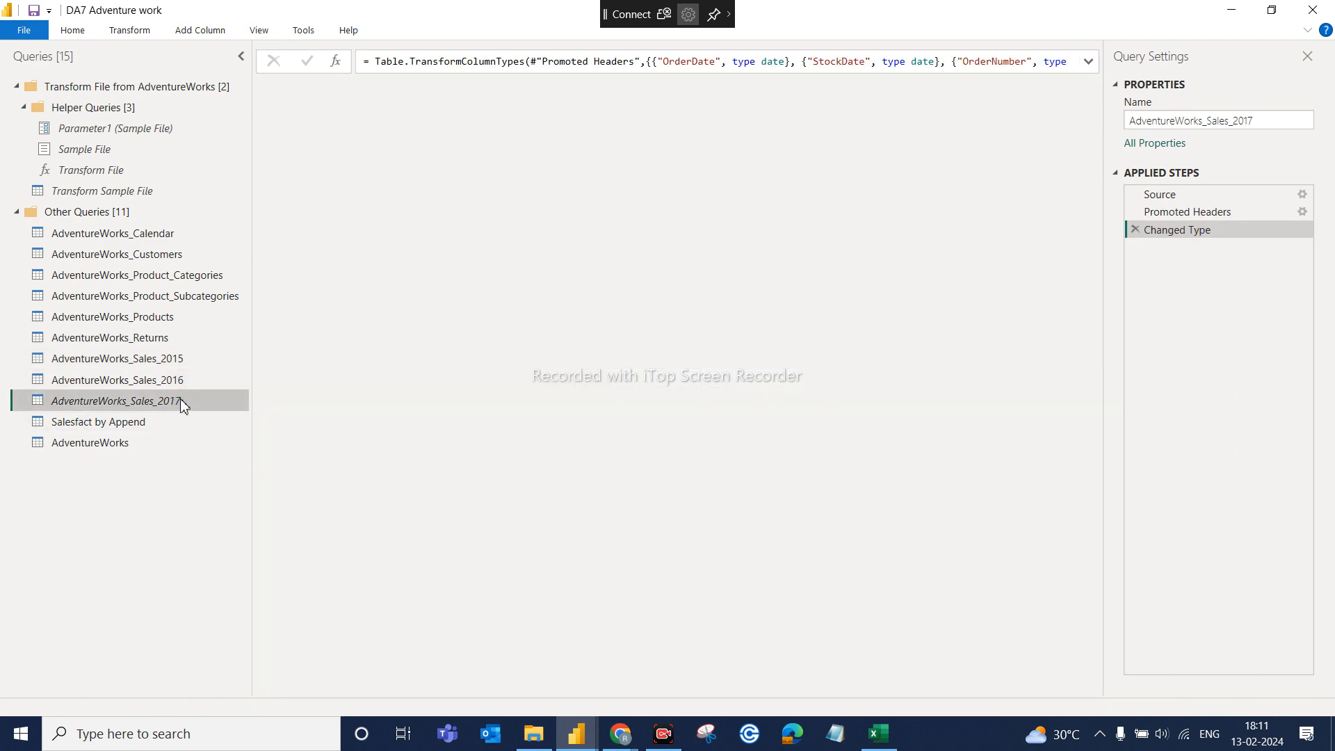
right_click(183, 402)
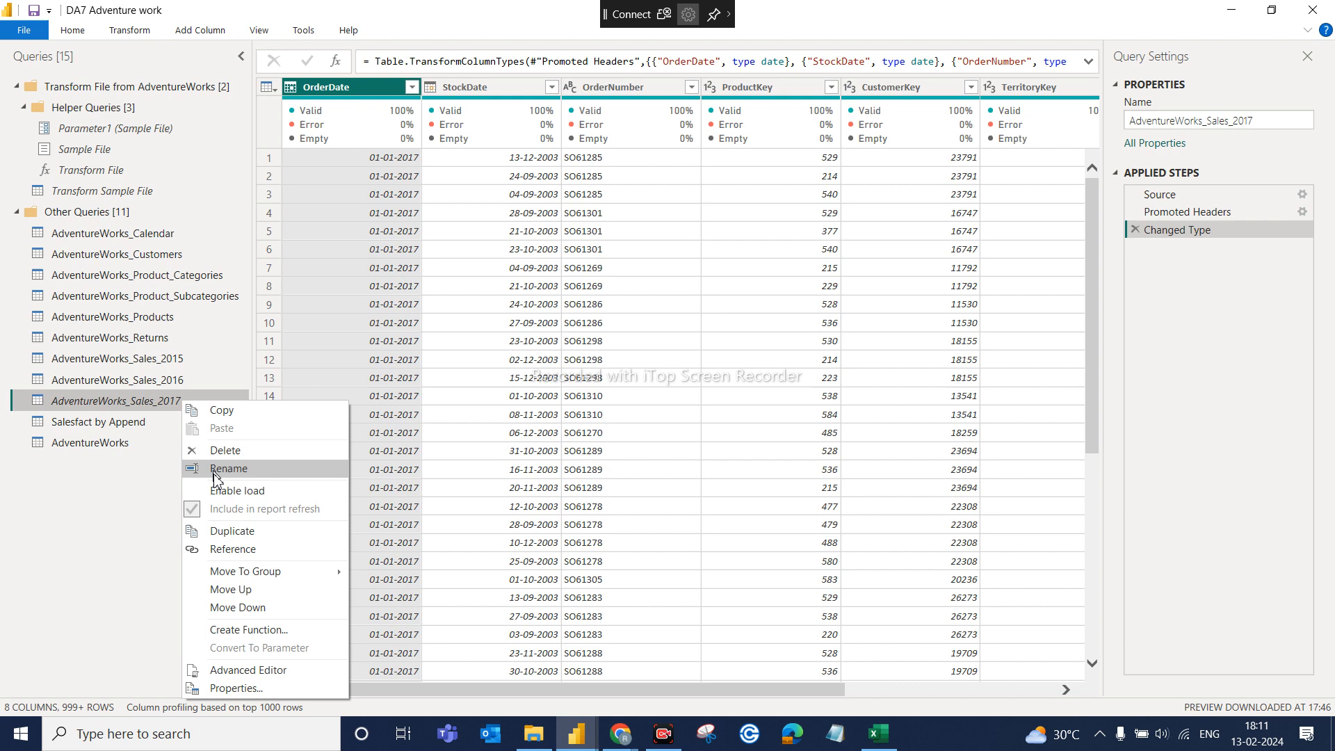
click(229, 491)
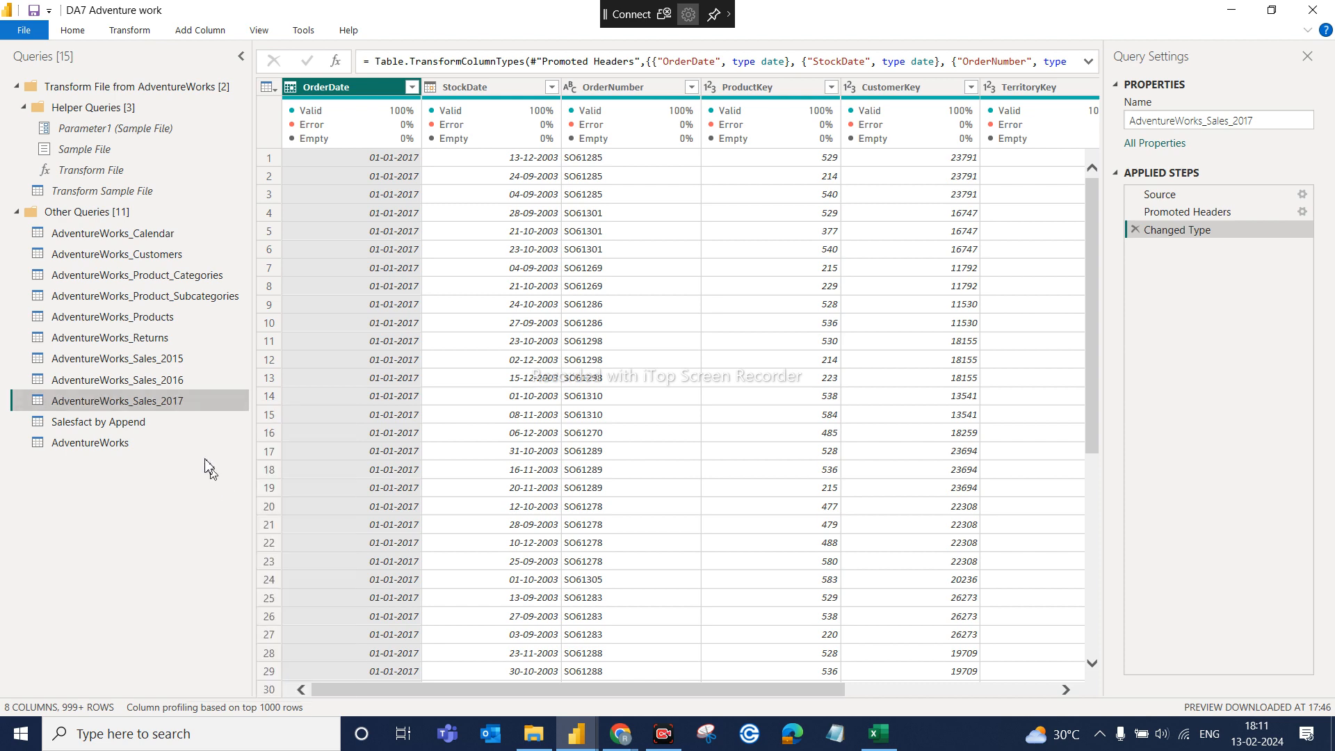
Step: Delete the Salesfact by Append query from the Other Queries group
click(128, 422)
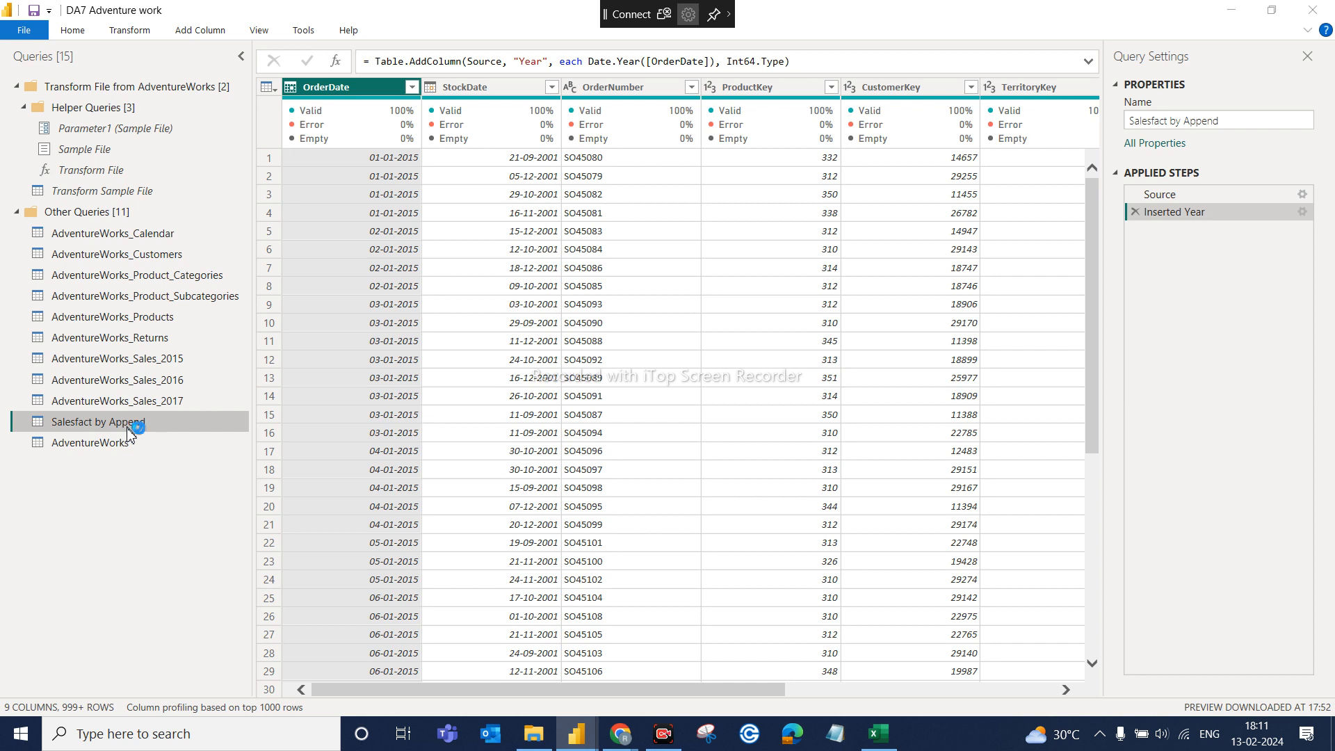
key(Delete)
click(735, 400)
Step: Delete the separate yearly queries AdventureWorks_Sales_2015, AdventureWorks_Sales_2016 and AdventureWorks_Sales_2017
click(180, 369)
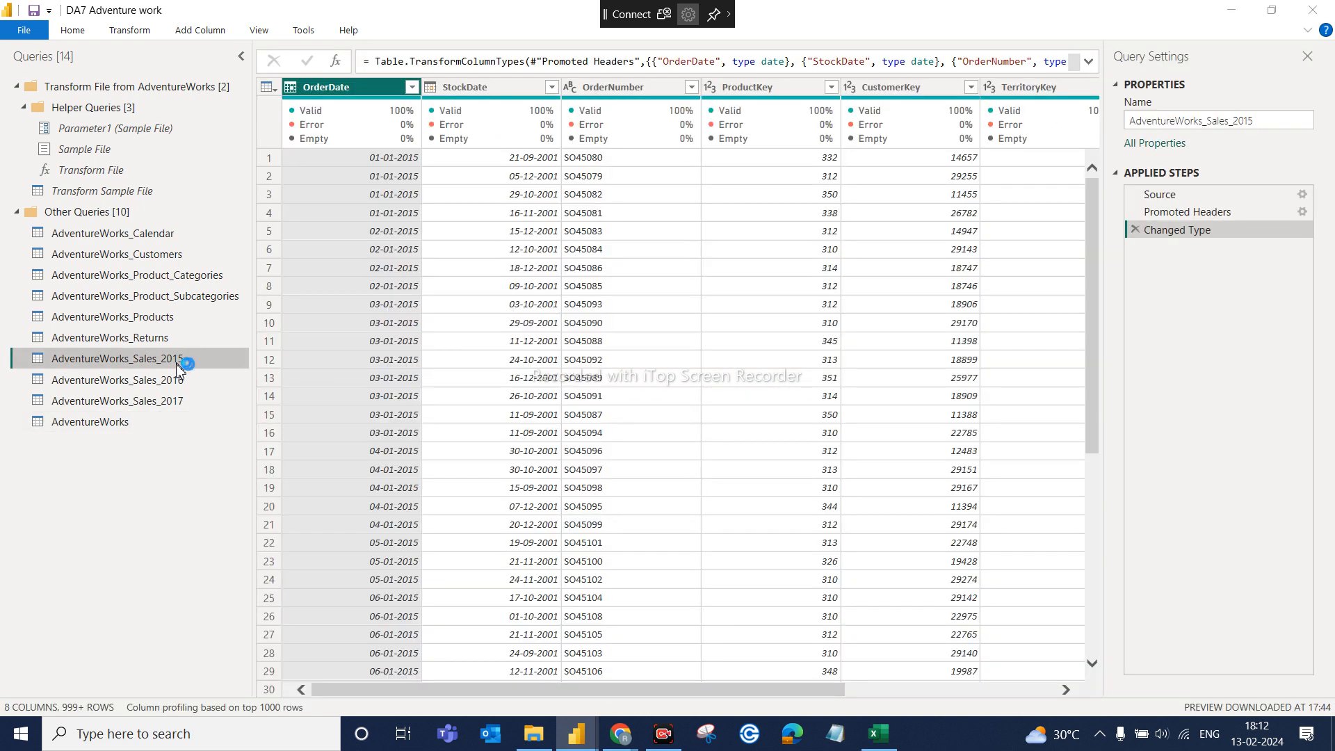
key(Delete)
click(734, 399)
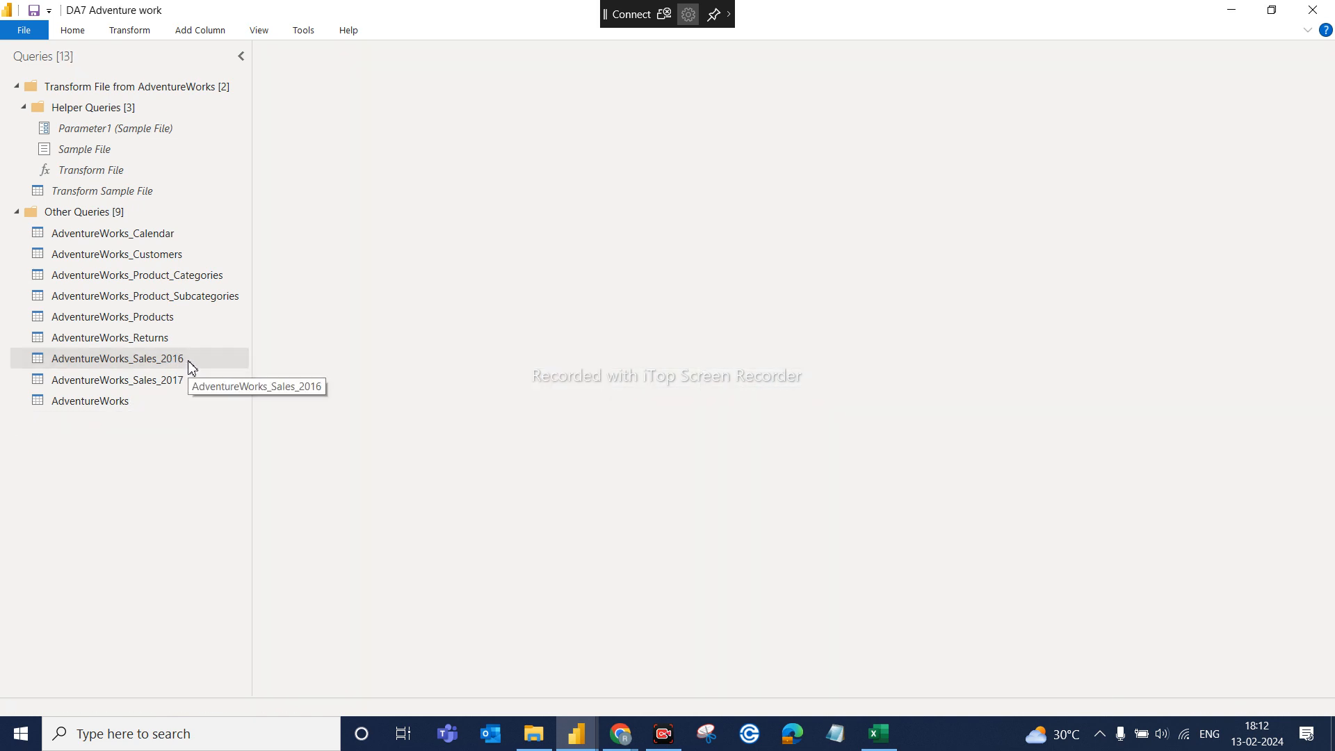
click(188, 362)
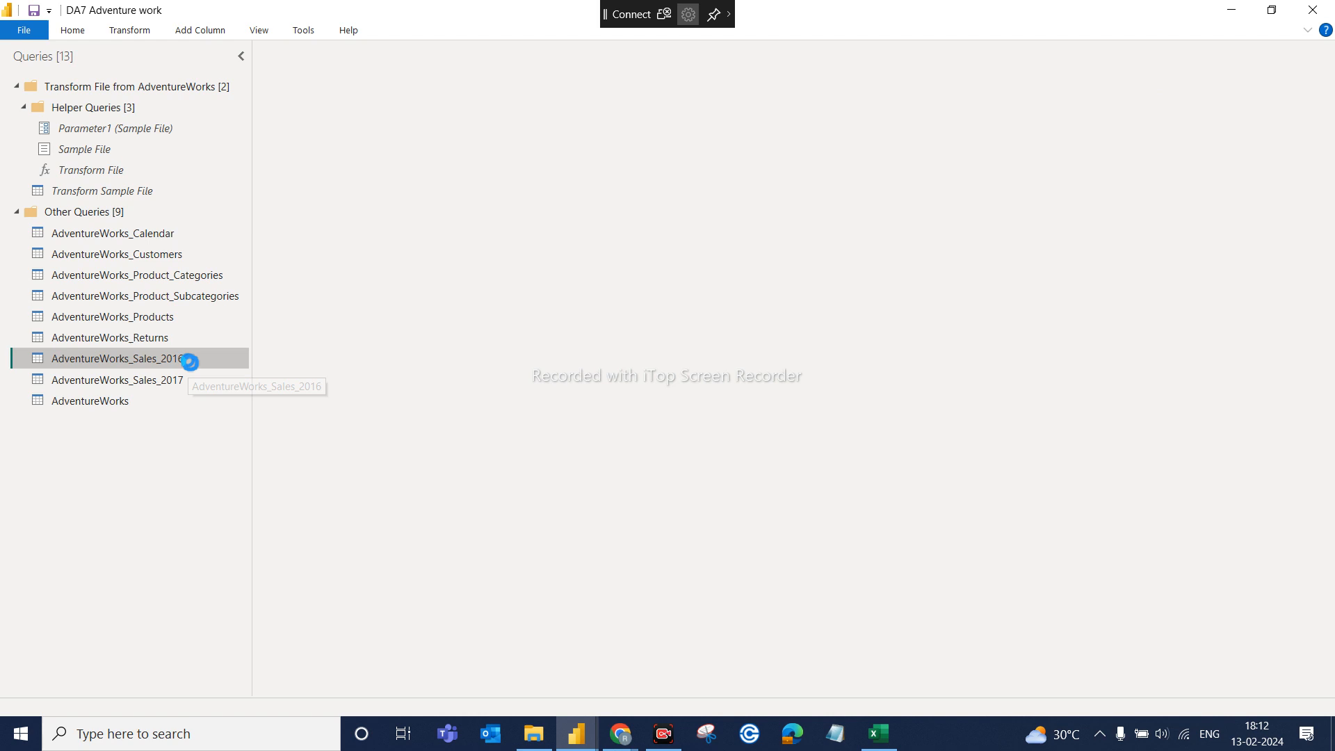
key(Delete)
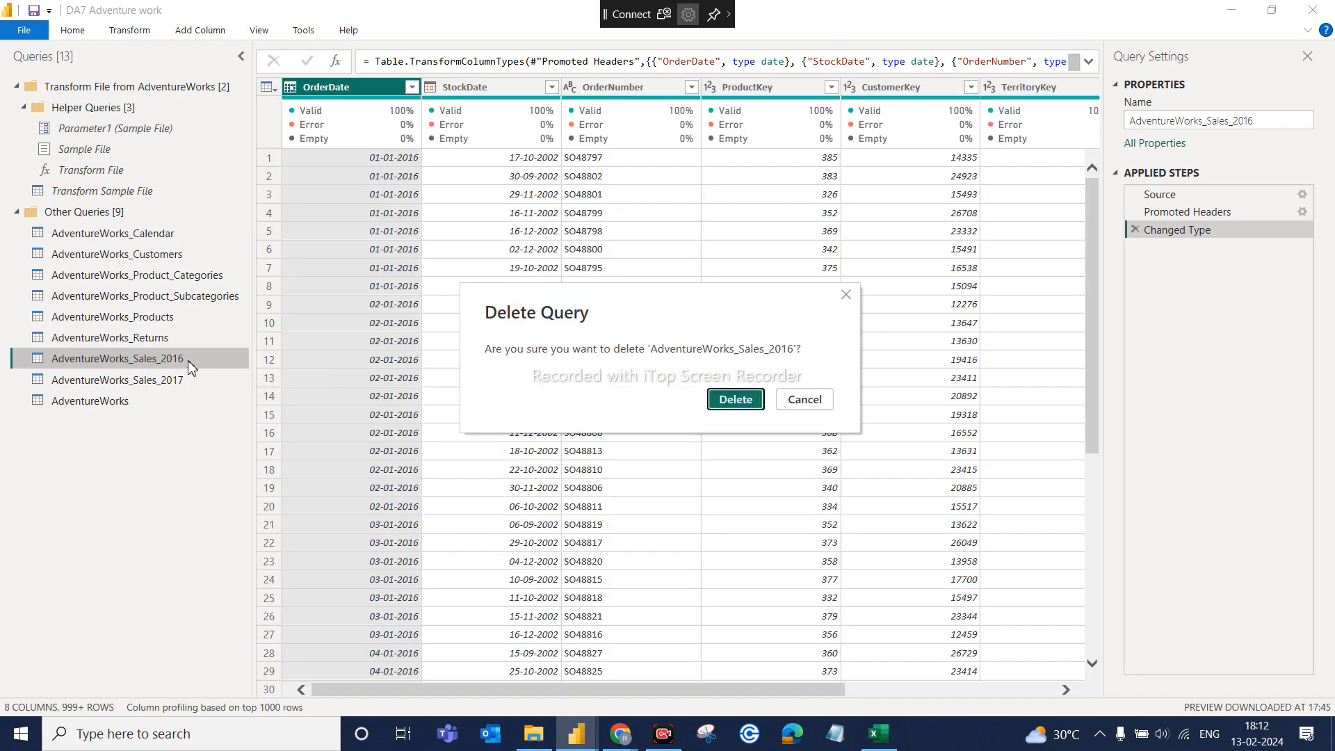
click(734, 399)
click(196, 359)
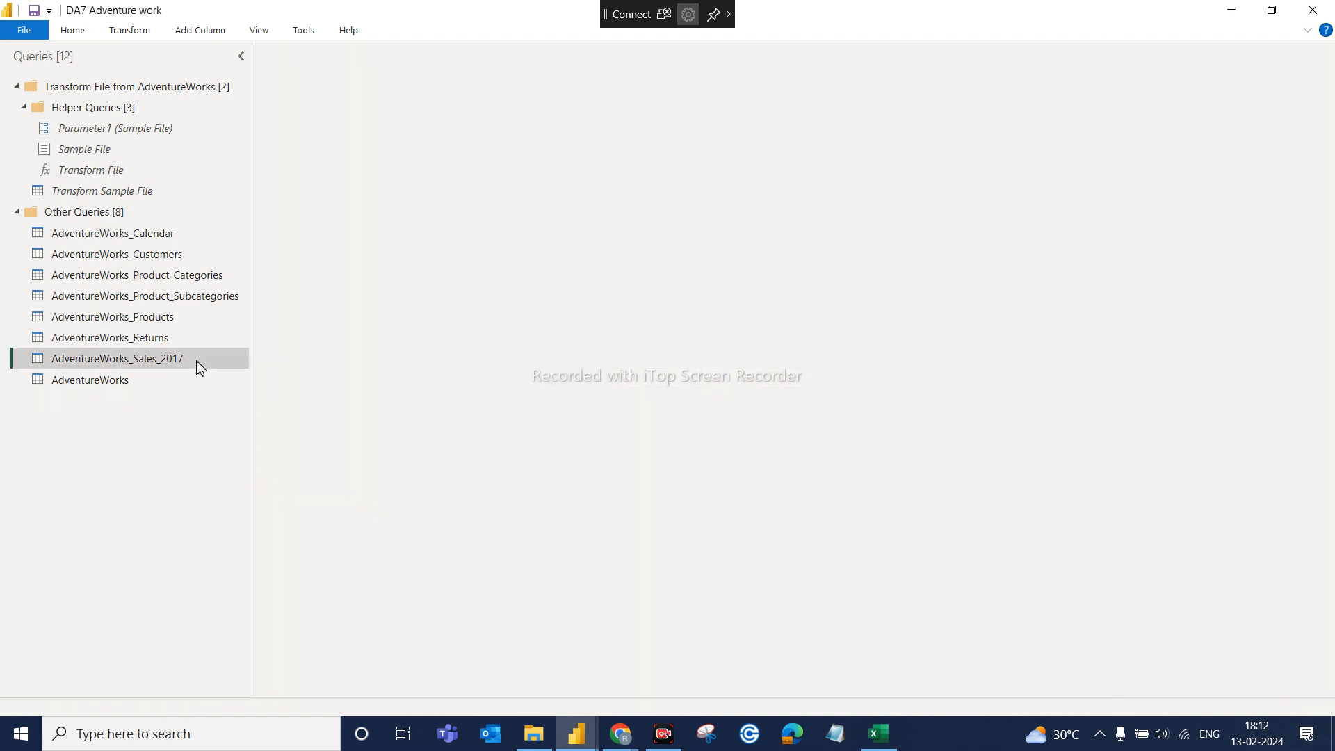
key(Delete)
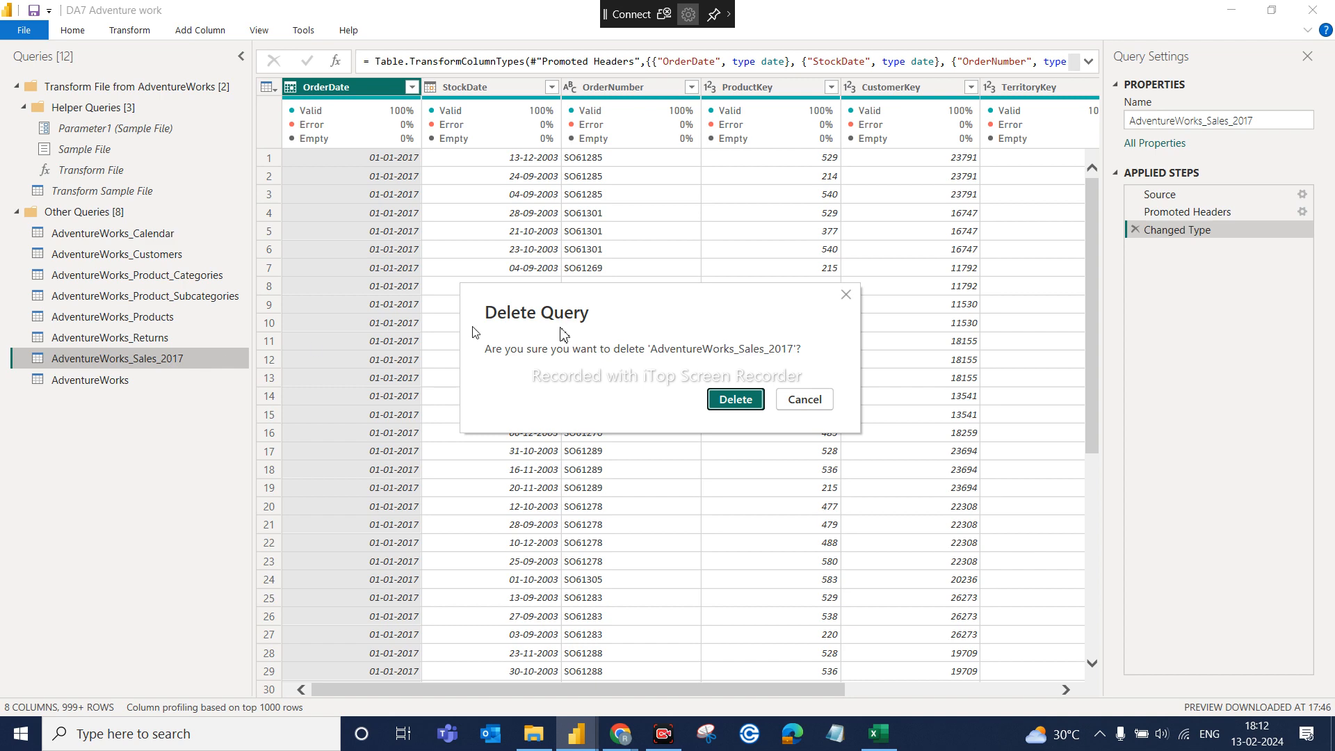
click(740, 398)
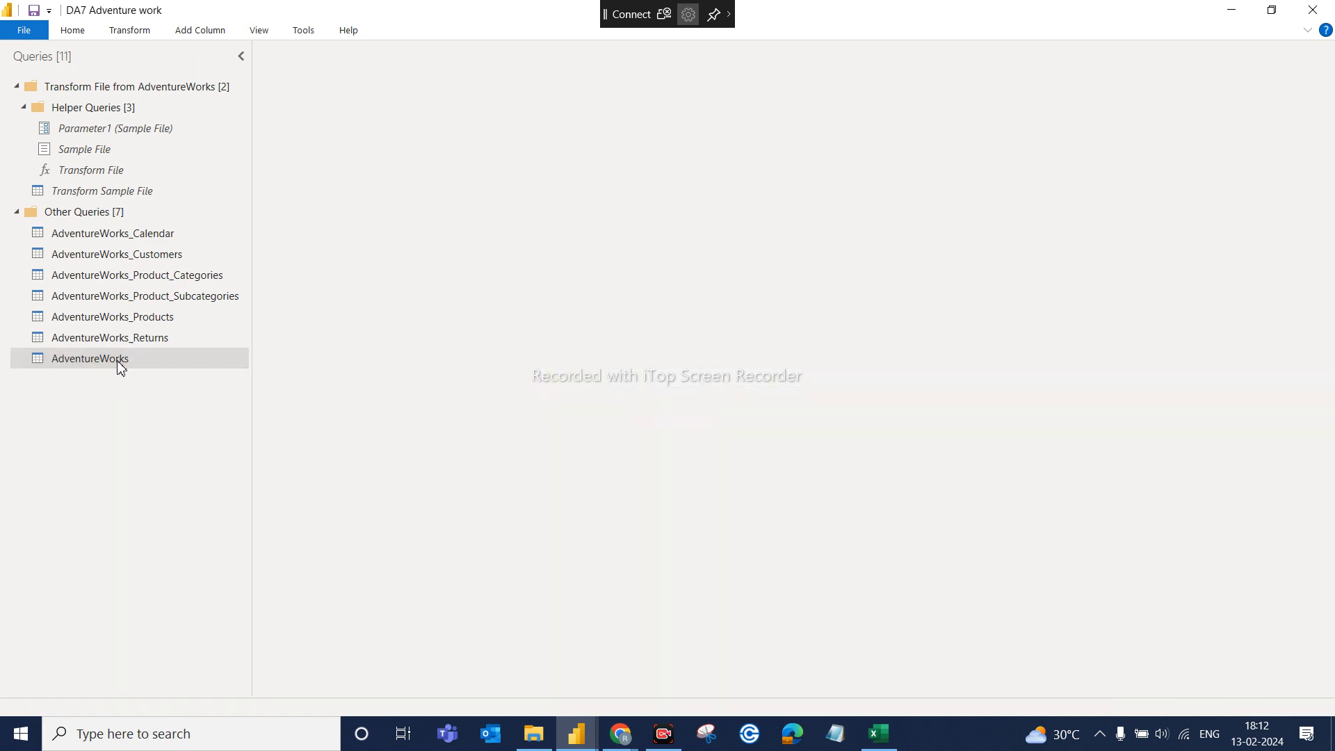
Step: Select the AdventureWorks query, apply the query changes while closing the Power Query Editor, and return to the report
click(115, 359)
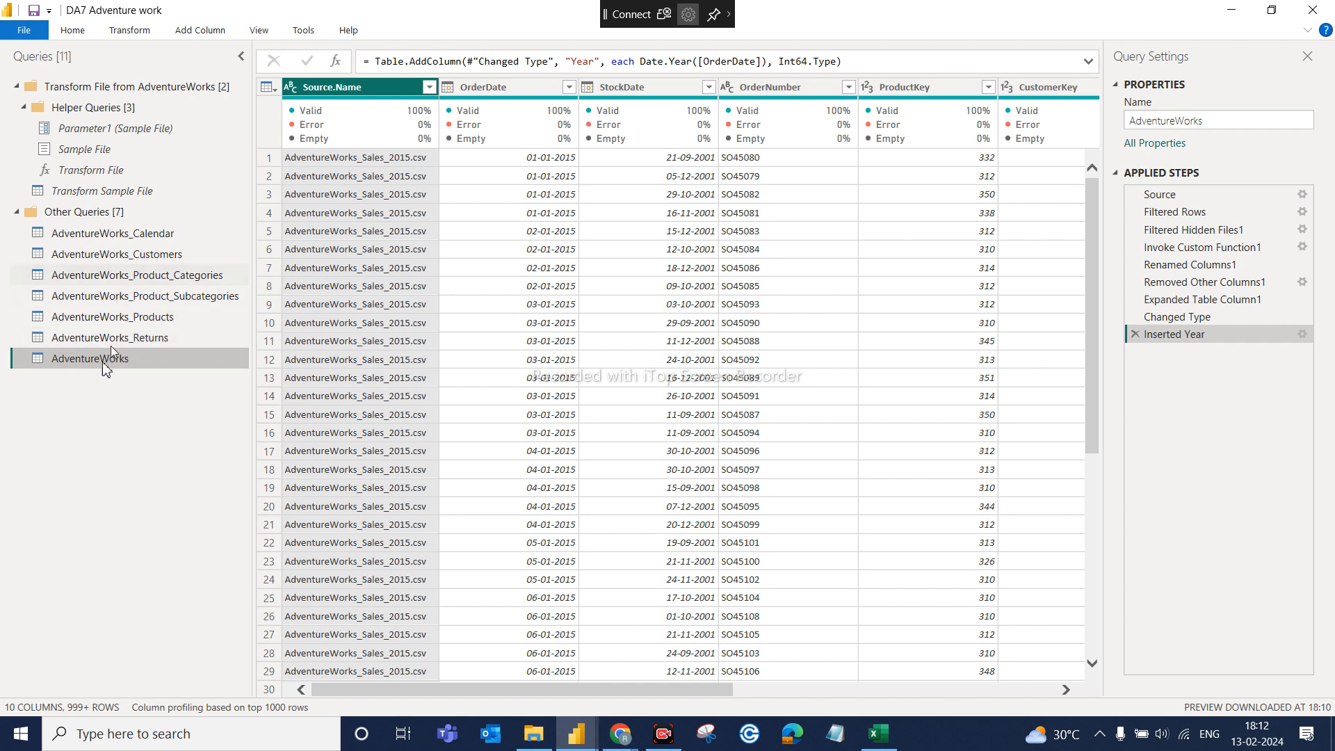
click(72, 31)
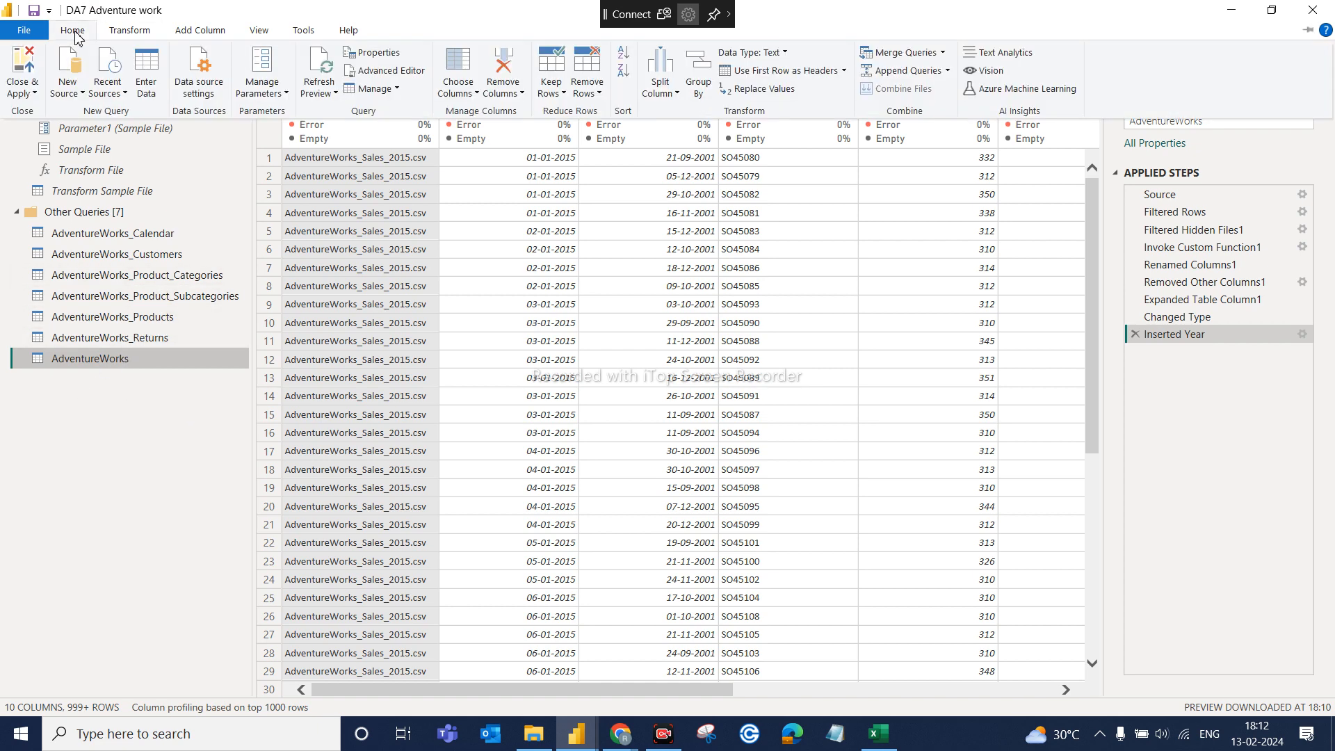
click(35, 94)
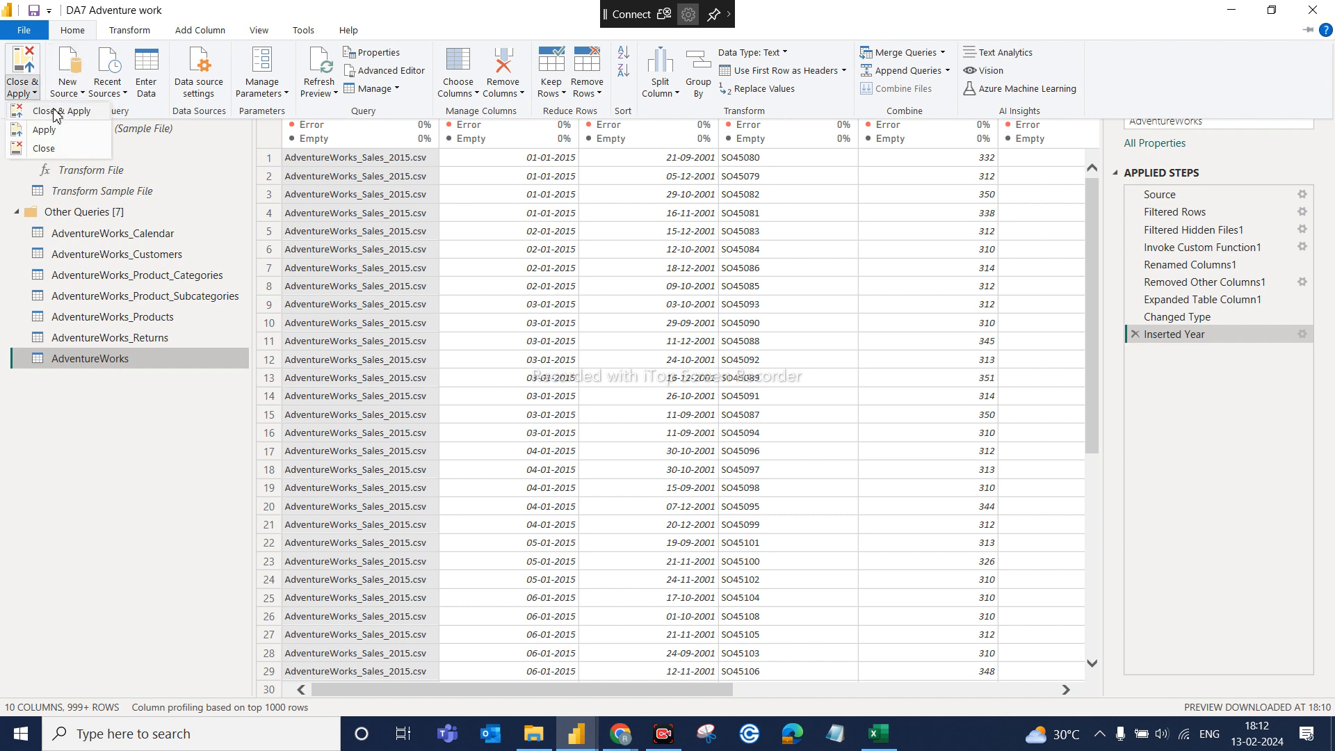
click(54, 109)
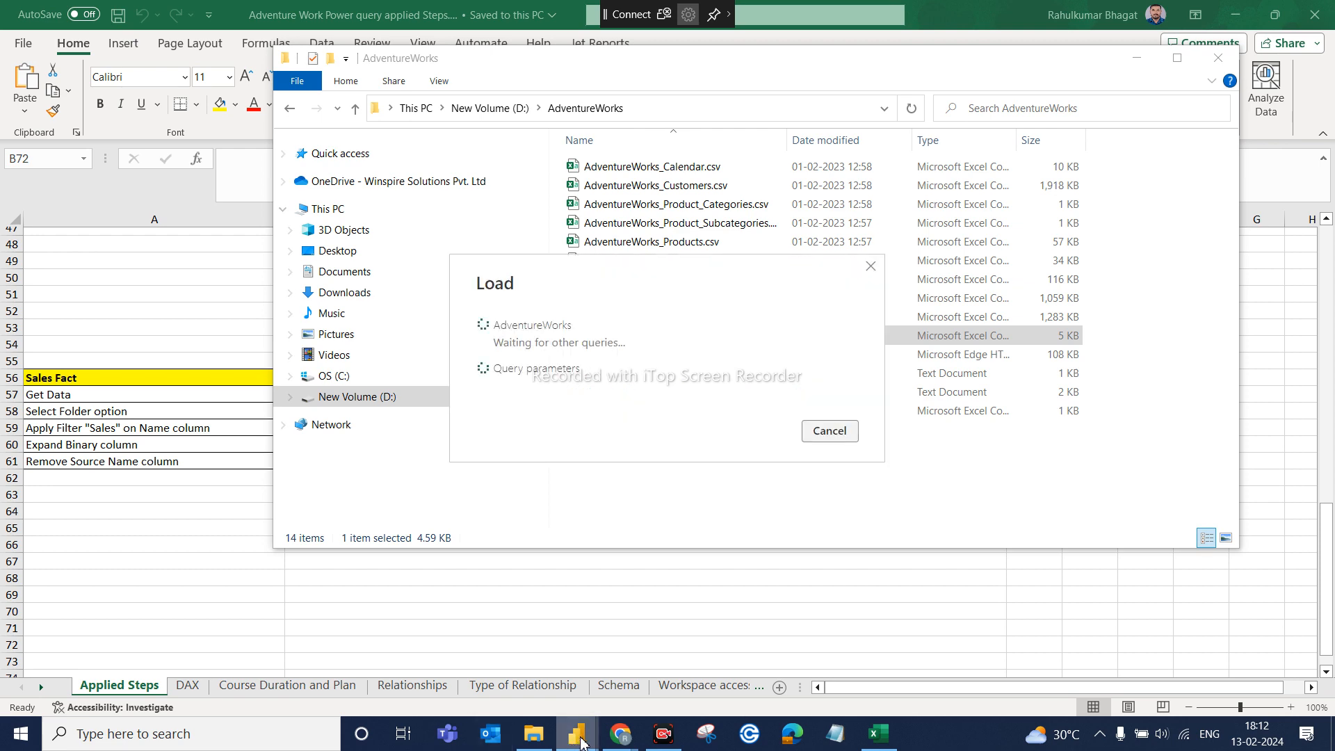
mouse_move(580, 743)
click(536, 675)
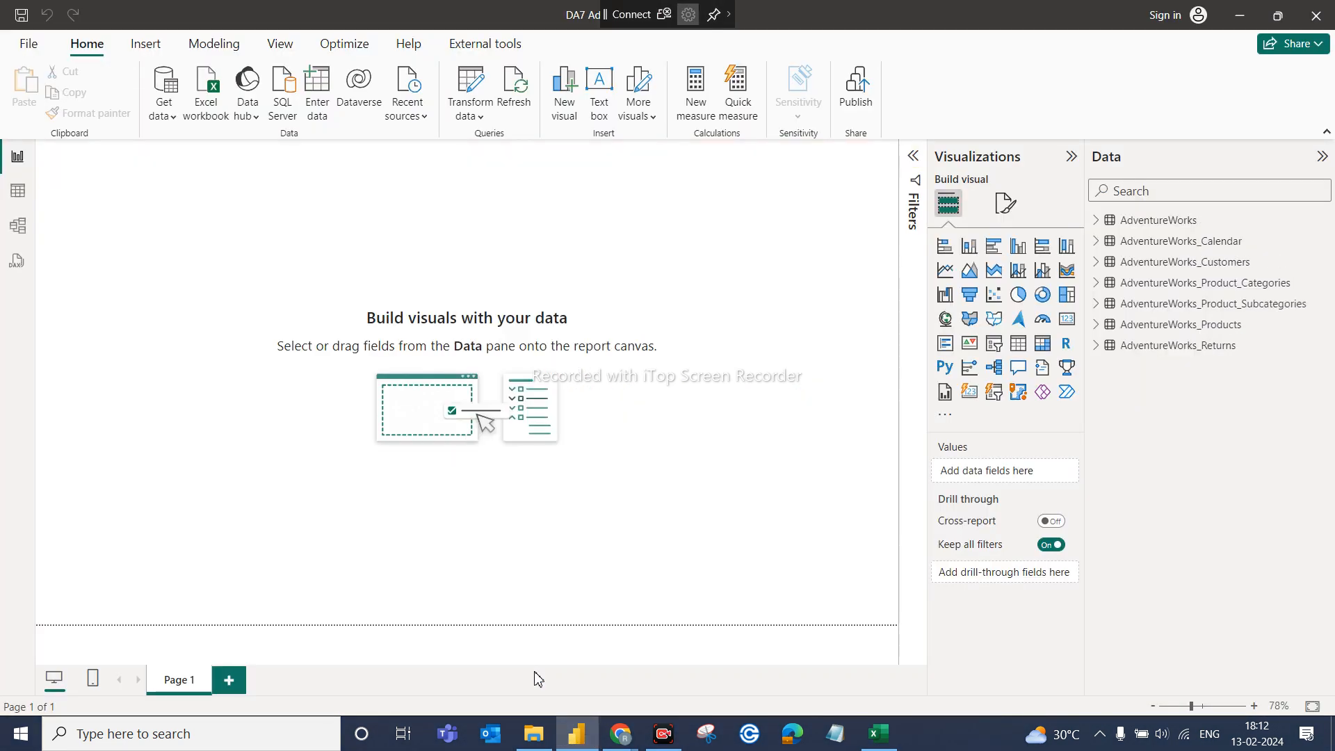
Step: Check which Year values the loaded AdventureWorks table contains in Table view, and leave the filter unapplied
click(1177, 222)
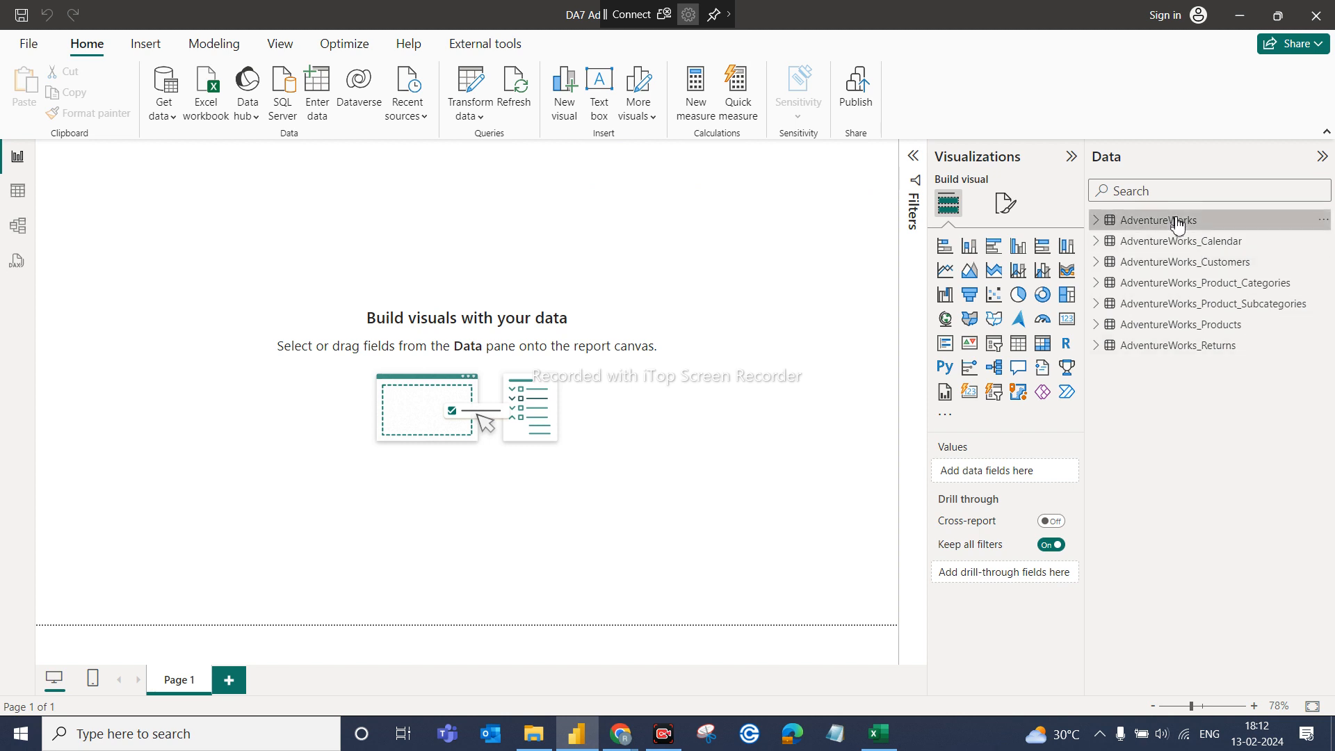
click(27, 192)
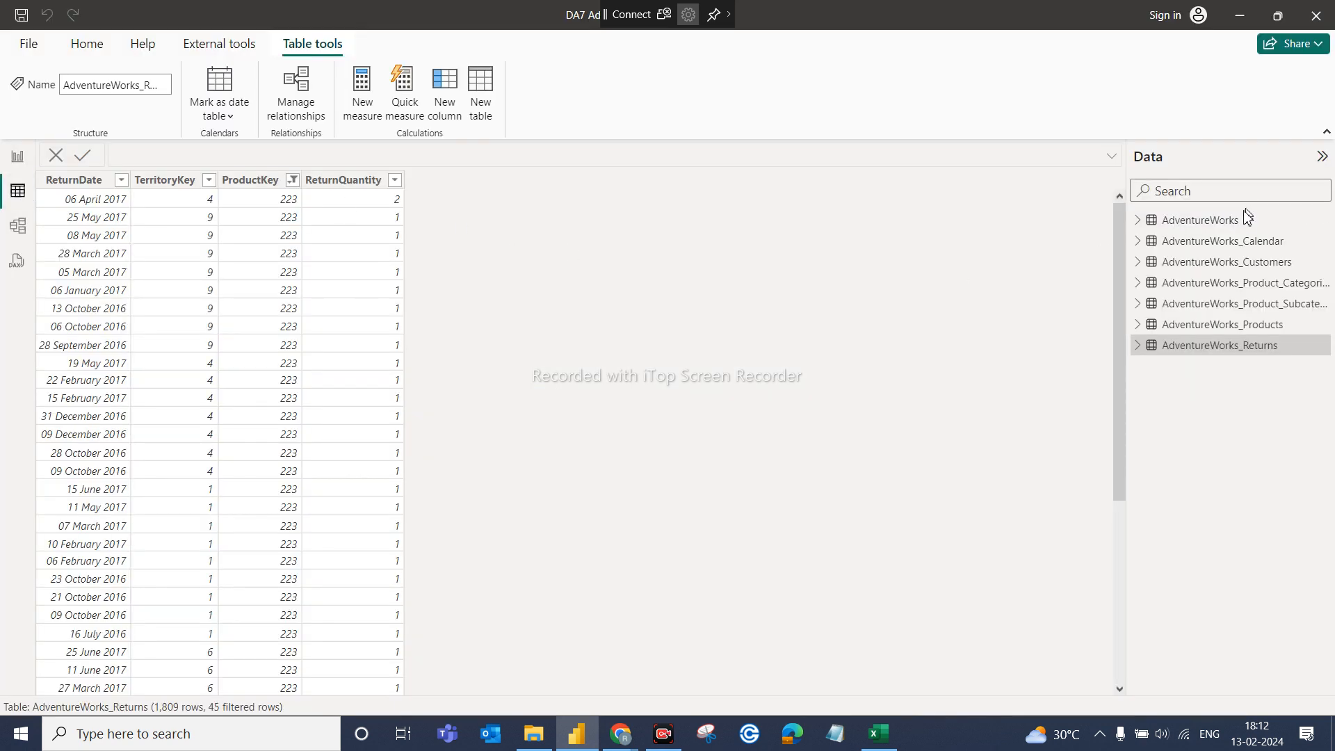
click(1226, 221)
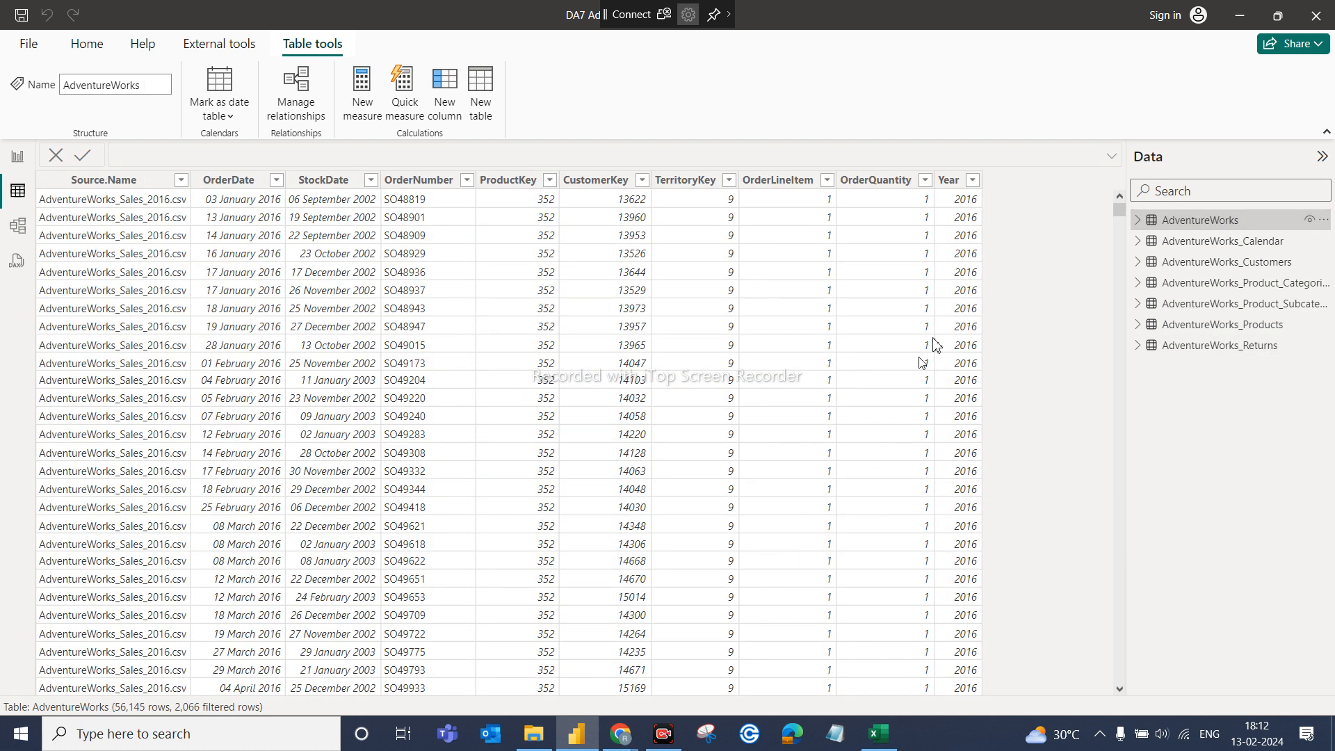
click(973, 181)
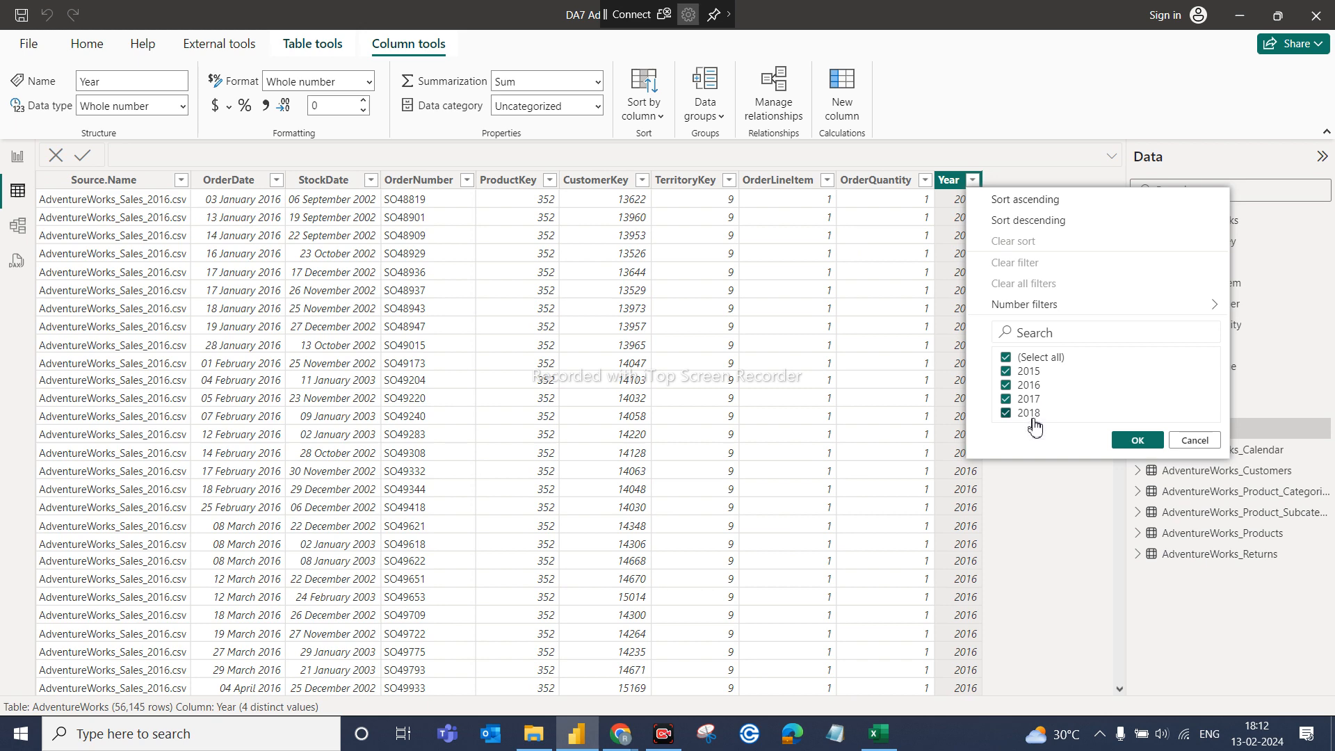
click(1192, 441)
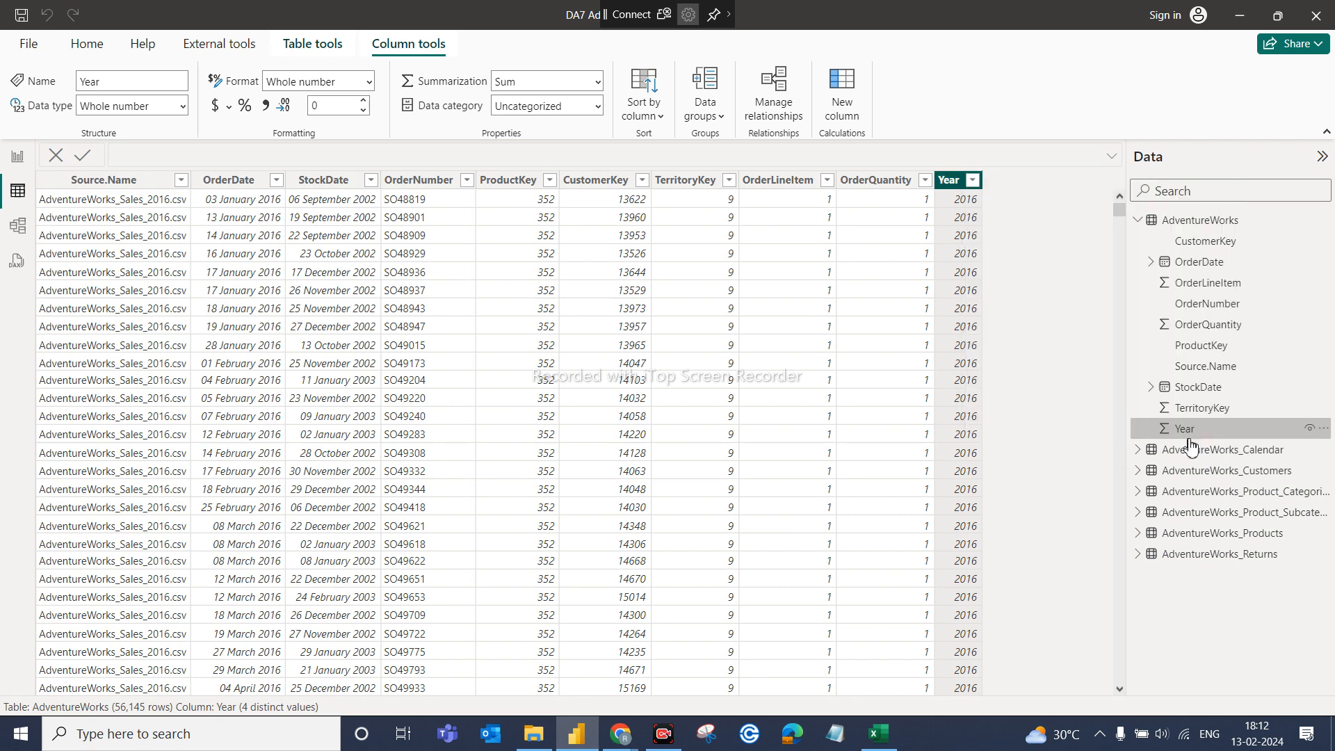
Step: Return to Report view and rename the AdventureWorks table as Sales Fact
click(18, 160)
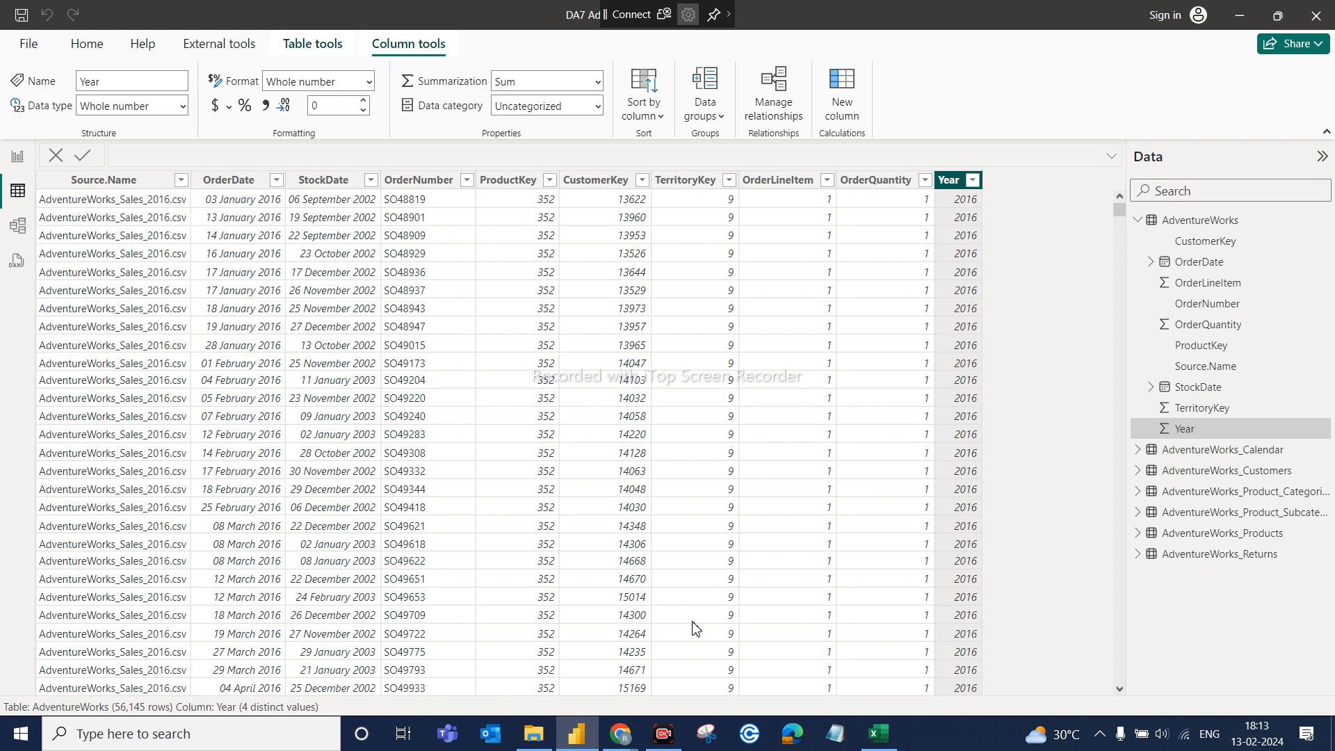
click(1144, 221)
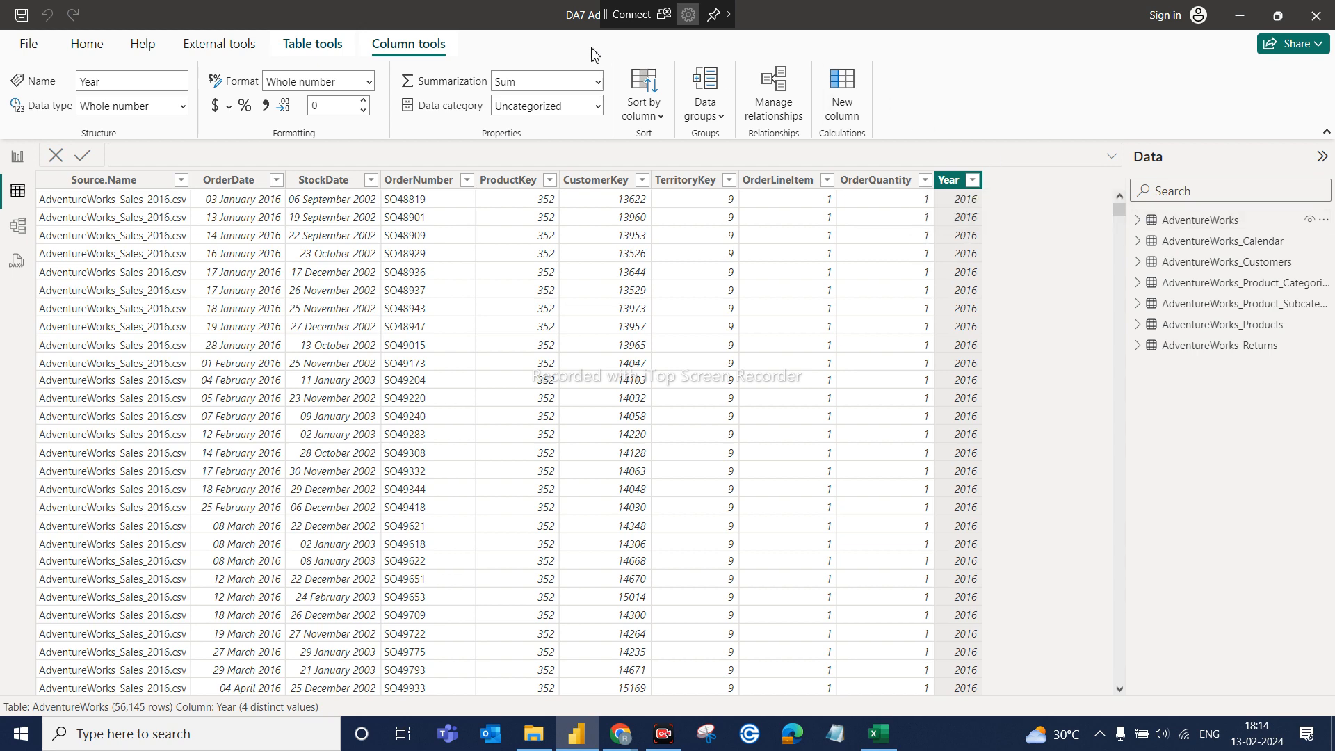
click(18, 160)
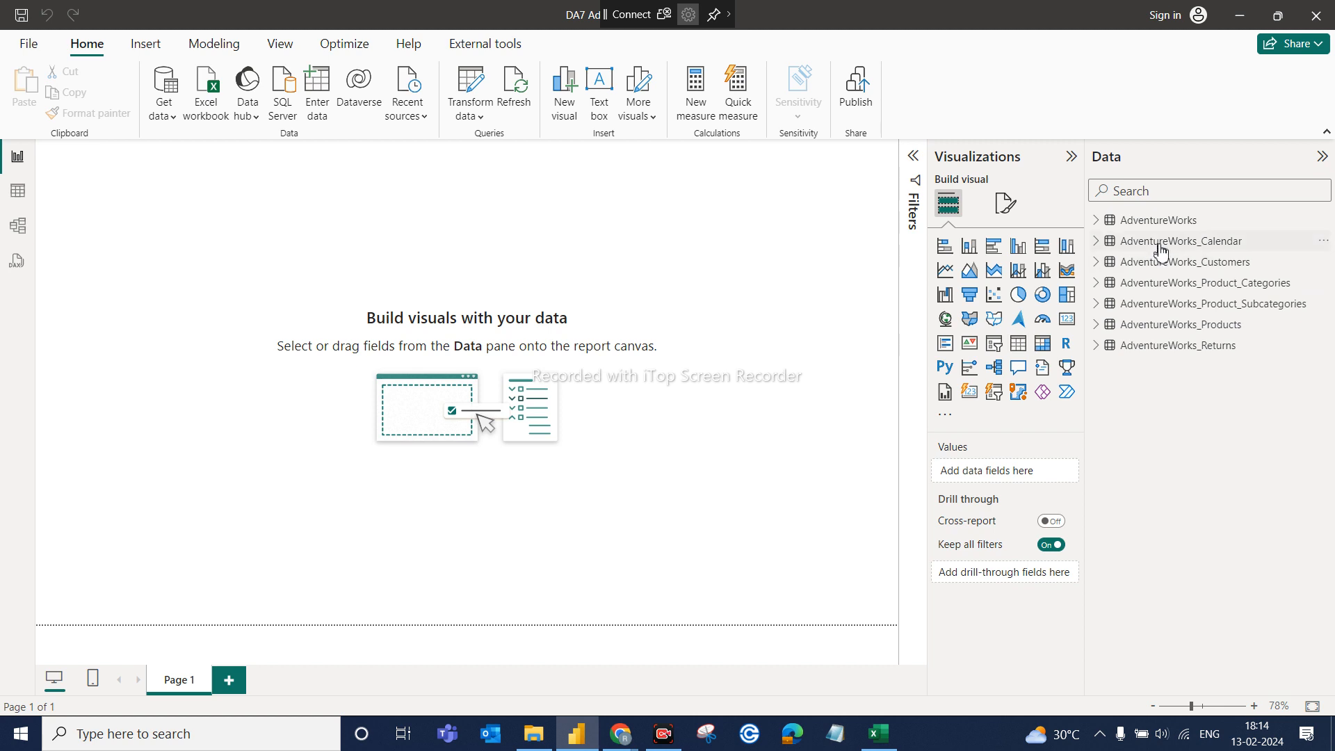
double_click(1162, 223)
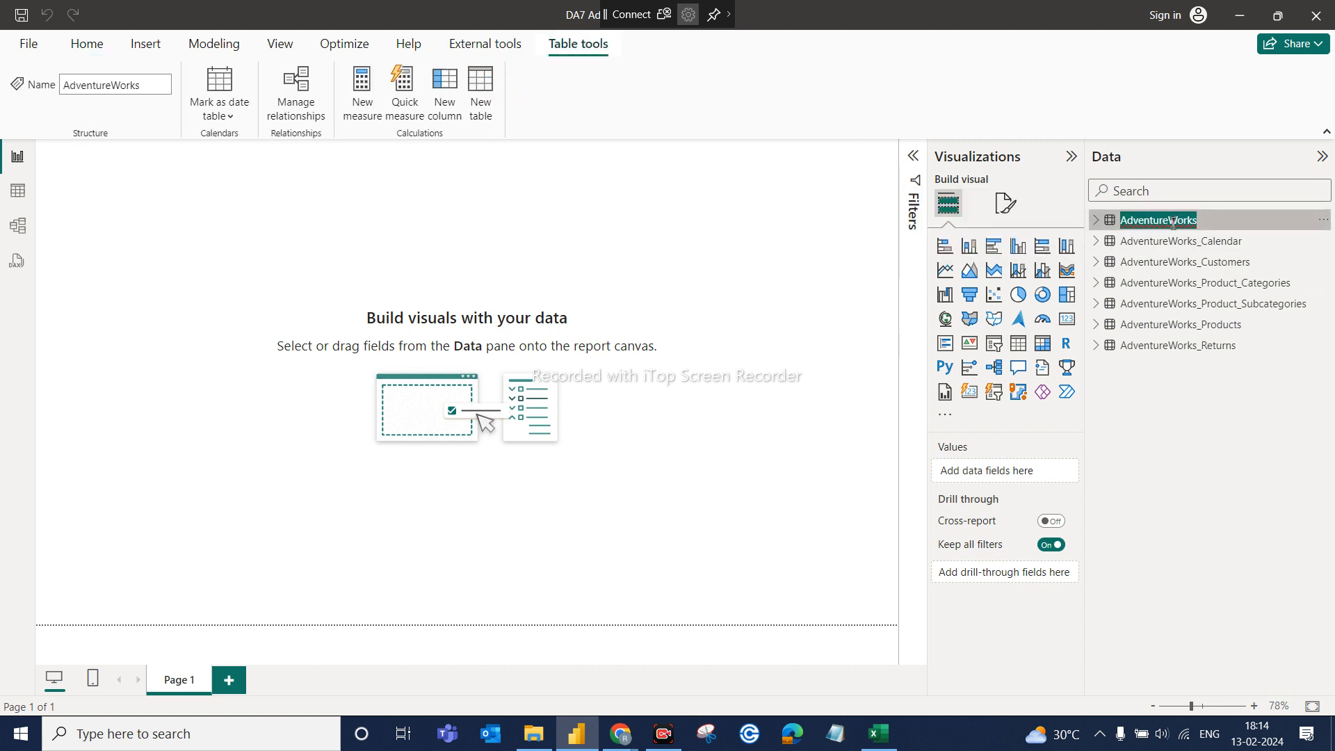
key(BackSpace)
text(Sal)
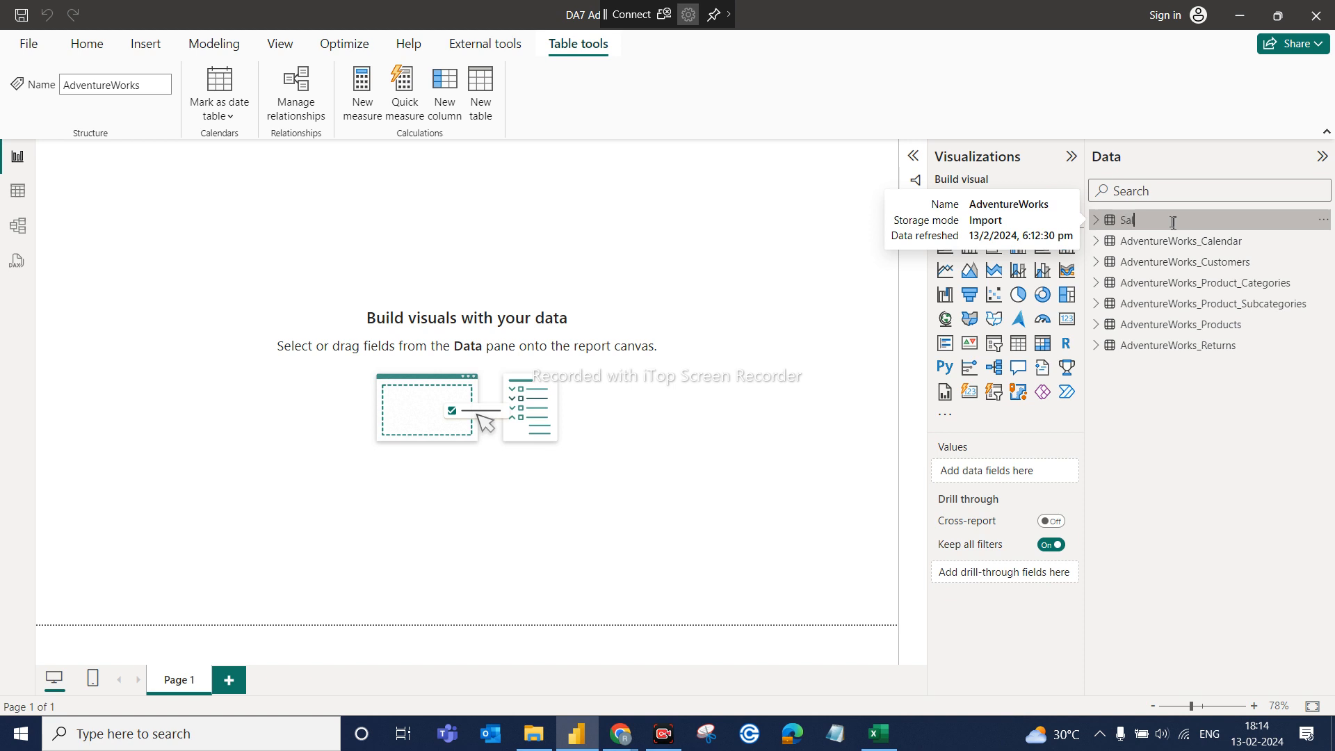
text(es Fact)
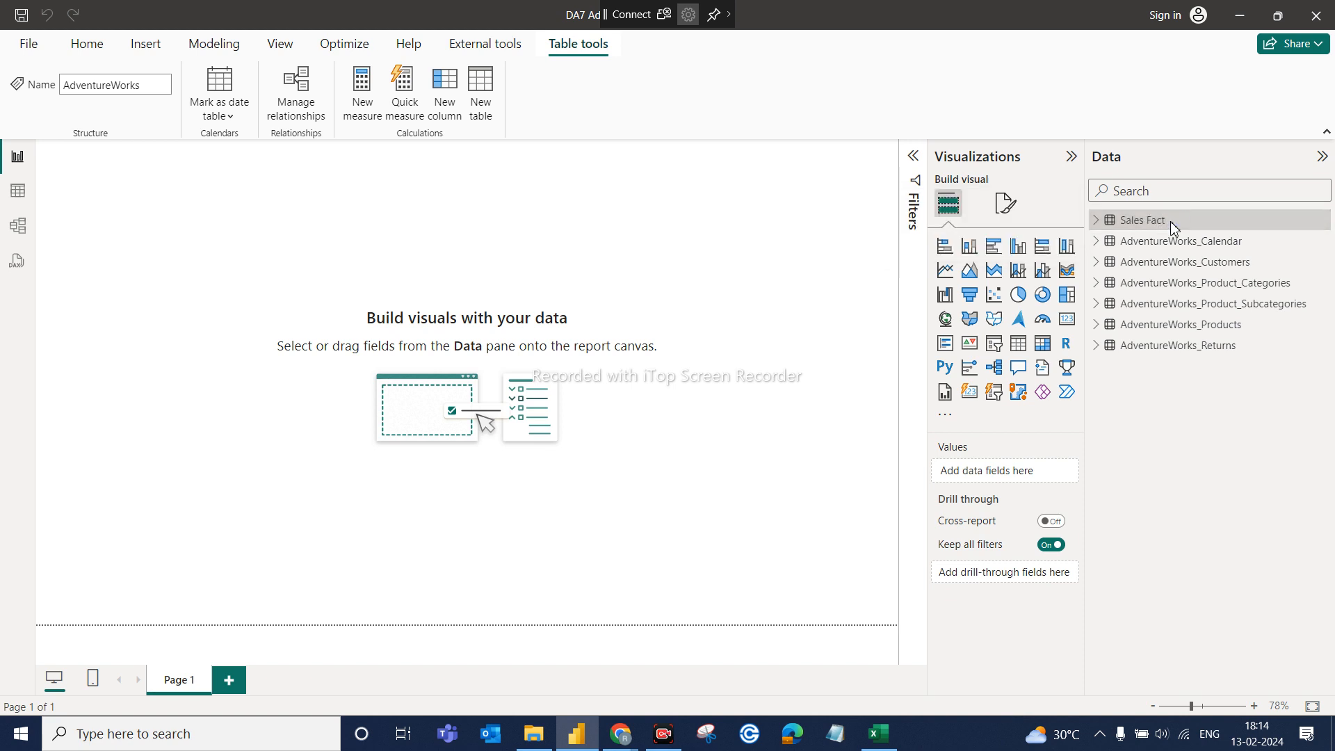
key(Return)
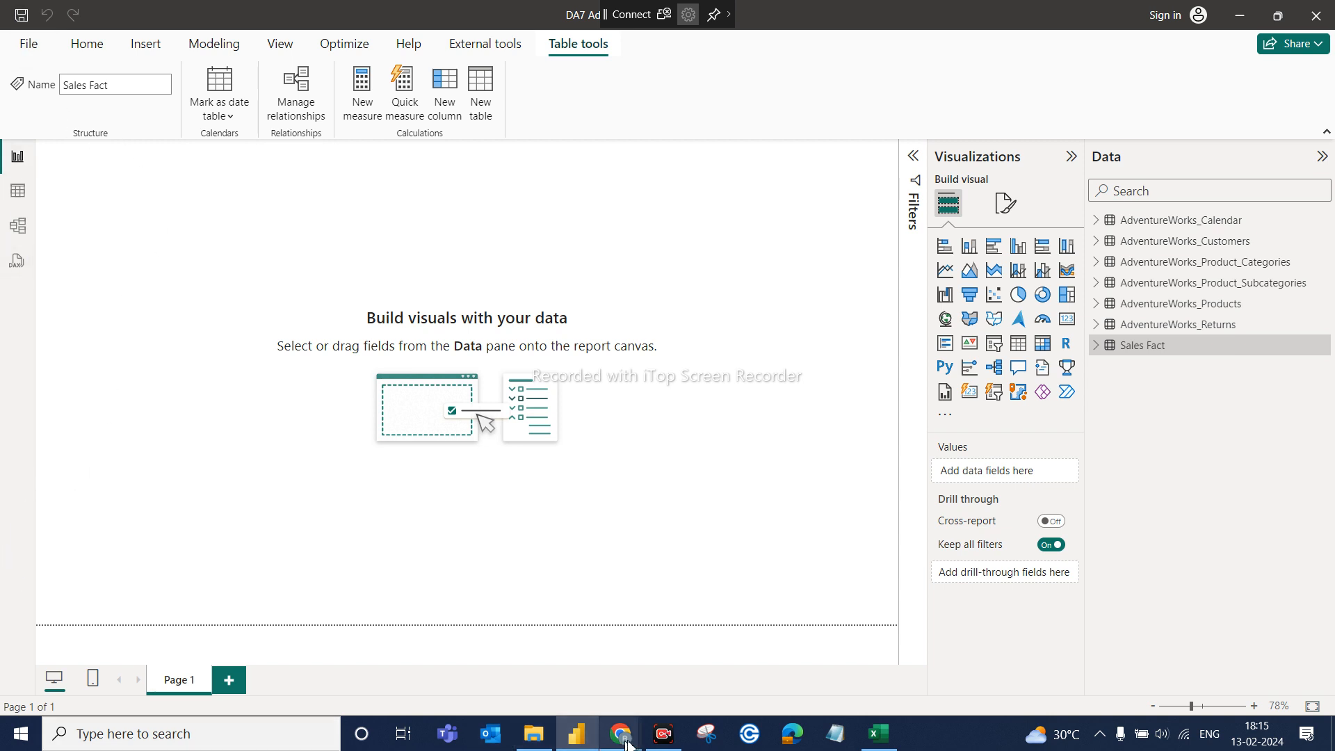
Step: Close the DA7 Adventure work report with its changes saved, and close the AdventureWorks folder window
click(1326, 16)
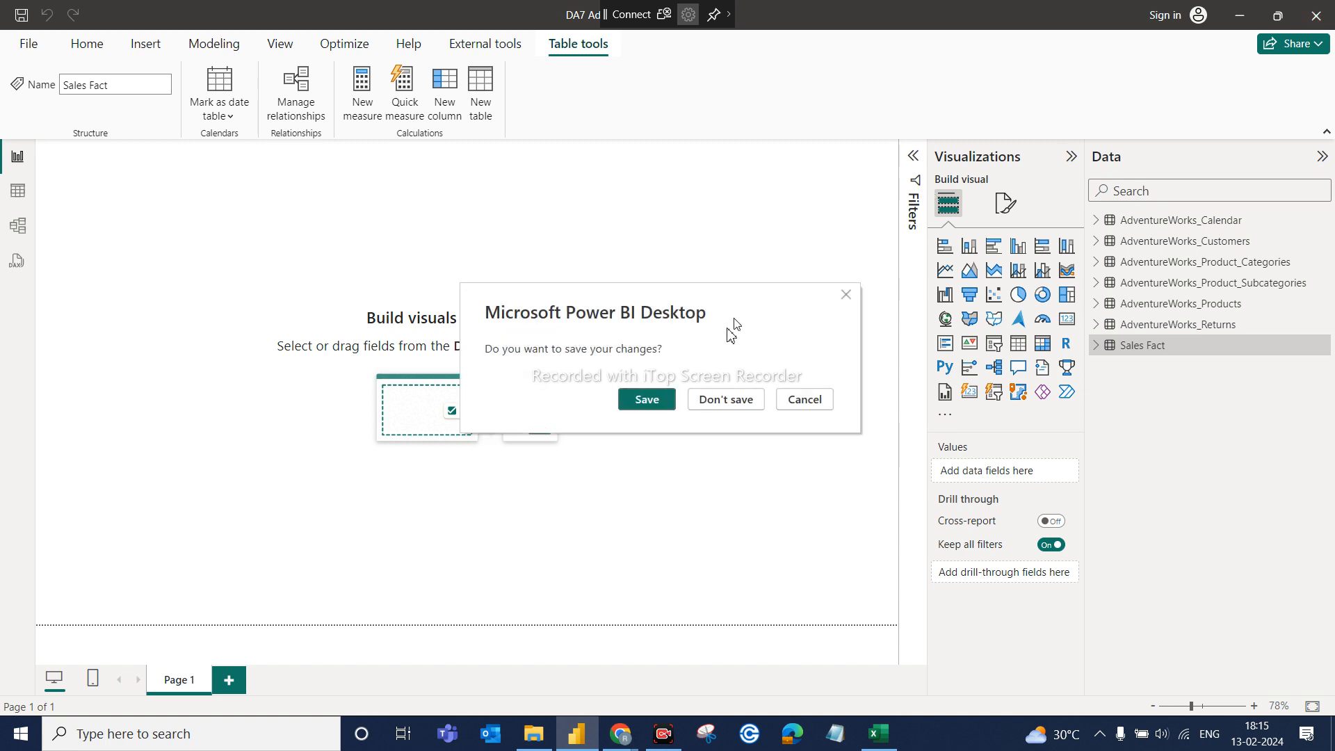
click(651, 405)
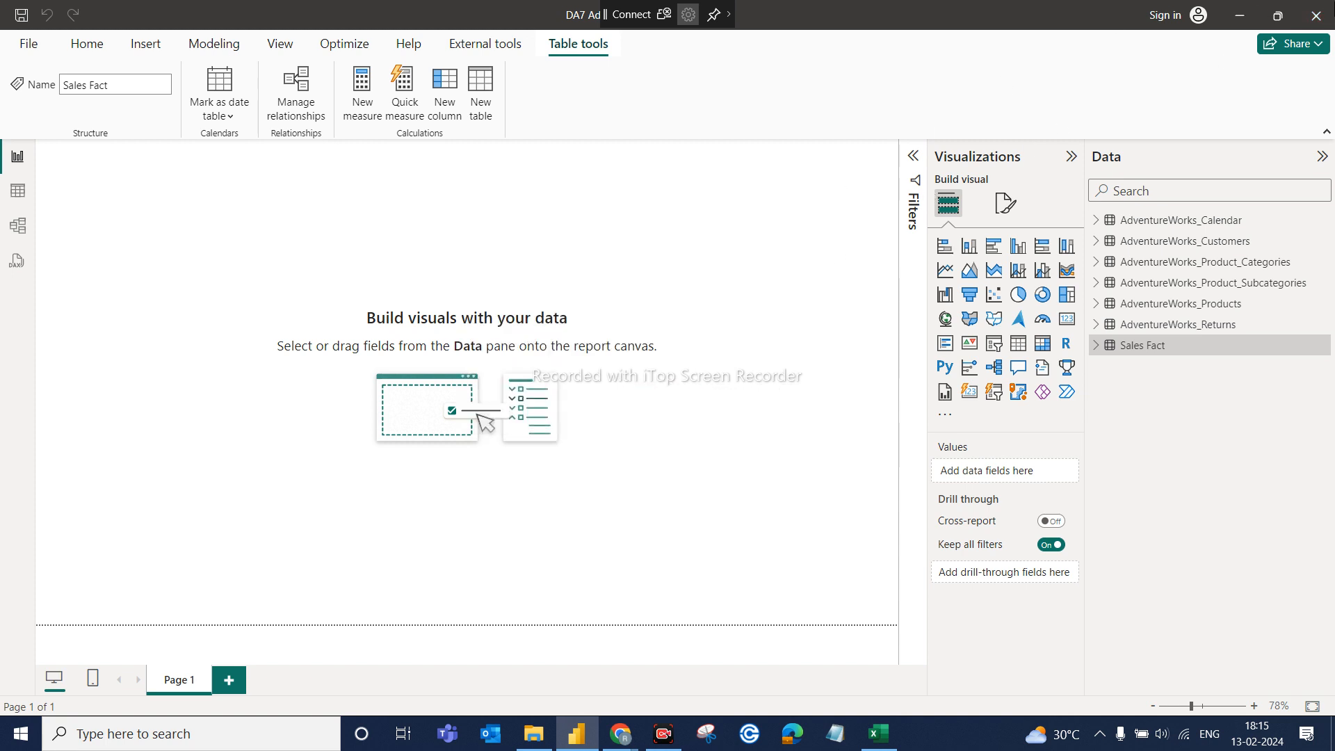
click(1240, 15)
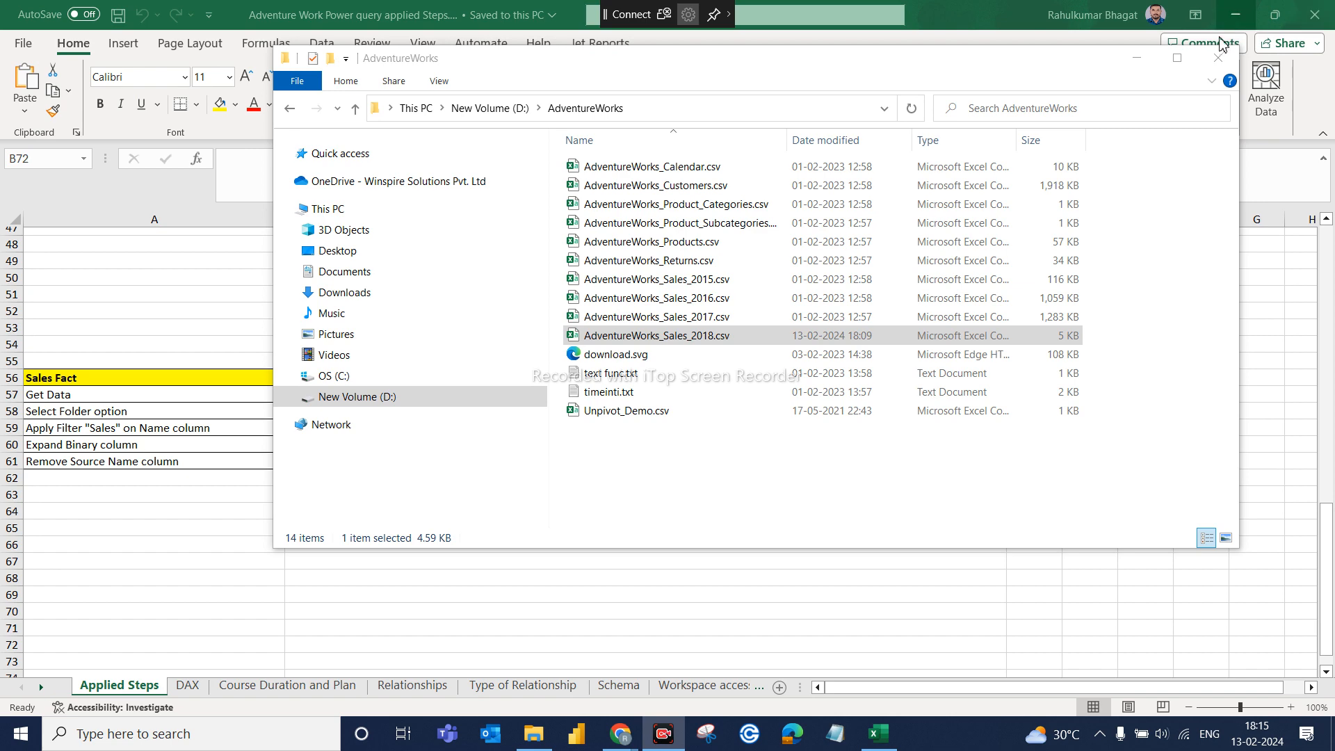
click(1222, 44)
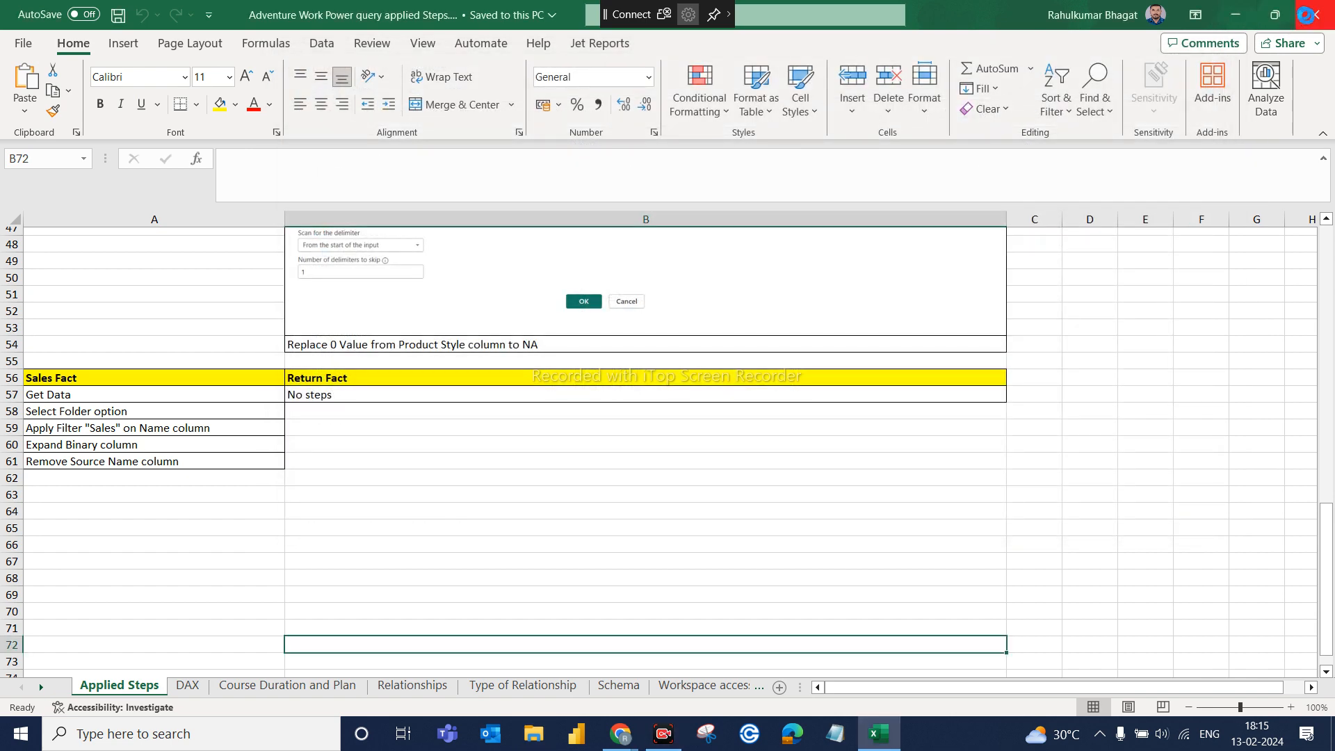